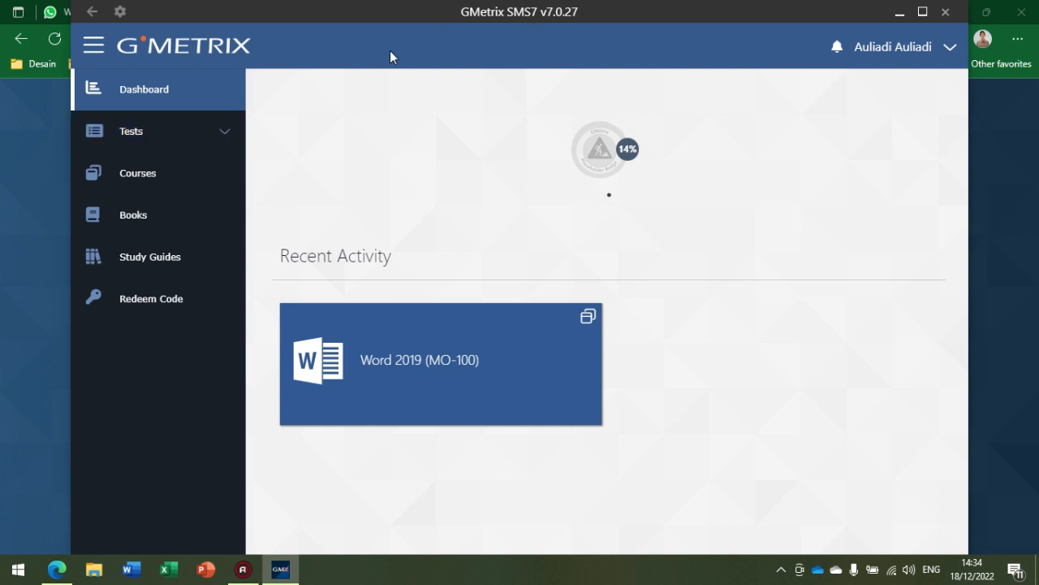
Step: Start a new Office 2019 test for MO-100 Word Associate, running Word Associate 2019 Practice Exam 1 in Training Mode
{"action": "left_click", "coordinate": [220, 132]}
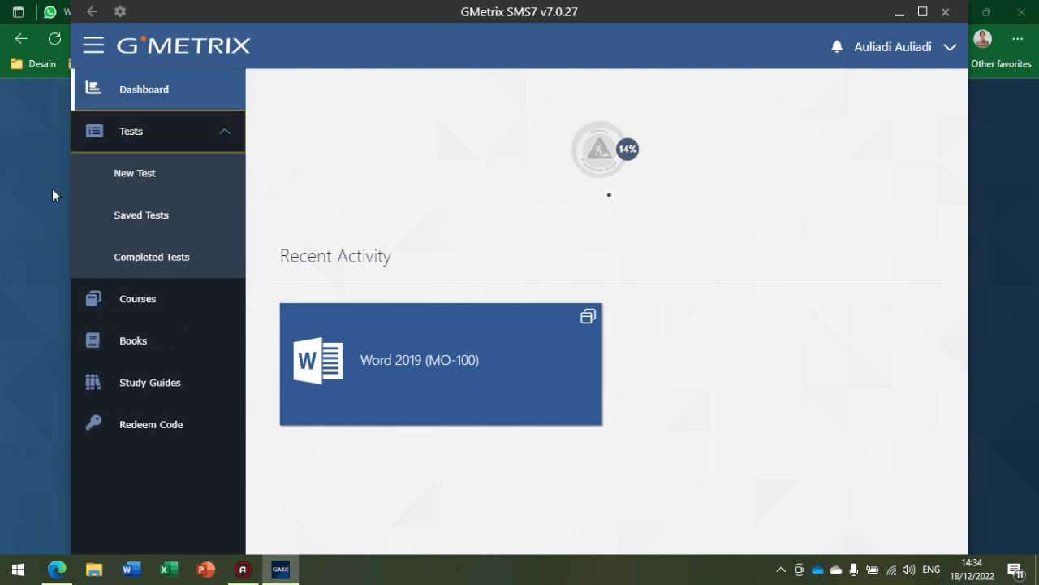
{"action": "left_click", "coordinate": [155, 175]}
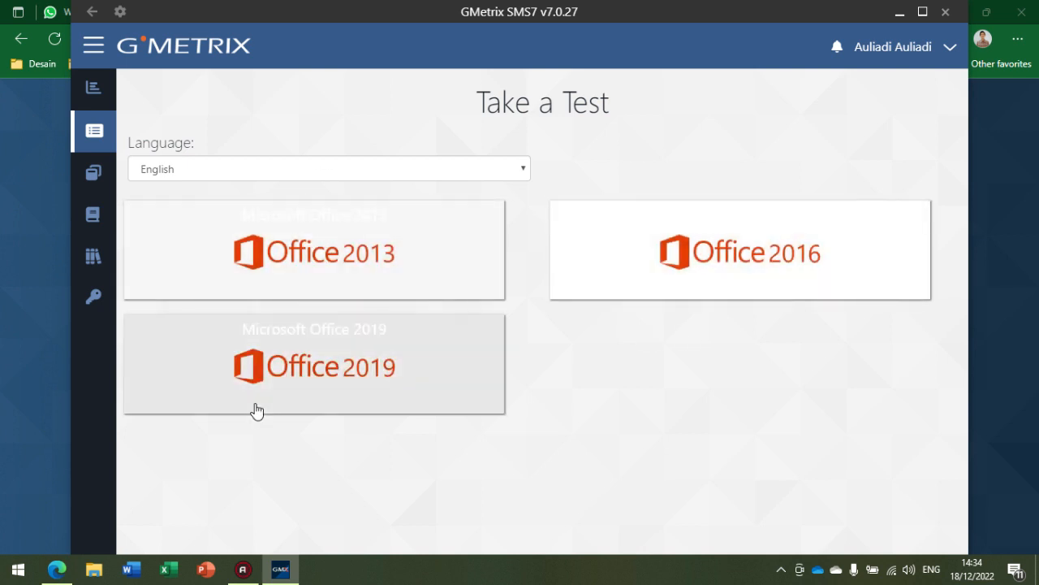
{"action": "left_click", "coordinate": [353, 364]}
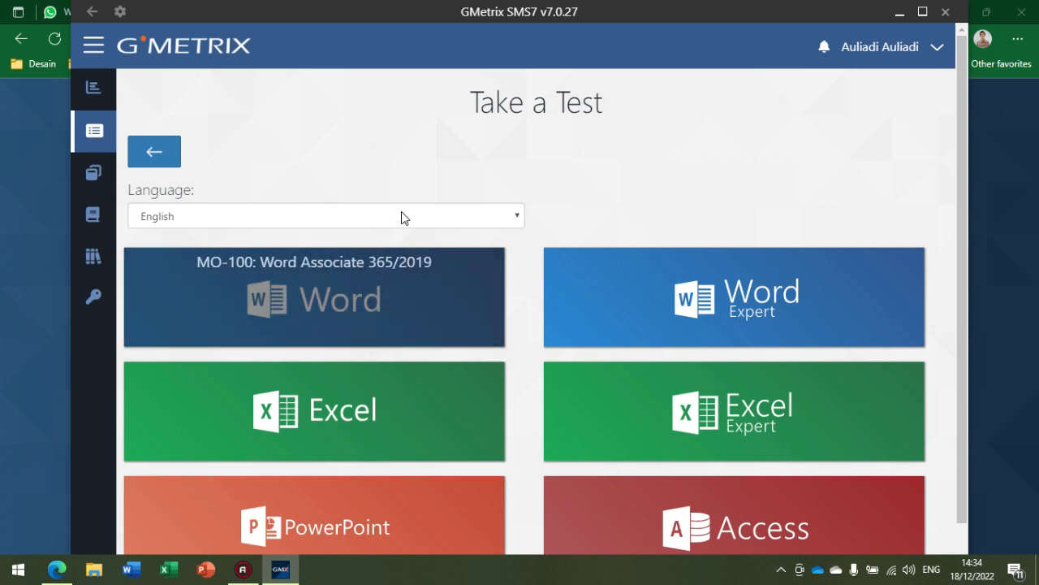
{"action": "left_click", "coordinate": [401, 216]}
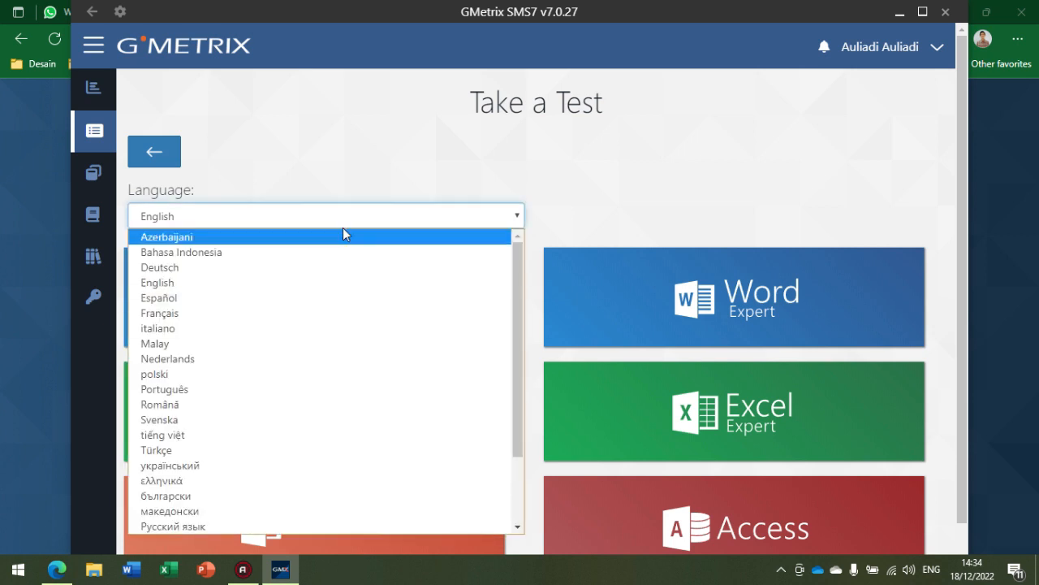
{"action": "left_click", "coordinate": [385, 209]}
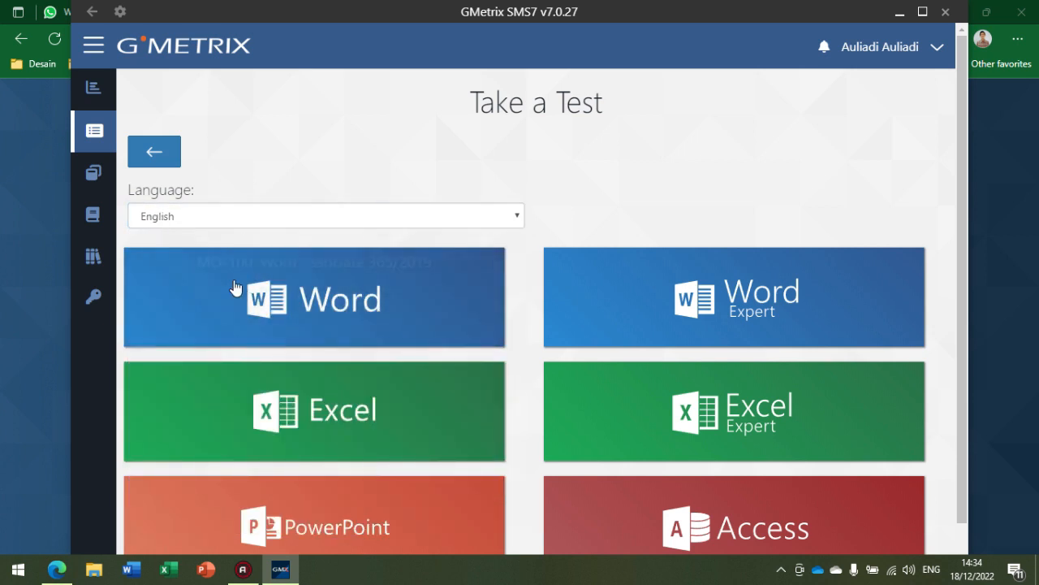
{"action": "scroll", "coordinate": [390, 354], "scroll_direction": "down", "scroll_amount": 1}
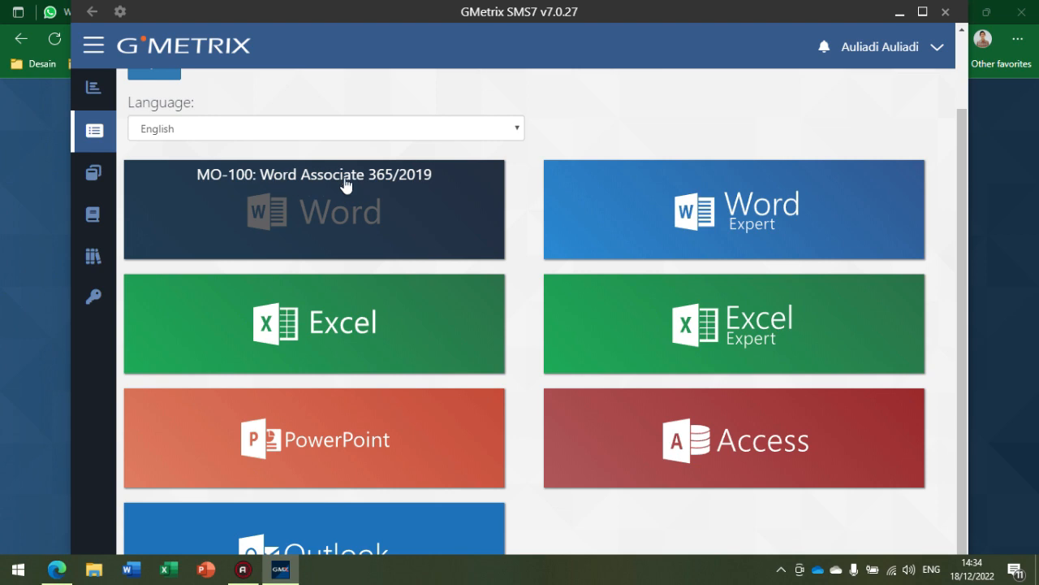
{"action": "left_click", "coordinate": [409, 203]}
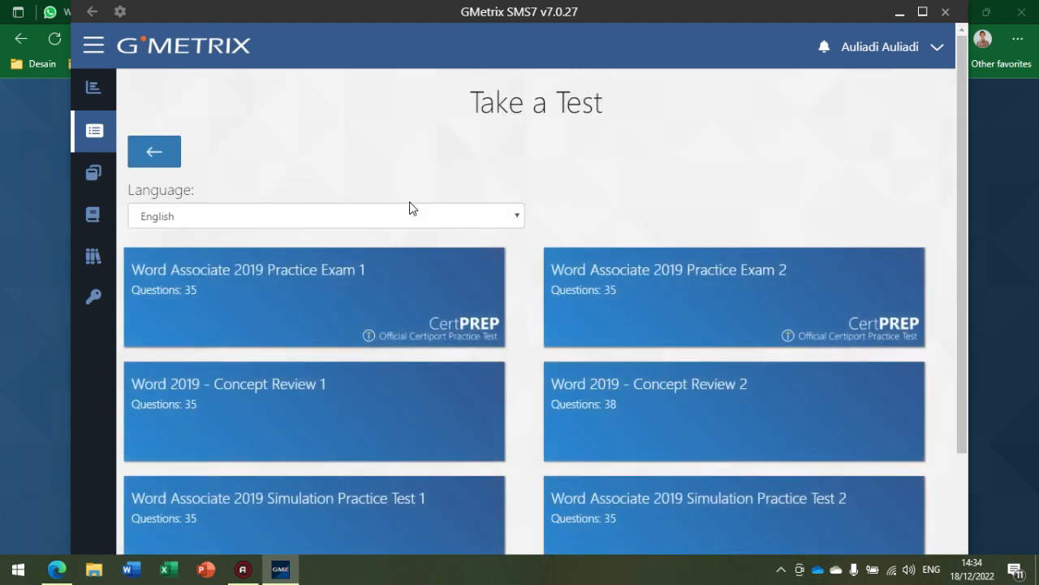
{"action": "mouse_move", "coordinate": [328, 291]}
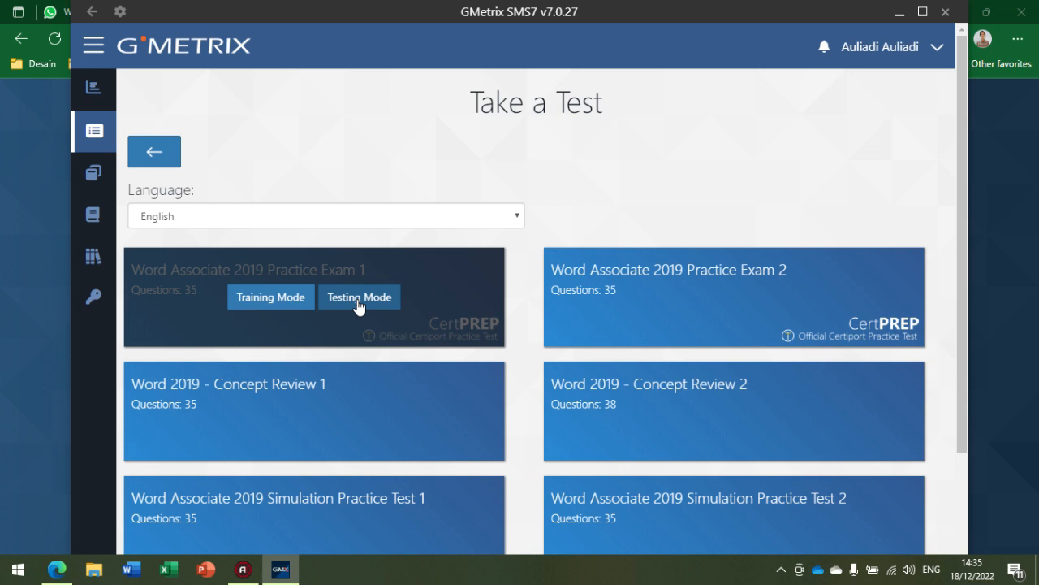
{"action": "left_click", "coordinate": [250, 301]}
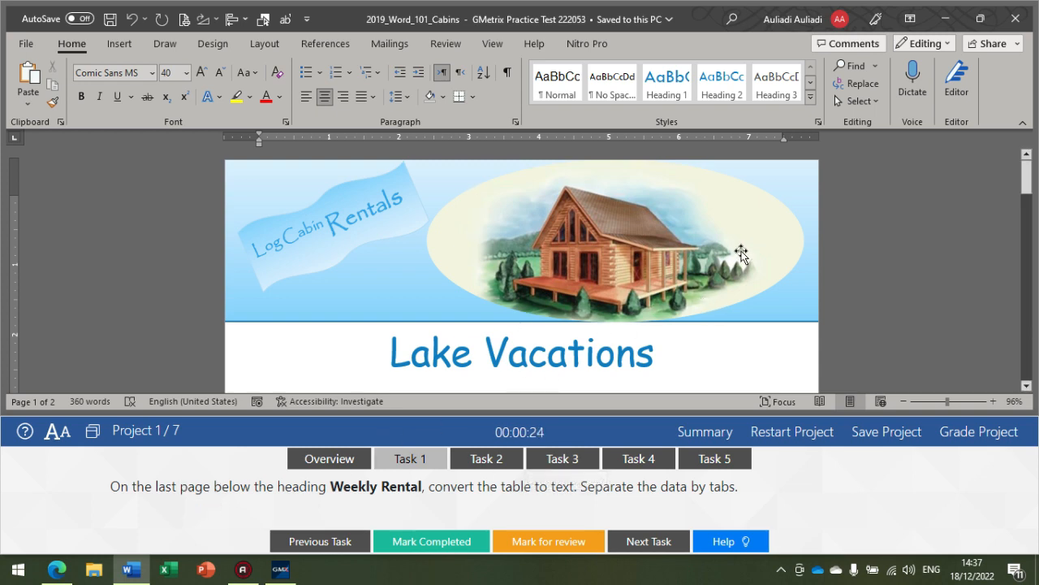
Step: Convert the table below the Weekly Rental heading on the last page to text, separating the data with tabs
{"action": "scroll", "coordinate": [686, 281], "scroll_direction": "down", "scroll_amount": 3}
{"action": "scroll", "coordinate": [686, 280], "scroll_direction": "down", "scroll_amount": 10}
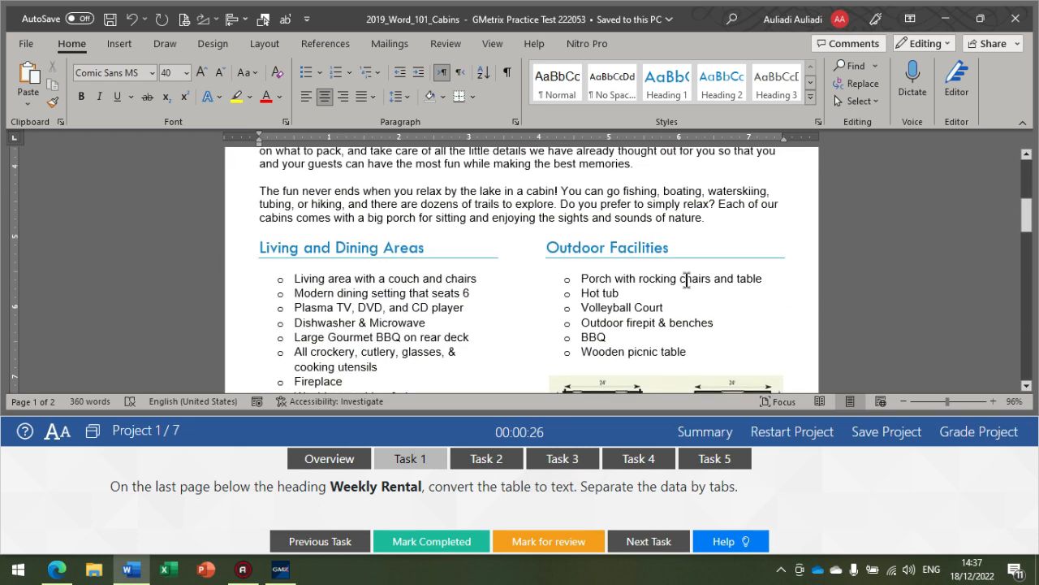
{"action": "scroll", "coordinate": [687, 280], "scroll_direction": "down", "scroll_amount": 10}
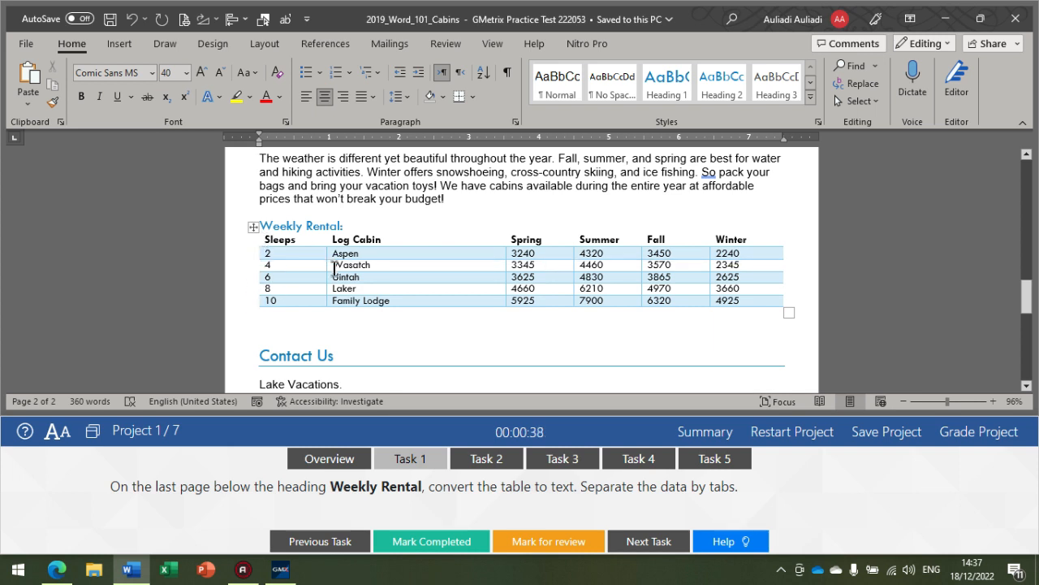
{"action": "left_click", "coordinate": [250, 230]}
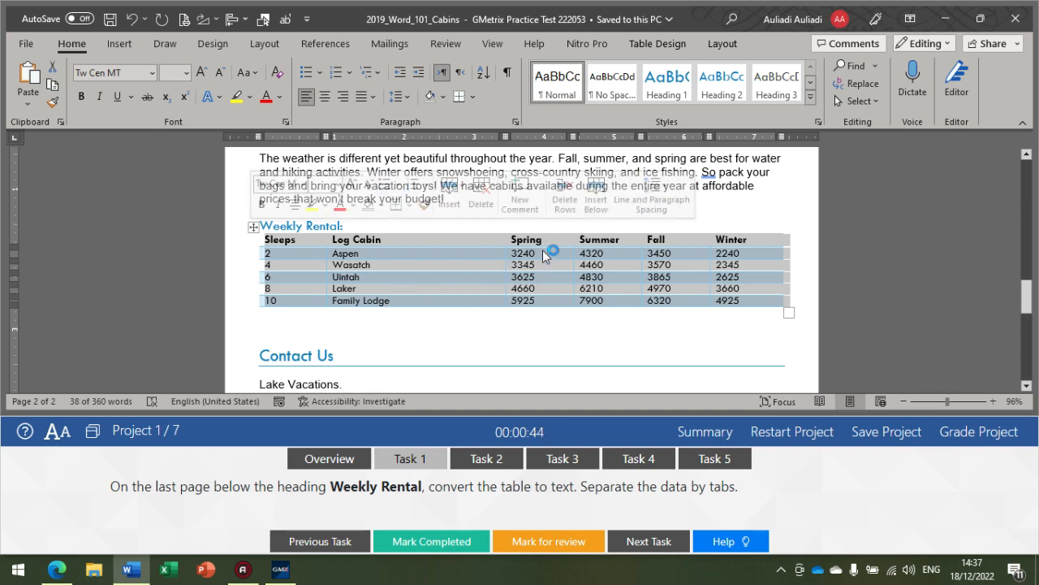
{"action": "left_click", "coordinate": [718, 42]}
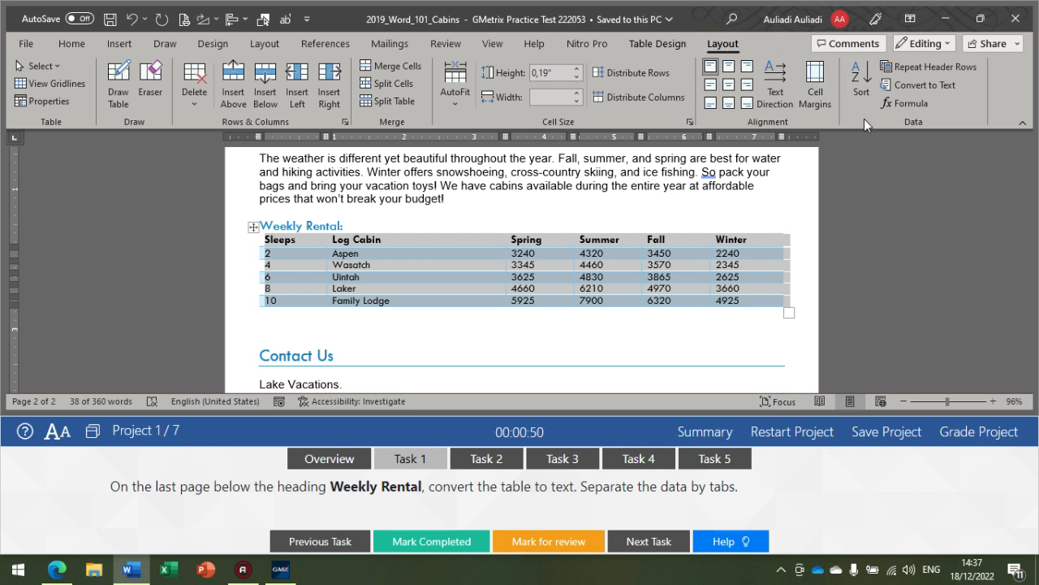
{"action": "left_click", "coordinate": [919, 88]}
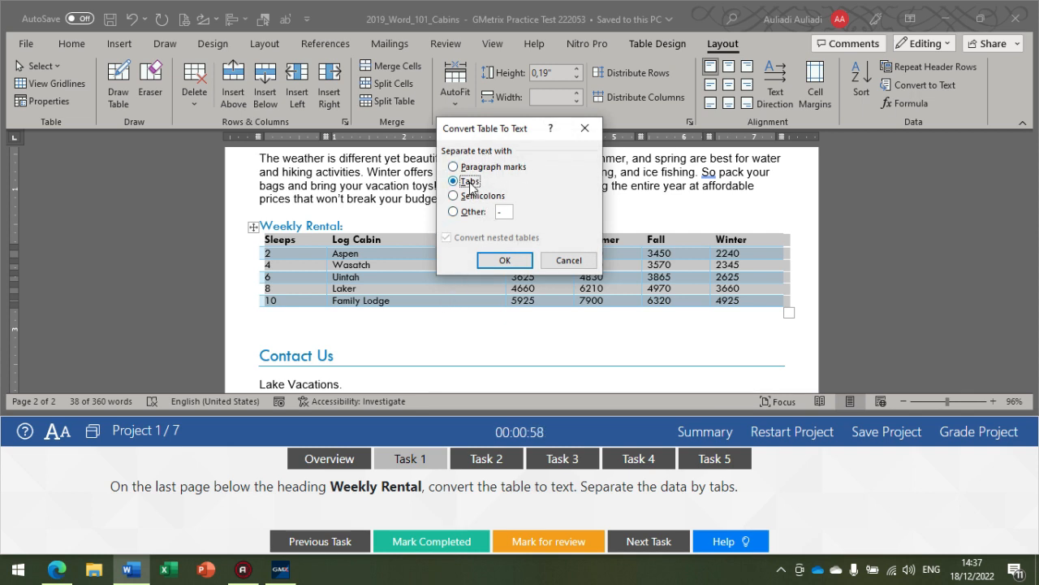
{"action": "left_click", "coordinate": [503, 261]}
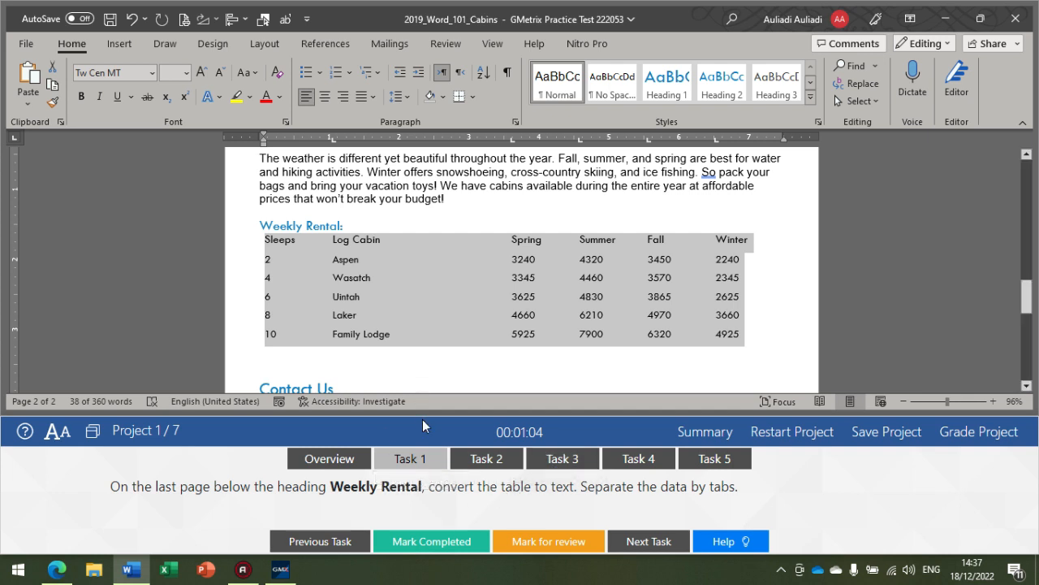
Step: Show Task 2 and search the document for "log cabin", going to the occurrence in the first page's opening paragraph
{"action": "left_click", "coordinate": [475, 463]}
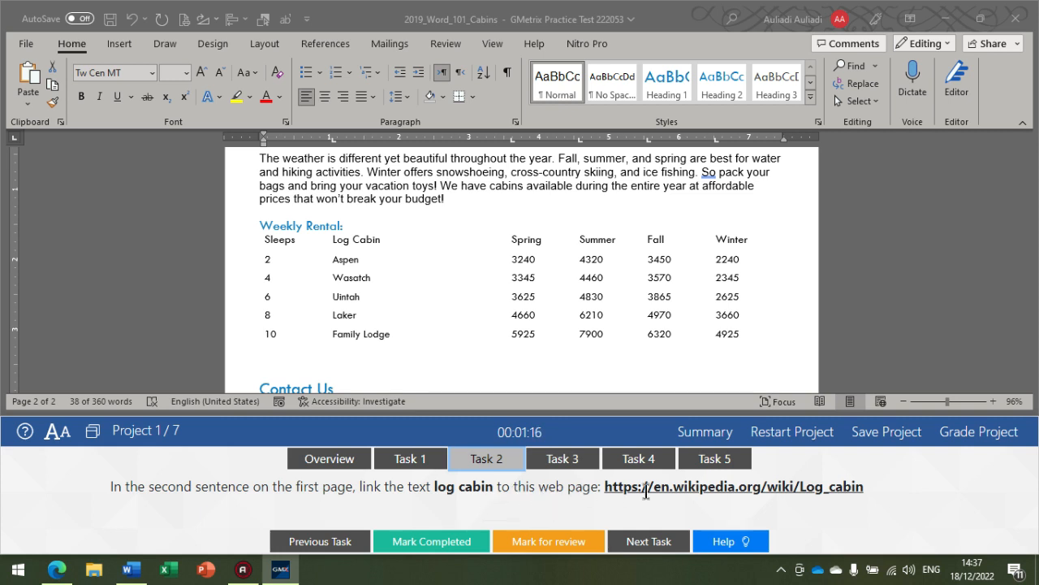
{"action": "left_click", "coordinate": [850, 68]}
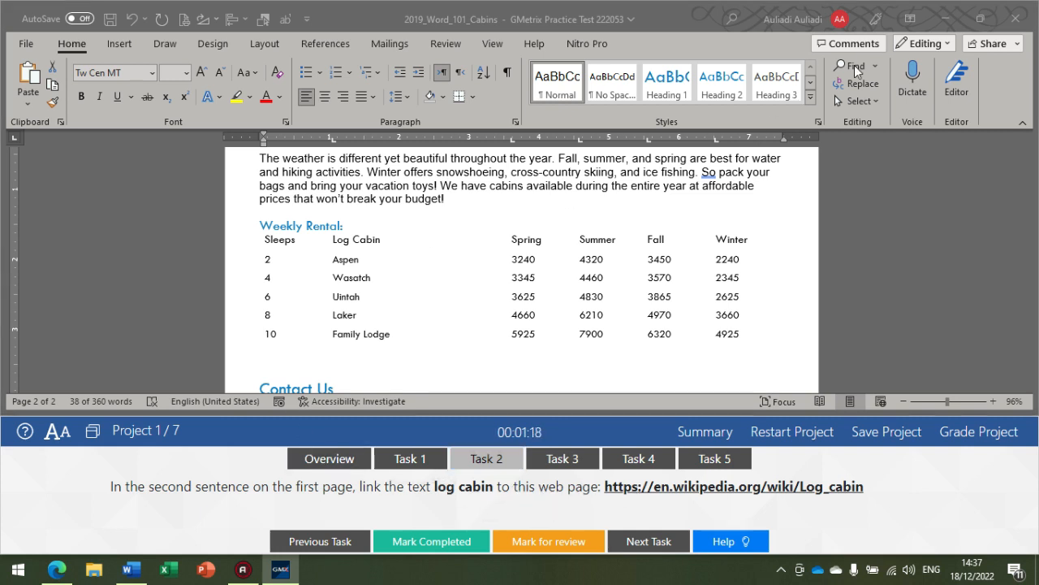
{"action": "left_click", "coordinate": [850, 69]}
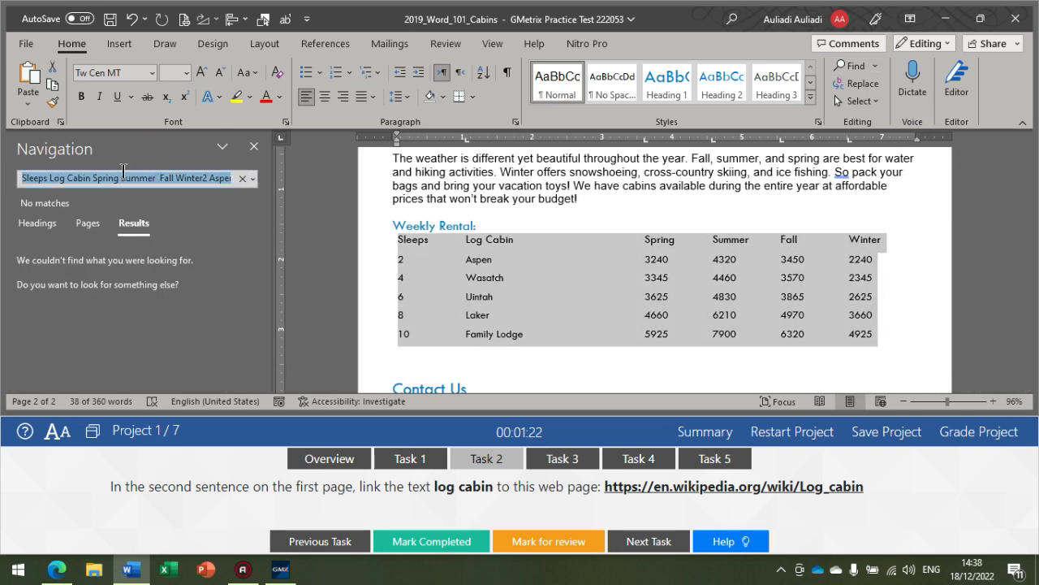
{"action": "type", "text": "log cabin"}
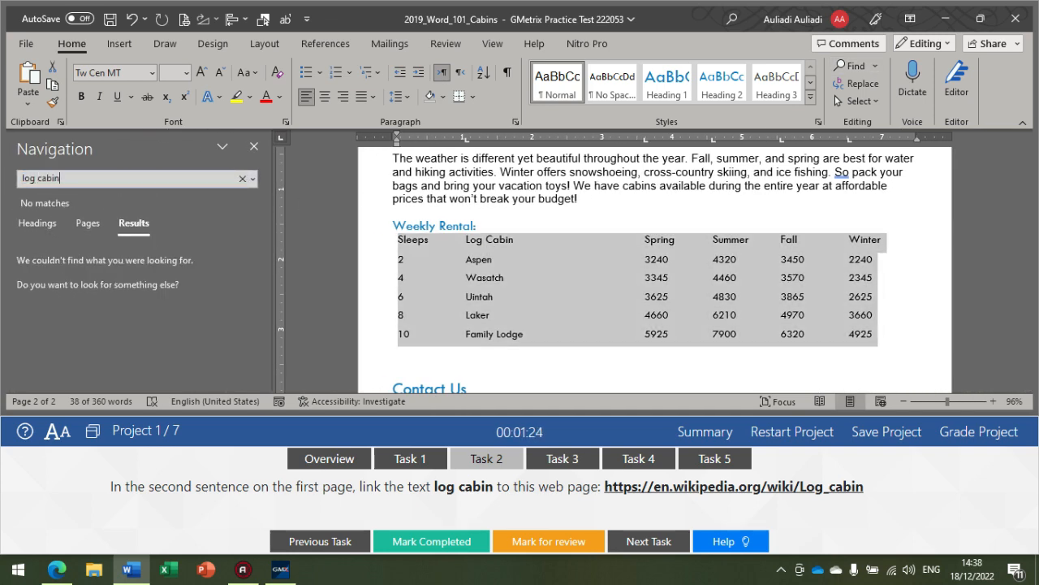
{"action": "key", "text": "Return"}
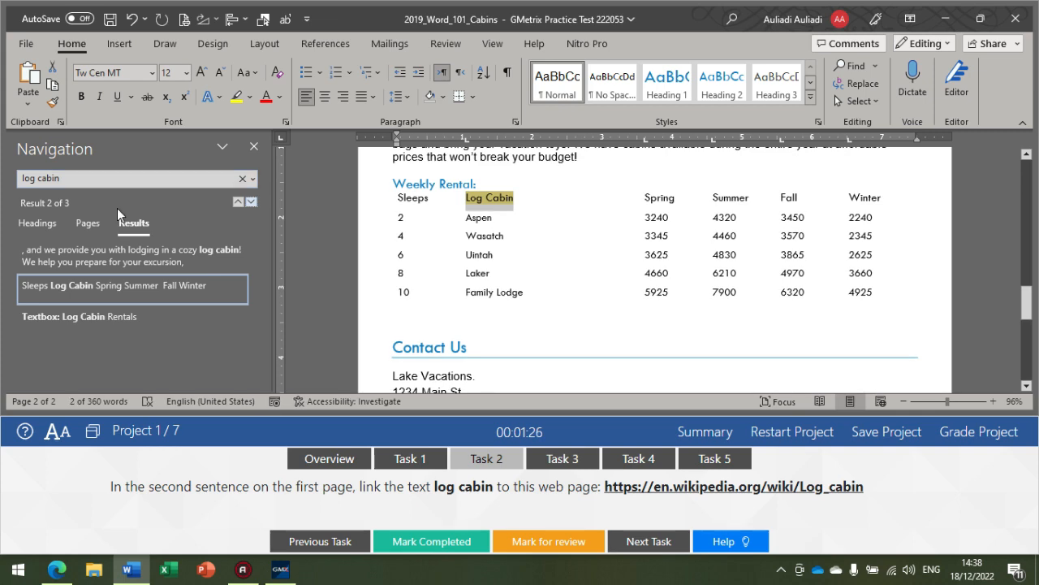
{"action": "left_click", "coordinate": [237, 202]}
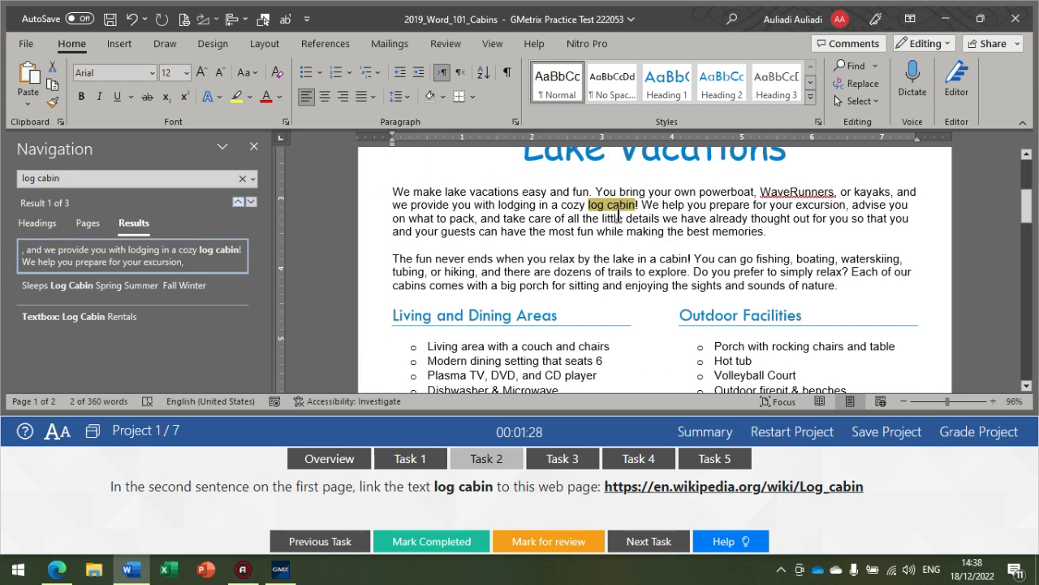
{"action": "scroll", "coordinate": [622, 225], "scroll_direction": "up", "scroll_amount": 1}
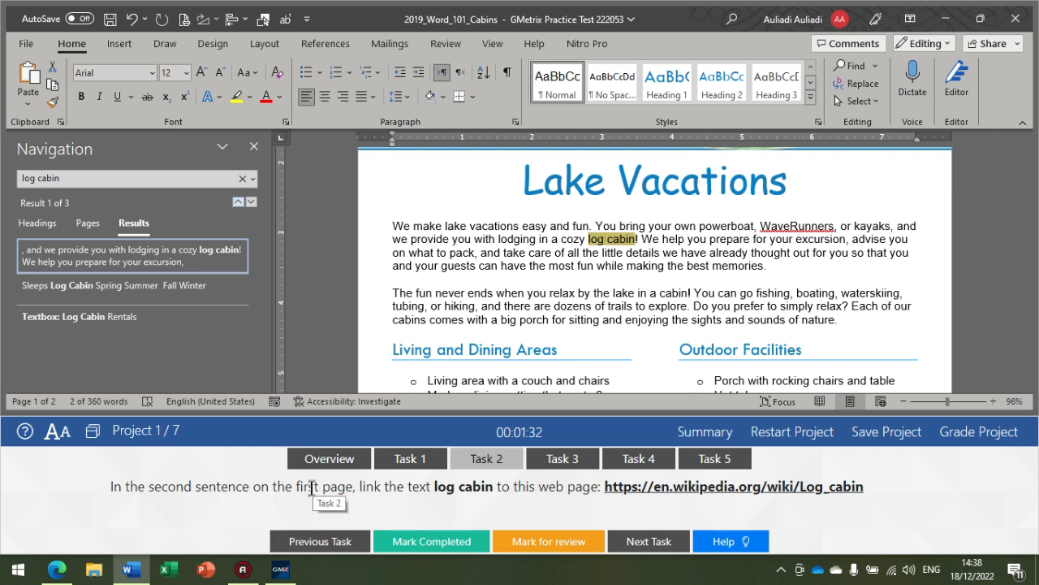
{"action": "left_click", "coordinate": [586, 239]}
{"action": "left_click_drag", "start_coordinate": [587, 239], "coordinate": [637, 238]}
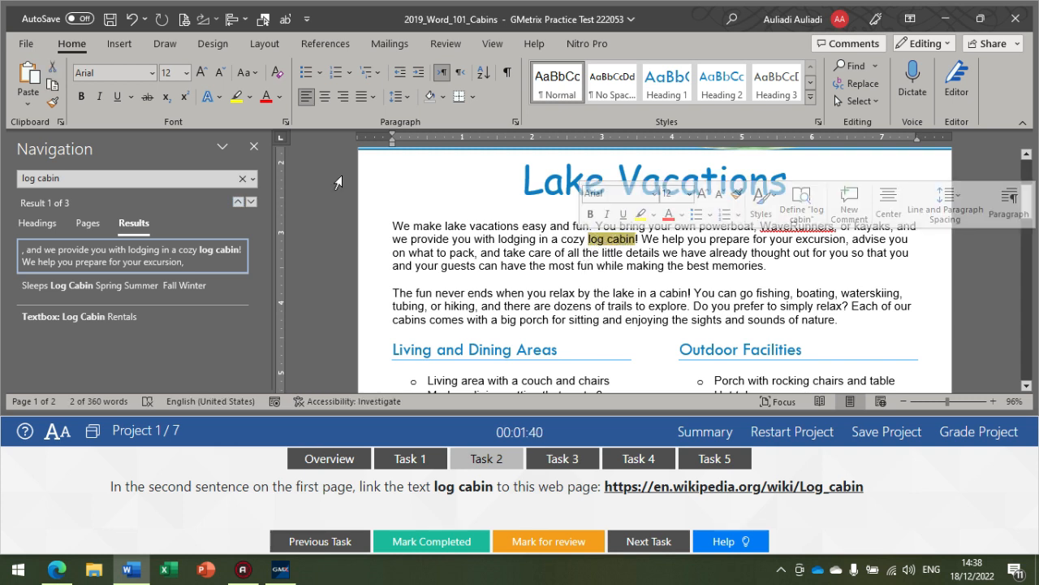
{"action": "left_click", "coordinate": [112, 49]}
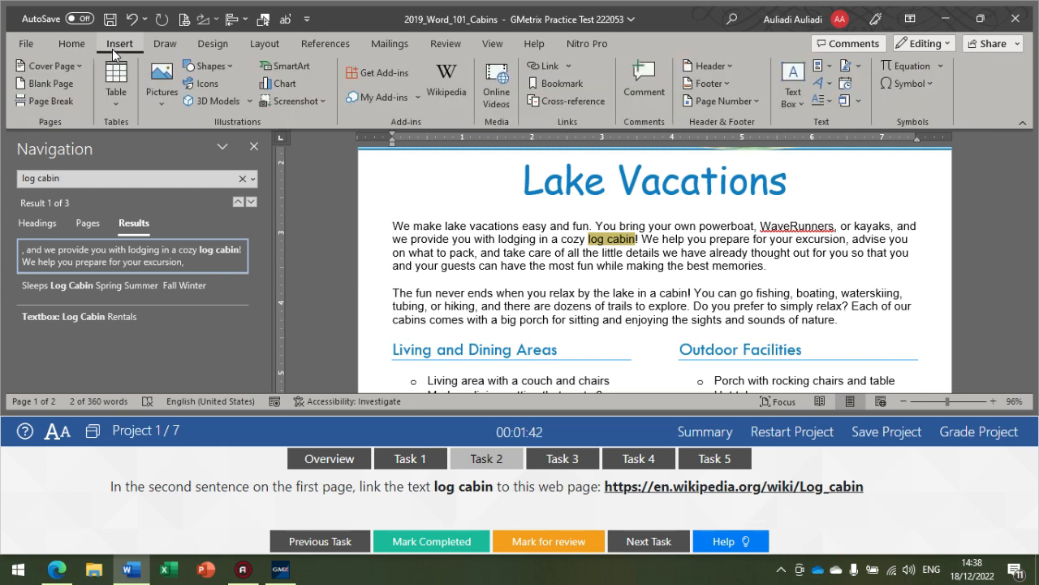
{"action": "left_click", "coordinate": [544, 68]}
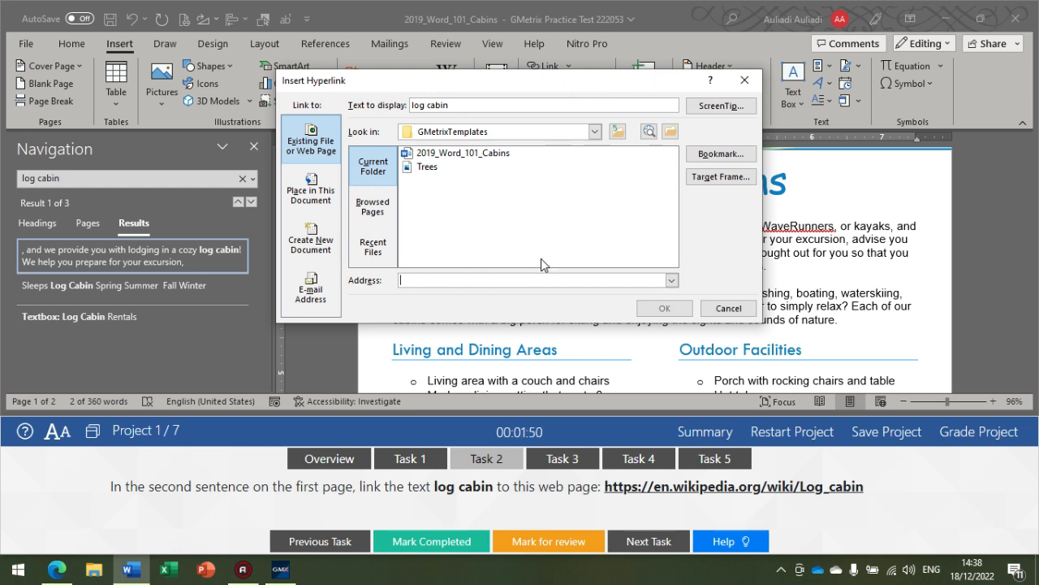
{"action": "type", "text": "htt"}
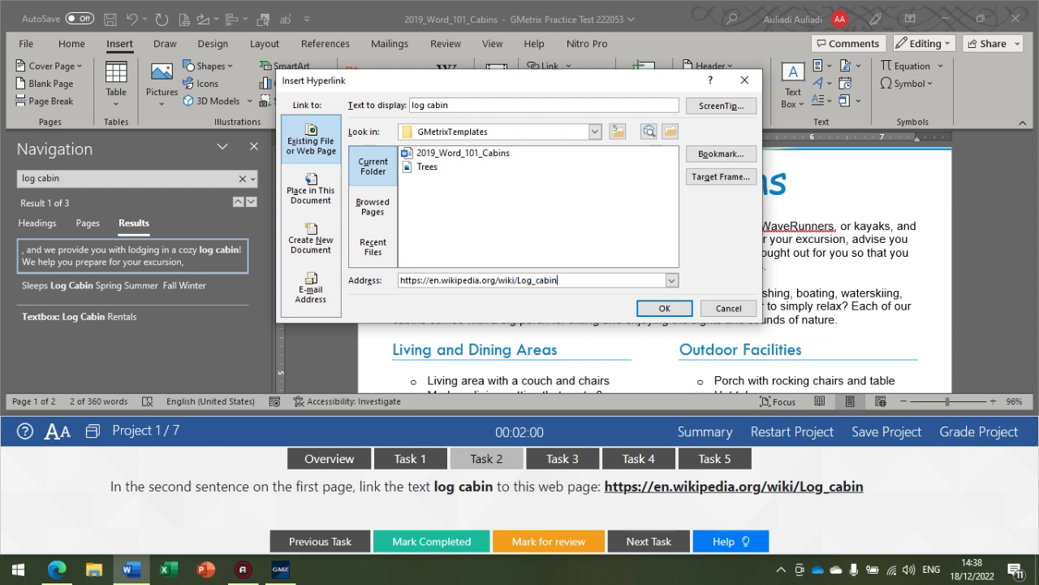
{"action": "left_click", "coordinate": [641, 313]}
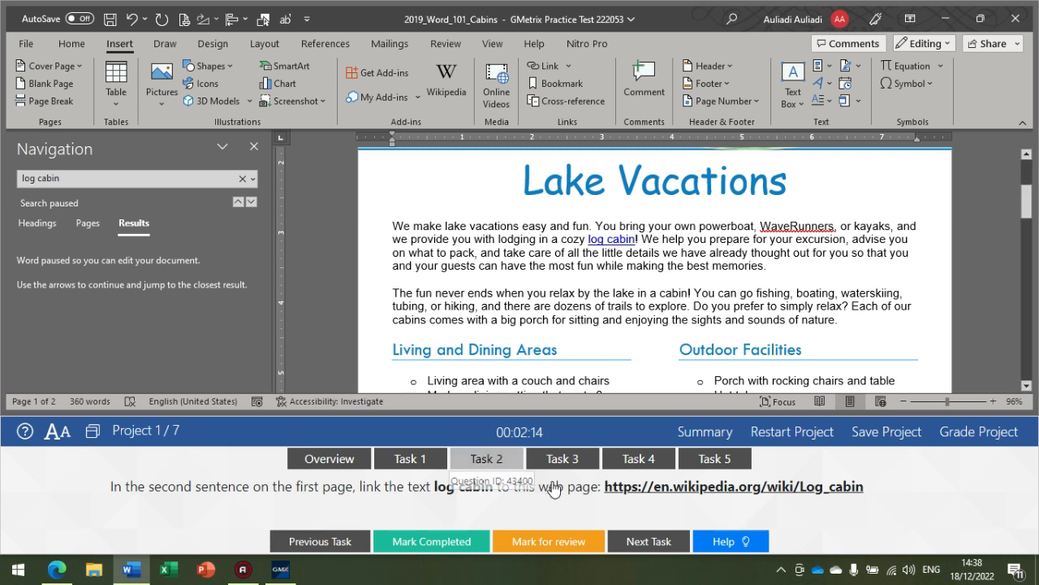
Step: Show Task 3 and insert a Continuous section break just before the Affordable Pricing heading on the second page
{"action": "left_click", "coordinate": [563, 458]}
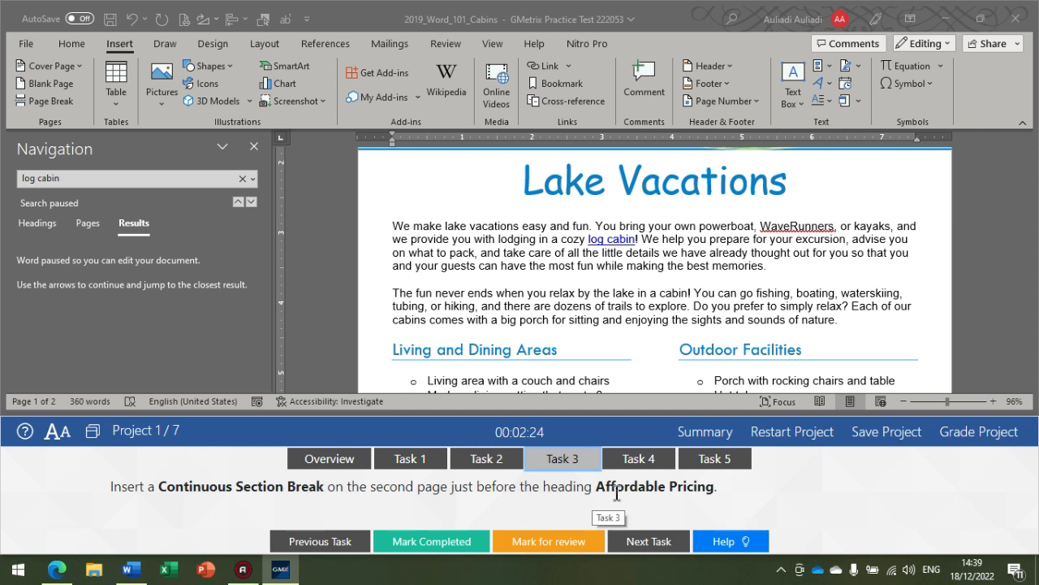
{"action": "left_click", "coordinate": [36, 223]}
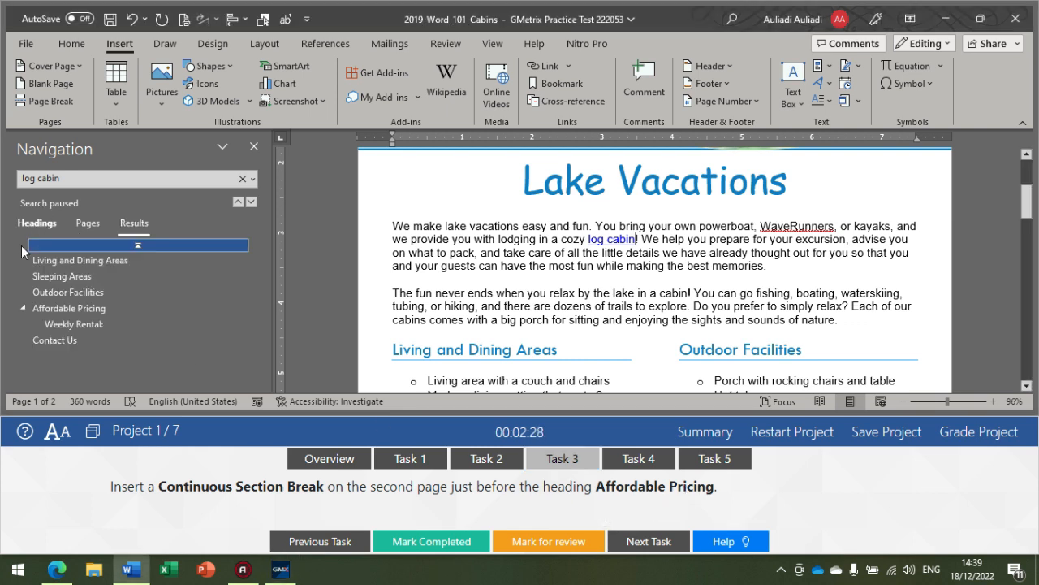
{"action": "left_click", "coordinate": [58, 306]}
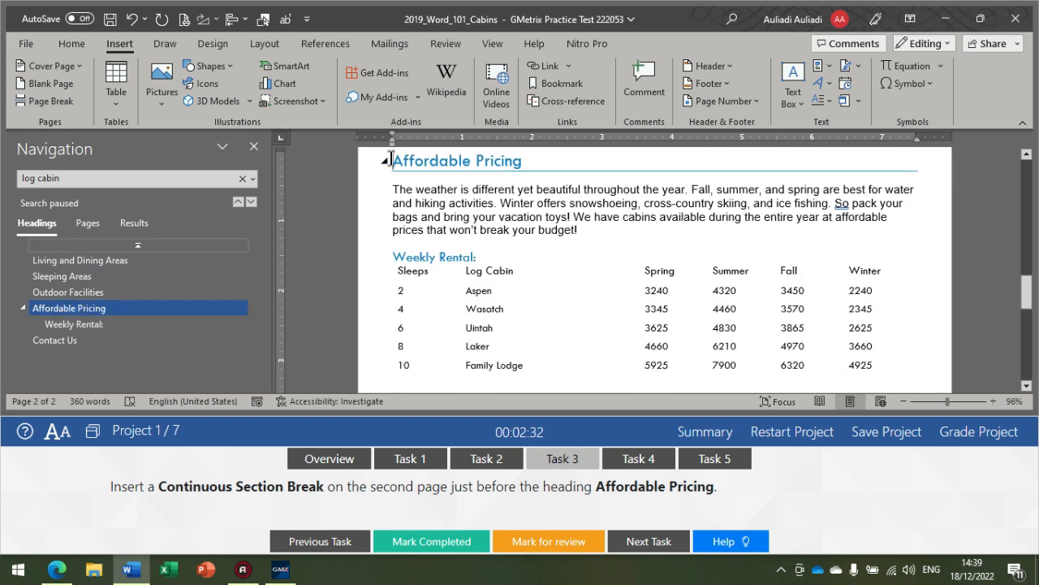
{"action": "scroll", "coordinate": [384, 180], "scroll_direction": "up", "scroll_amount": 1}
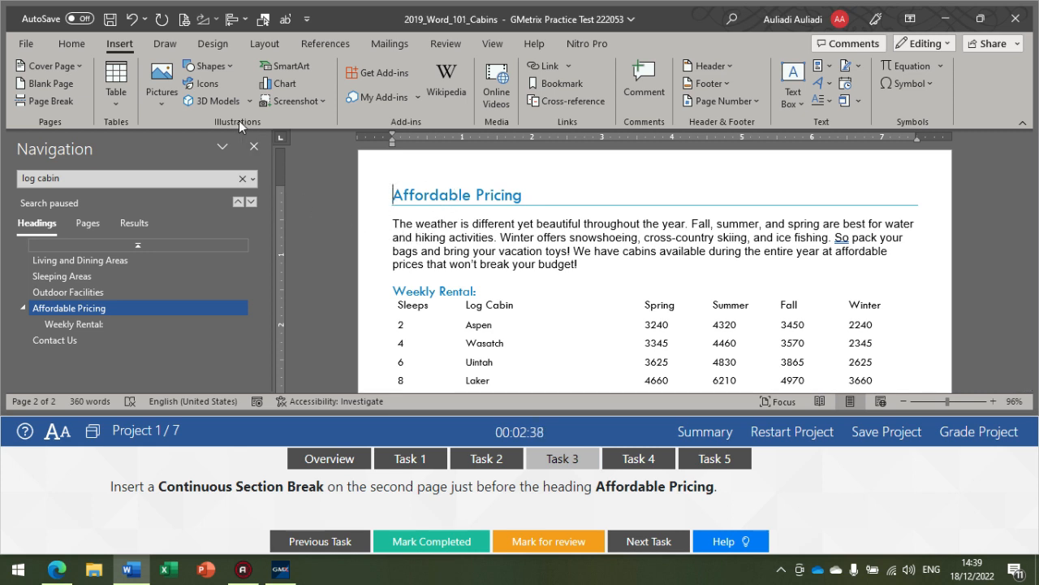
{"action": "left_click", "coordinate": [258, 44]}
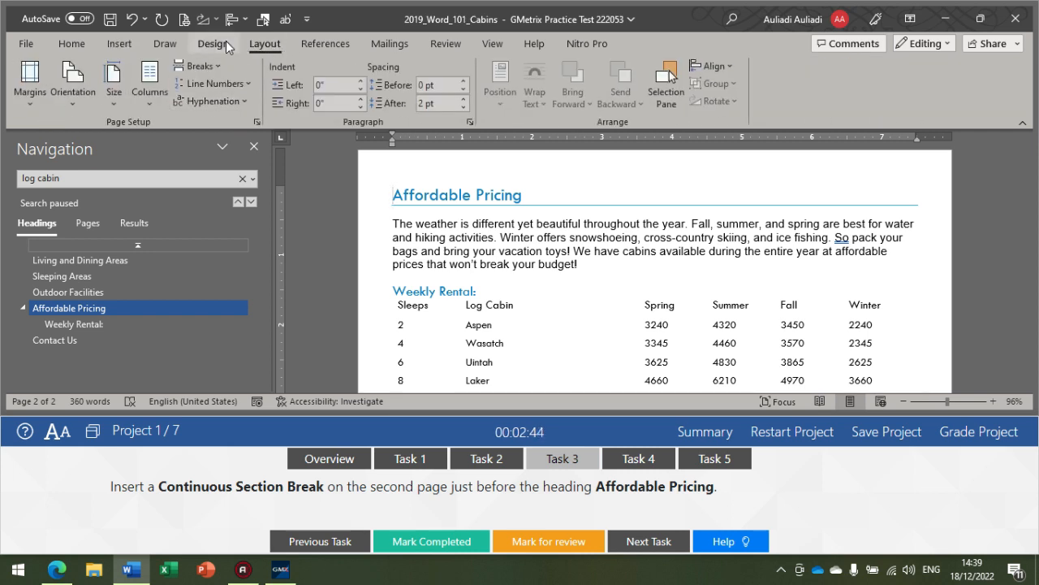
{"action": "left_click", "coordinate": [203, 68]}
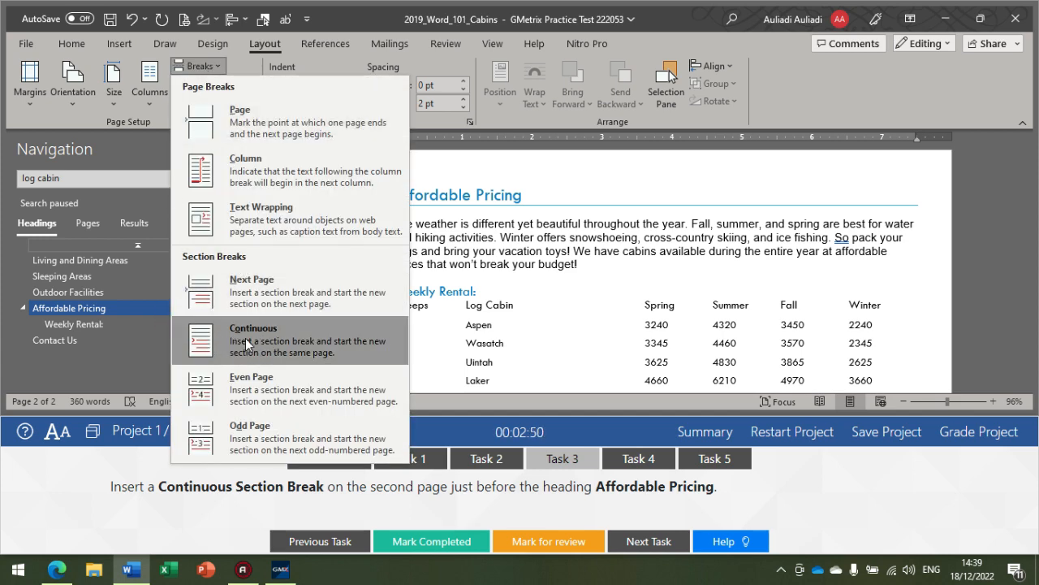
{"action": "left_click", "coordinate": [266, 336]}
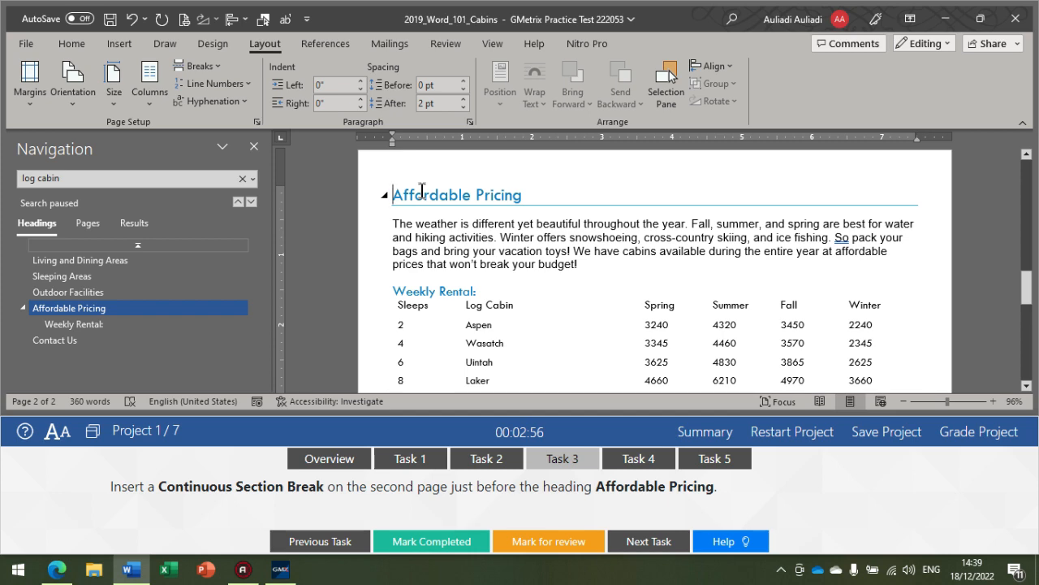
{"action": "double_click", "coordinate": [382, 177]}
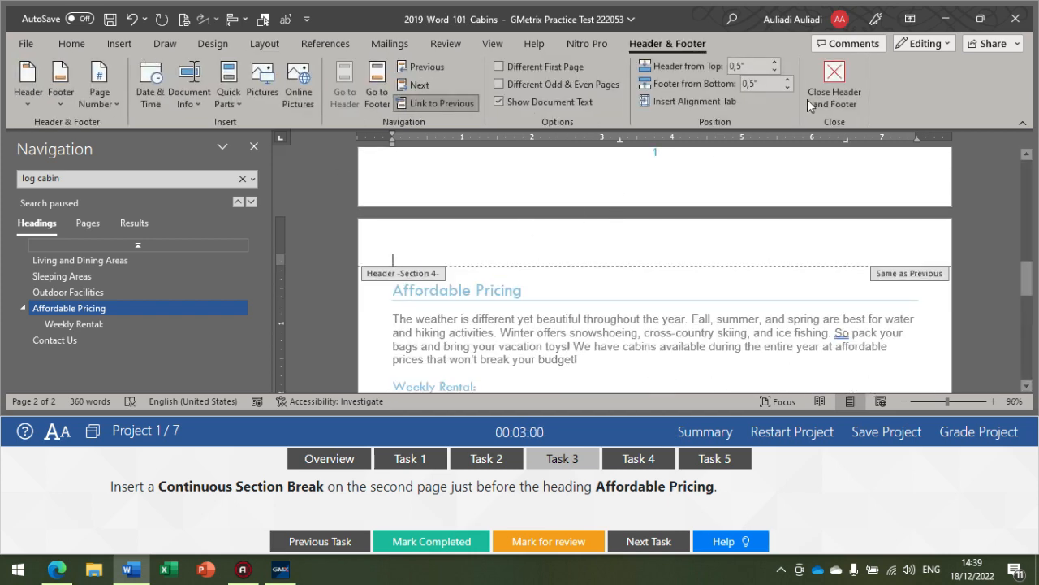
Step: Leave header editing and show the formatting marks to check the breaks around the Affordable Pricing heading
{"action": "key", "text": "Escape"}
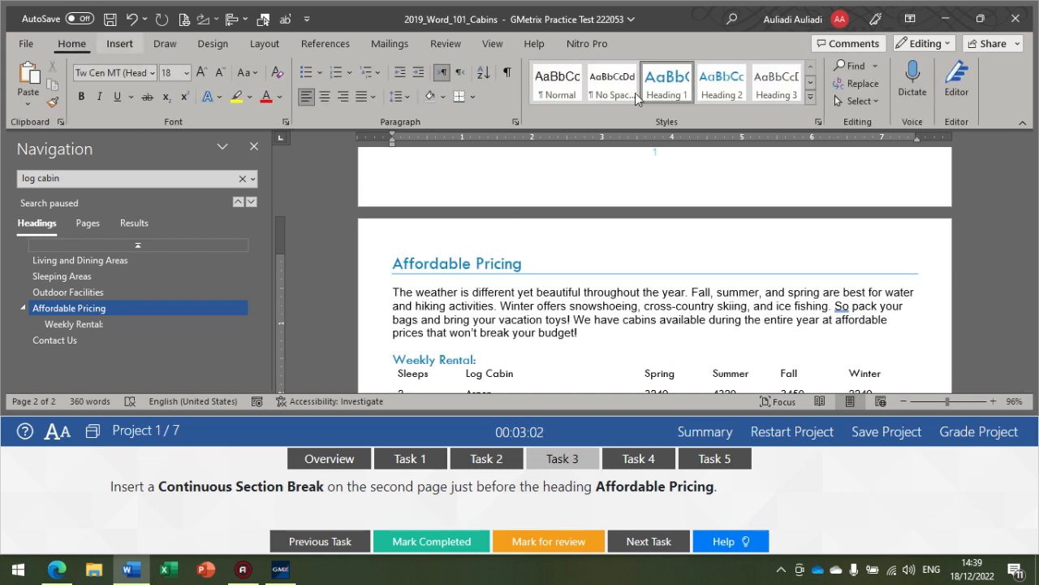
{"action": "left_click", "coordinate": [508, 74]}
{"action": "scroll", "coordinate": [406, 304], "scroll_direction": "up", "scroll_amount": 3}
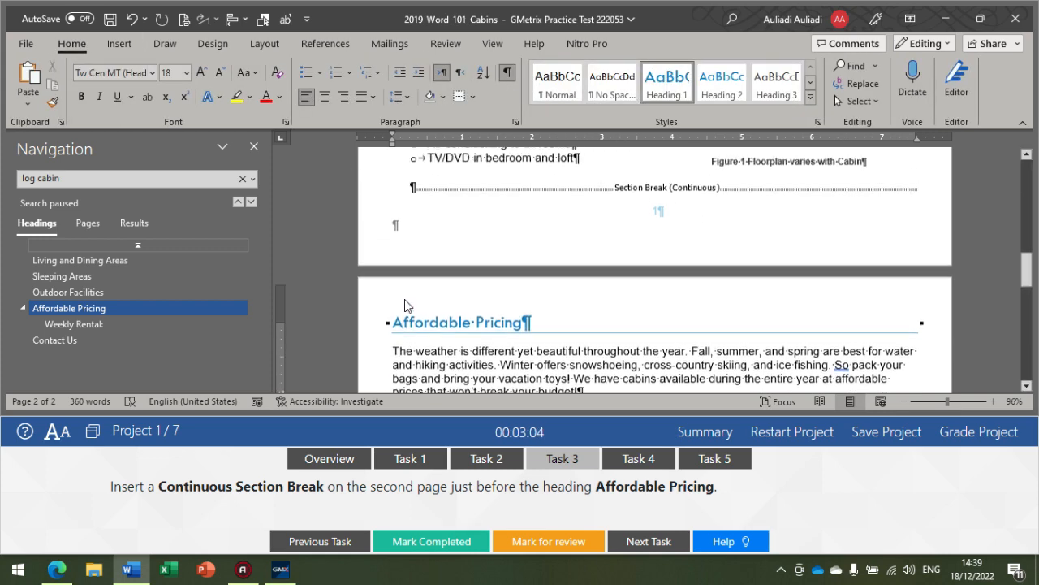
{"action": "scroll", "coordinate": [601, 266], "scroll_direction": "down", "scroll_amount": 2}
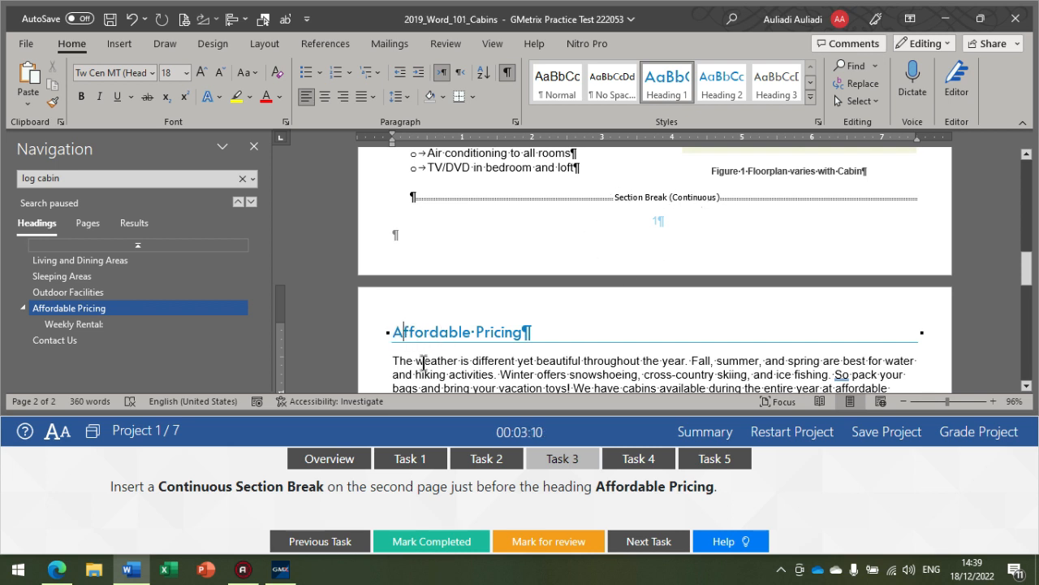
Step: Show Task 4 and open the new bullet definition for the Living and Dining Areas list, from "Living area" to "dryer"
{"action": "left_click", "coordinate": [638, 460]}
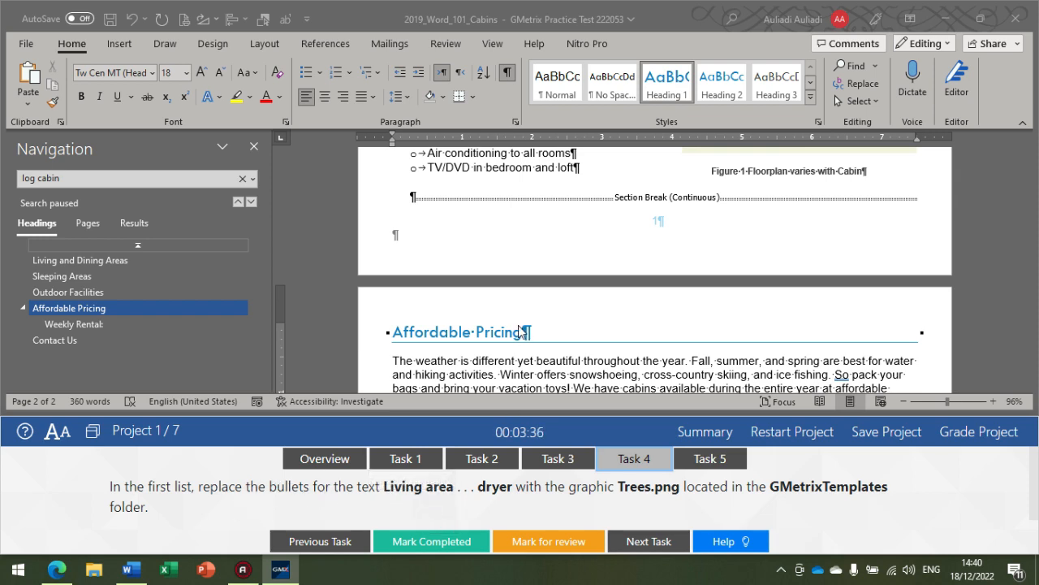
{"action": "scroll", "coordinate": [501, 338], "scroll_direction": "up", "scroll_amount": 10}
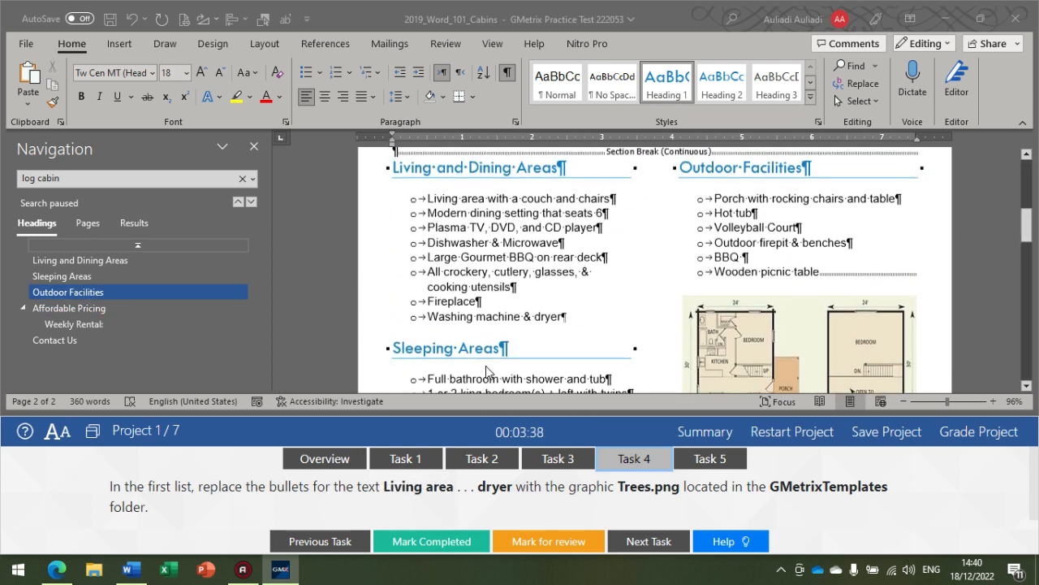
{"action": "scroll", "coordinate": [487, 371], "scroll_direction": "down", "scroll_amount": 3}
{"action": "scroll", "coordinate": [432, 203], "scroll_direction": "up", "scroll_amount": 1}
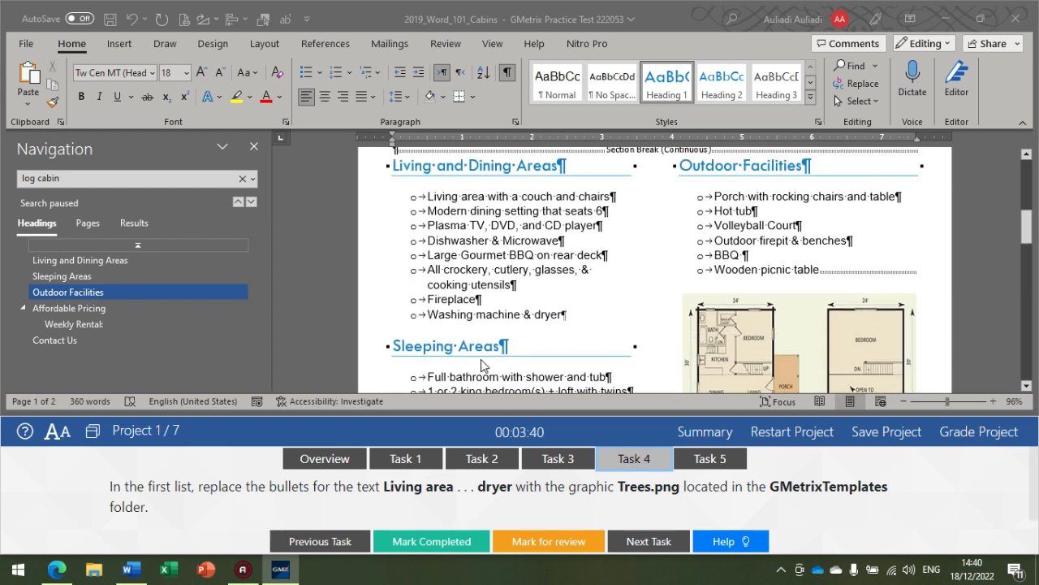
{"action": "left_click", "coordinate": [428, 208]}
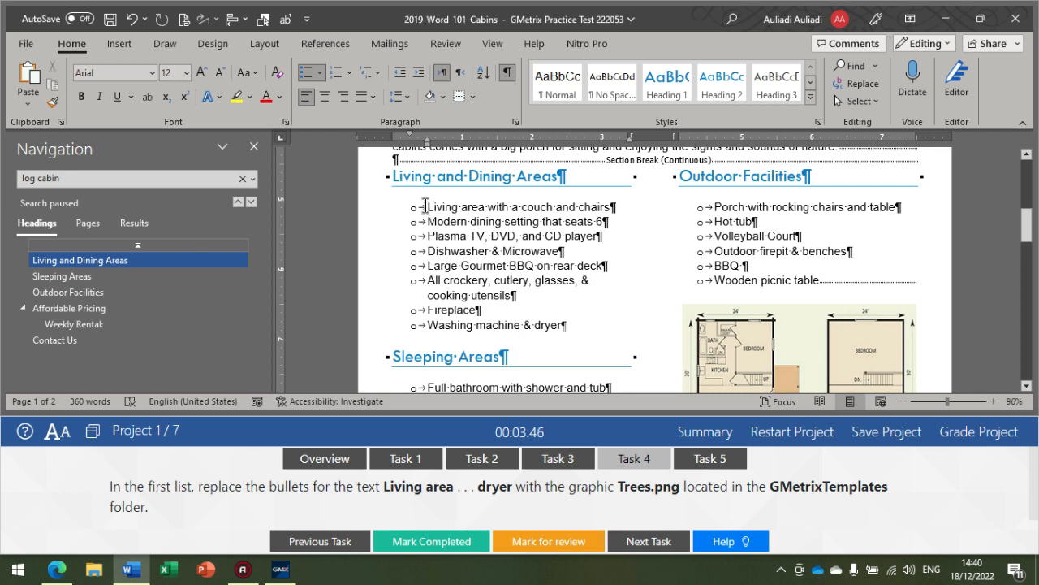
{"action": "left_click_drag", "start_coordinate": [424, 206], "coordinate": [545, 325]}
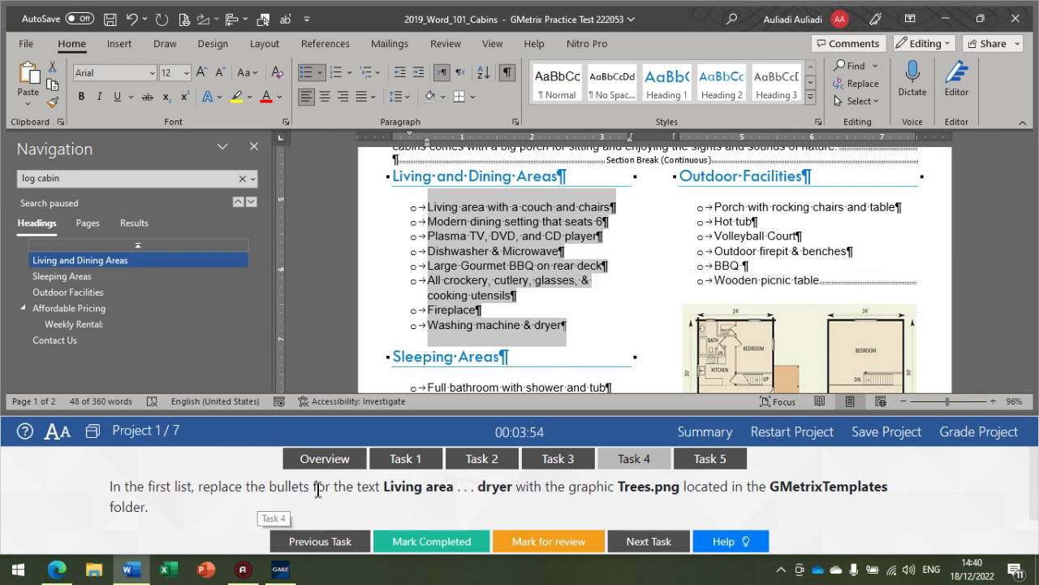
{"action": "left_click", "coordinate": [319, 74]}
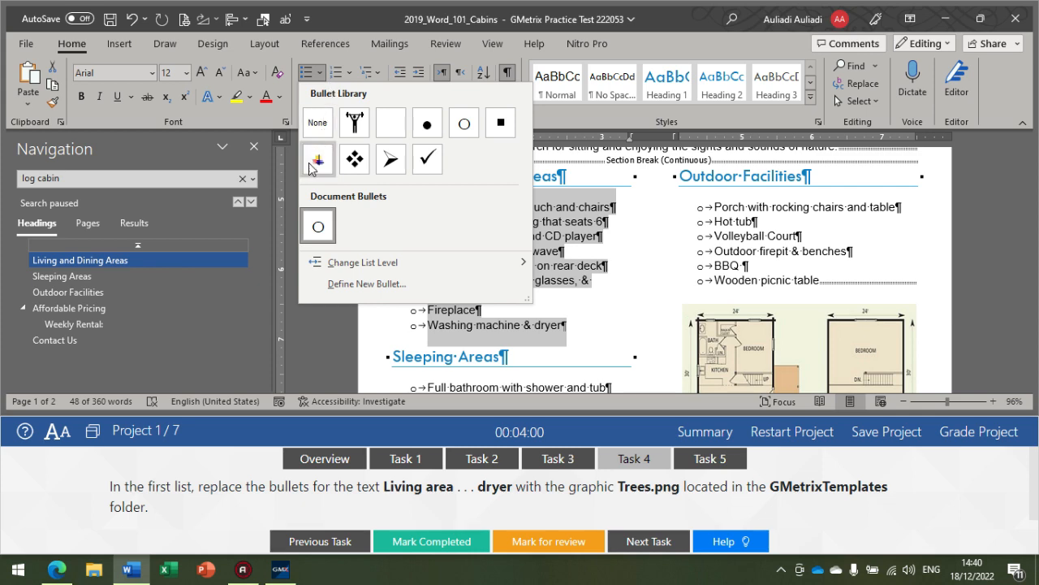
{"action": "left_click", "coordinate": [379, 284]}
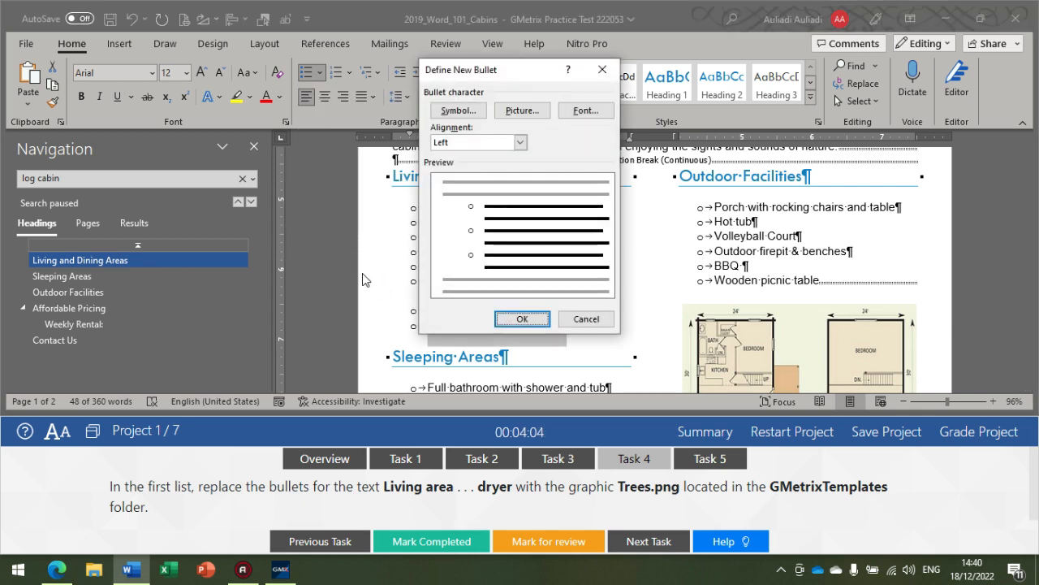
Step: Use the picture Trees.png from the GMetrixTemplates folder in Documents as the bullet for the selected list
{"action": "left_click", "coordinate": [517, 109]}
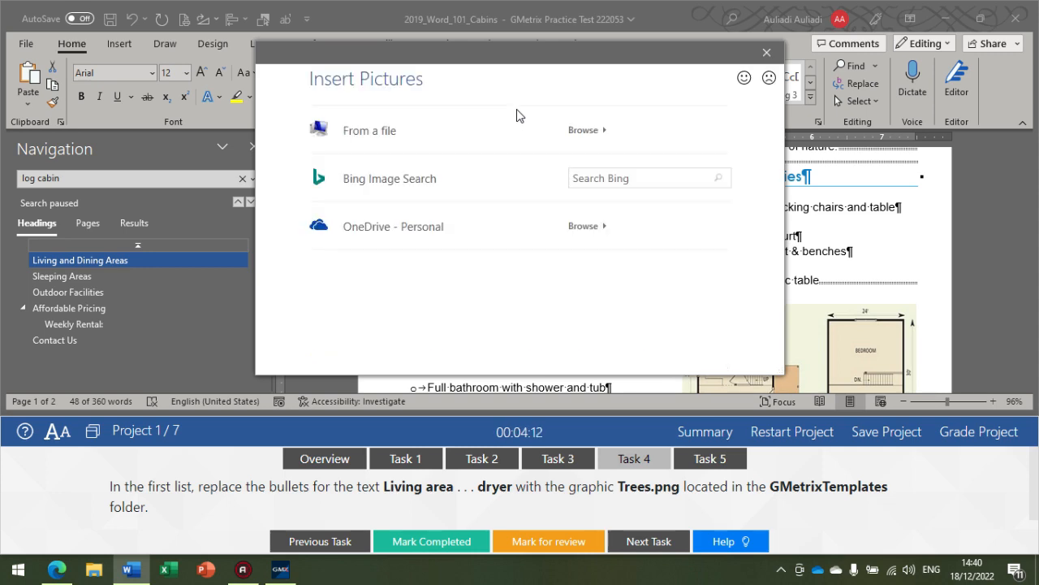
{"action": "left_click", "coordinate": [585, 131]}
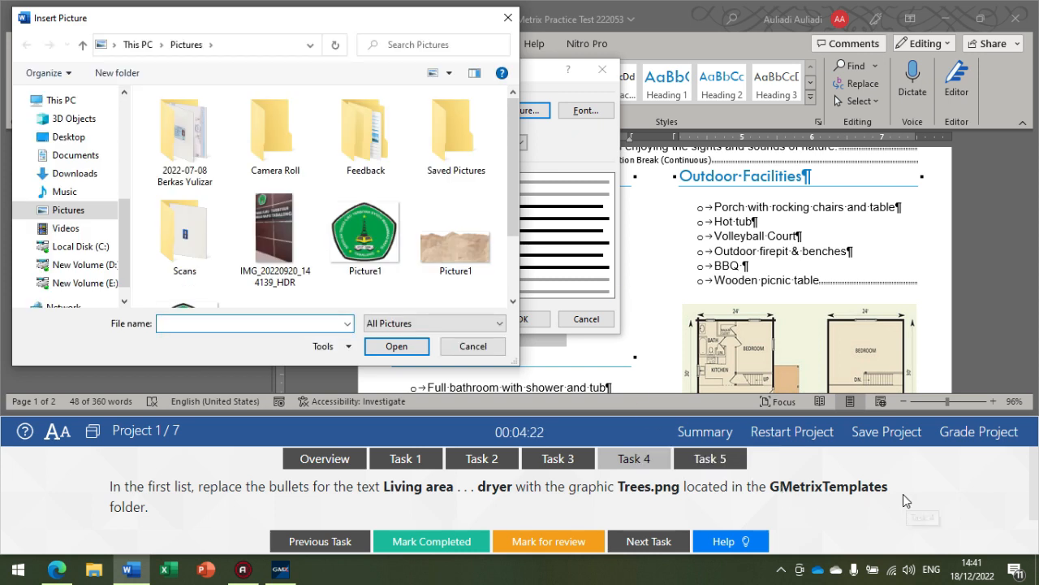
{"action": "left_click", "coordinate": [87, 159]}
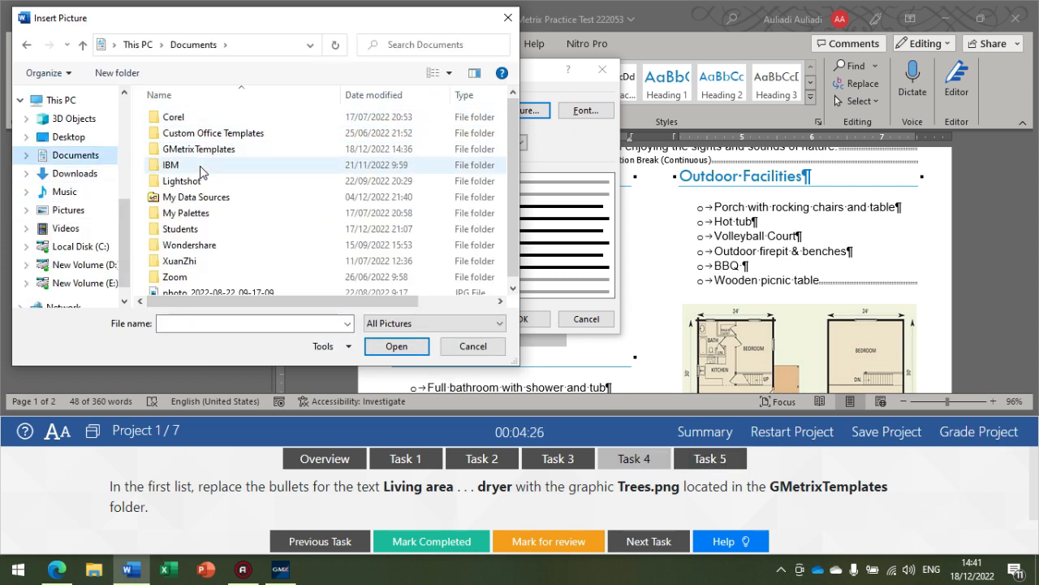
{"action": "double_click", "coordinate": [211, 155]}
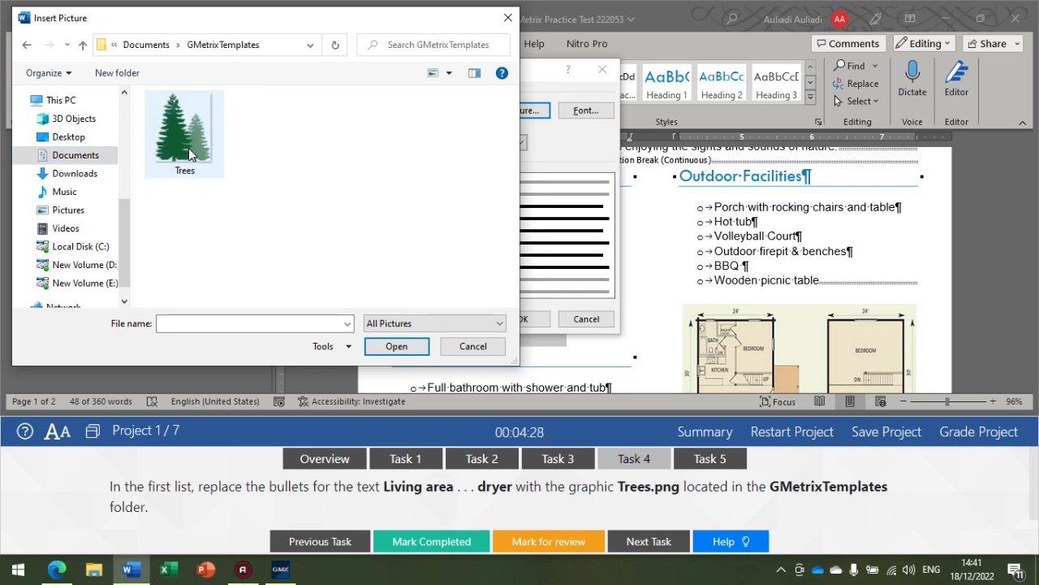
{"action": "left_click", "coordinate": [205, 150]}
{"action": "left_click", "coordinate": [410, 345]}
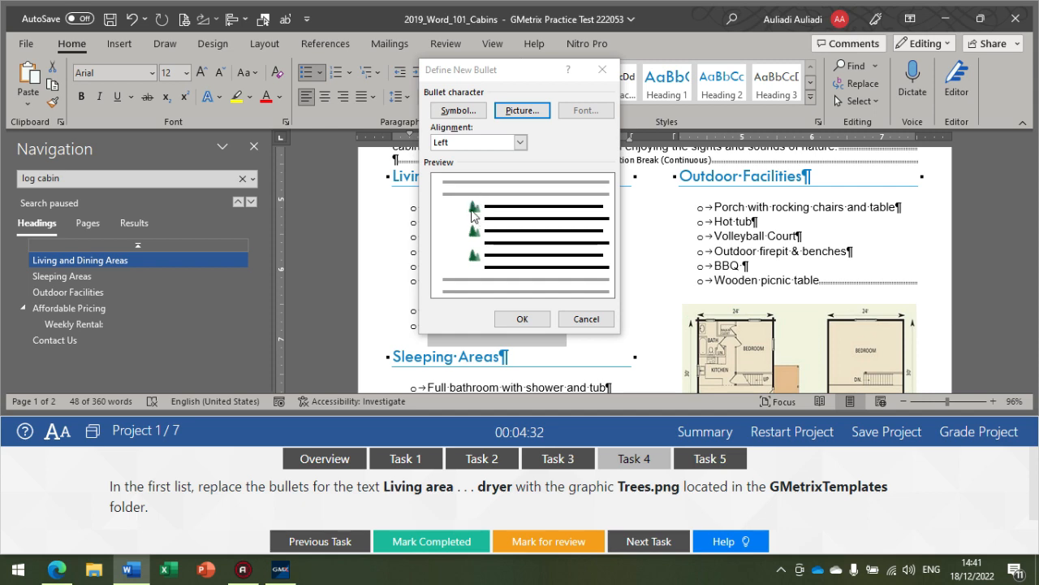
{"action": "left_click", "coordinate": [520, 318]}
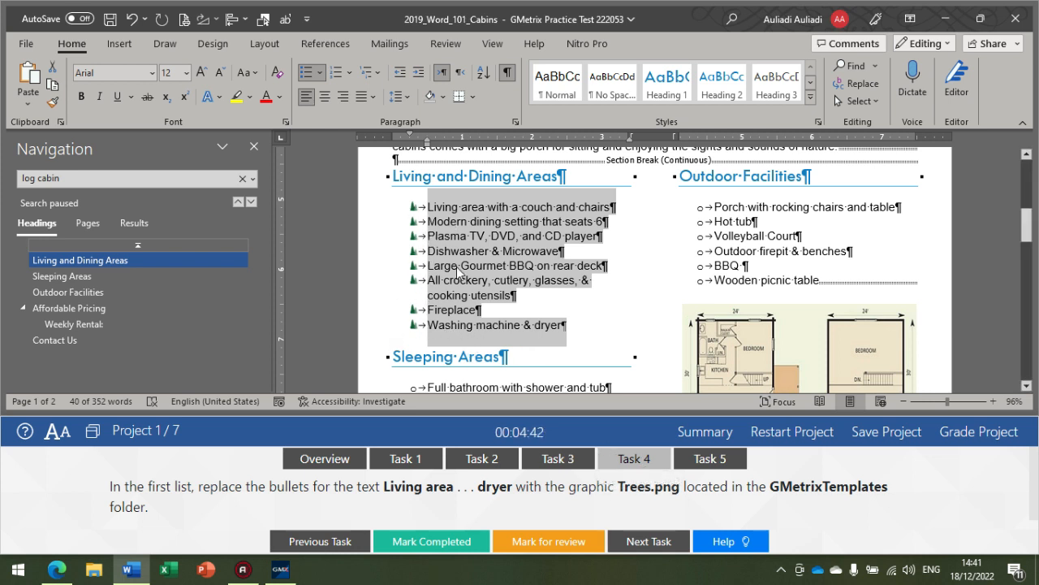
Step: Show Task 5 and go to the floorplan picture on the first page
{"action": "left_click", "coordinate": [710, 457]}
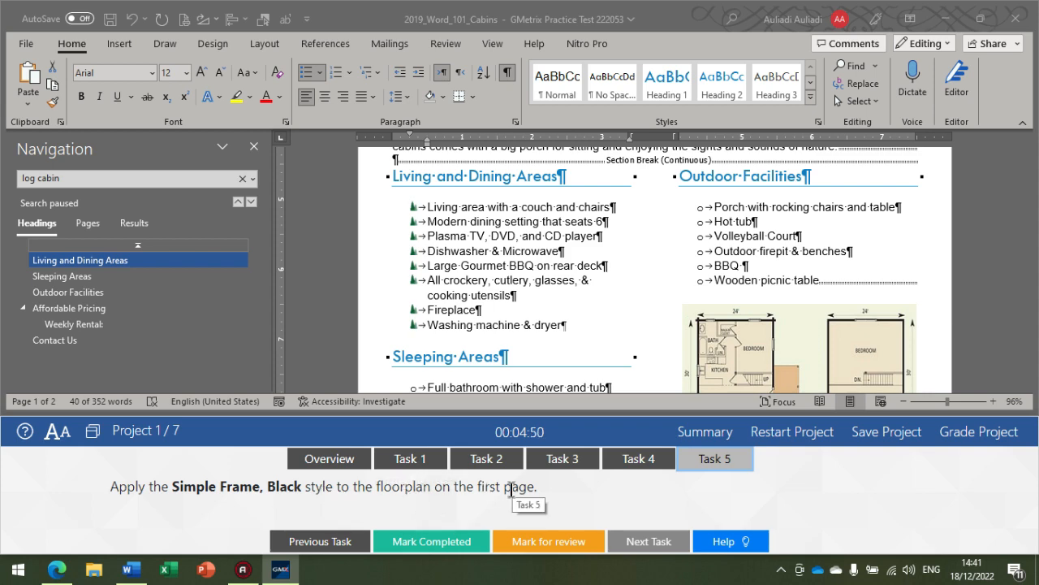
{"action": "left_click", "coordinate": [81, 229]}
{"action": "left_click", "coordinate": [86, 223]}
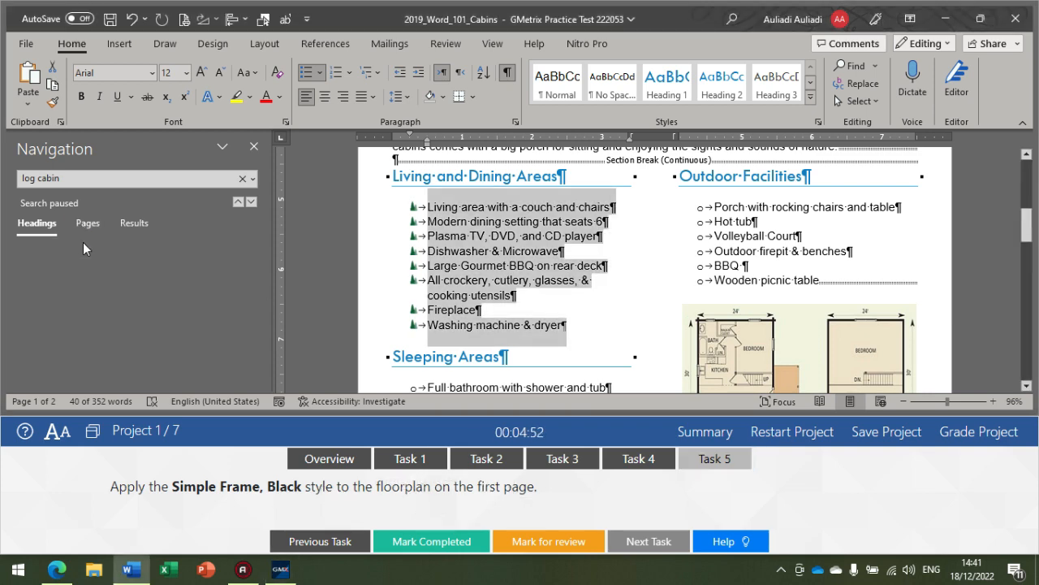
{"action": "left_click", "coordinate": [81, 301]}
{"action": "scroll", "coordinate": [498, 279], "scroll_direction": "down", "scroll_amount": 7}
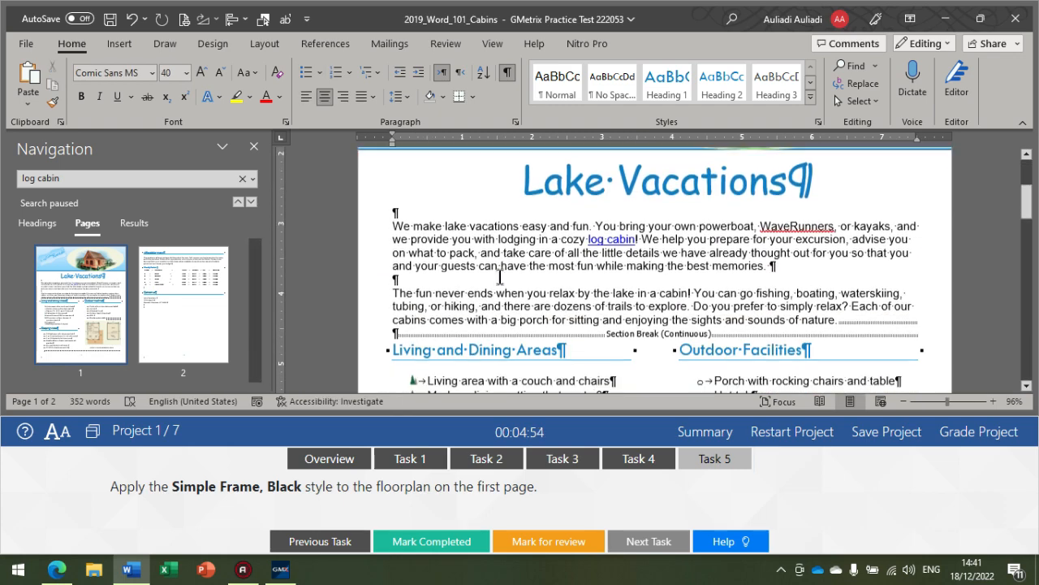
{"action": "scroll", "coordinate": [504, 278], "scroll_direction": "down", "scroll_amount": 2}
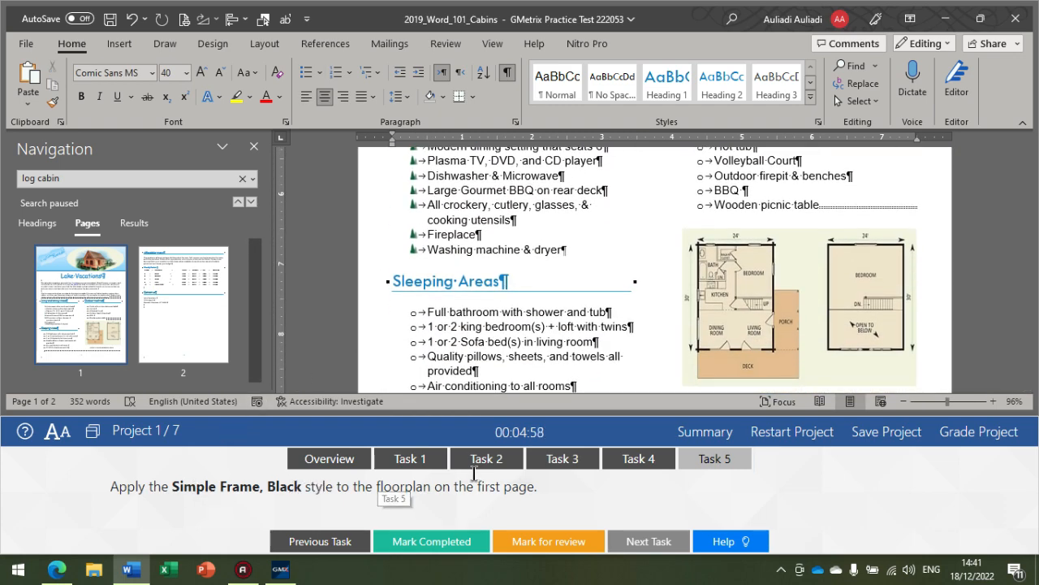
{"action": "scroll", "coordinate": [700, 284], "scroll_direction": "down", "scroll_amount": 1}
{"action": "scroll", "coordinate": [700, 284], "scroll_direction": "down", "scroll_amount": 3}
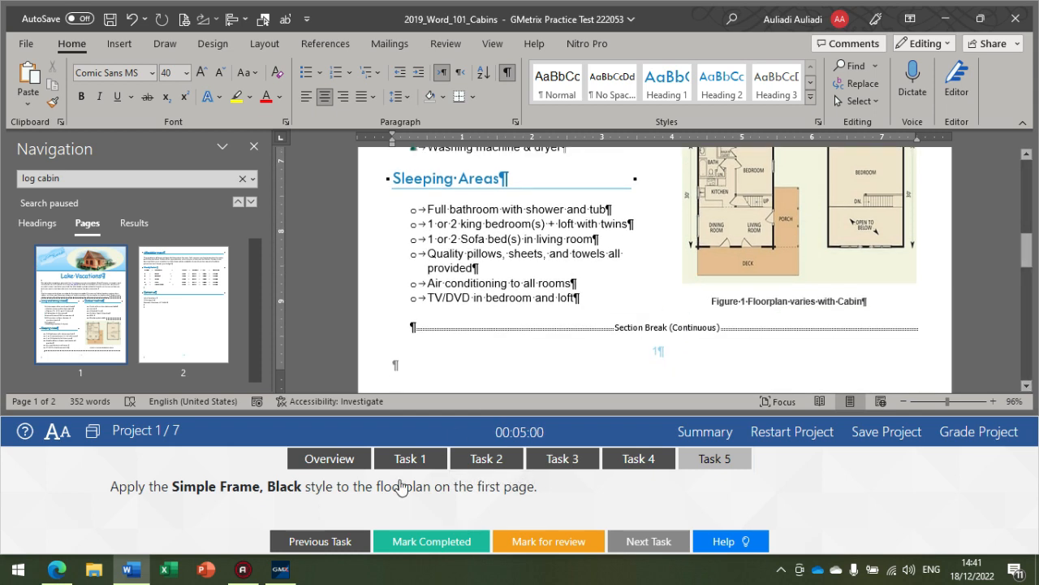
Step: Apply the Simple Frame, Black picture style to the floorplan on the first page
{"action": "left_click", "coordinate": [799, 246]}
{"action": "scroll", "coordinate": [791, 244], "scroll_direction": "up", "scroll_amount": 2}
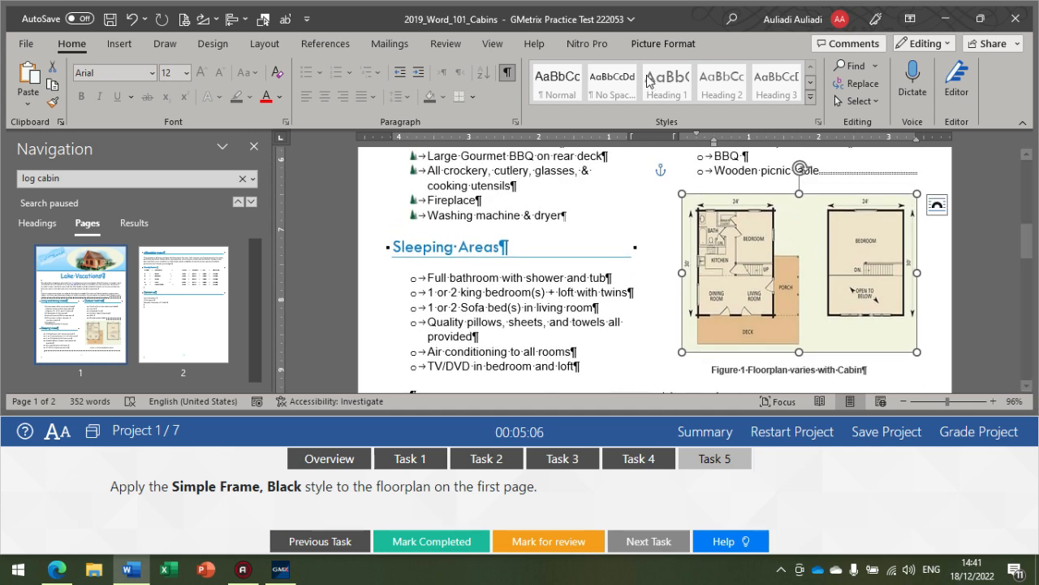
{"action": "left_click", "coordinate": [666, 44]}
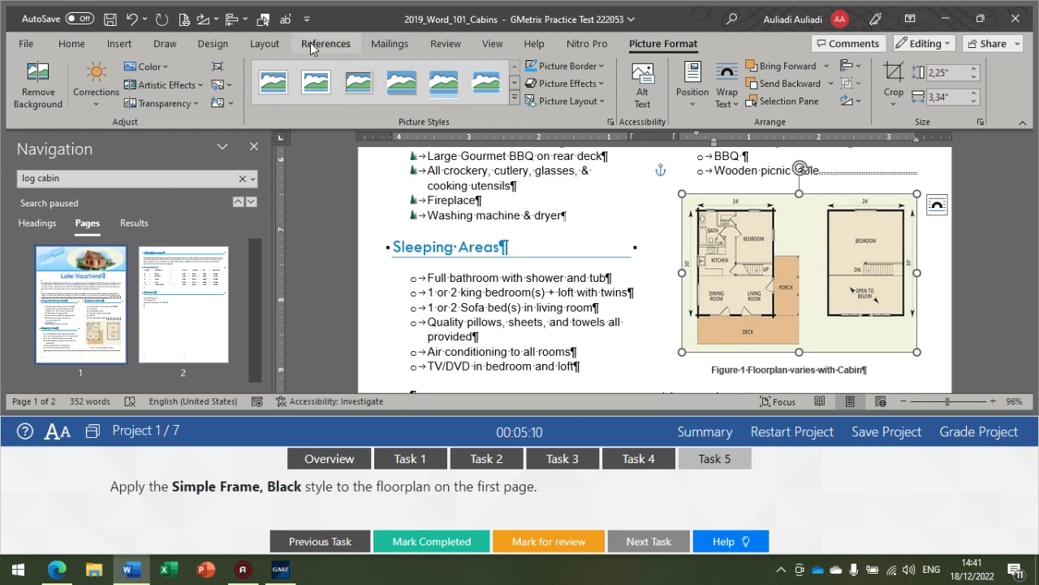
{"action": "left_click", "coordinate": [513, 95]}
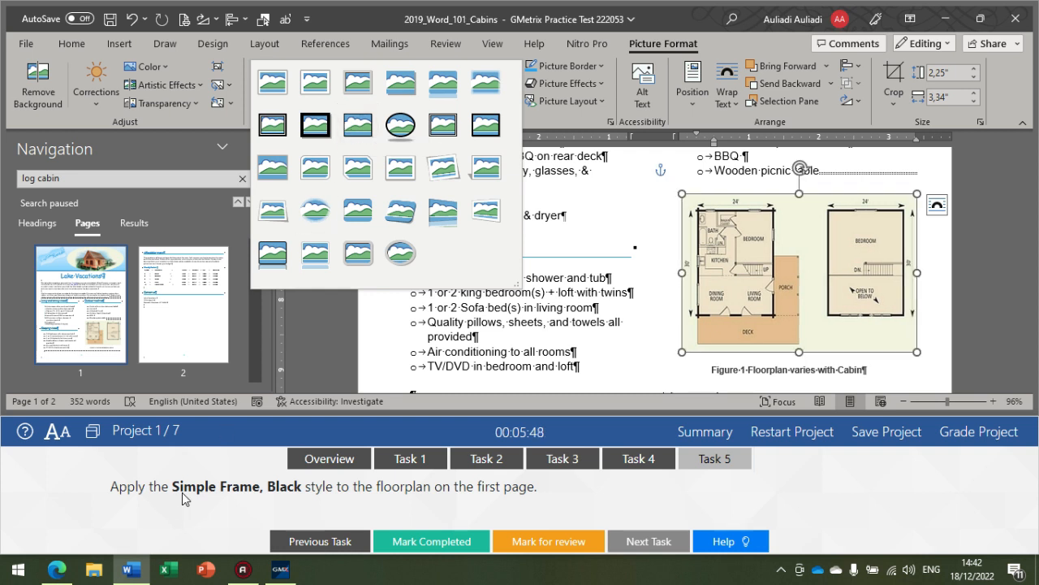
{"action": "left_click", "coordinate": [364, 126]}
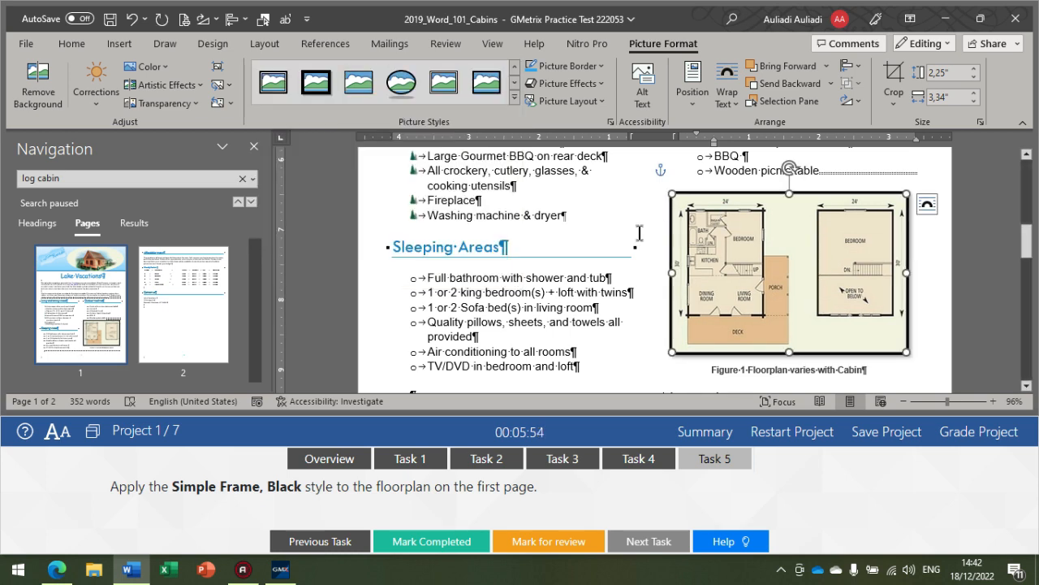
{"action": "left_click", "coordinate": [630, 291]}
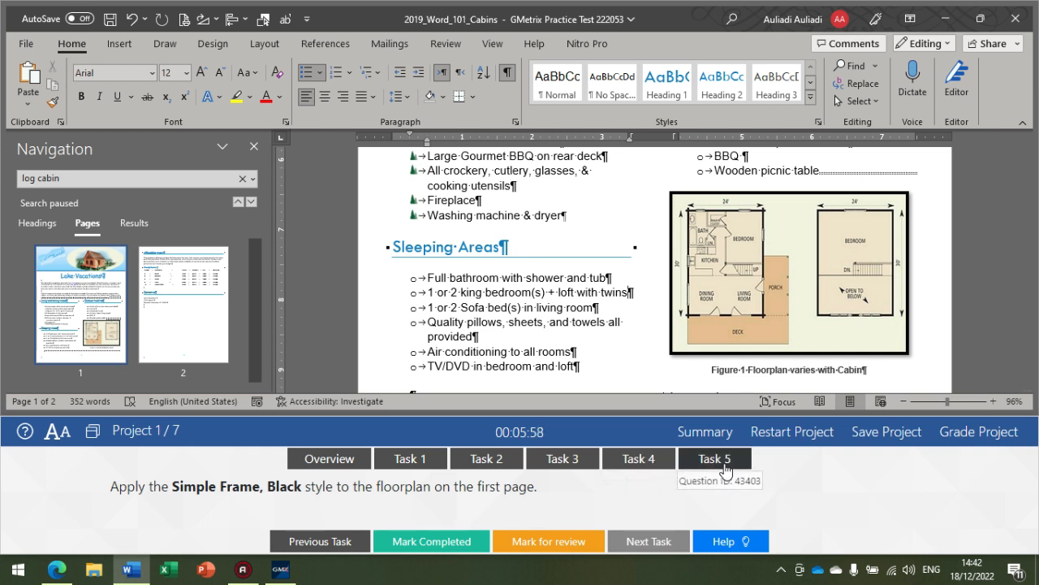
Step: Grade Project 1 and continue from its feedback to Project 2
{"action": "left_click", "coordinate": [966, 439]}
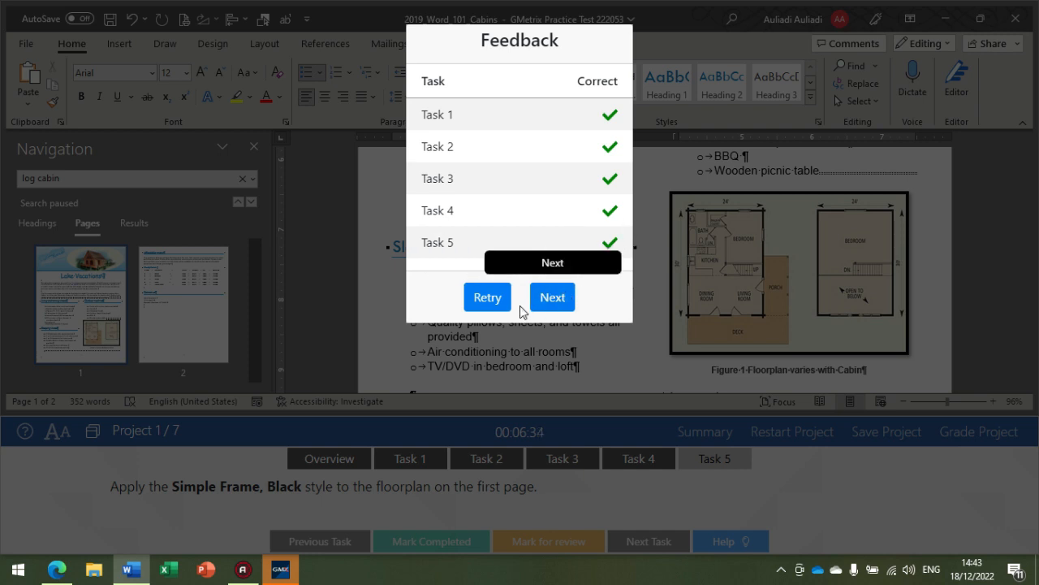
{"action": "left_click", "coordinate": [550, 295]}
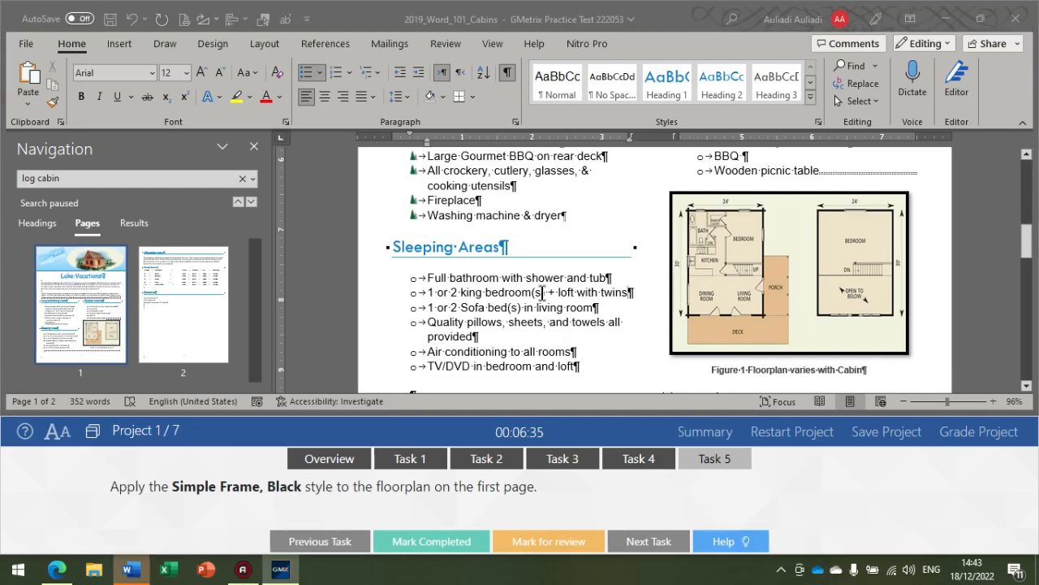
{"action": "left_click", "coordinate": [540, 294]}
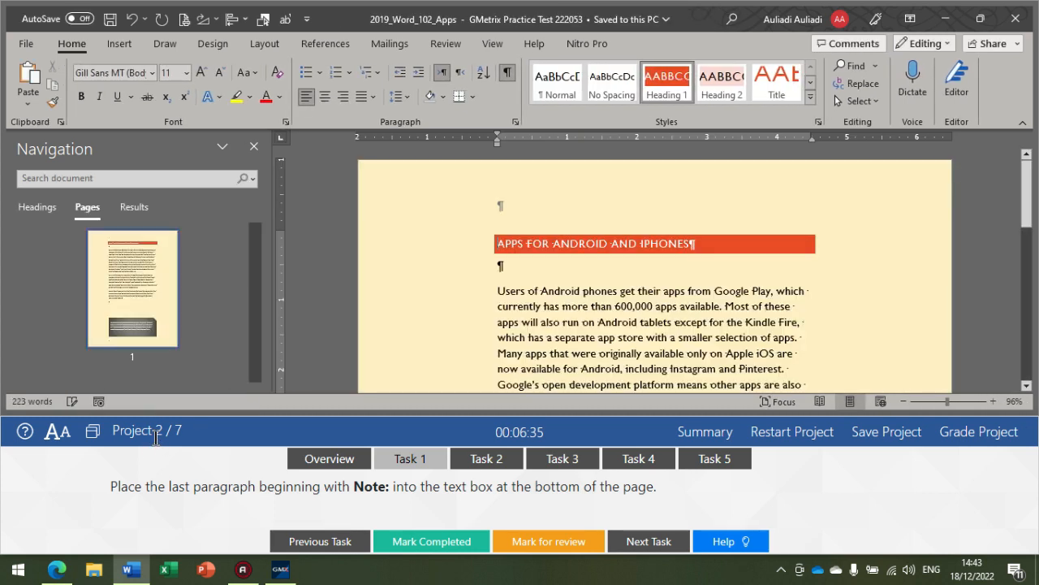
Step: Show Task 1 of Project 2 and select the last body paragraph, beginning with "Note:"
{"action": "left_click", "coordinate": [426, 459]}
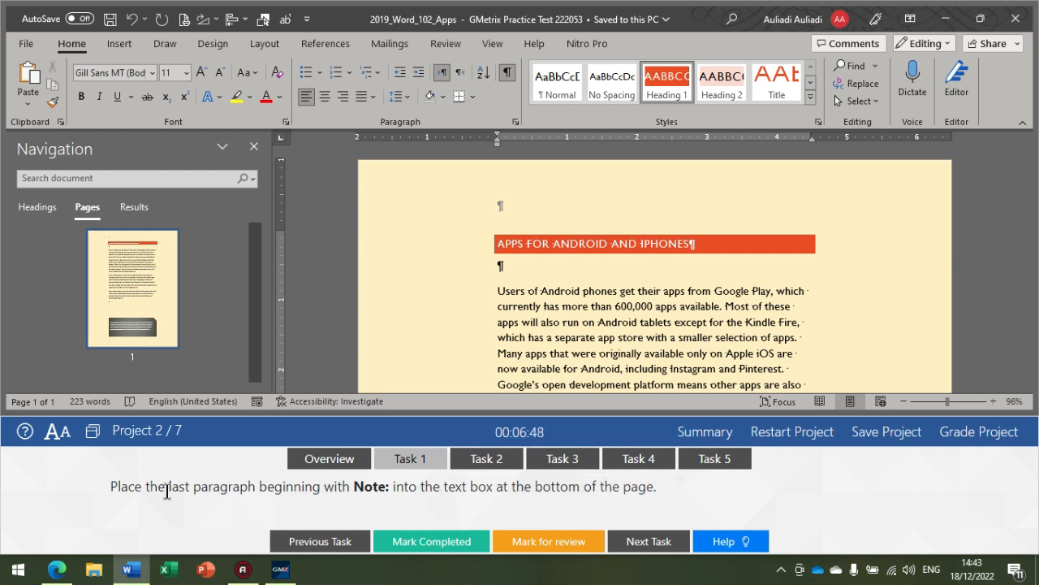
{"action": "scroll", "coordinate": [530, 349], "scroll_direction": "down", "scroll_amount": 5}
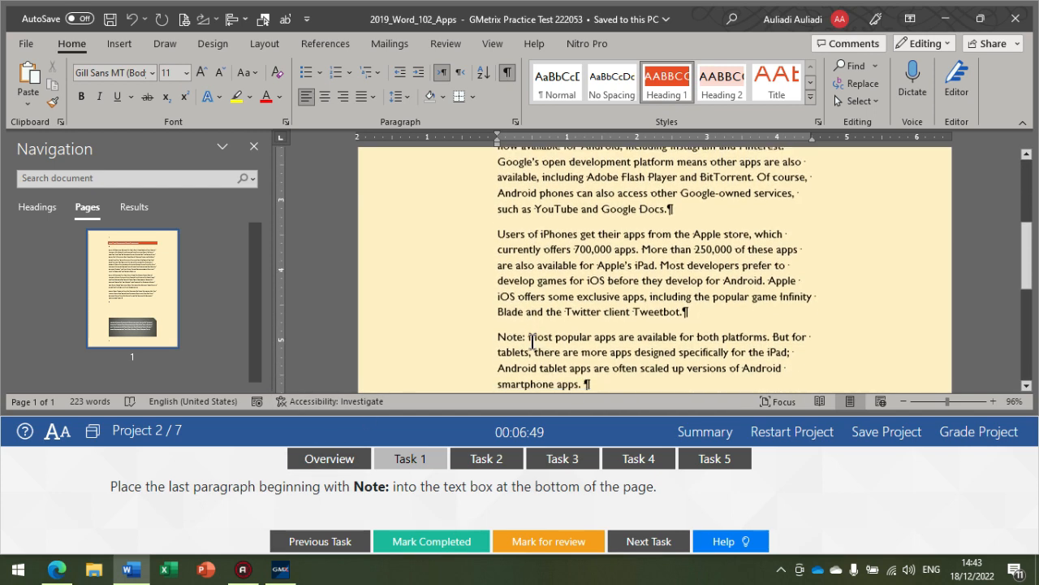
{"action": "scroll", "coordinate": [532, 341], "scroll_direction": "down", "scroll_amount": 5}
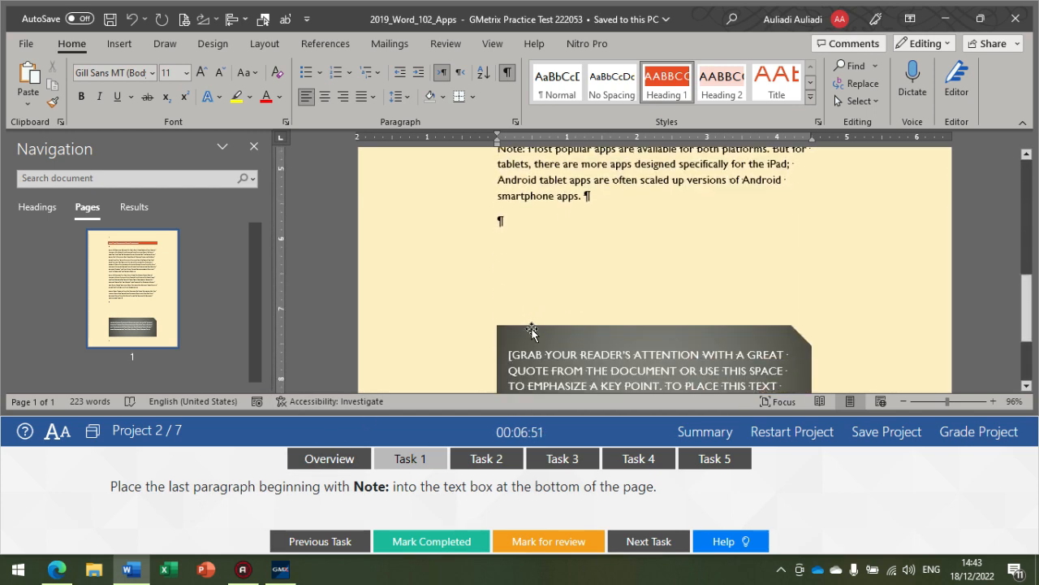
{"action": "scroll", "coordinate": [589, 272], "scroll_direction": "up", "scroll_amount": 2}
{"action": "left_click", "coordinate": [496, 216]}
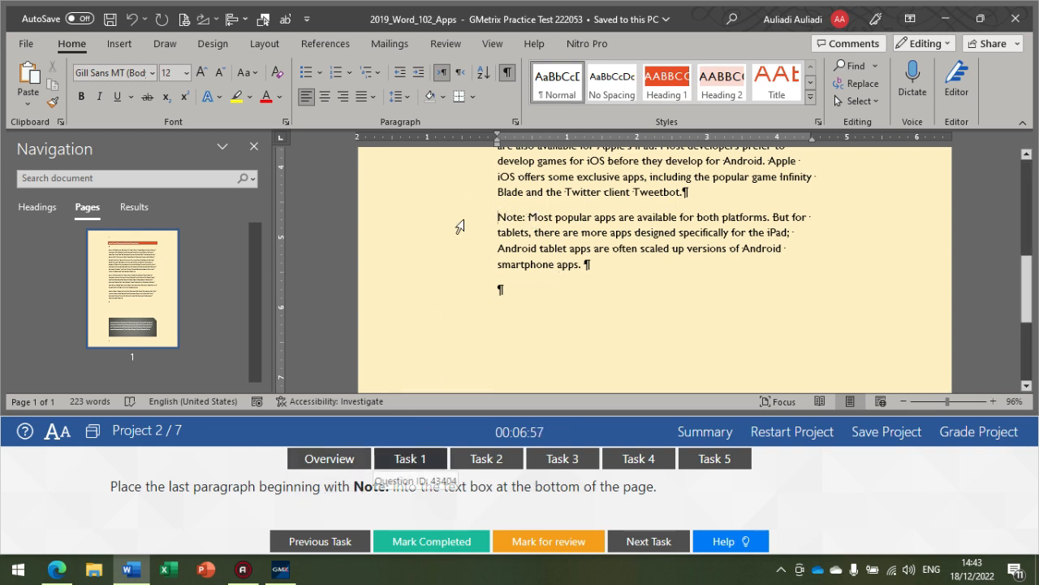
{"action": "left_click_drag", "start_coordinate": [497, 218], "coordinate": [579, 268]}
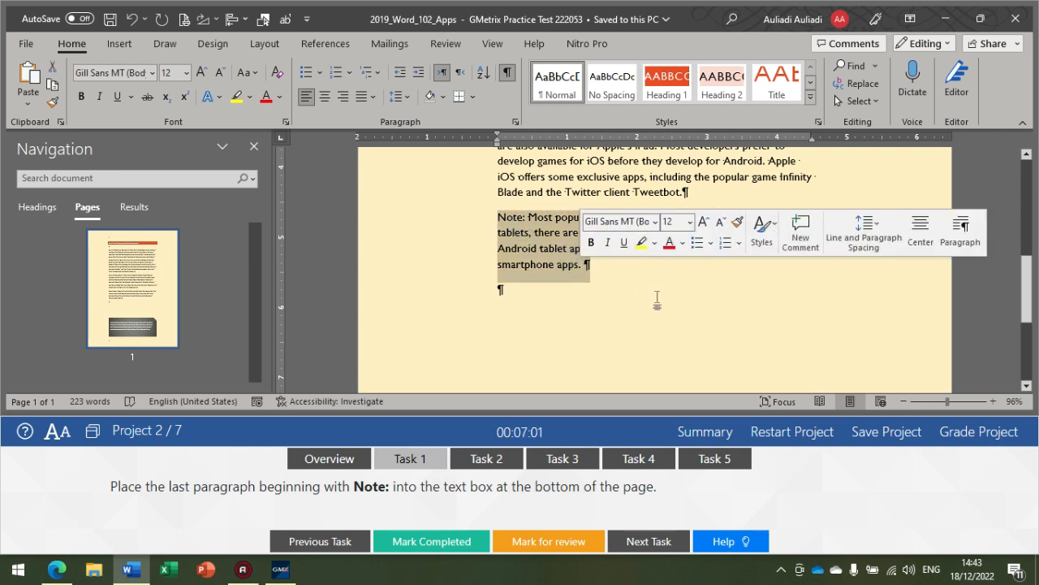
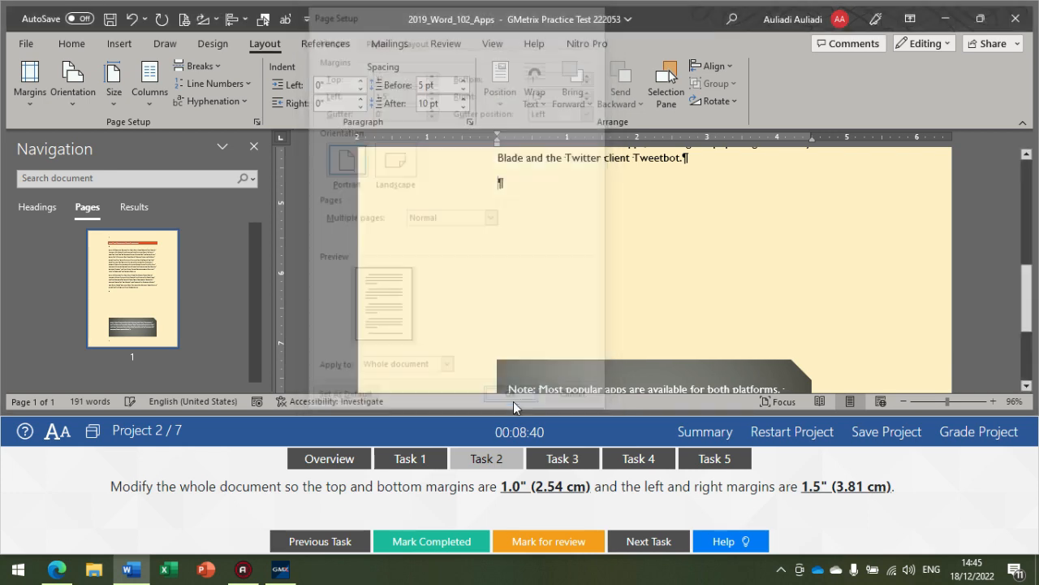
Step: Show Task 3 and apply the Lines (Simple) style set to the document
{"action": "scroll", "coordinate": [518, 339], "scroll_direction": "up", "scroll_amount": 3}
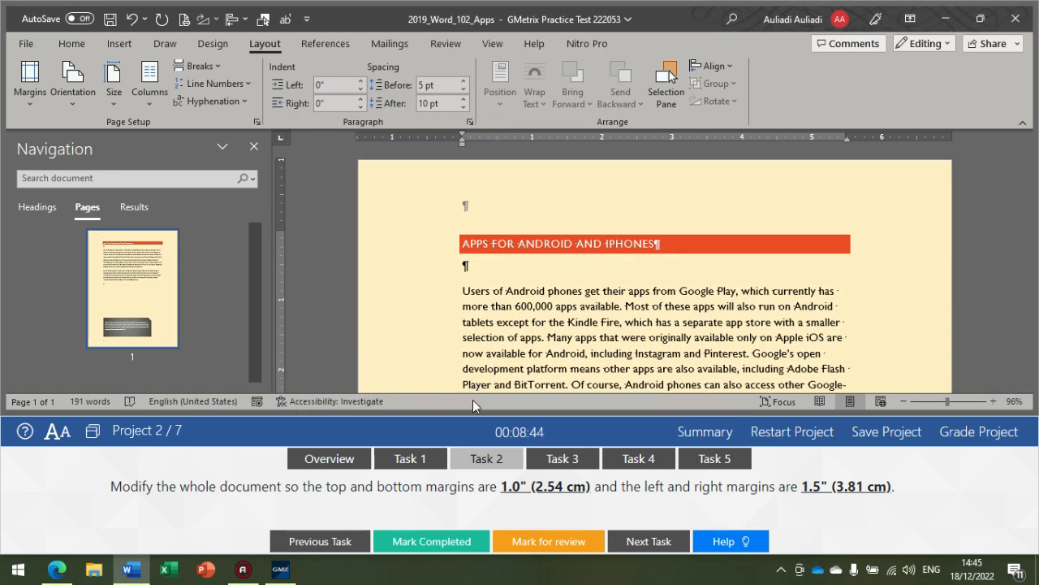
{"action": "left_click", "coordinate": [557, 461]}
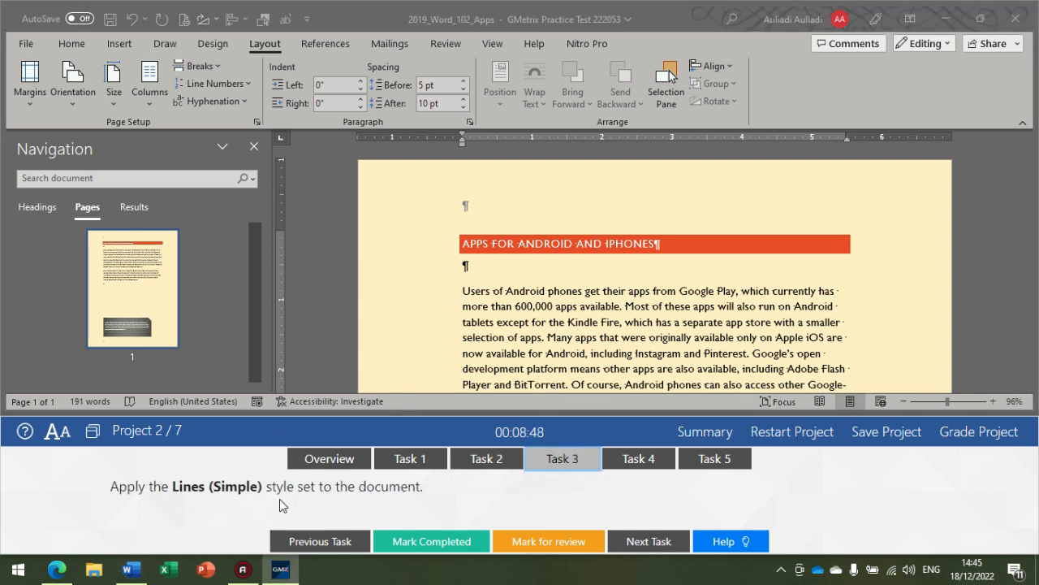
{"action": "left_click", "coordinate": [485, 263]}
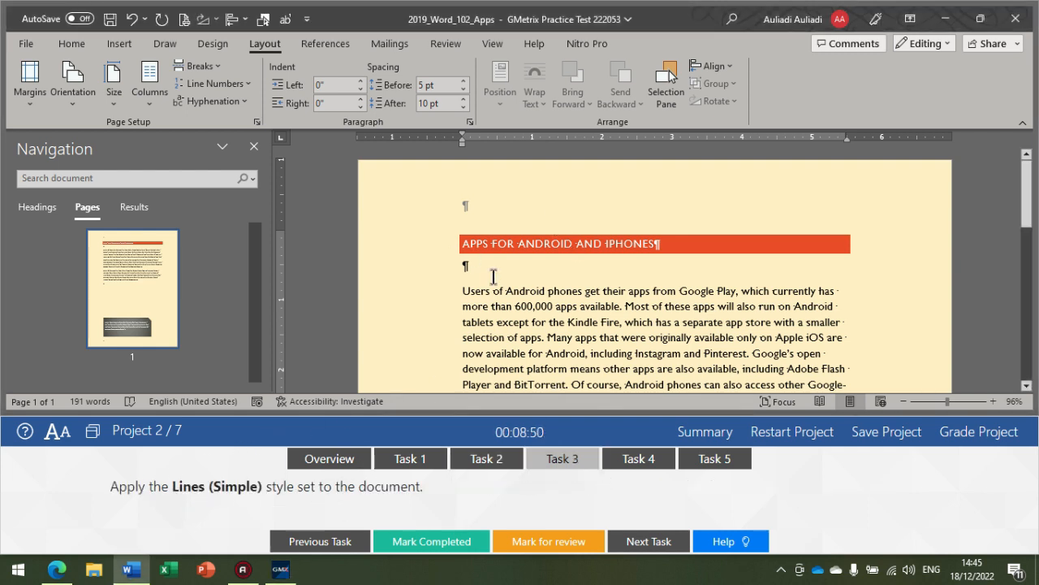
{"action": "left_click", "coordinate": [209, 45]}
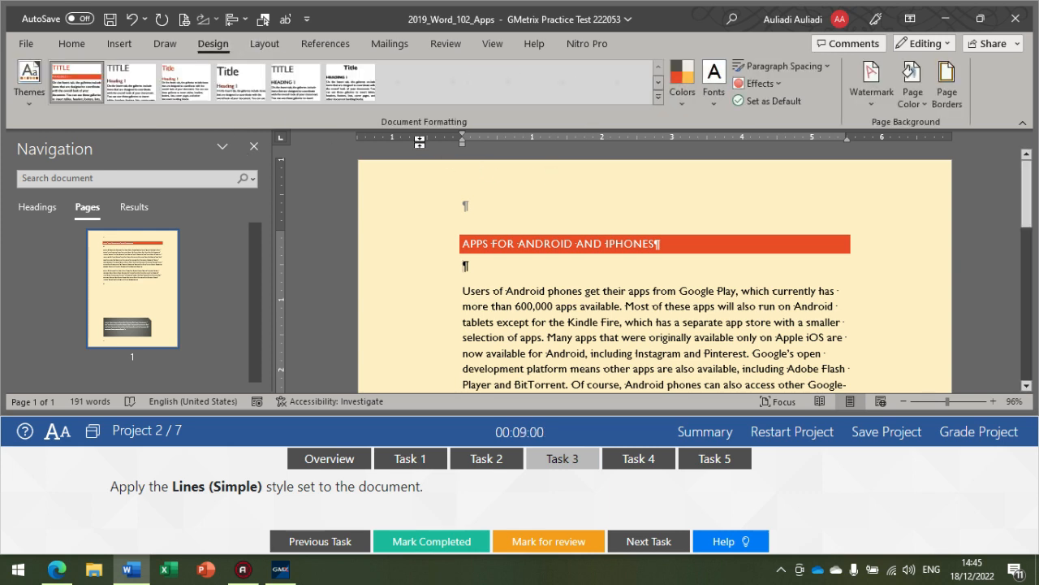
{"action": "left_click", "coordinate": [657, 97]}
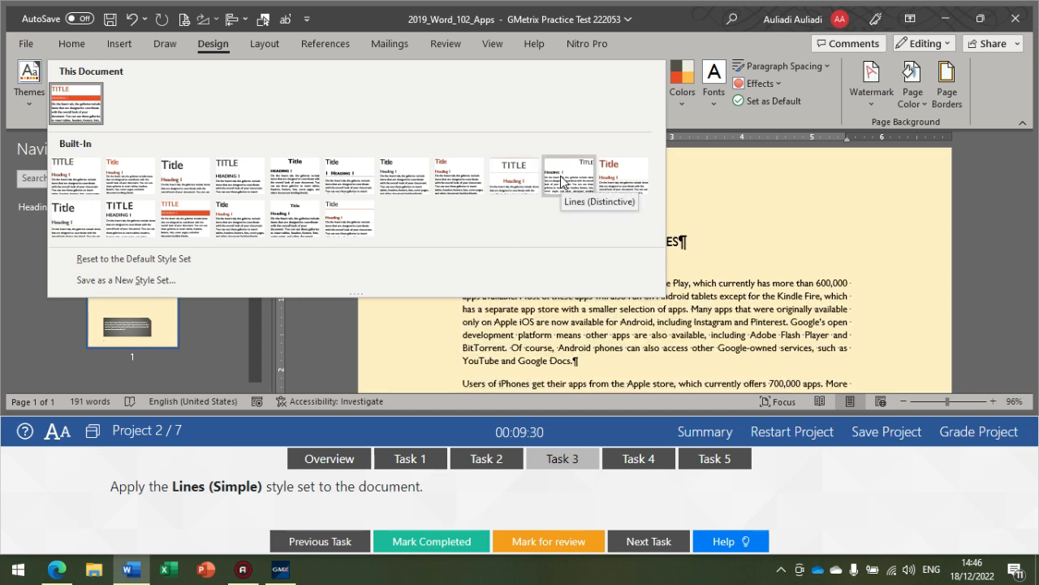
{"action": "left_click", "coordinate": [623, 184]}
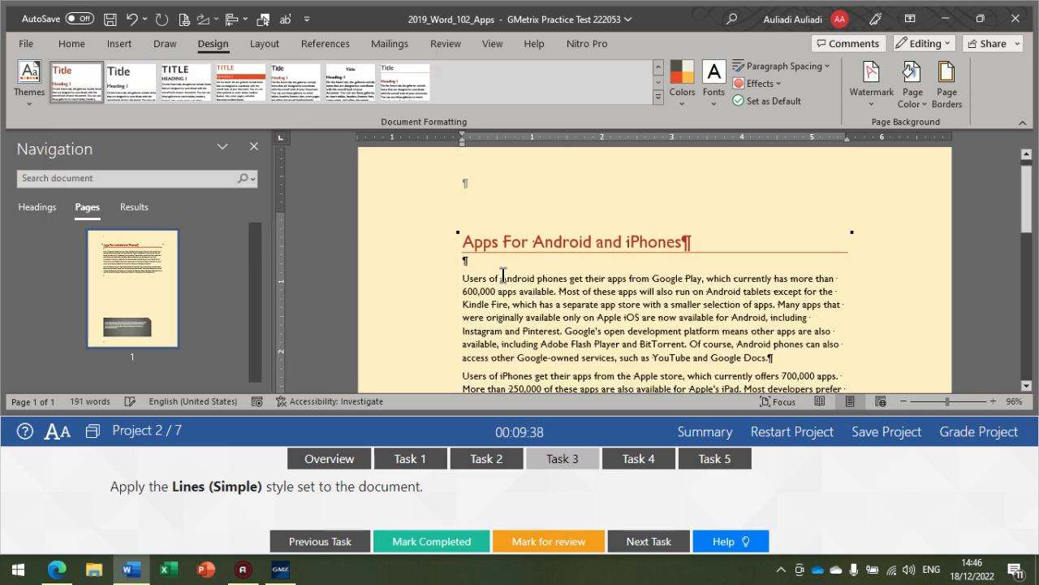
{"action": "scroll", "coordinate": [631, 371], "scroll_direction": "down", "scroll_amount": 1}
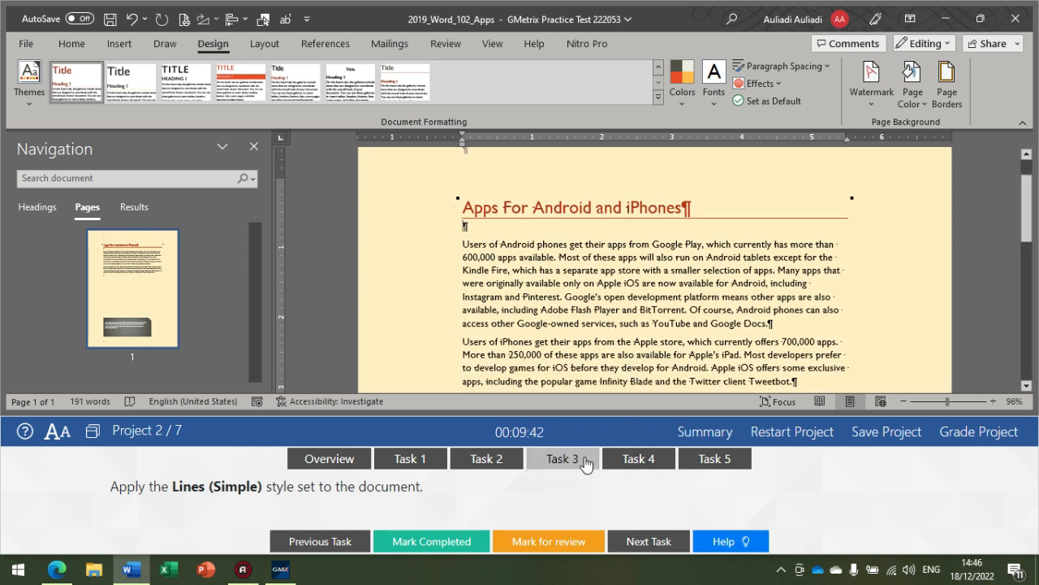
Step: Show Task 4 and set up a Box page border with a solid line in Light Blue
{"action": "left_click", "coordinate": [627, 468]}
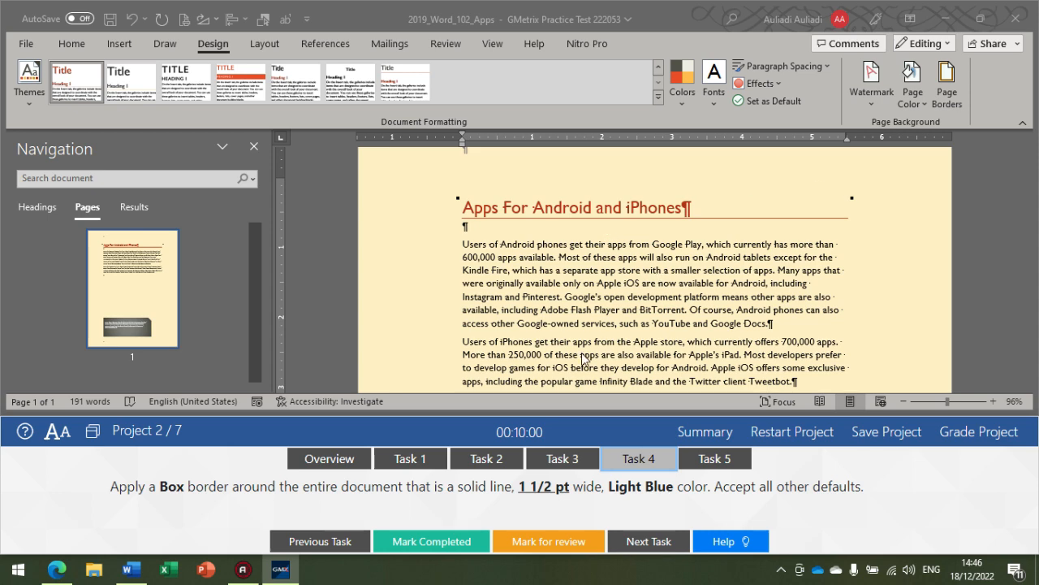
{"action": "left_click", "coordinate": [946, 99]}
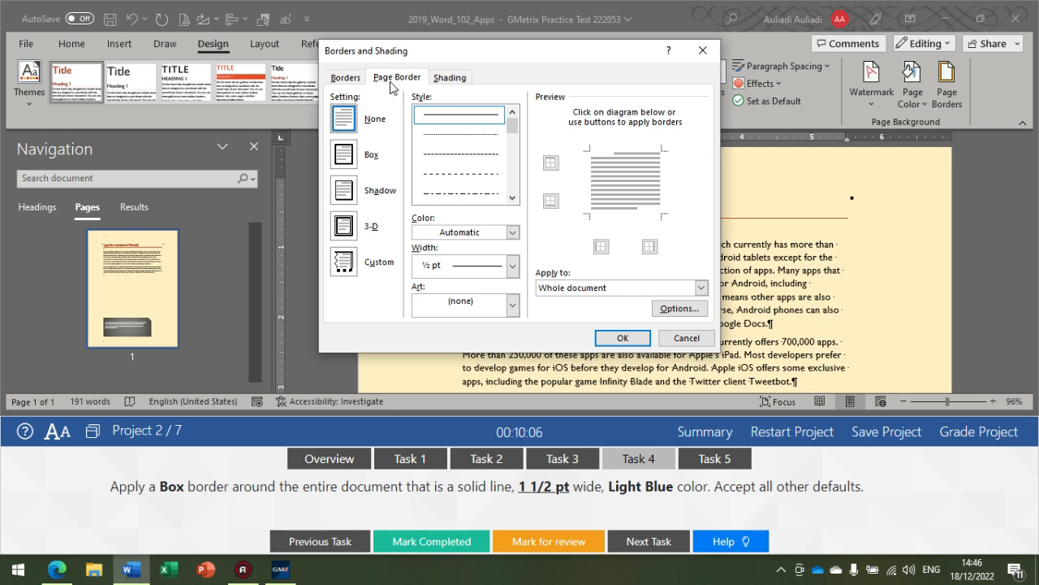
{"action": "left_click", "coordinate": [342, 156]}
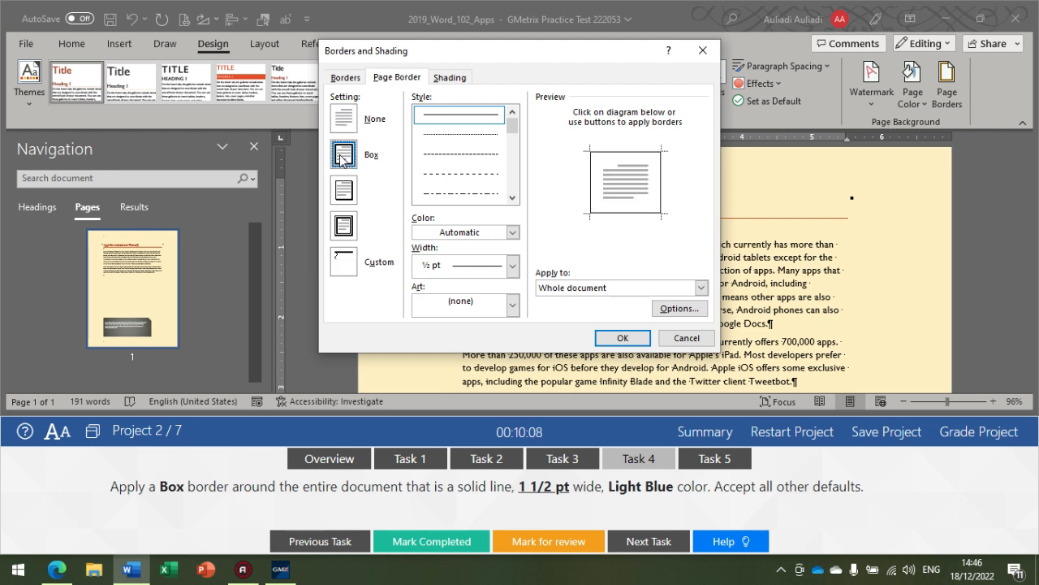
{"action": "left_click", "coordinate": [454, 121]}
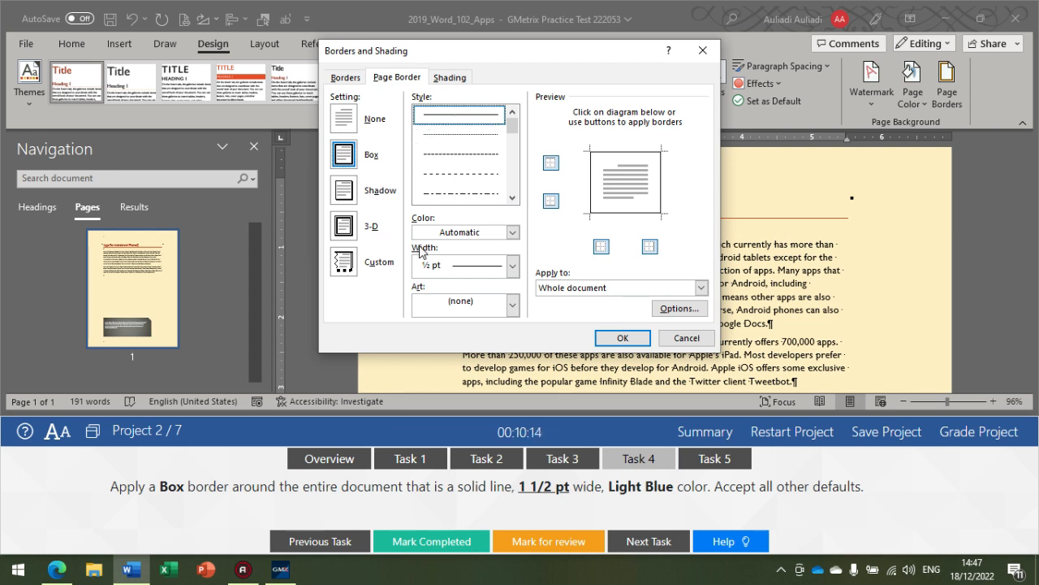
{"action": "left_click", "coordinate": [490, 232]}
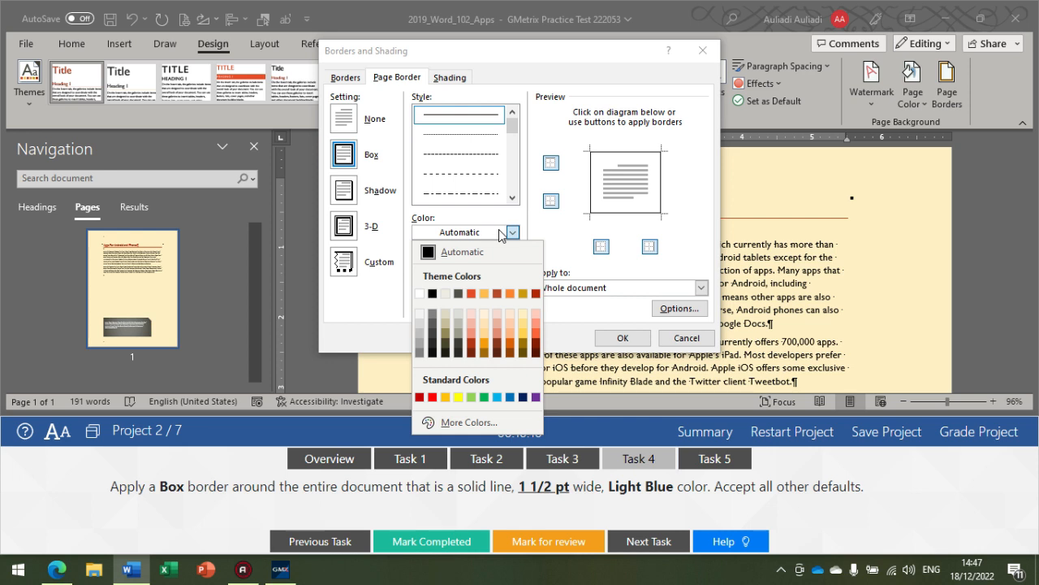
{"action": "left_click", "coordinate": [501, 396]}
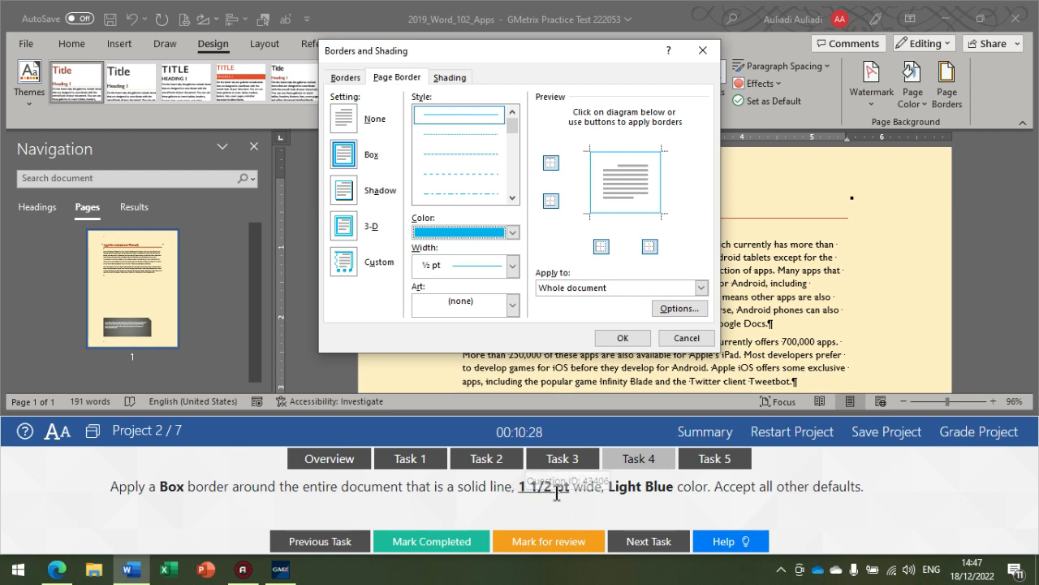
Step: Set the page border's width to 1 ½ pt and apply it to the whole document
{"action": "left_click", "coordinate": [512, 265]}
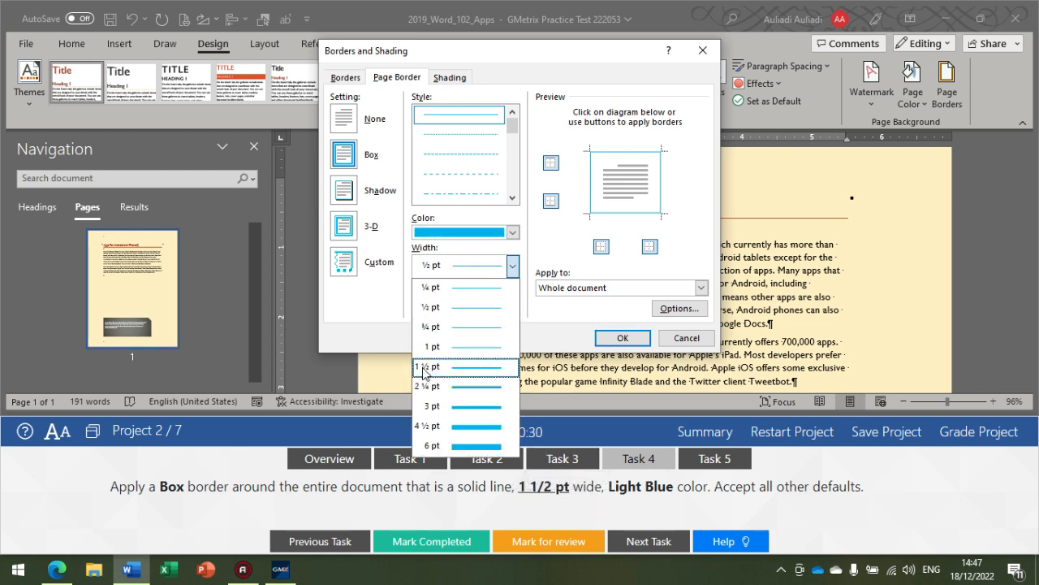
{"action": "left_click", "coordinate": [465, 375]}
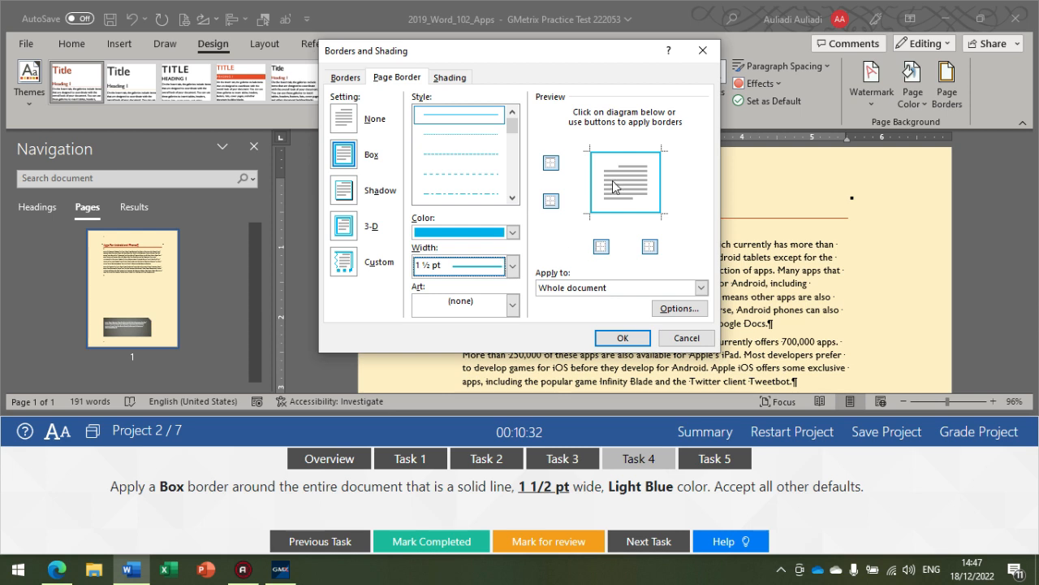
{"action": "left_click", "coordinate": [589, 290]}
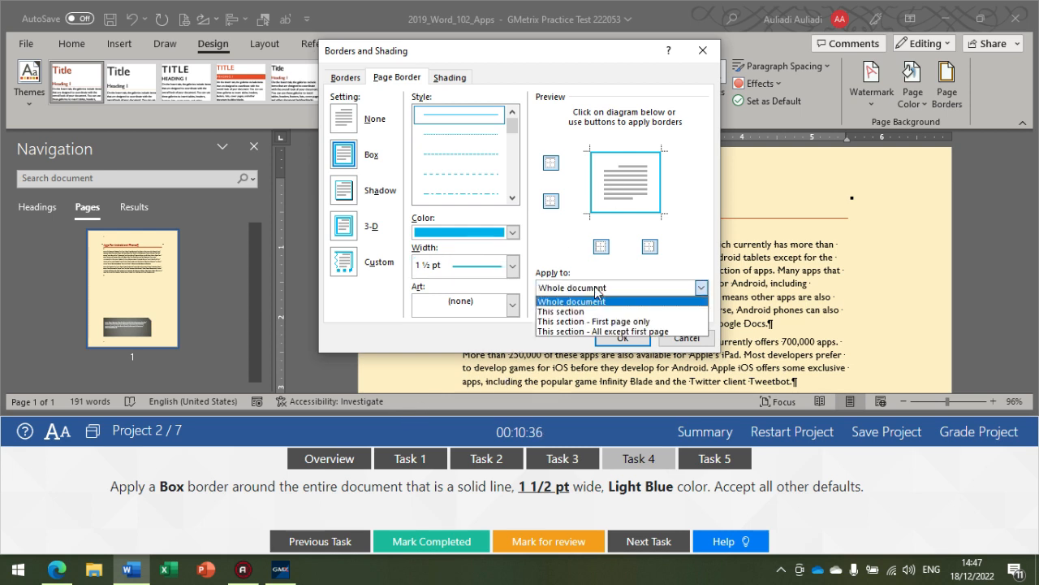
{"action": "left_click", "coordinate": [597, 301]}
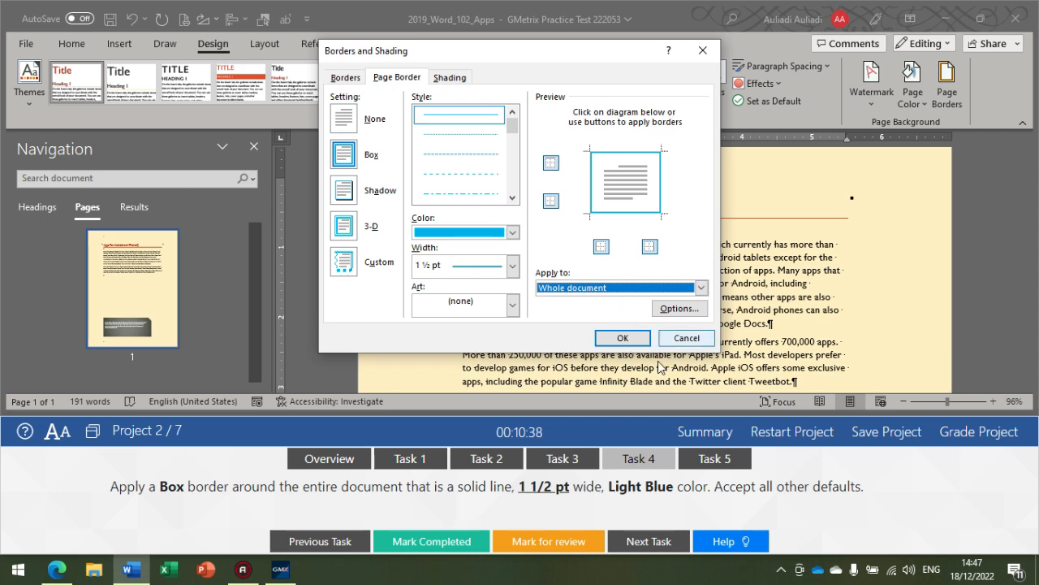
{"action": "left_click", "coordinate": [629, 336]}
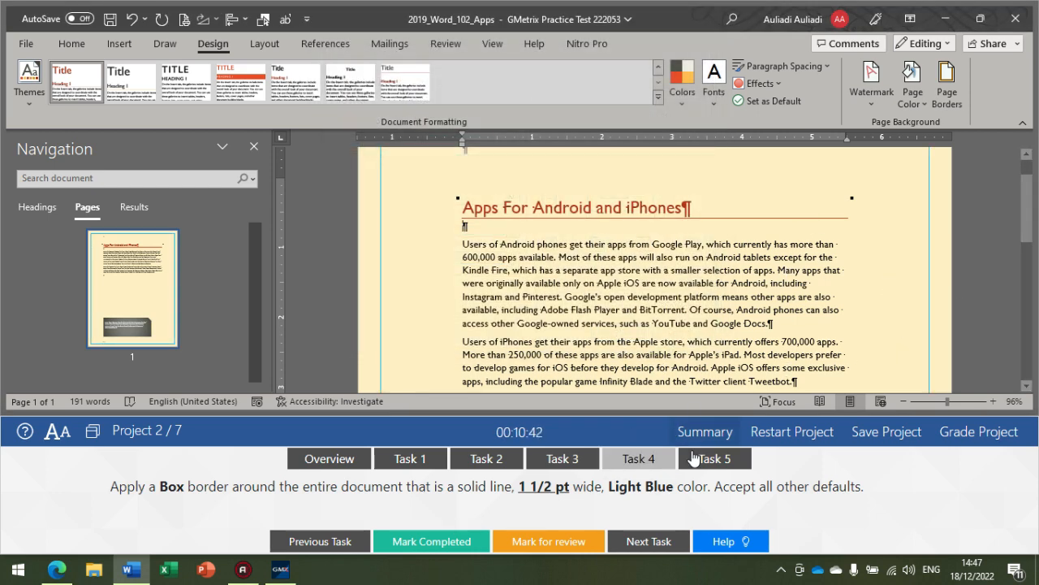
Step: Show Task 5 and insert the Apps picture from the GMetrixTemplates folder between the heading and the first paragraph
{"action": "left_click", "coordinate": [717, 460]}
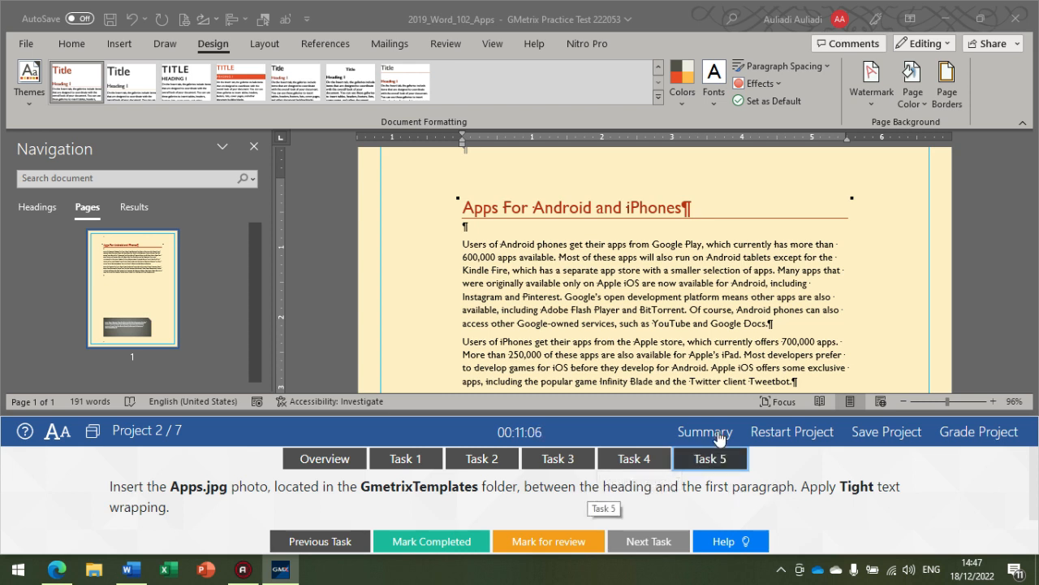
{"action": "left_click_drag", "start_coordinate": [464, 208], "coordinate": [650, 210]}
{"action": "left_click", "coordinate": [487, 244]}
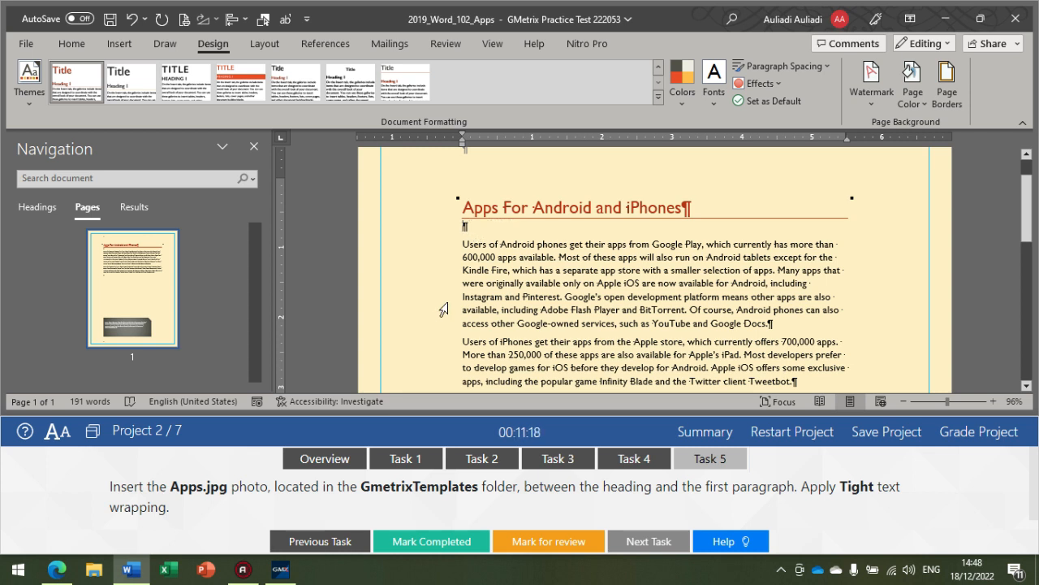
{"action": "left_click", "coordinate": [115, 44]}
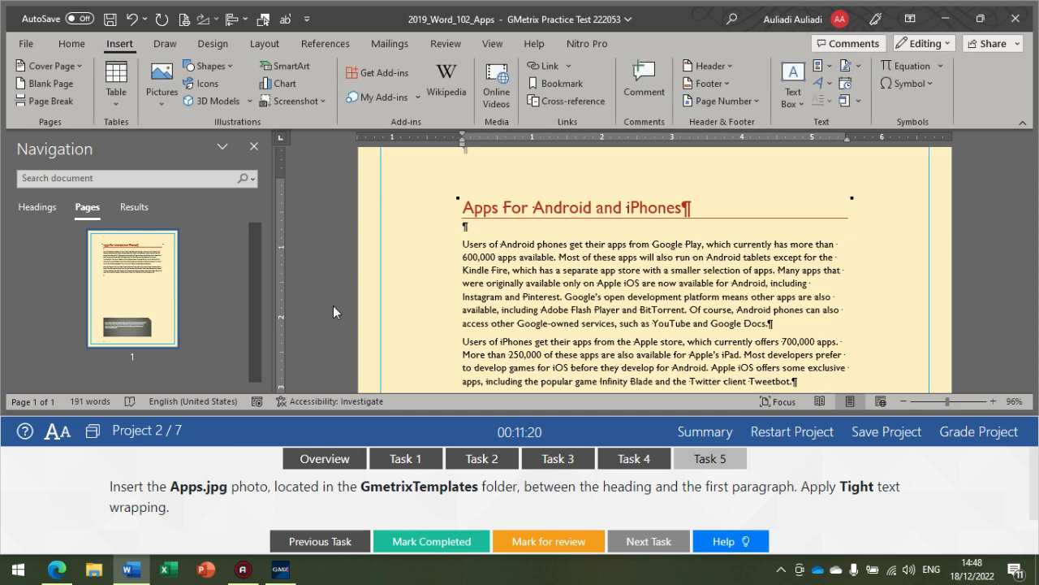
{"action": "left_click", "coordinate": [169, 104]}
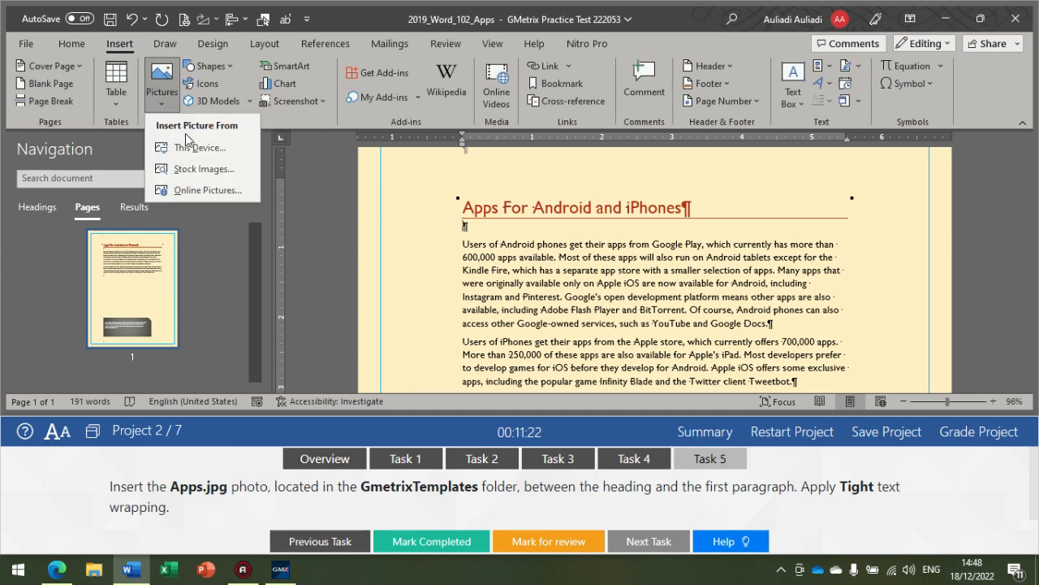
{"action": "left_click", "coordinate": [187, 155]}
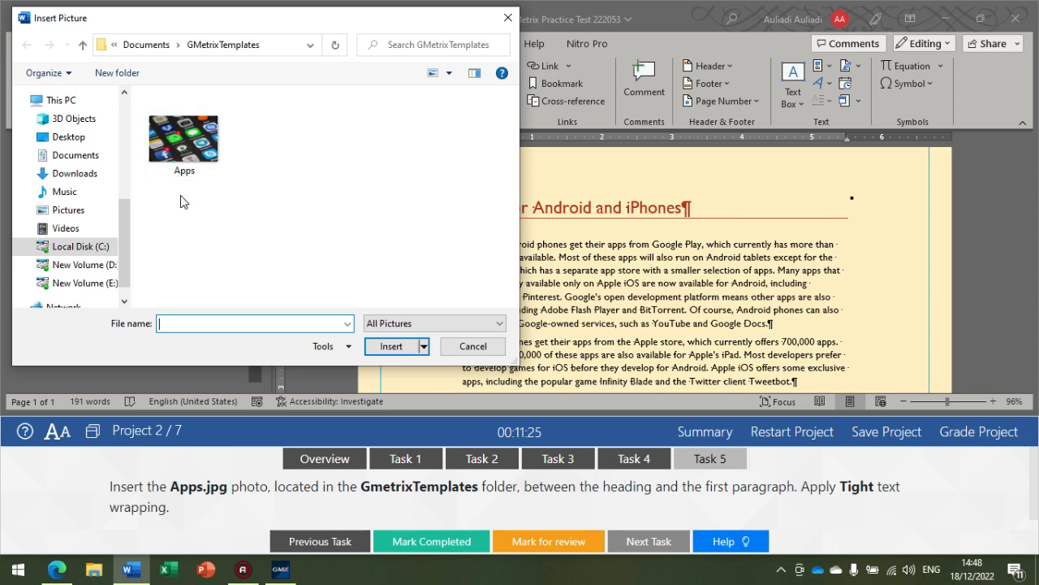
{"action": "left_click", "coordinate": [179, 148]}
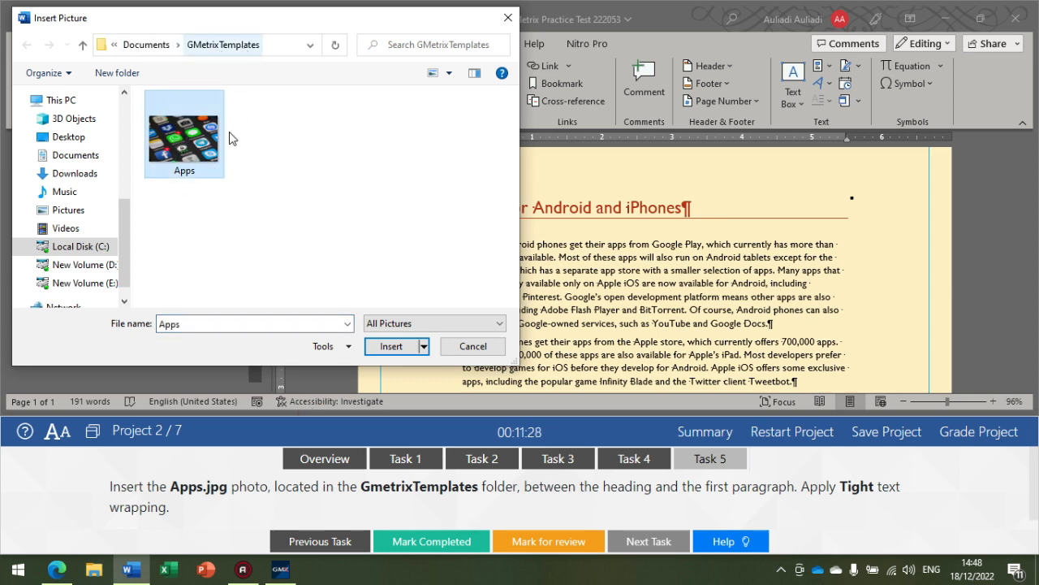
{"action": "left_click", "coordinate": [398, 351]}
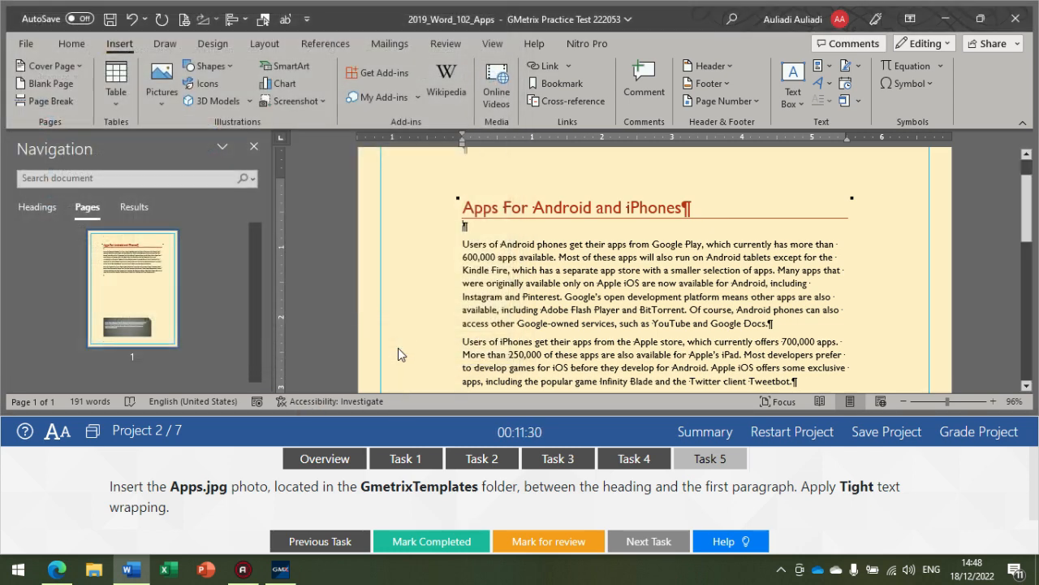
Step: Apply Tight text wrapping to the inserted Apps picture and check how the text flows around it
{"action": "scroll", "coordinate": [546, 345], "scroll_direction": "down", "scroll_amount": 2}
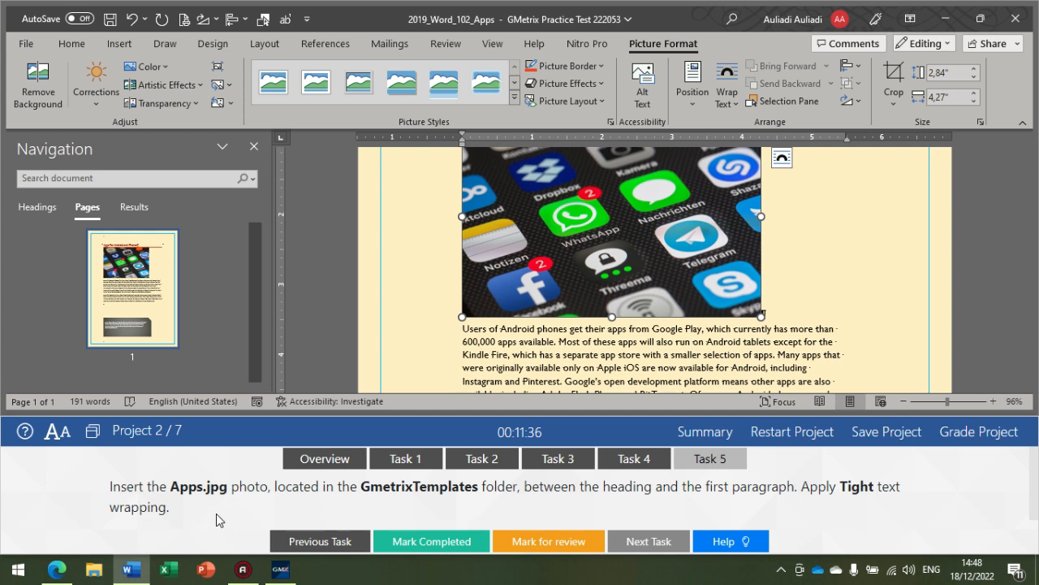
{"action": "scroll", "coordinate": [491, 365], "scroll_direction": "up", "scroll_amount": 2}
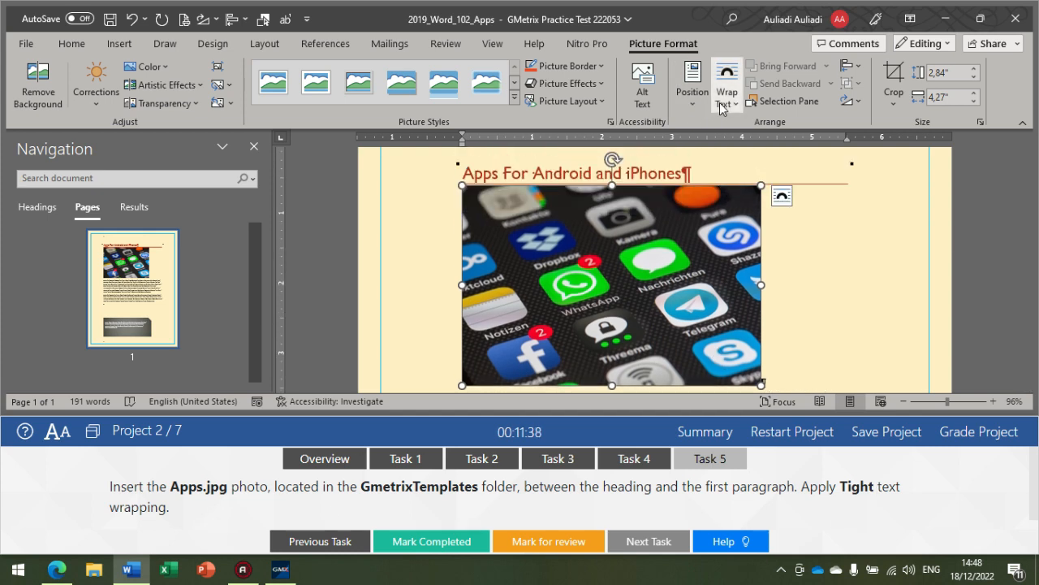
{"action": "left_click", "coordinate": [723, 104]}
{"action": "left_click", "coordinate": [667, 44]}
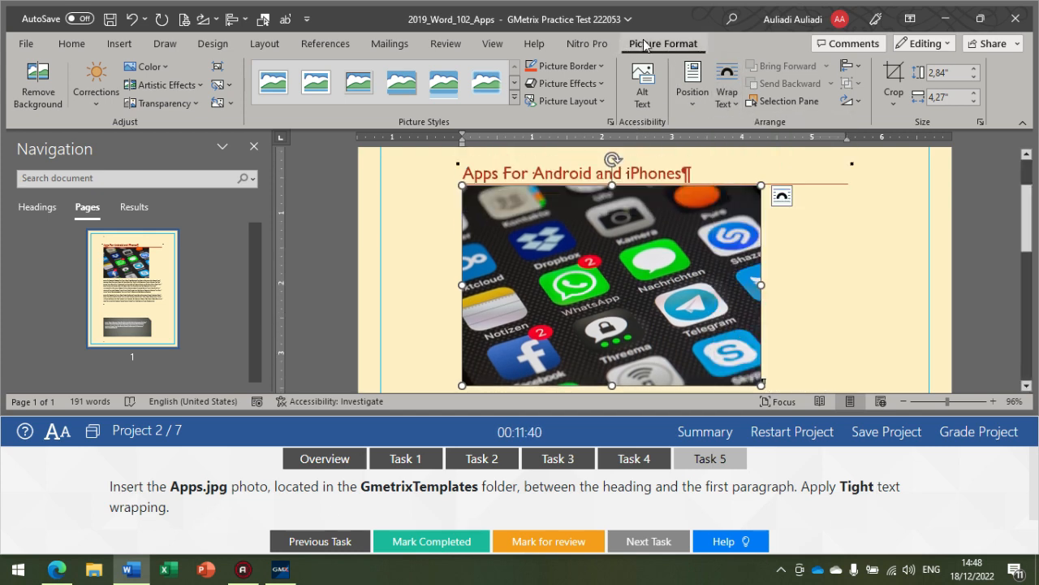
{"action": "left_click", "coordinate": [725, 108]}
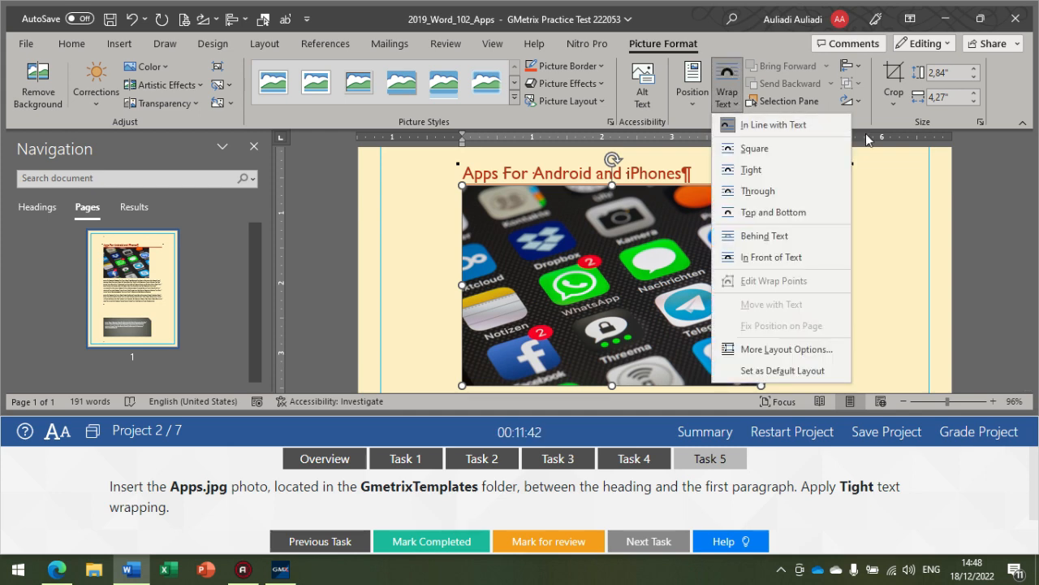
{"action": "left_click", "coordinate": [784, 169]}
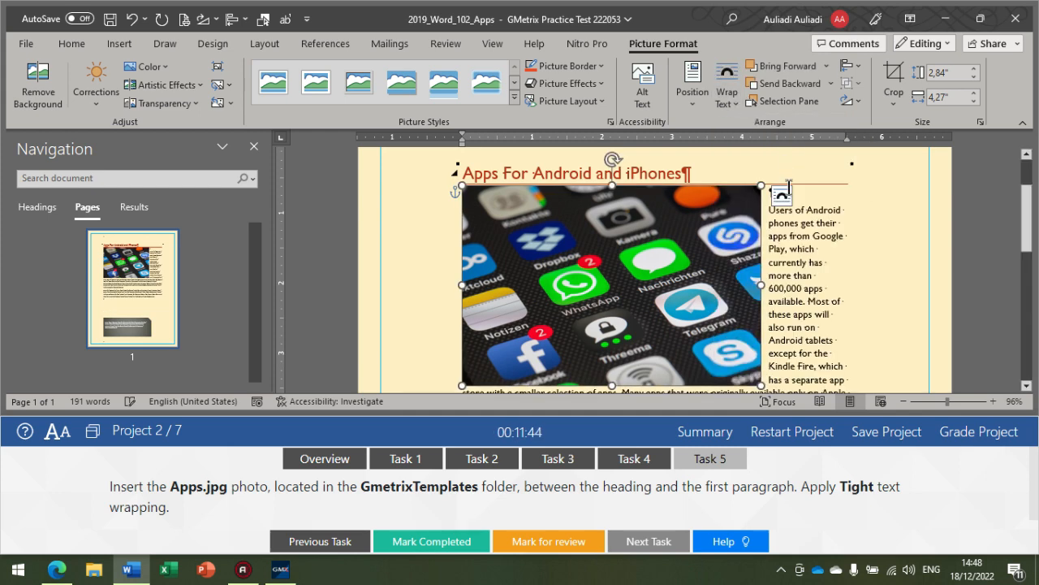
{"action": "scroll", "coordinate": [566, 344], "scroll_direction": "down", "scroll_amount": 2}
{"action": "scroll", "coordinate": [566, 344], "scroll_direction": "up", "scroll_amount": 2}
{"action": "left_click", "coordinate": [826, 261]}
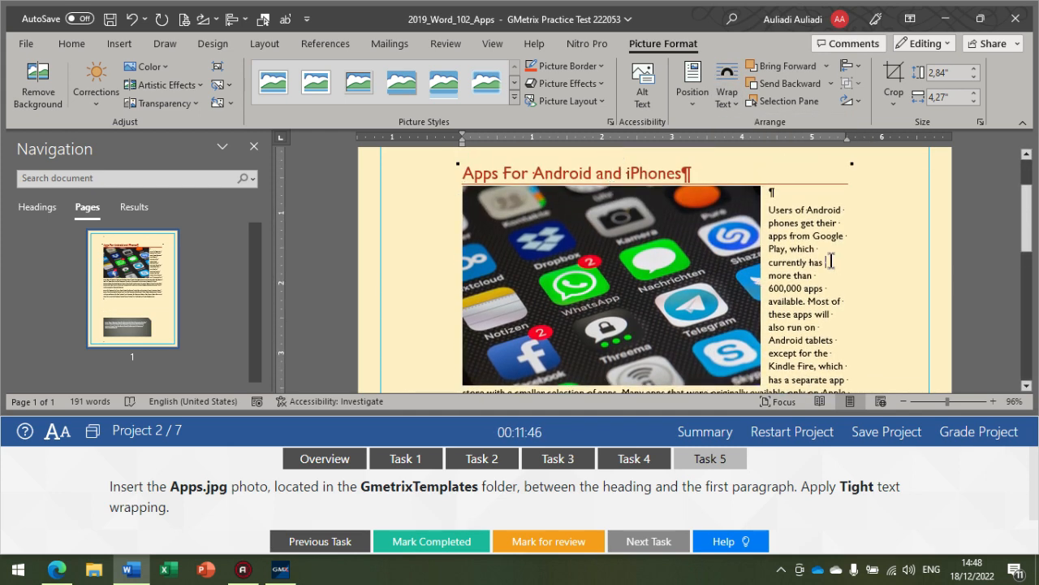
{"action": "scroll", "coordinate": [610, 308], "scroll_direction": "down", "scroll_amount": 2}
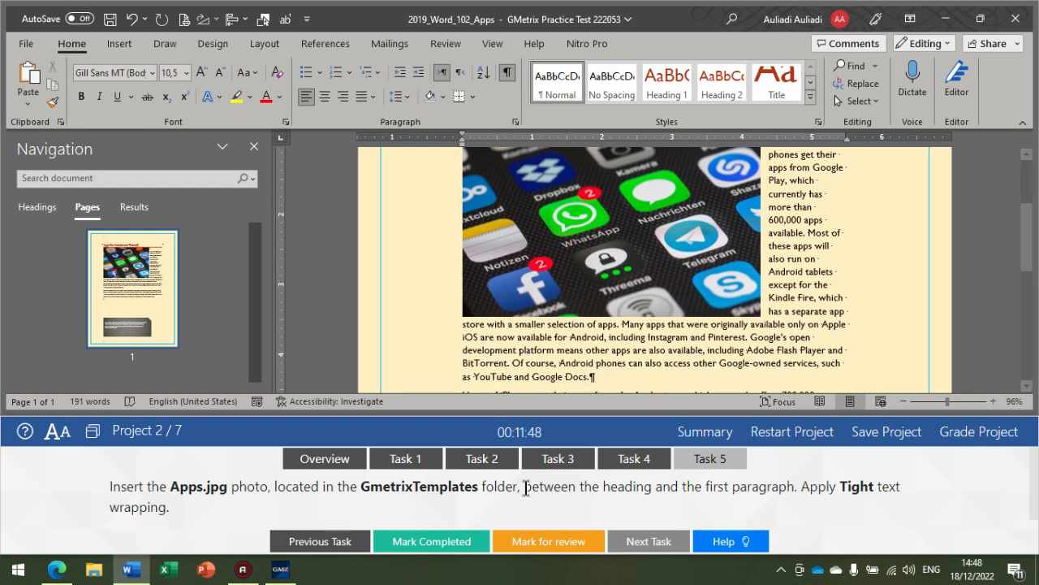
Step: Grade Project 2 to get its task feedback
{"action": "left_click", "coordinate": [722, 461]}
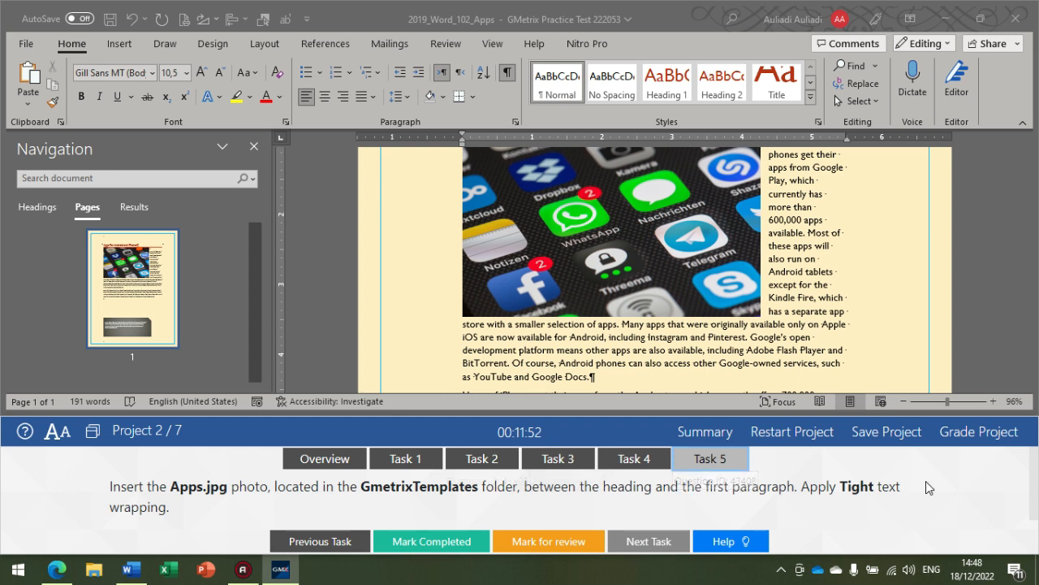
{"action": "left_click", "coordinate": [984, 437]}
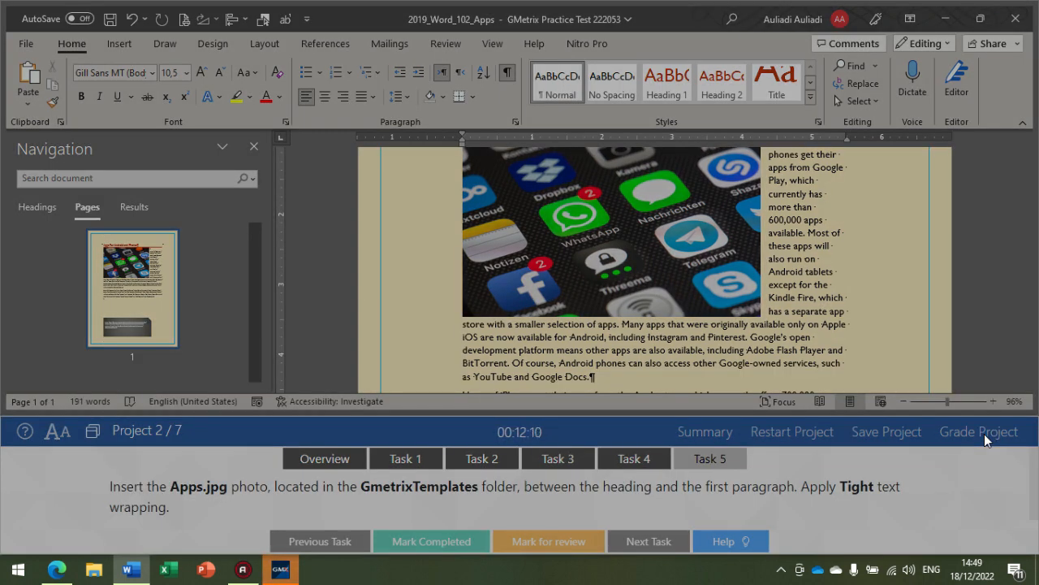
{"action": "left_click", "coordinate": [984, 434]}
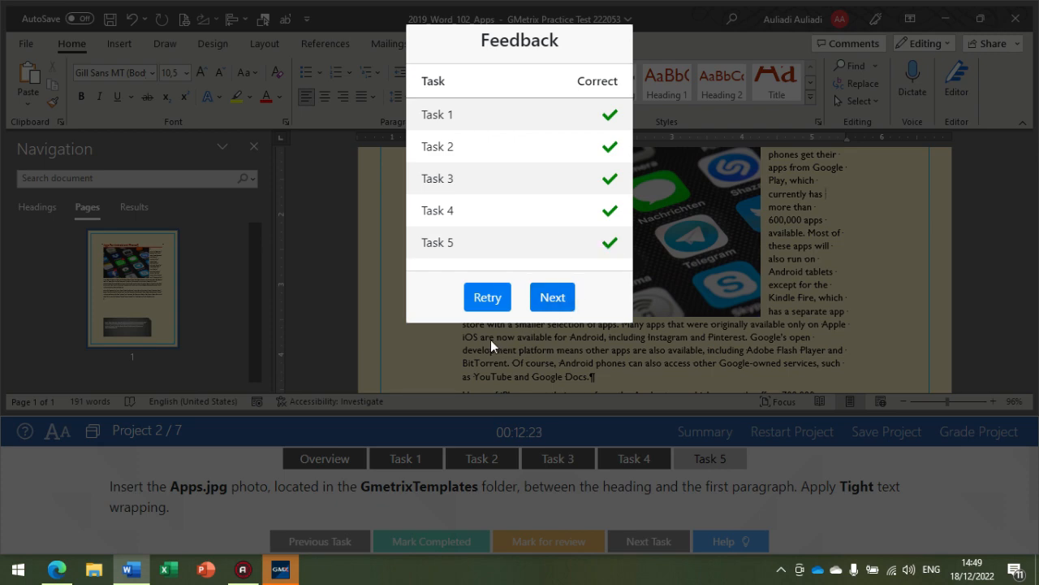
Step: Continue to Project 3 and sort the flavors table on the first page by Flavor as text in ascending order
{"action": "left_click", "coordinate": [565, 294]}
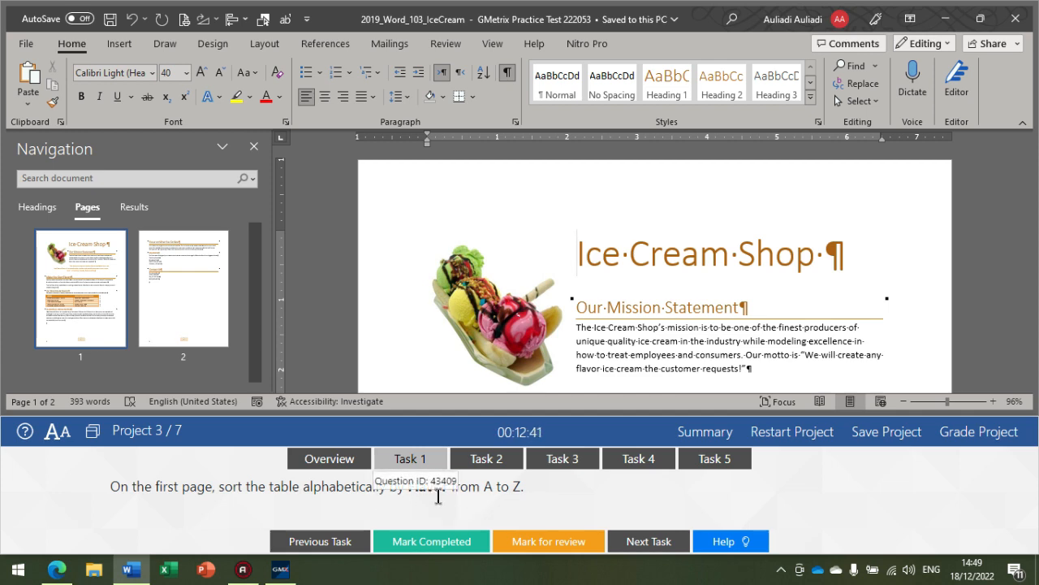
{"action": "scroll", "coordinate": [593, 365], "scroll_direction": "down", "scroll_amount": 8}
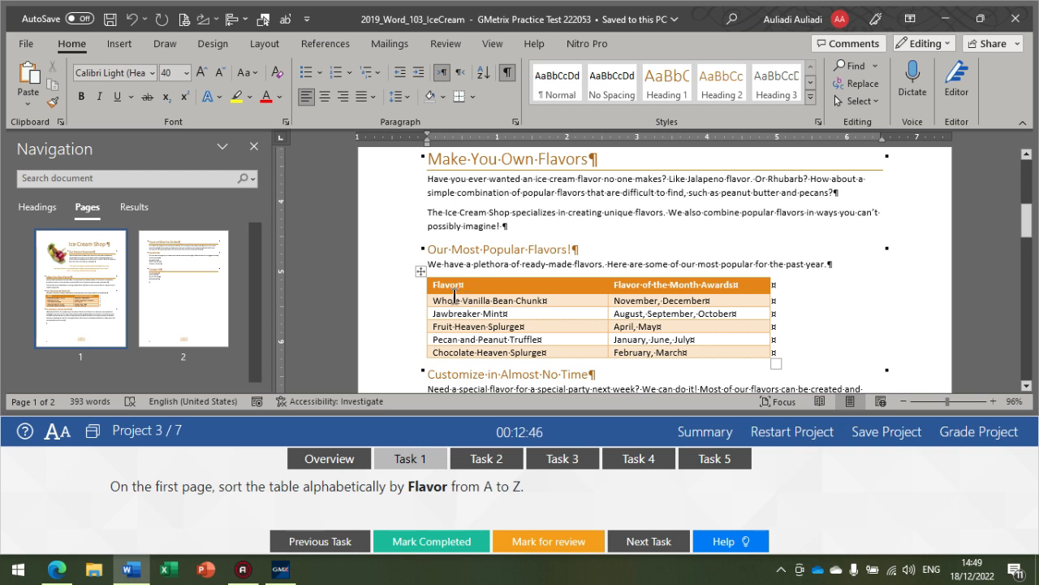
{"action": "left_click", "coordinate": [420, 272]}
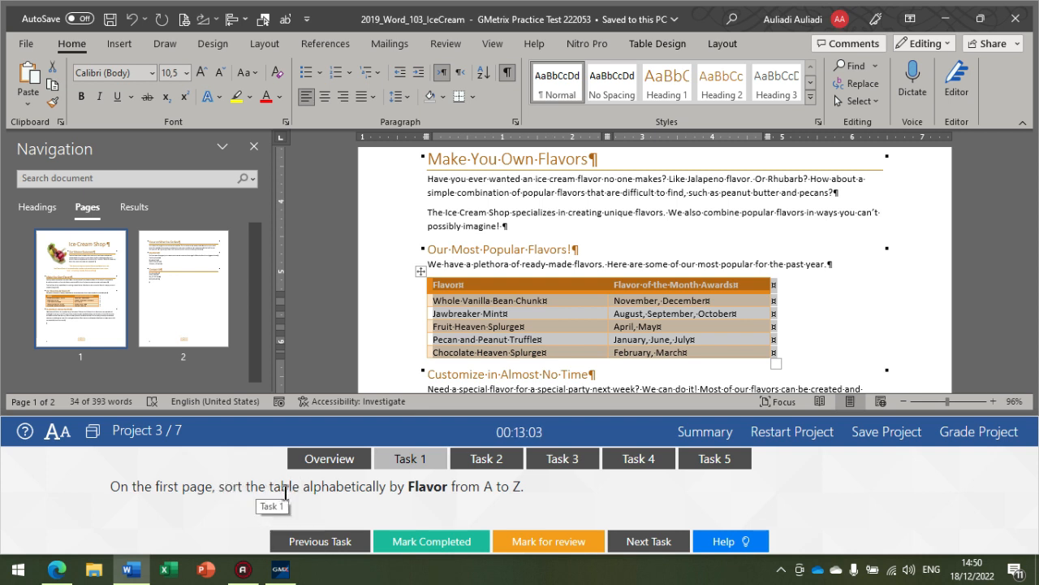
{"action": "left_click", "coordinate": [421, 271]}
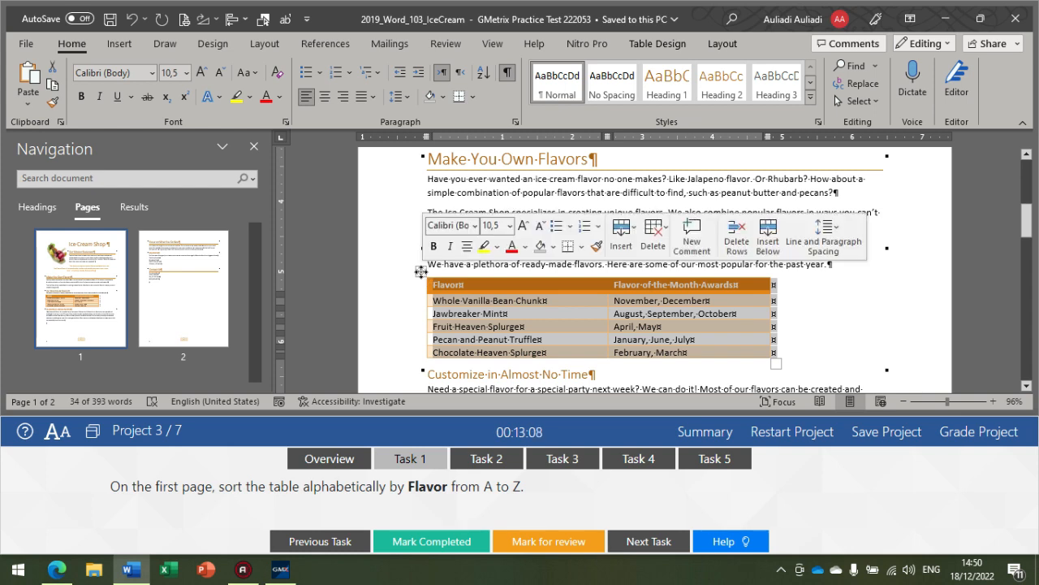
{"action": "left_click", "coordinate": [723, 46]}
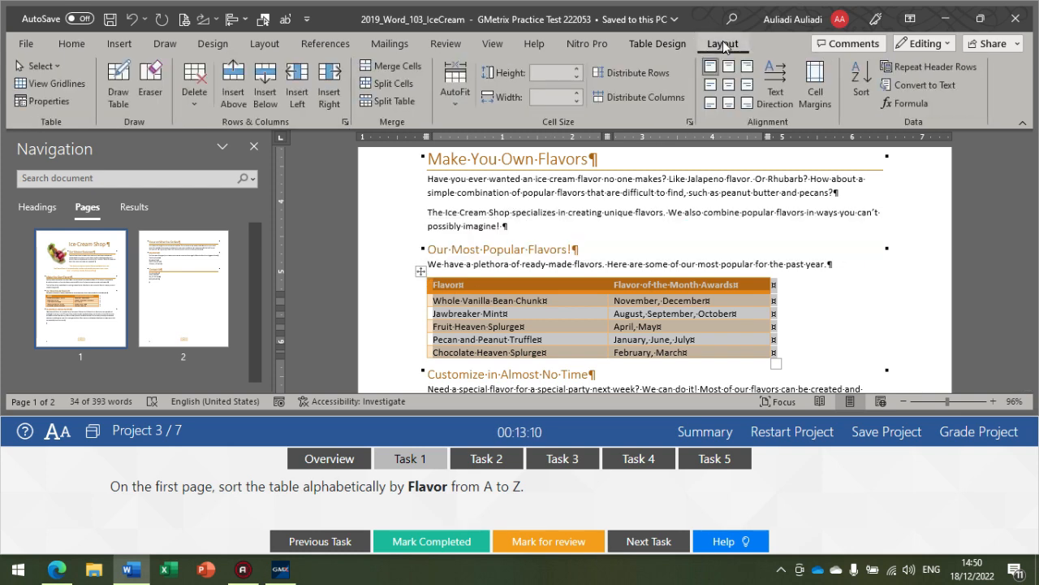
{"action": "left_click", "coordinate": [863, 93]}
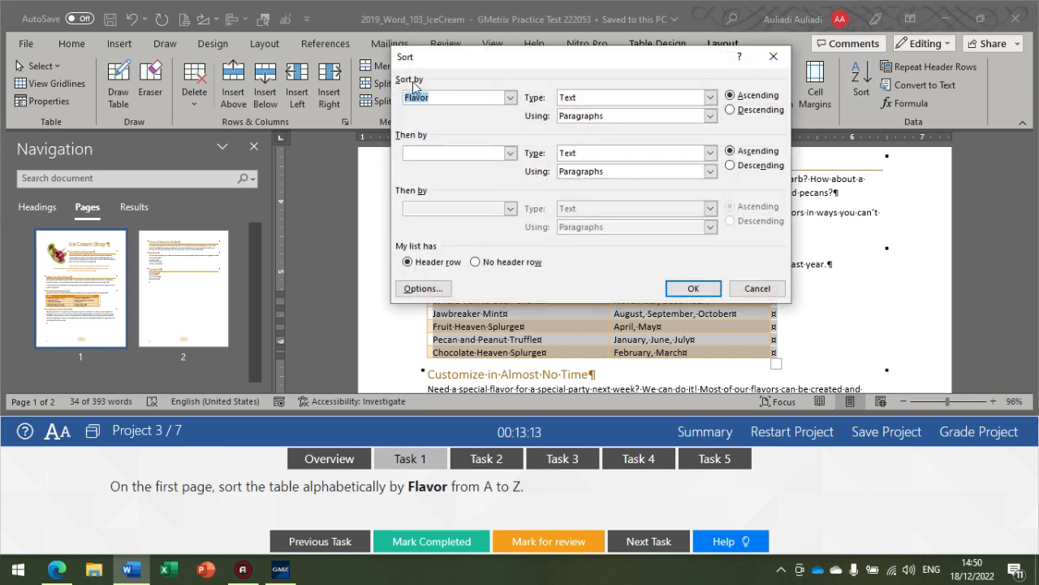
{"action": "left_click", "coordinate": [510, 98]}
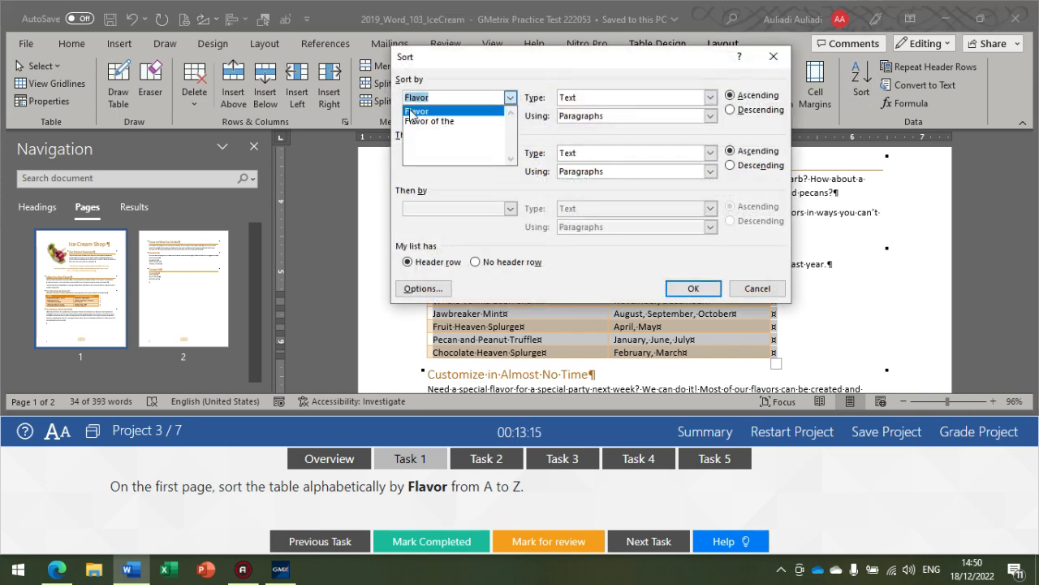
{"action": "left_click", "coordinate": [412, 113]}
{"action": "left_click", "coordinate": [582, 97]}
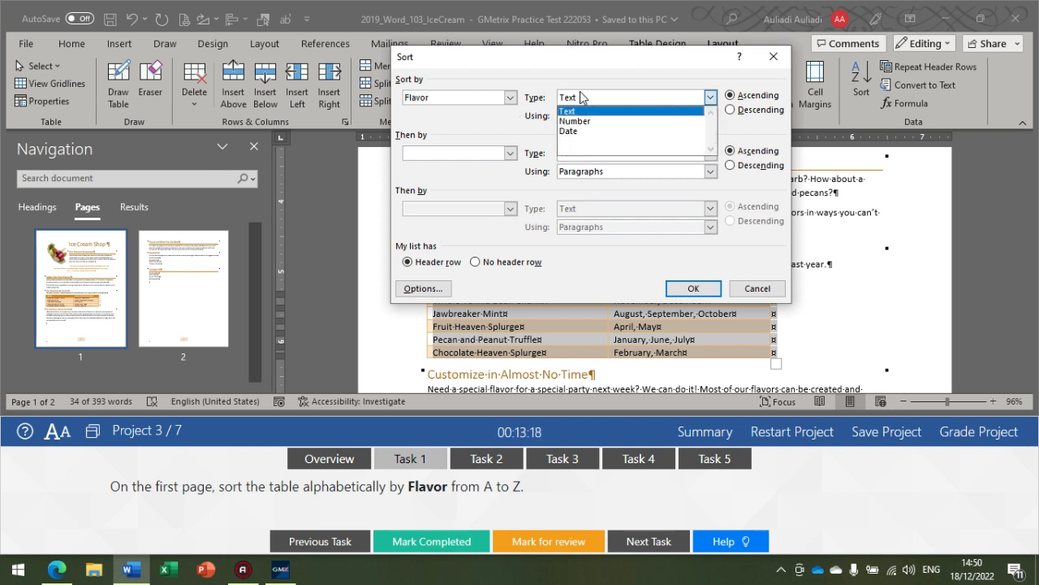
{"action": "left_click", "coordinate": [582, 111]}
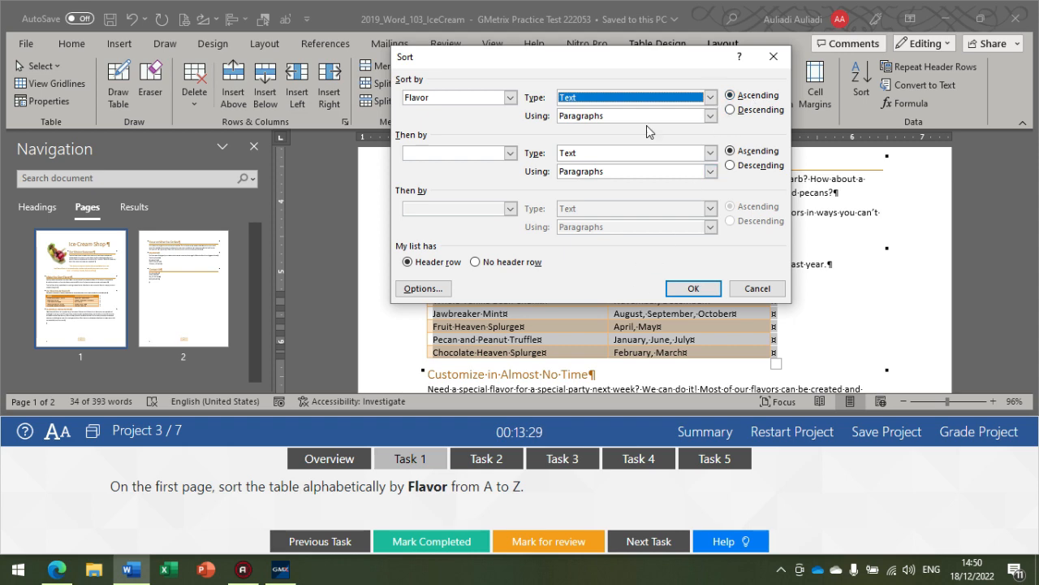
{"action": "left_click", "coordinate": [688, 287]}
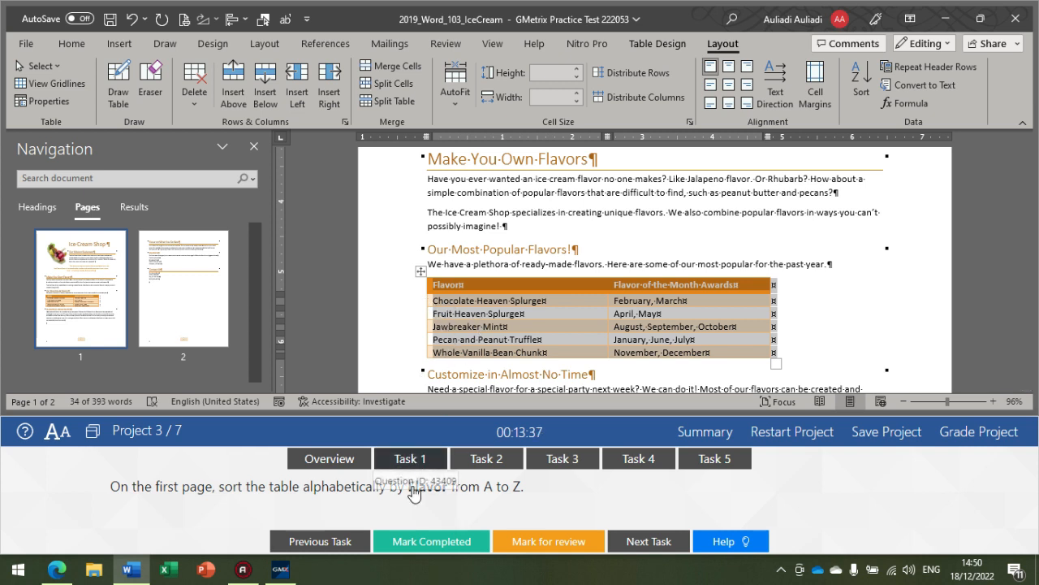
Step: Show Task 2 and convert the four client lines below Key Clients on the second page to a list with default bullets
{"action": "left_click", "coordinate": [470, 463]}
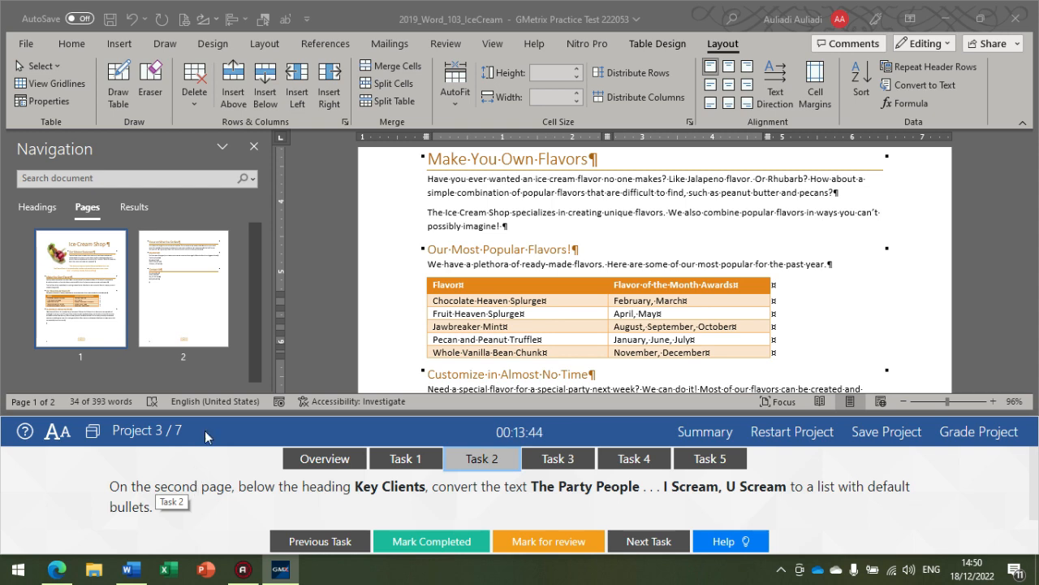
{"action": "left_click", "coordinate": [156, 266]}
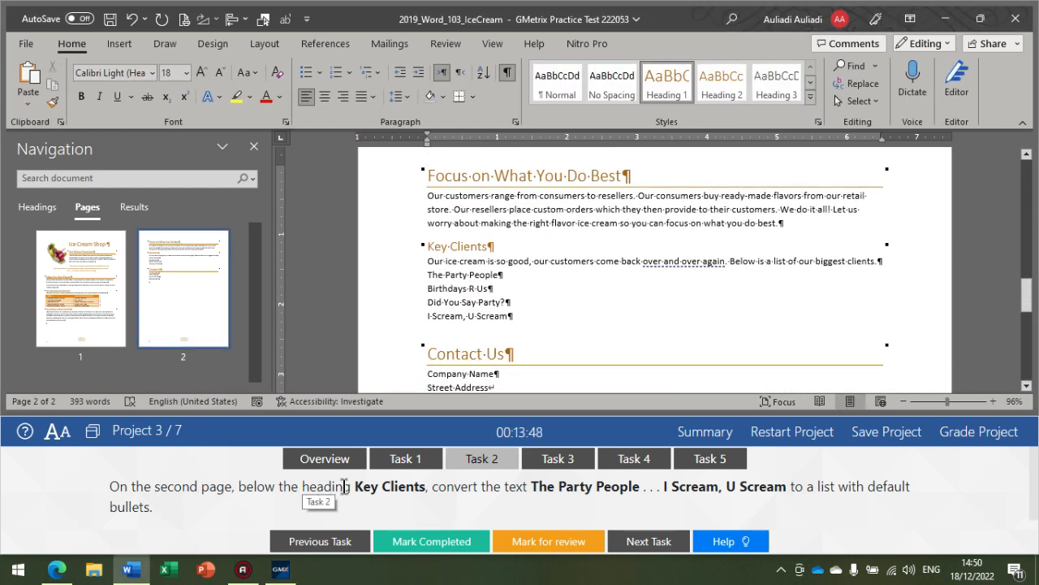
{"action": "triple_click", "coordinate": [448, 247]}
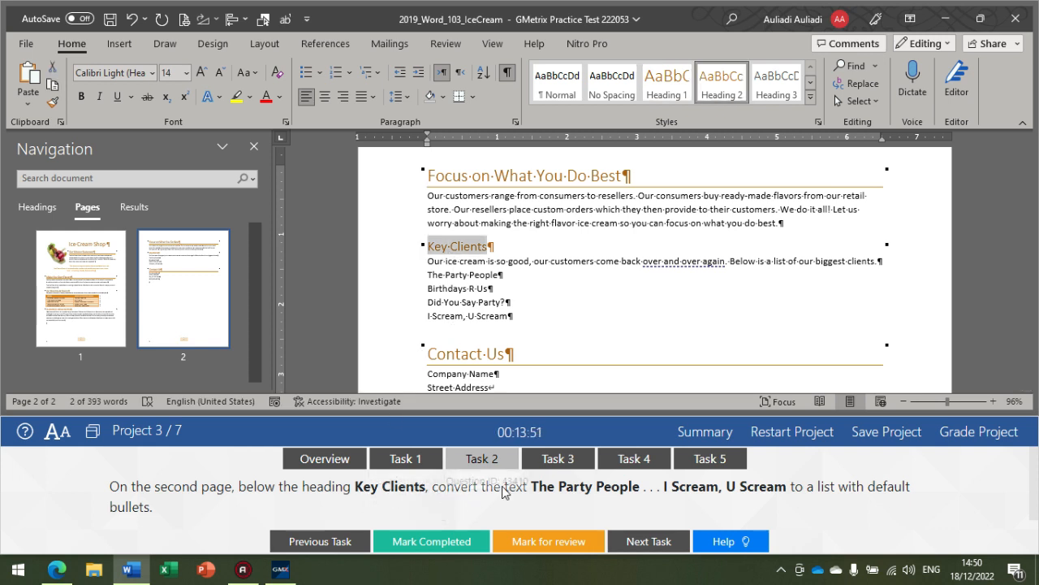
{"action": "left_click_drag", "start_coordinate": [429, 276], "coordinate": [511, 316]}
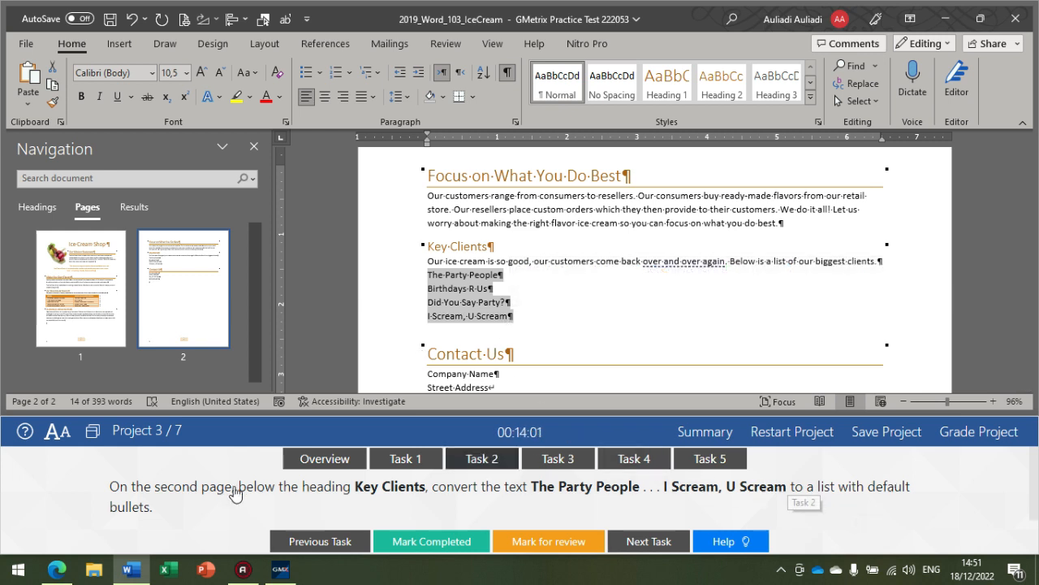
{"action": "left_click", "coordinate": [305, 73]}
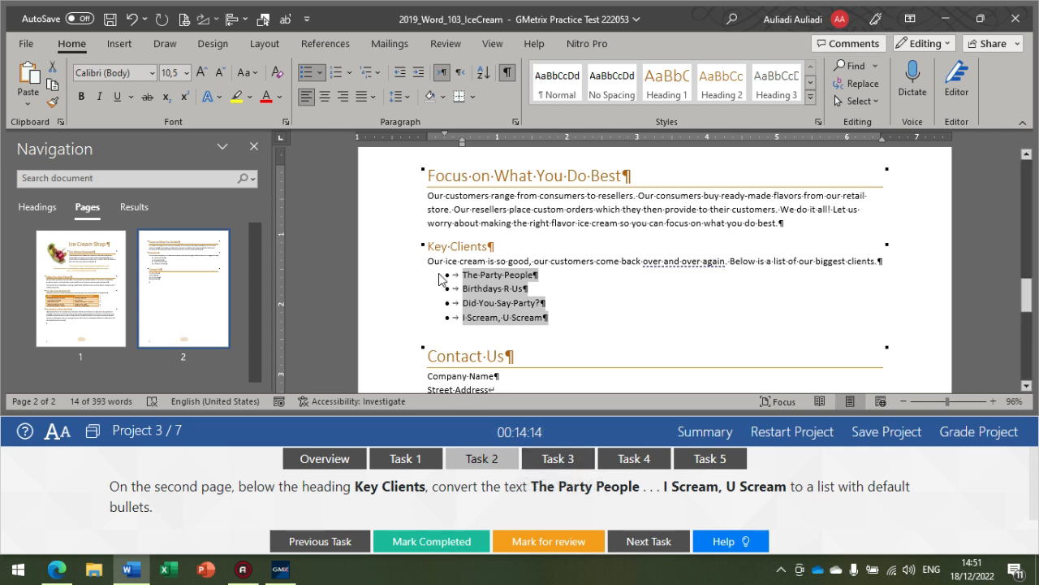
Step: Show Task 3 and insert an Austin Quote text box immediately before the "We love the unique" quote on the first page
{"action": "left_click", "coordinate": [553, 449]}
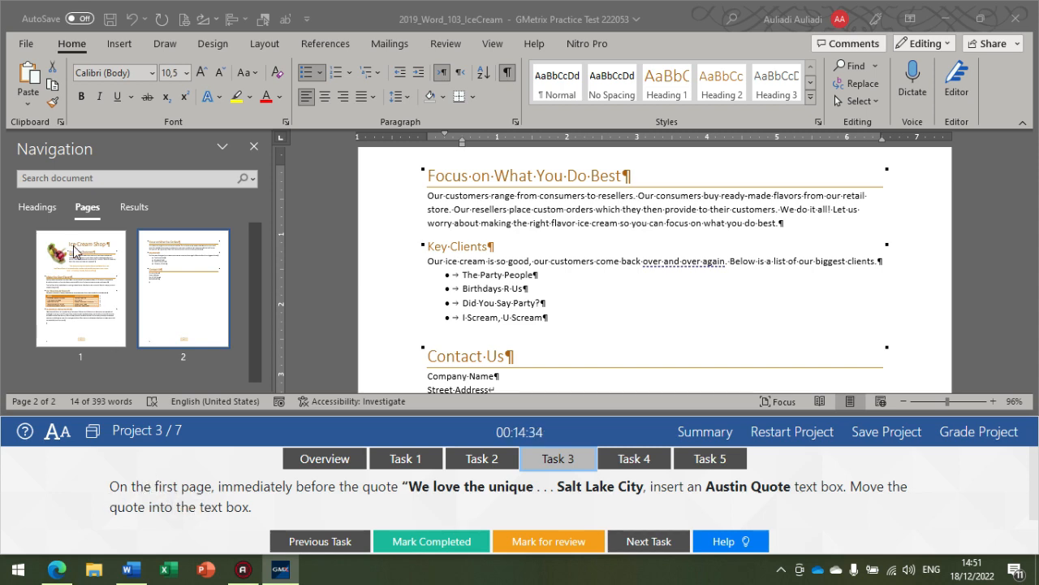
{"action": "left_click", "coordinate": [108, 284]}
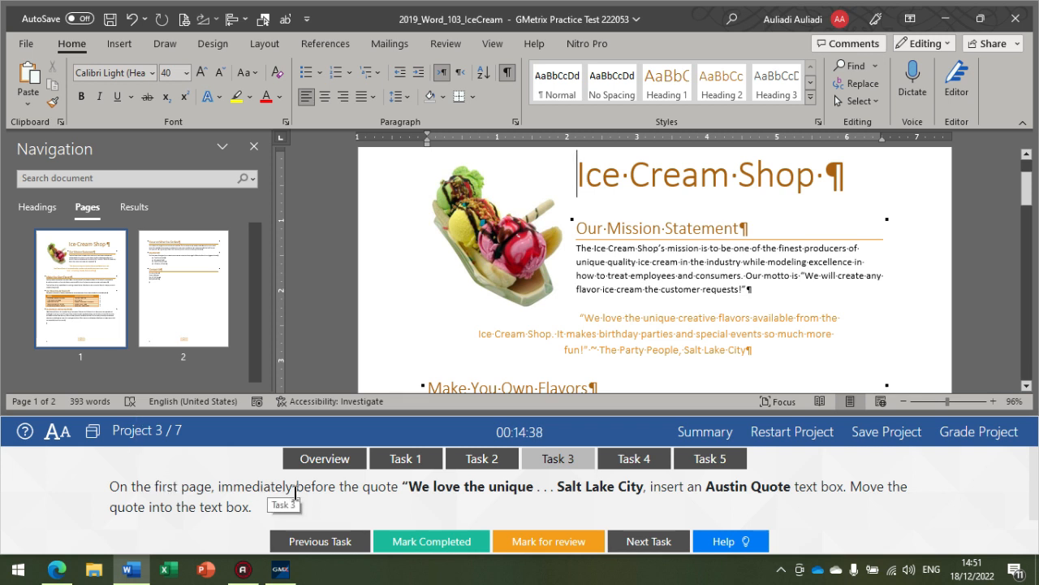
{"action": "left_click", "coordinate": [579, 318]}
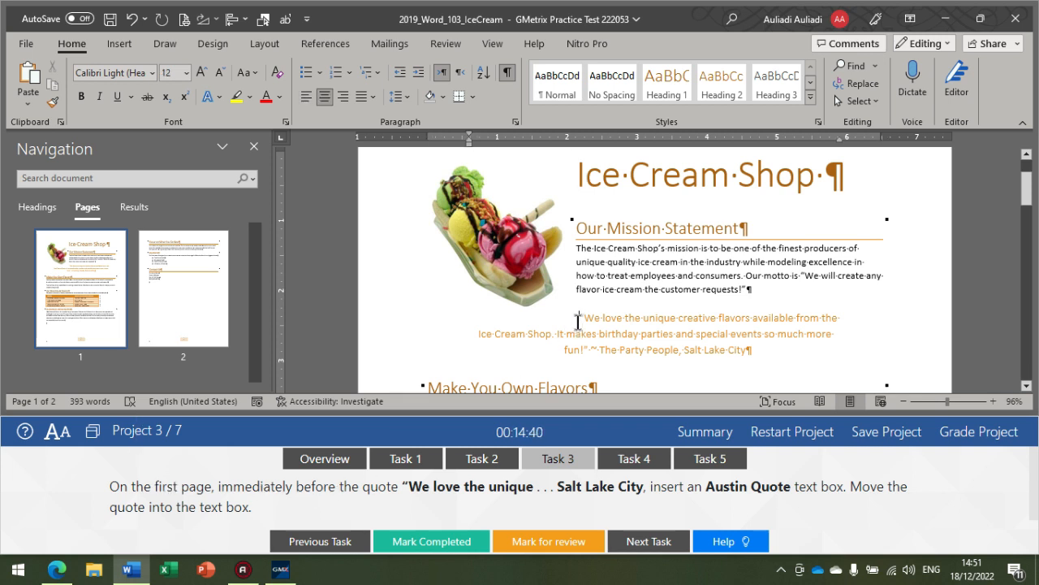
{"action": "triple_click", "coordinate": [616, 328]}
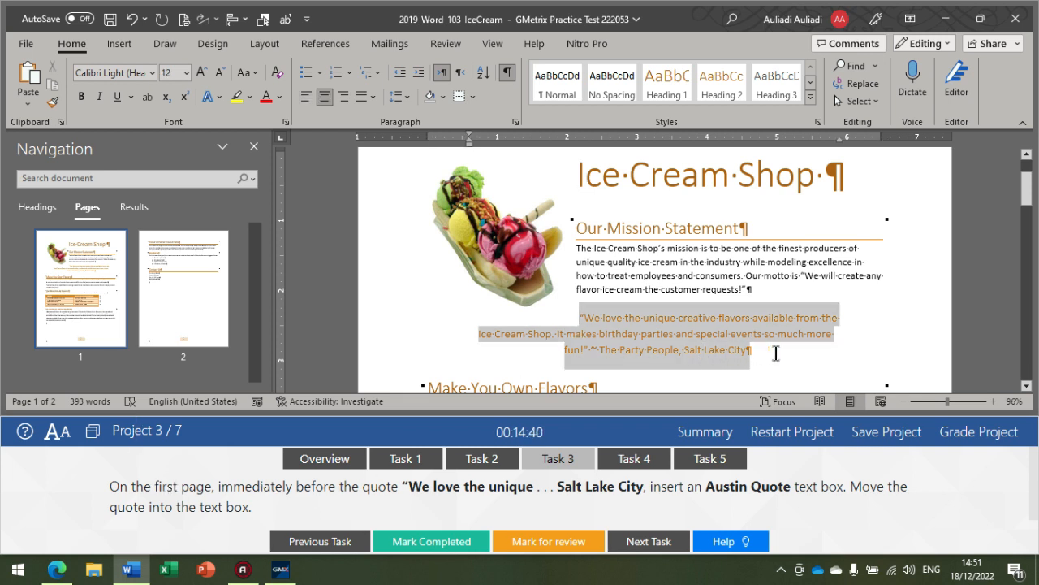
{"action": "left_click", "coordinate": [571, 327]}
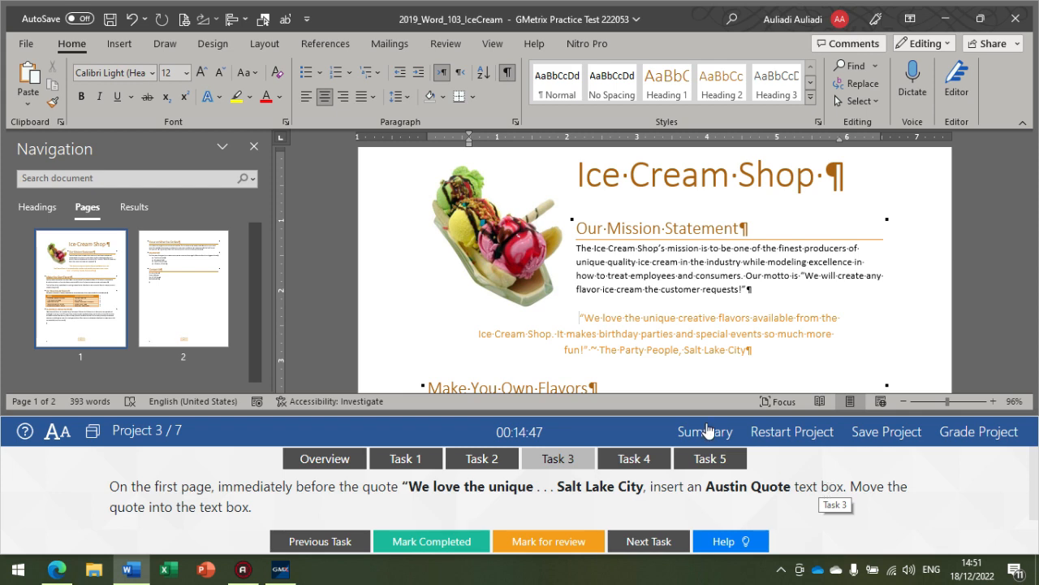
{"action": "left_click", "coordinate": [120, 43]}
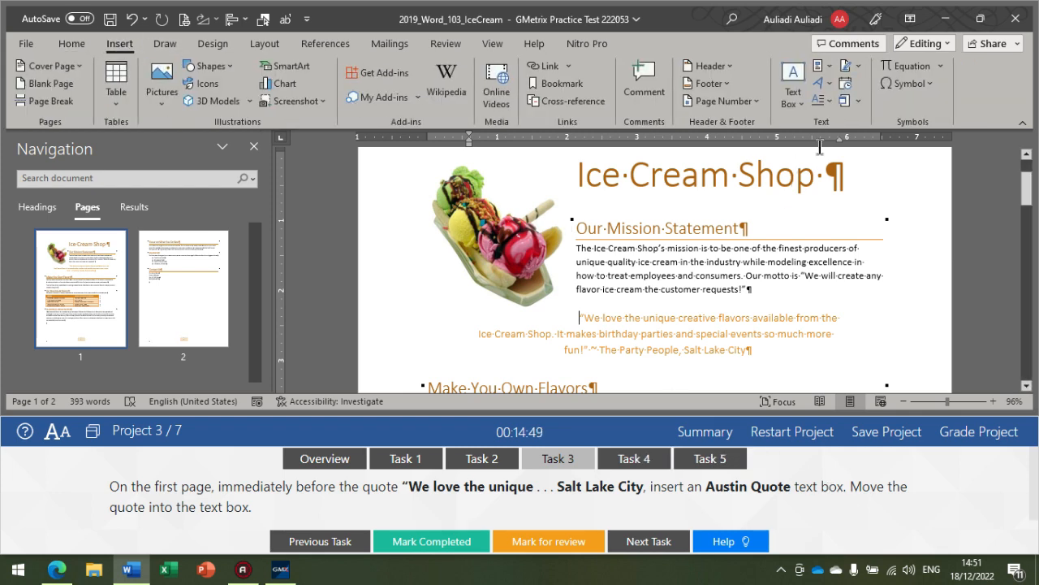
{"action": "left_click", "coordinate": [789, 105]}
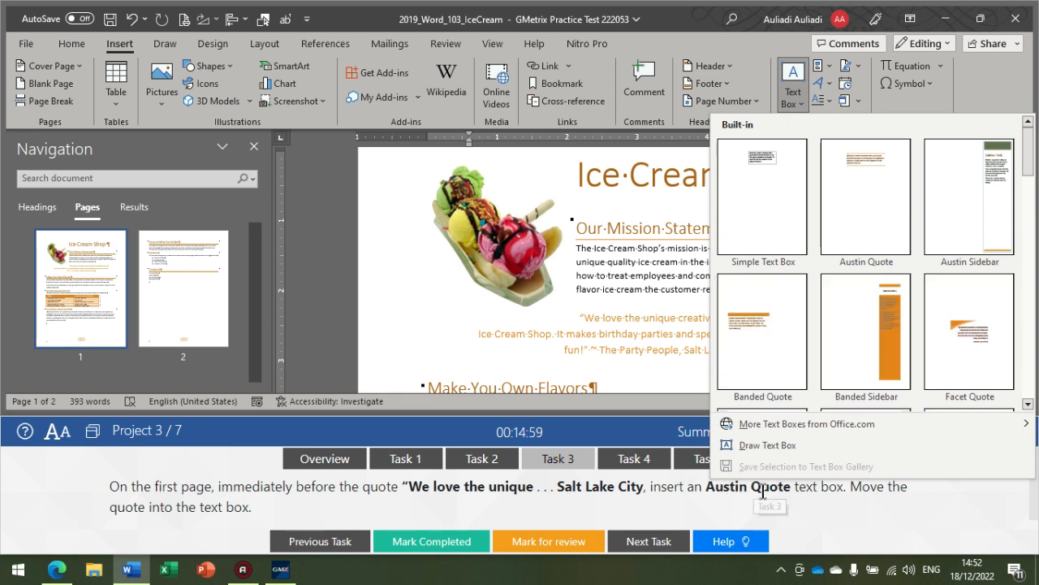
{"action": "left_click_drag", "start_coordinate": [1032, 157], "coordinate": [1027, 355]}
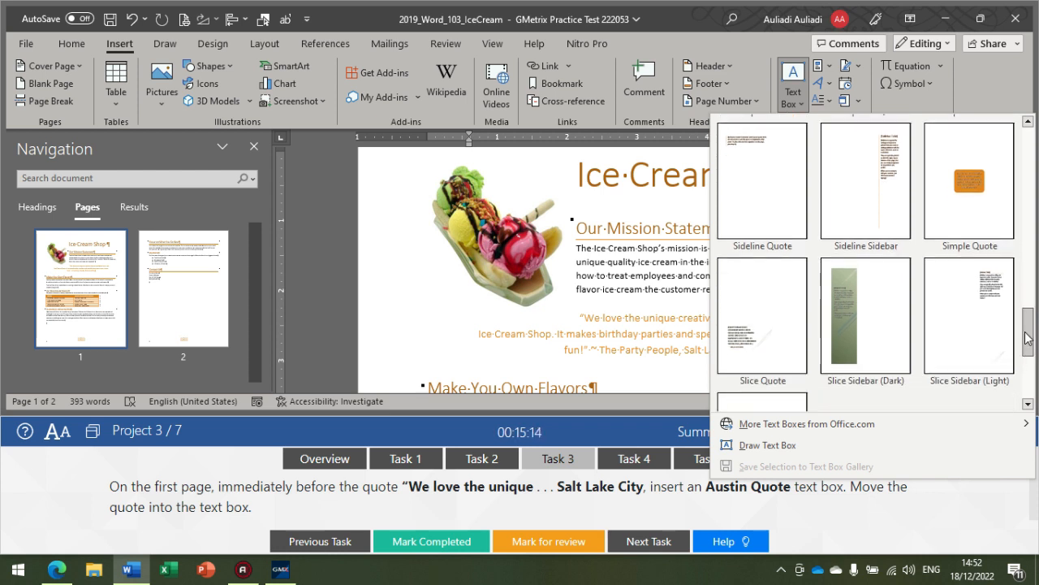
{"action": "left_click_drag", "start_coordinate": [1028, 339], "coordinate": [1025, 304]}
{"action": "left_click_drag", "start_coordinate": [1027, 287], "coordinate": [1033, 150]}
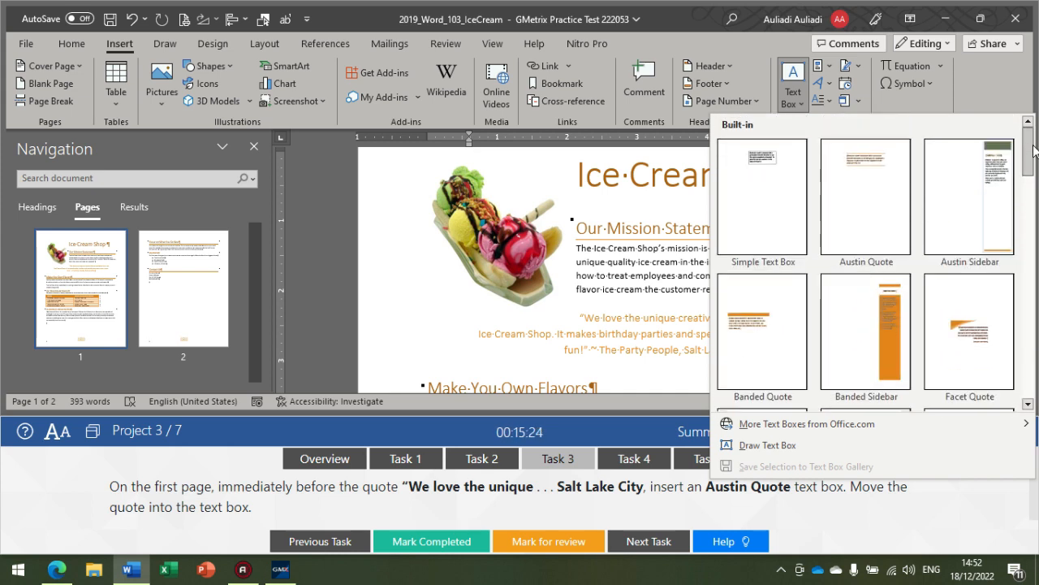
{"action": "left_click", "coordinate": [863, 221]}
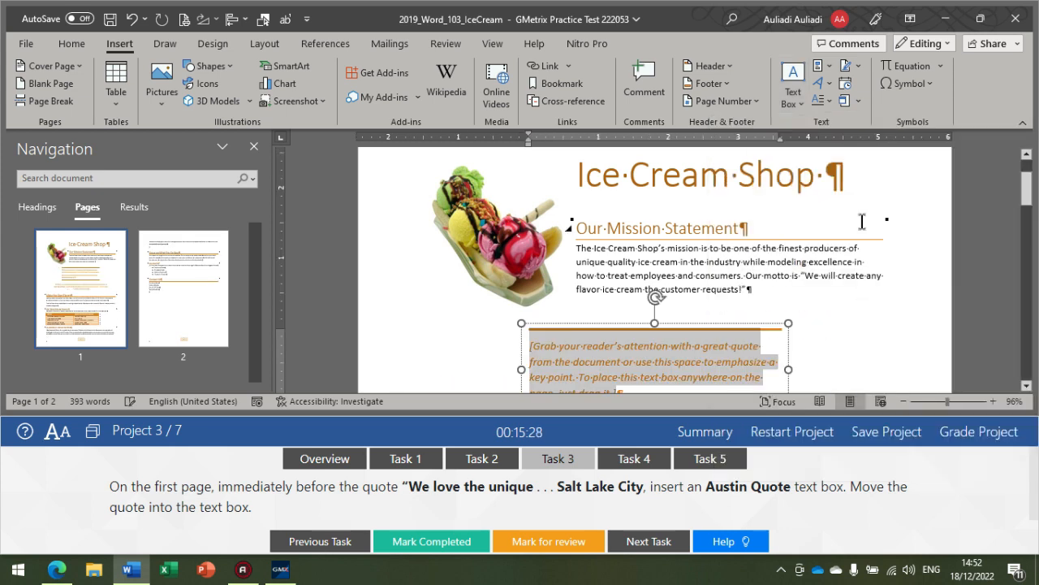
Step: Move the "We love the unique" quote into the Austin Quote text box, replacing its placeholder and pasting it as text only
{"action": "scroll", "coordinate": [663, 288], "scroll_direction": "down", "scroll_amount": 2}
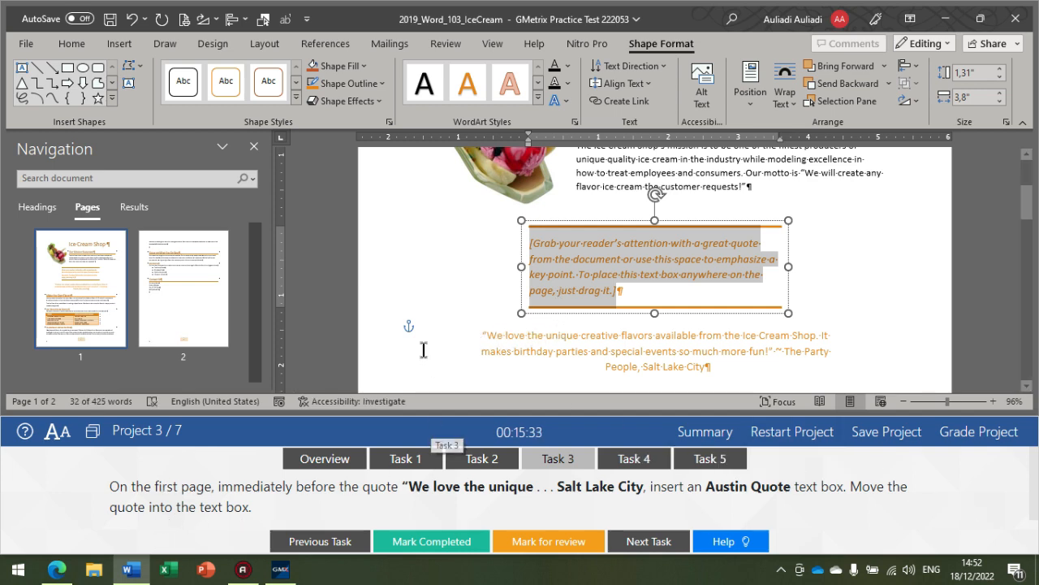
{"action": "left_click", "coordinate": [482, 335]}
{"action": "left_click_drag", "start_coordinate": [483, 335], "coordinate": [711, 369]}
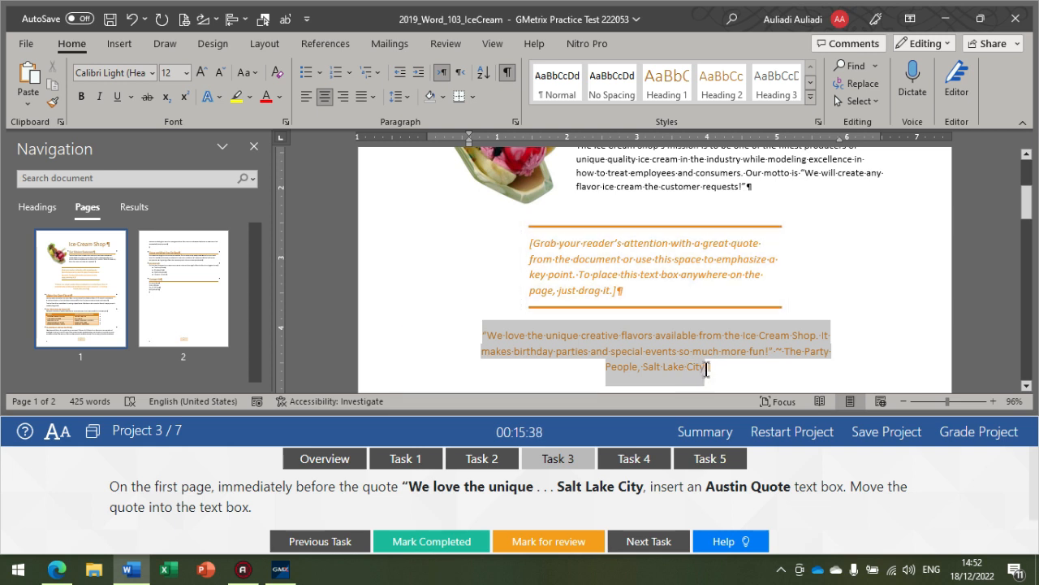
{"action": "key", "text": "ctrl+x"}
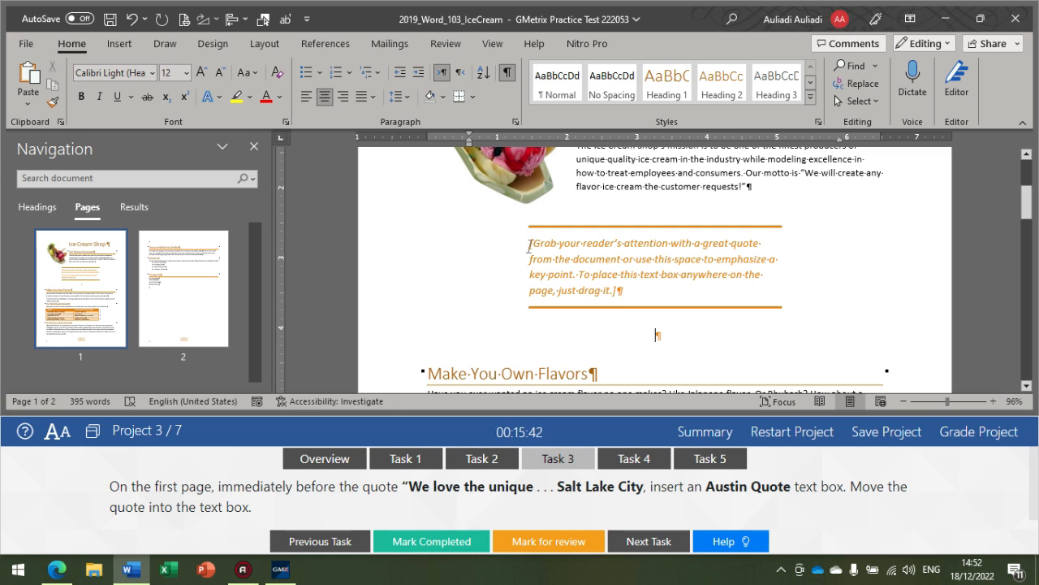
{"action": "left_click", "coordinate": [551, 263]}
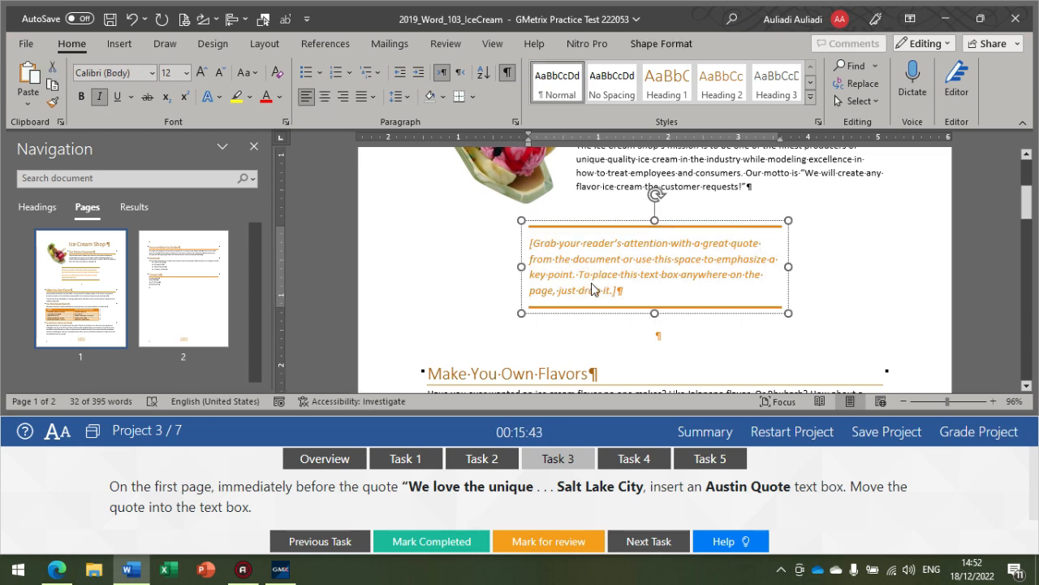
{"action": "key", "text": "ctrl+v"}
{"action": "key", "text": "ctrl+z"}
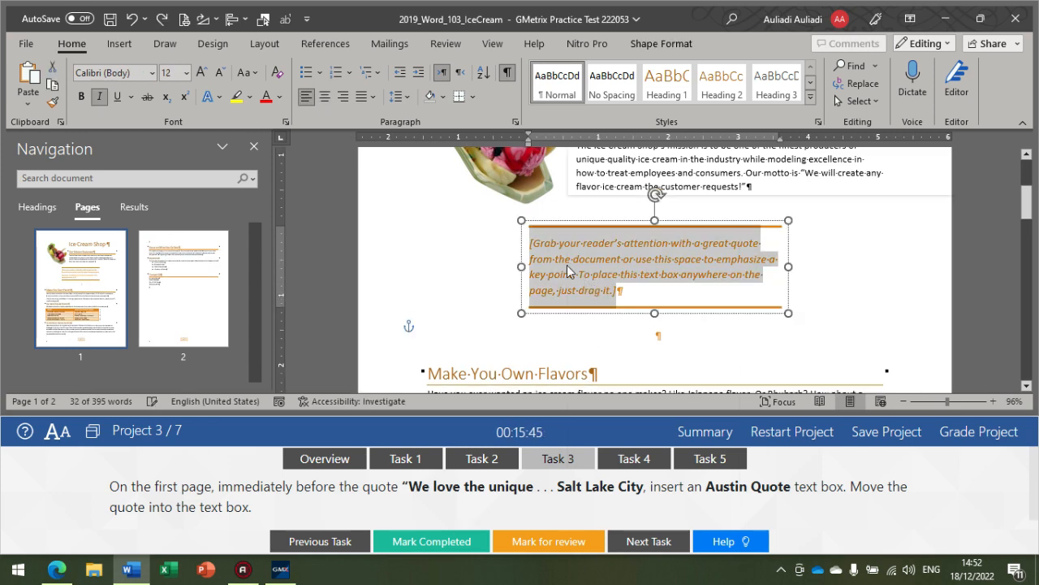
{"action": "right_click", "coordinate": [569, 270]}
{"action": "left_click", "coordinate": [671, 340]}
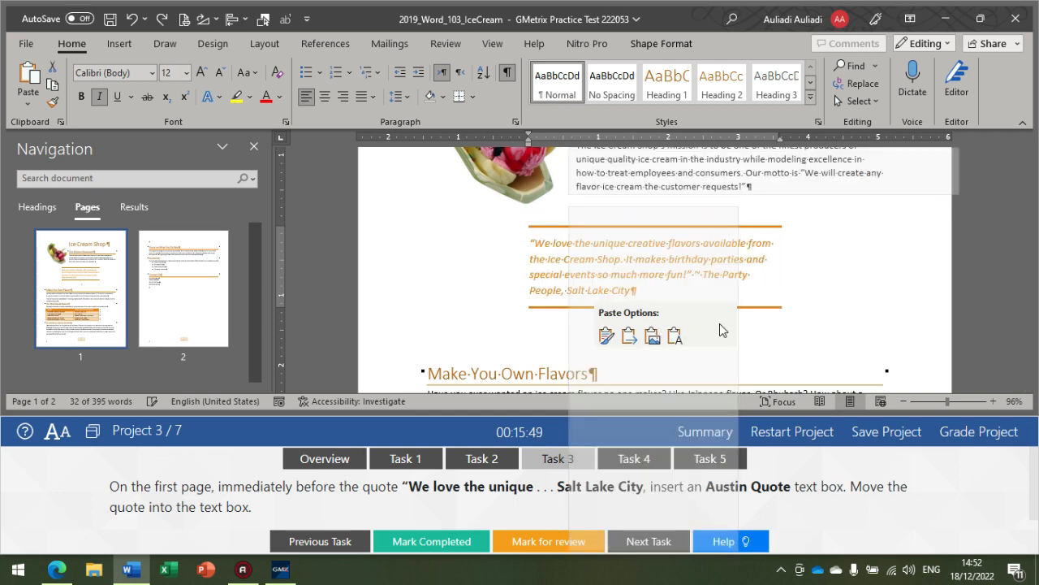
{"action": "left_click", "coordinate": [671, 339]}
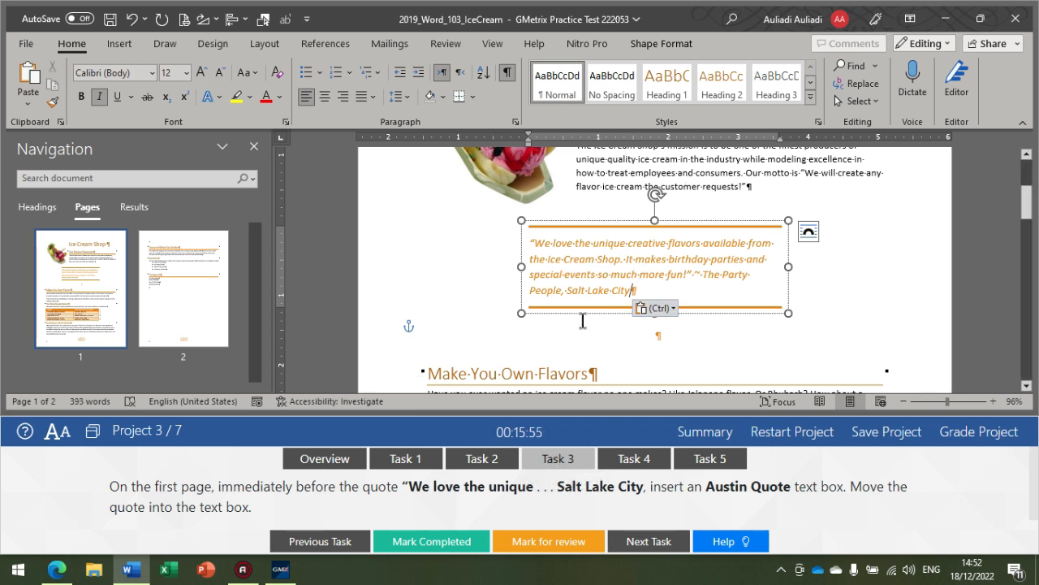
Step: Show Task 4 and apply the Paint Brush artistic effect to the ice cream picture on the first page
{"action": "left_click", "coordinate": [622, 464]}
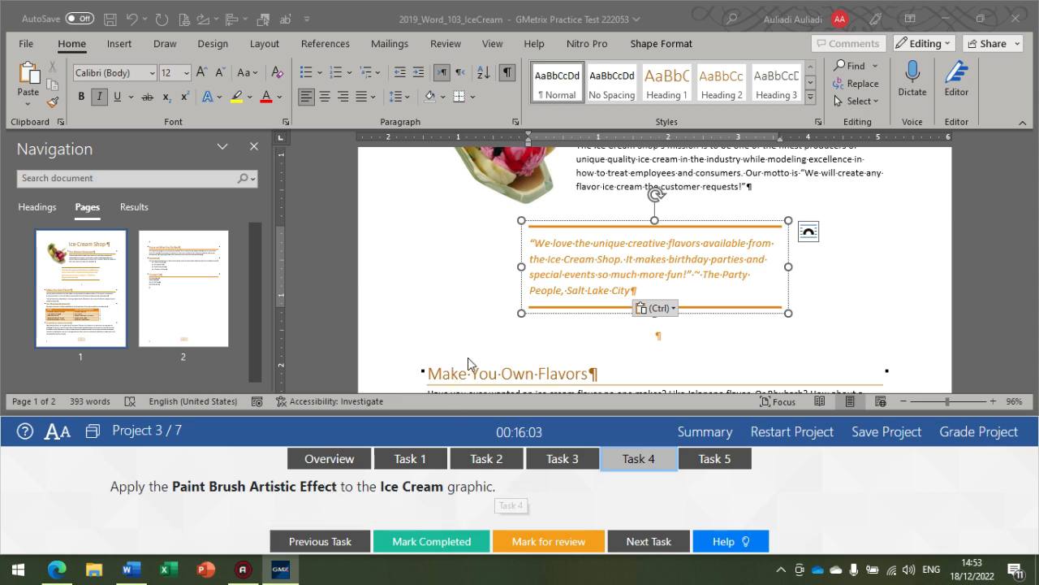
{"action": "left_click", "coordinate": [692, 186]}
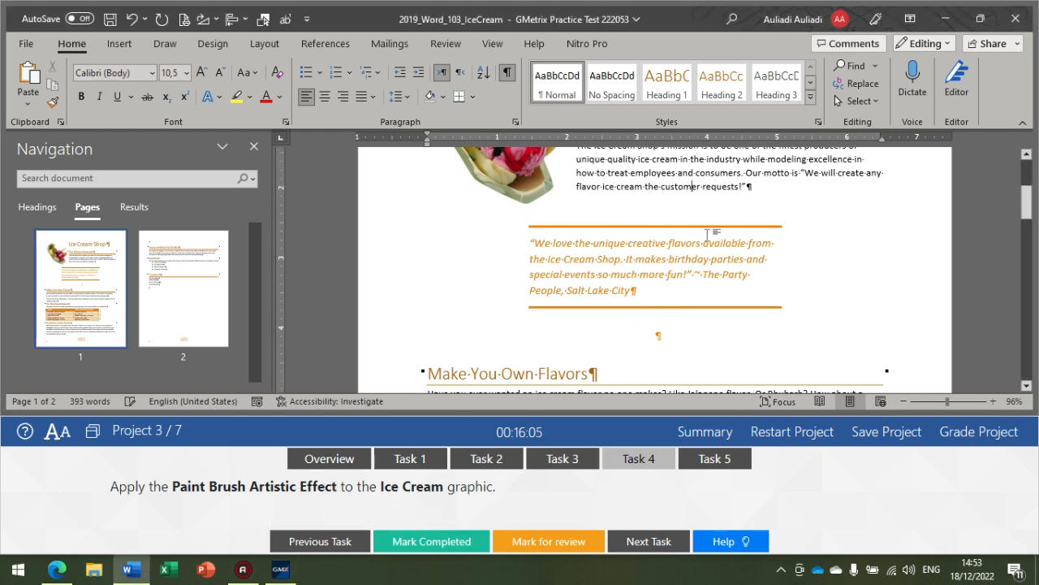
{"action": "scroll", "coordinate": [706, 234], "scroll_direction": "up", "scroll_amount": 3}
{"action": "left_click", "coordinate": [552, 268]}
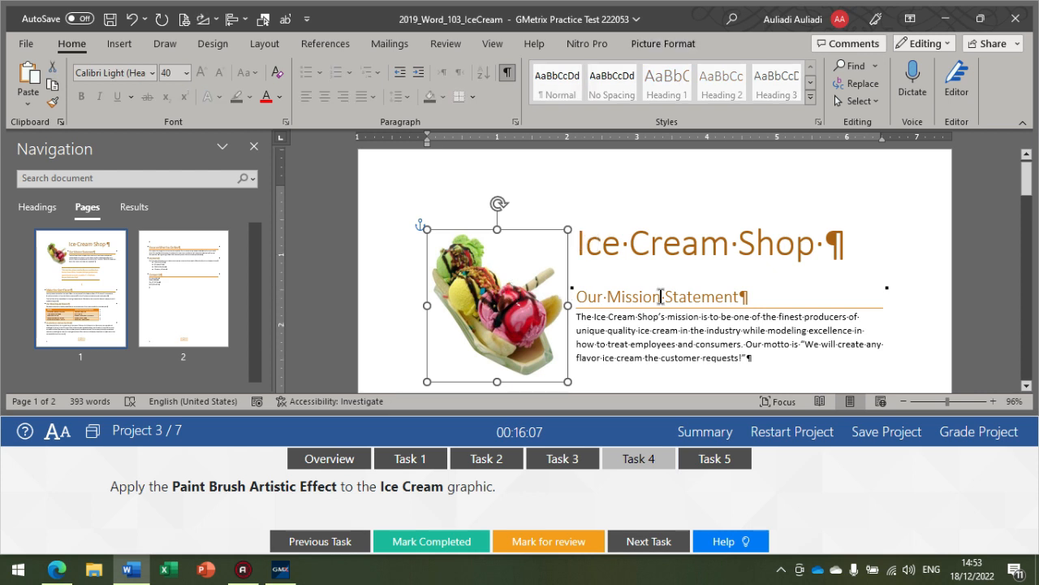
{"action": "scroll", "coordinate": [661, 296], "scroll_direction": "down", "scroll_amount": 1}
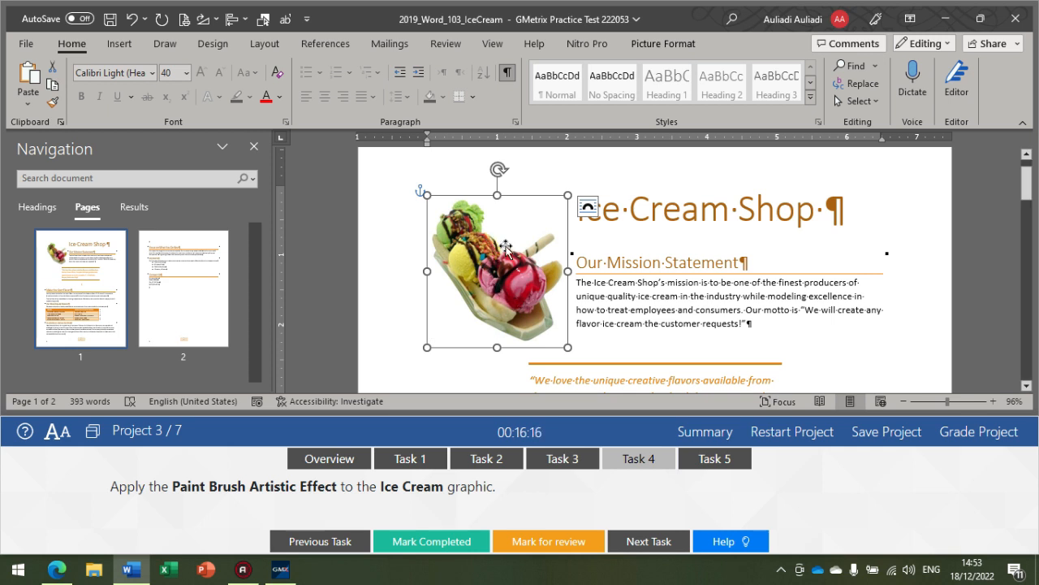
{"action": "left_click", "coordinate": [668, 43]}
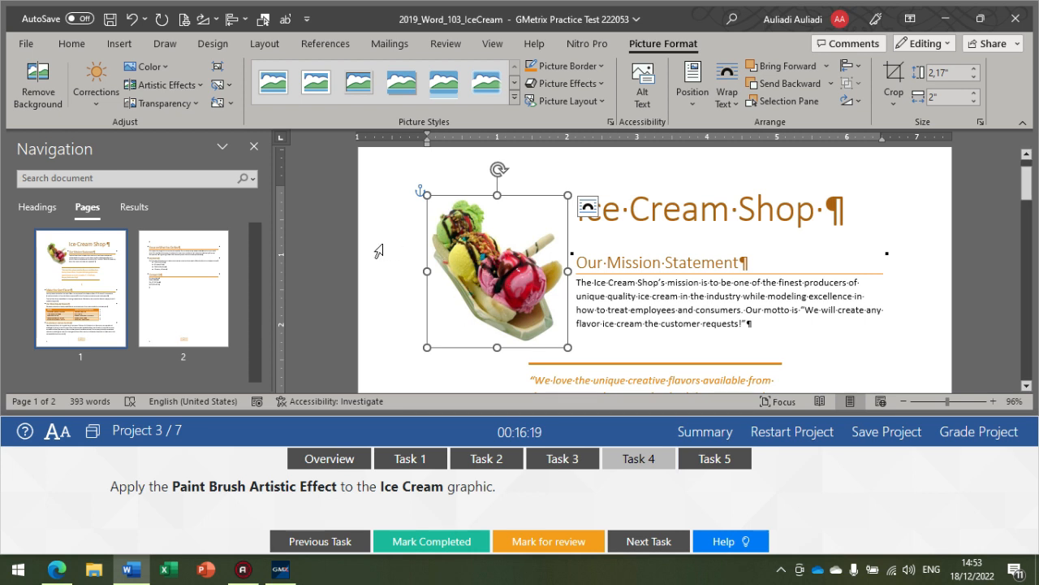
{"action": "left_click", "coordinate": [175, 87]}
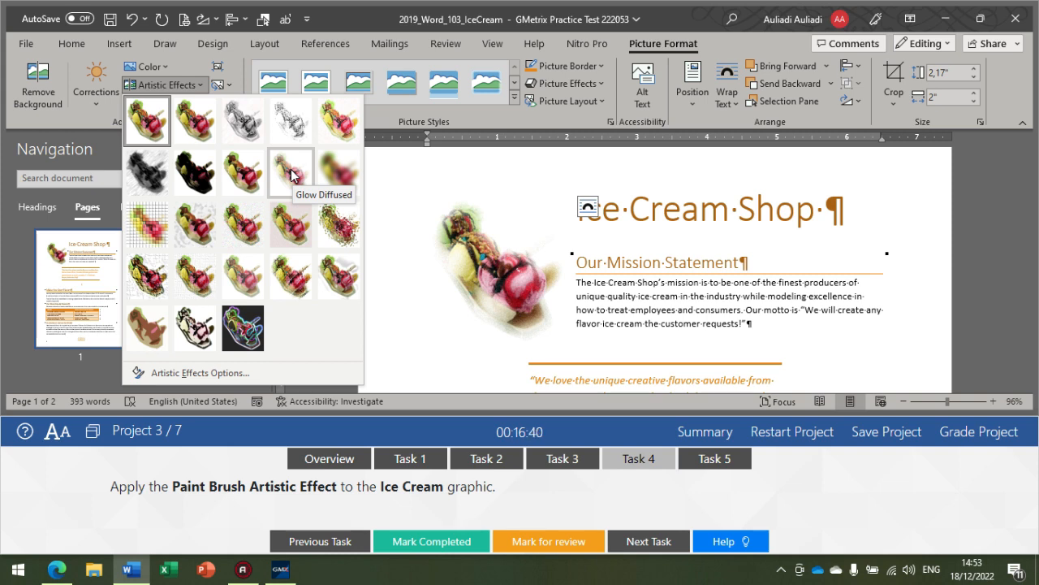
{"action": "left_click", "coordinate": [237, 177]}
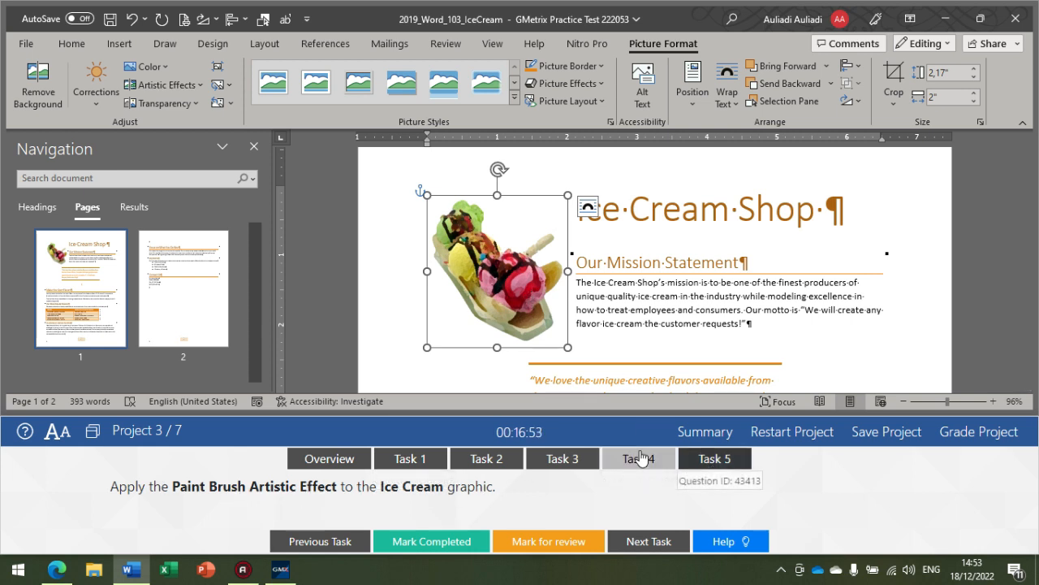
Step: Show the instructions for Task 5 of Project 3
{"action": "left_click", "coordinate": [715, 464]}
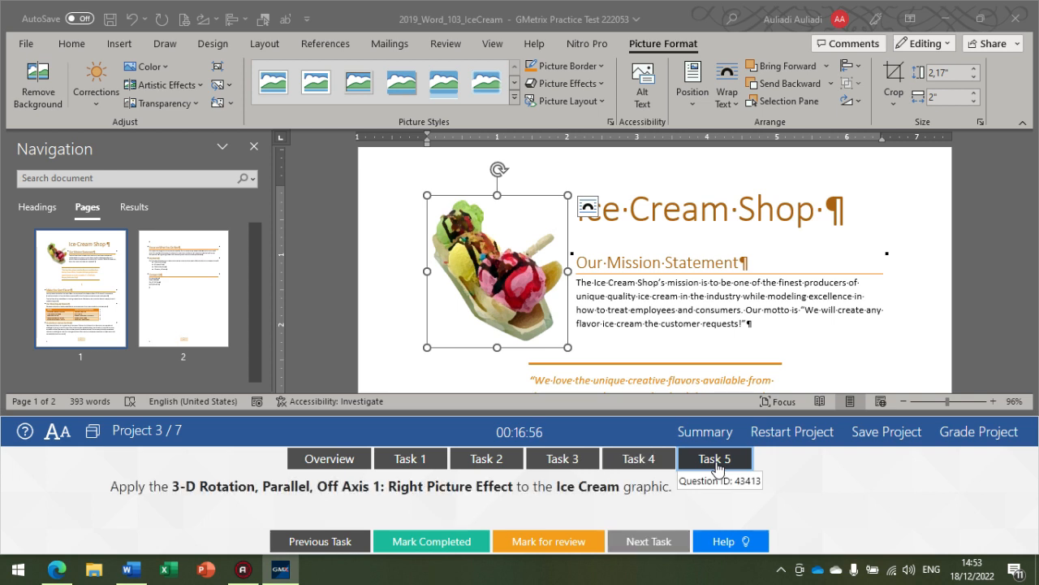
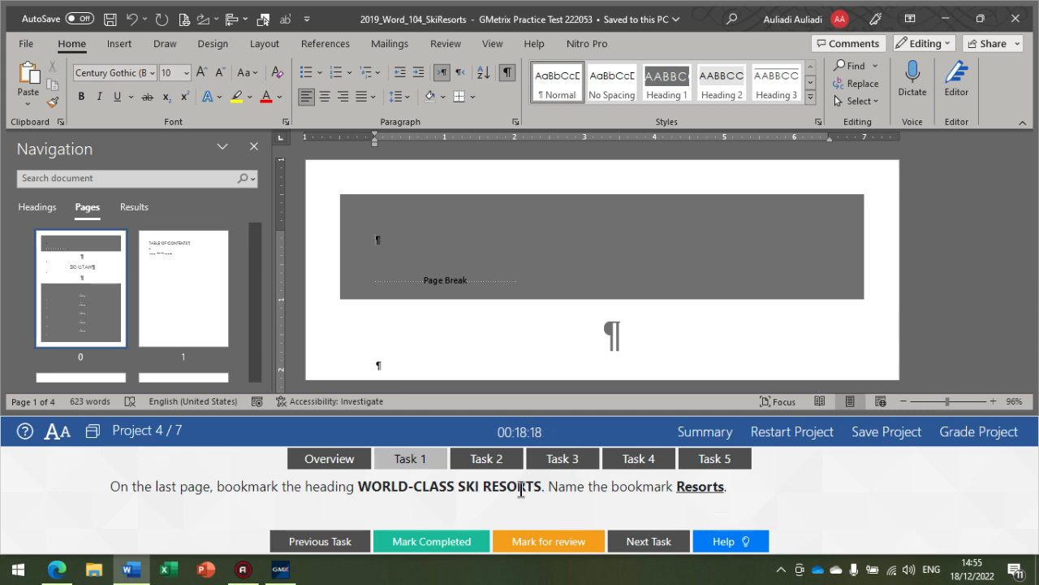
Step: Bookmark the heading WORLD-CLASS SKI RESORTS on the last page with the name Resorts
{"action": "scroll", "coordinate": [183, 329], "scroll_direction": "down", "scroll_amount": 3}
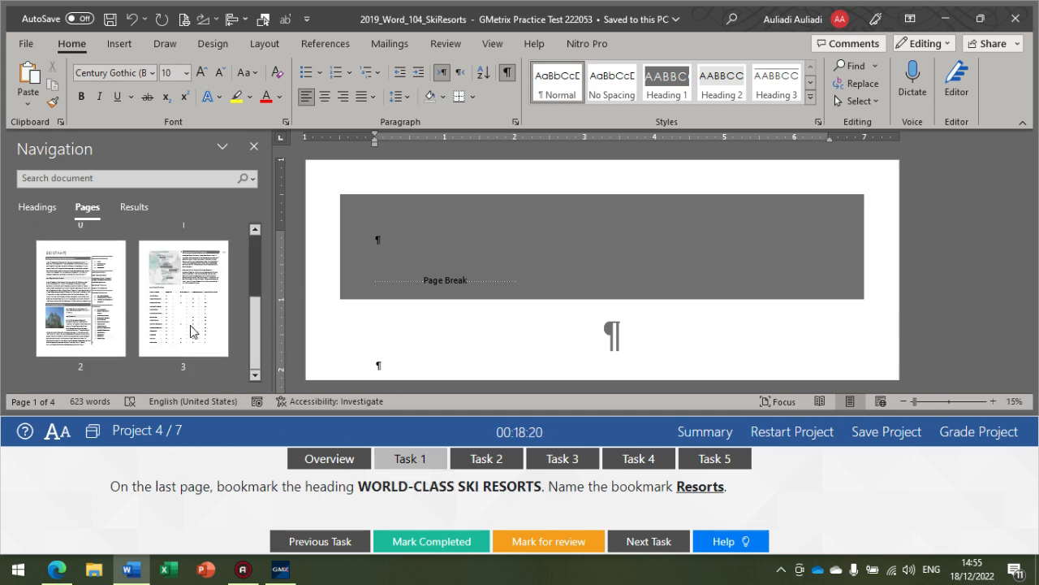
{"action": "left_click", "coordinate": [191, 329]}
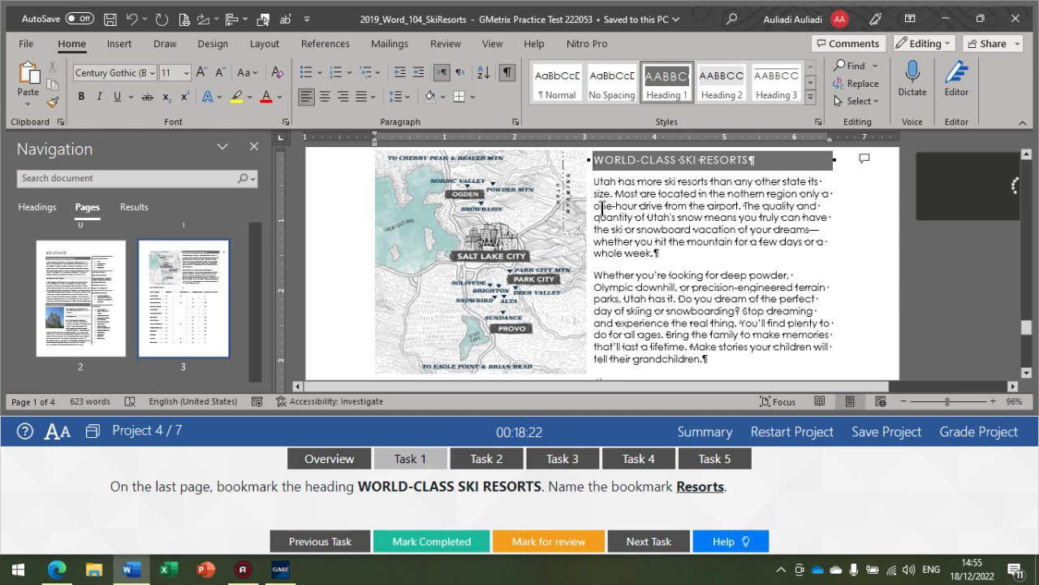
{"action": "scroll", "coordinate": [609, 193], "scroll_direction": "up", "scroll_amount": 1}
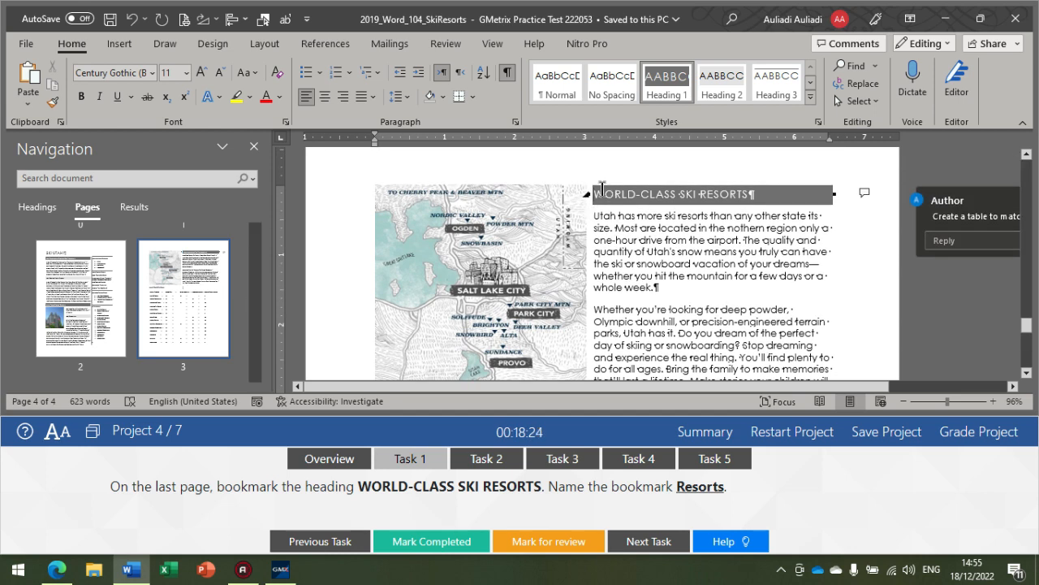
{"action": "left_click_drag", "start_coordinate": [593, 195], "coordinate": [740, 194]}
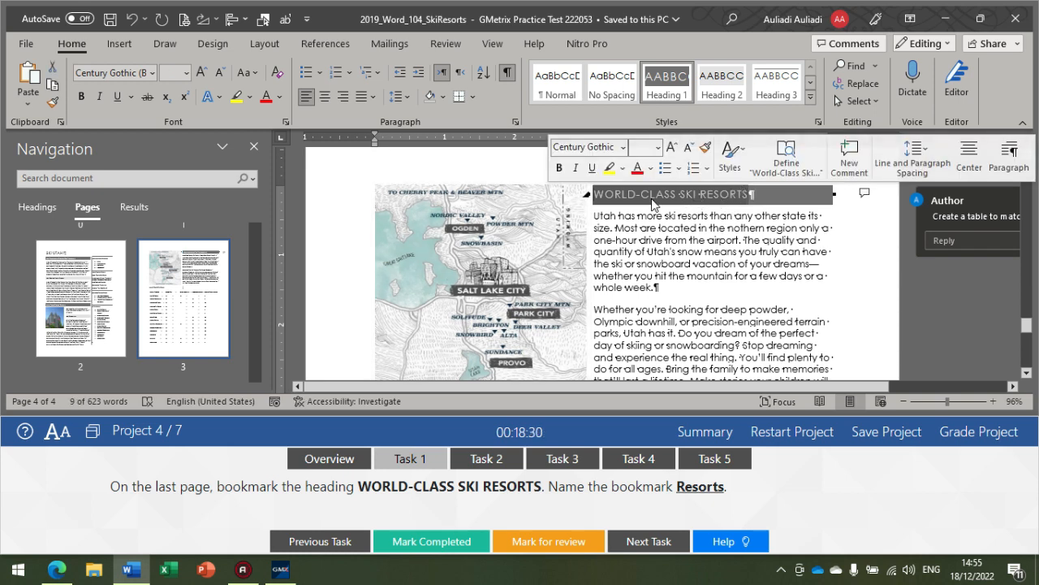
{"action": "left_click", "coordinate": [326, 45]}
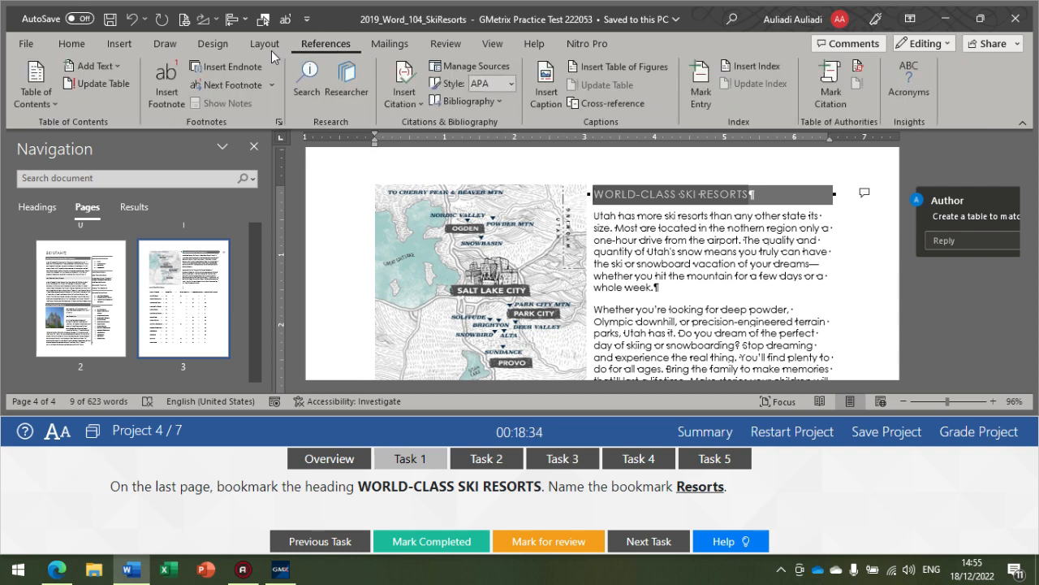
{"action": "left_click", "coordinate": [433, 47]}
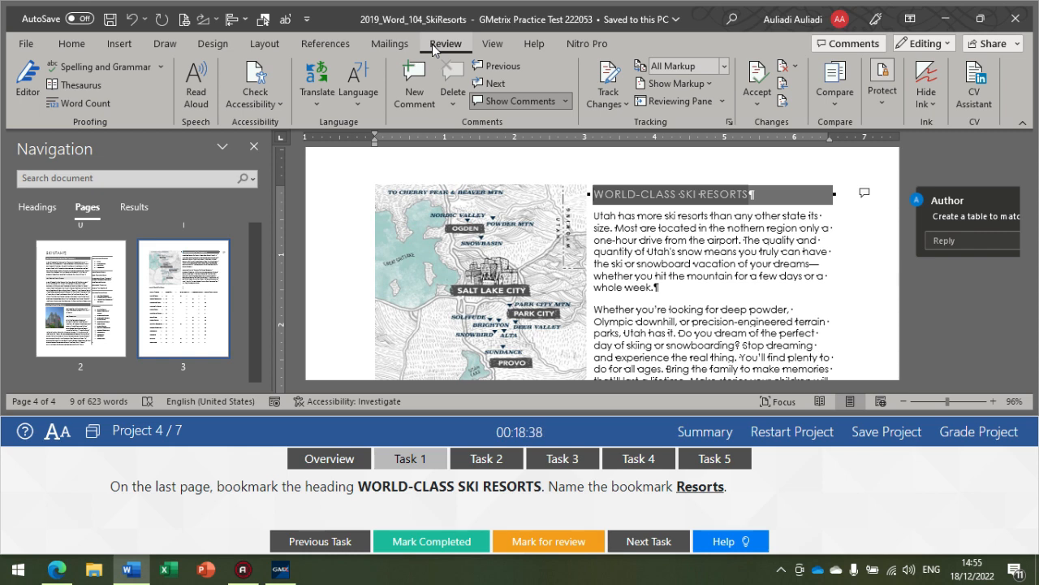
{"action": "left_click", "coordinate": [117, 48]}
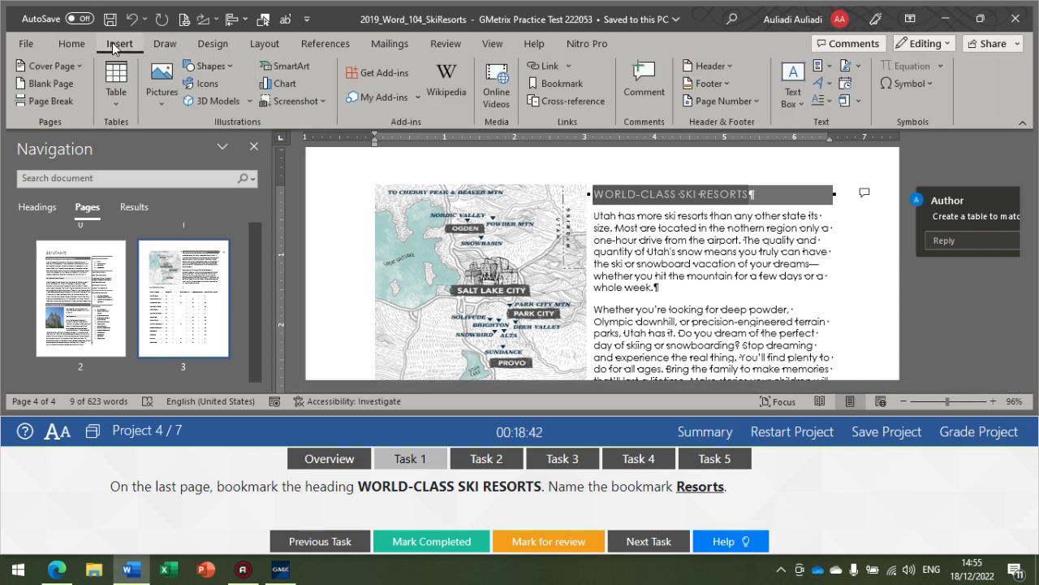
{"action": "left_click", "coordinate": [558, 80]}
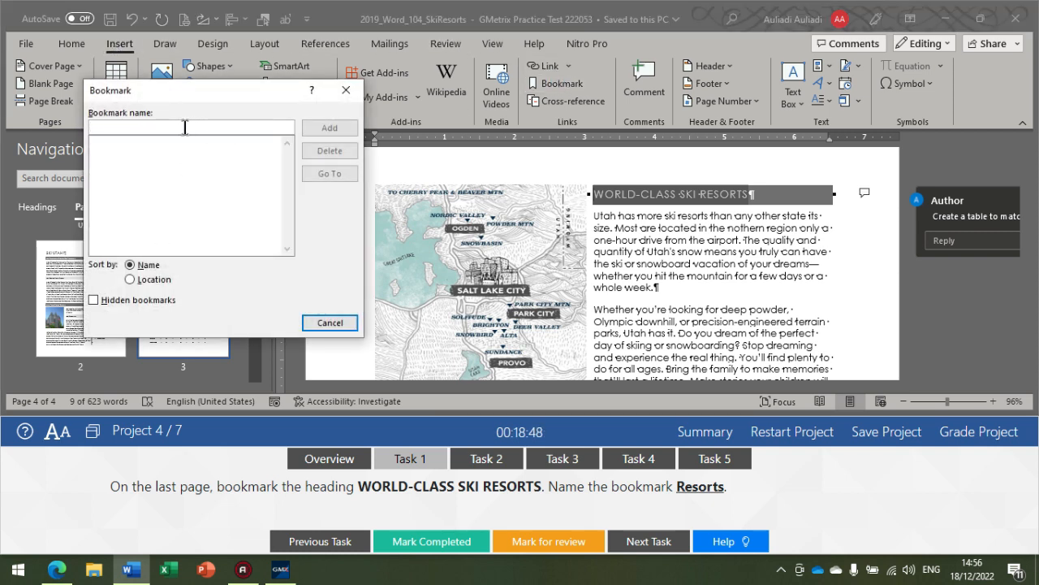
{"action": "type", "text": "Rsd"}
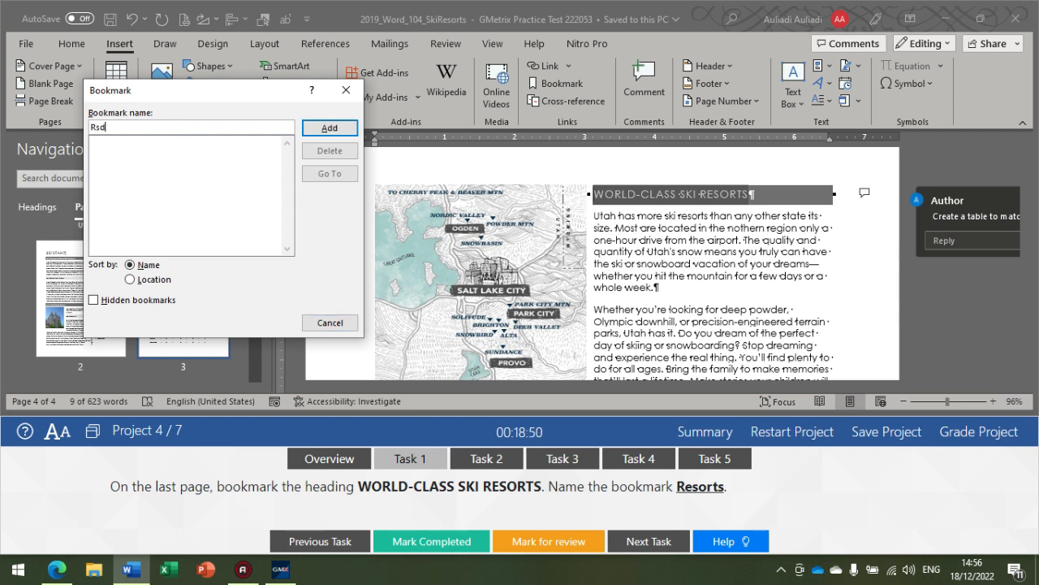
{"action": "key", "text": "BackSpace"}
{"action": "key", "text": "BackSpace"}
{"action": "type", "text": "es"}
{"action": "left_click", "coordinate": [329, 128]}
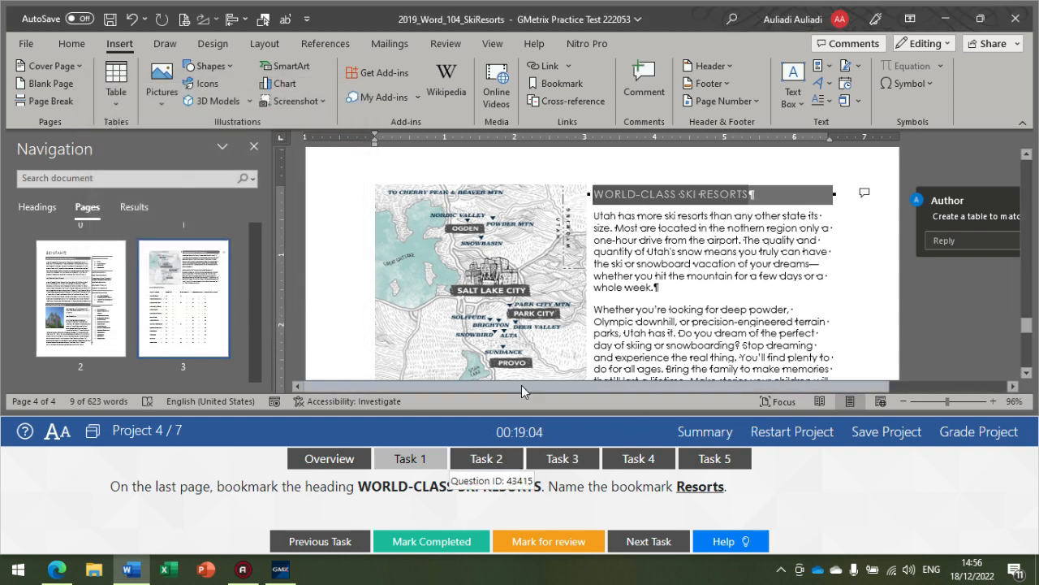
Step: Show Task 2 and start a custom table of contents directly below the TABLE OF CONTENTS heading, choosing the Formal format
{"action": "left_click", "coordinate": [502, 465]}
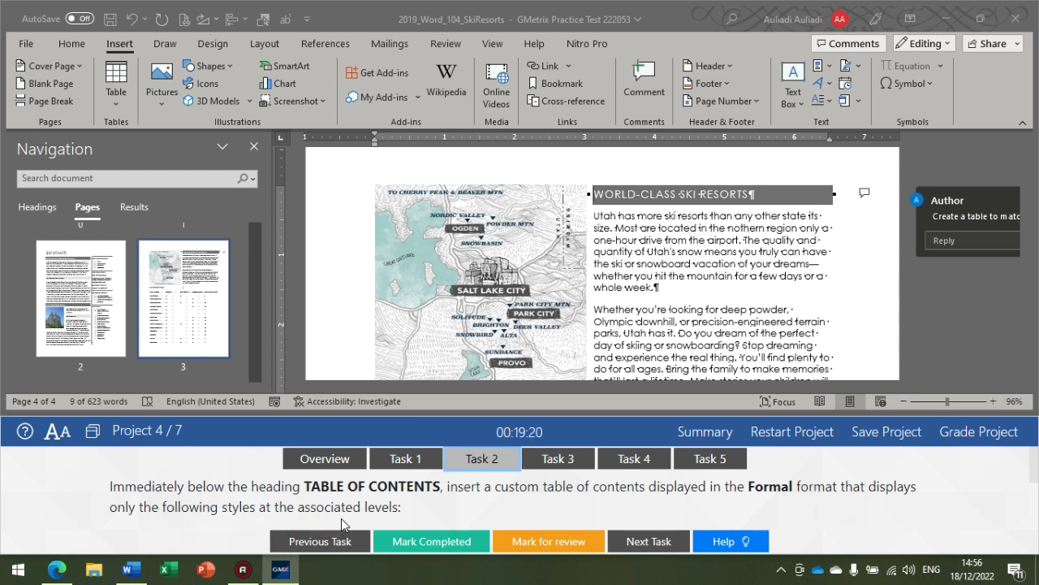
{"action": "scroll", "coordinate": [209, 341], "scroll_direction": "up", "scroll_amount": 3}
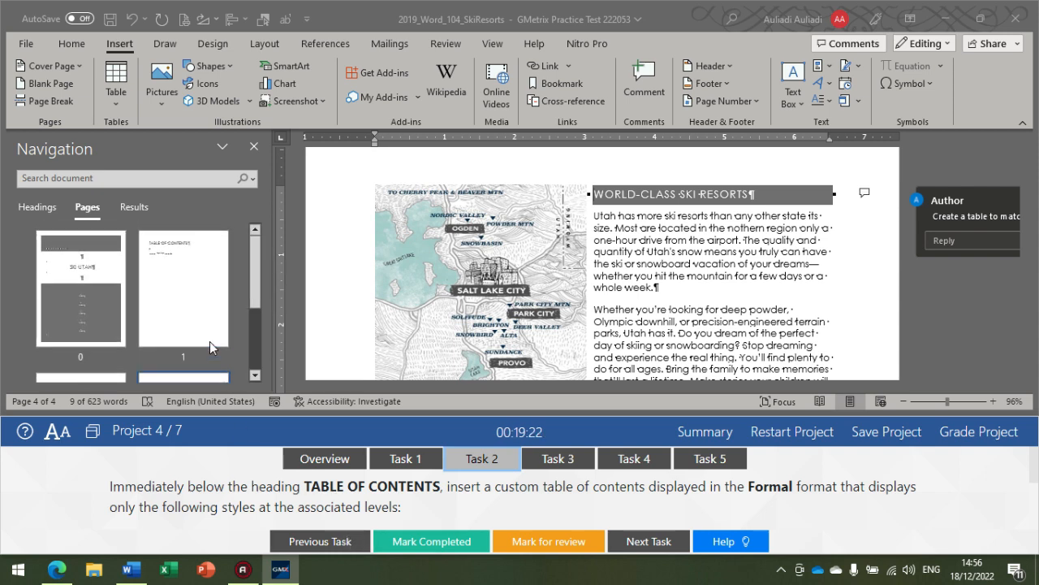
{"action": "left_click", "coordinate": [200, 300]}
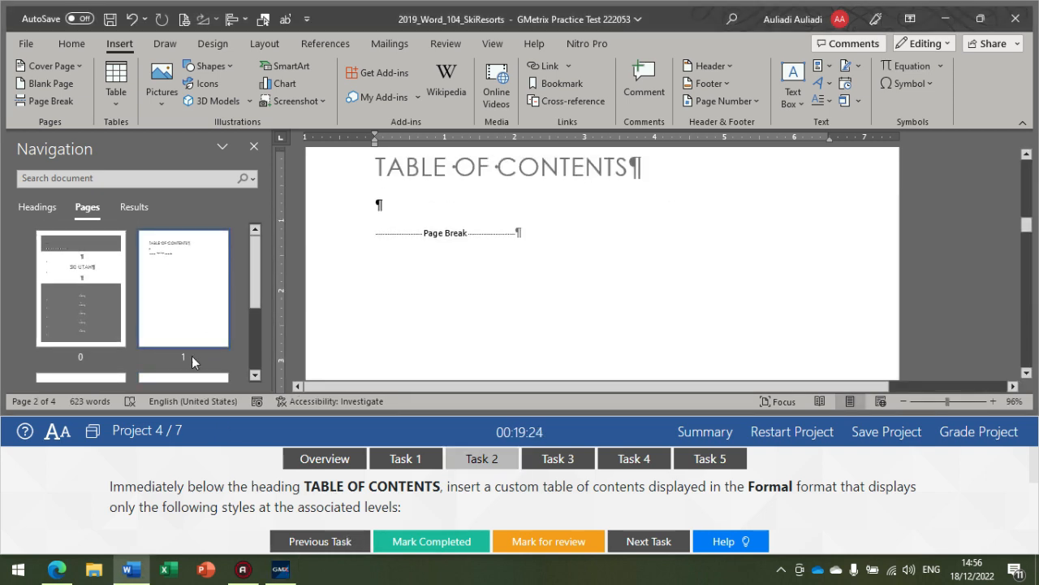
{"action": "scroll", "coordinate": [371, 251], "scroll_direction": "up", "scroll_amount": 1}
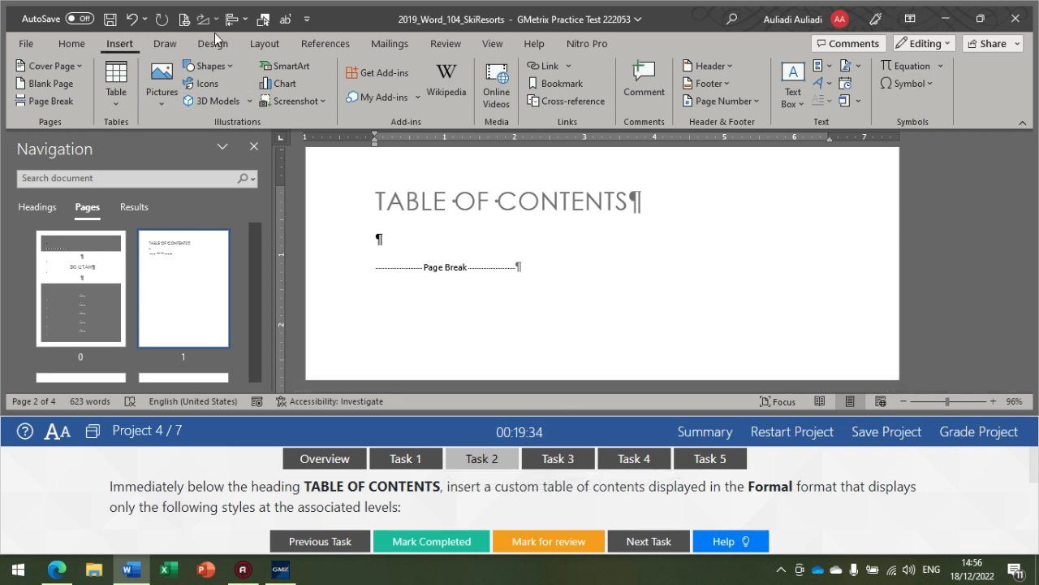
{"action": "left_click", "coordinate": [327, 36]}
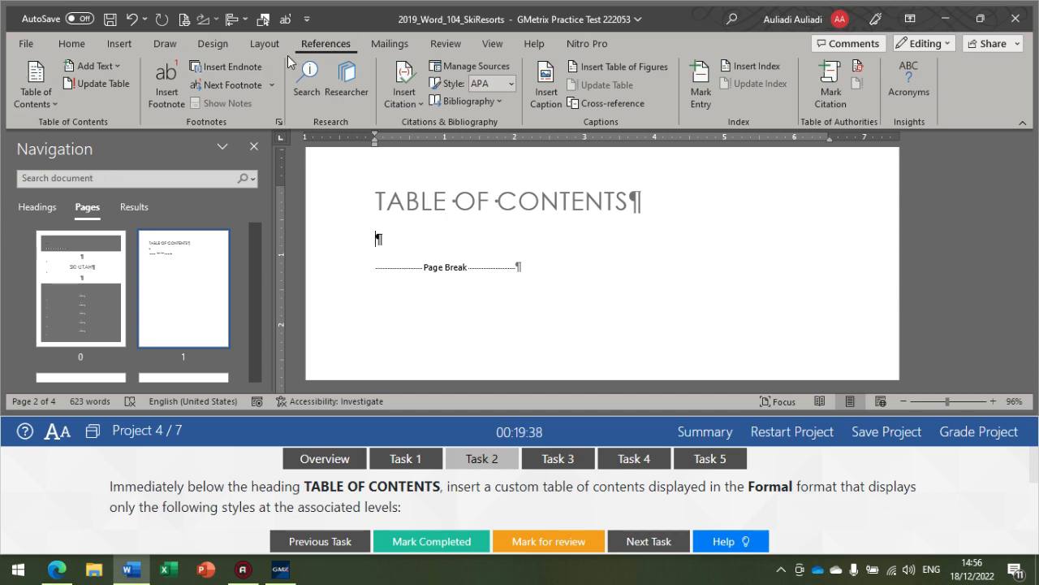
{"action": "left_click", "coordinate": [41, 99]}
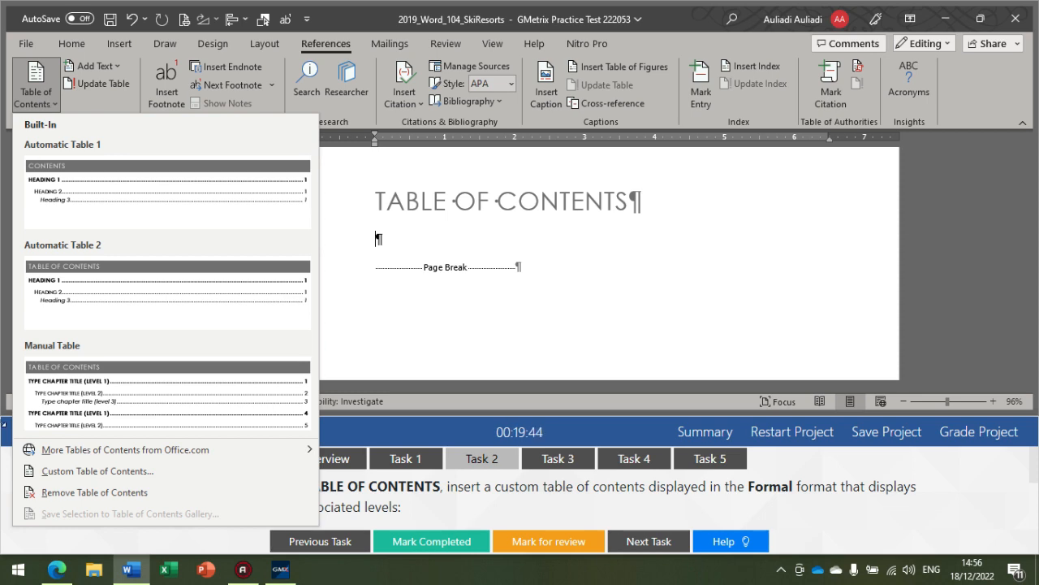
{"action": "left_click", "coordinate": [59, 473]}
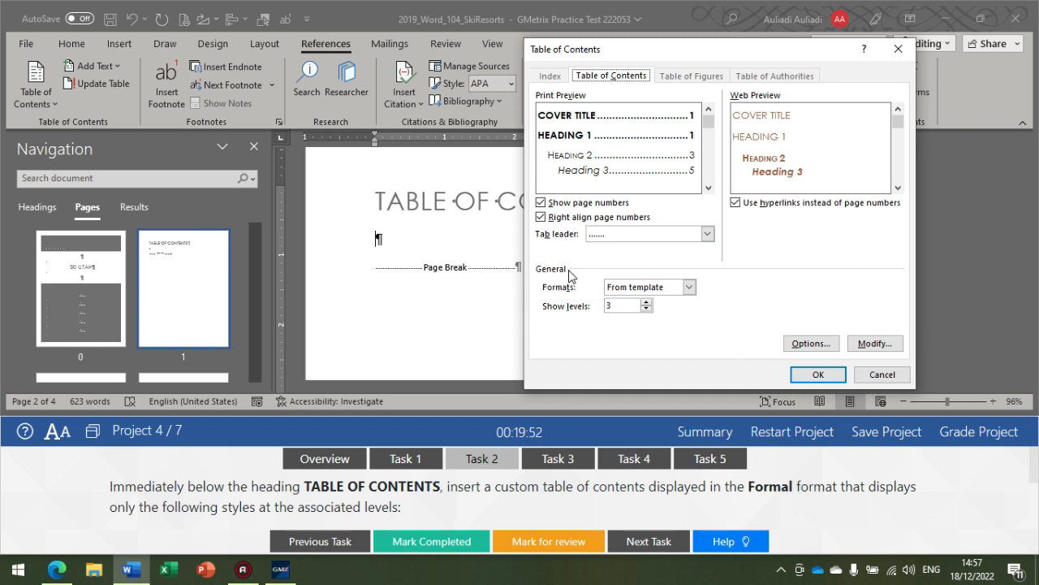
{"action": "left_click", "coordinate": [613, 292]}
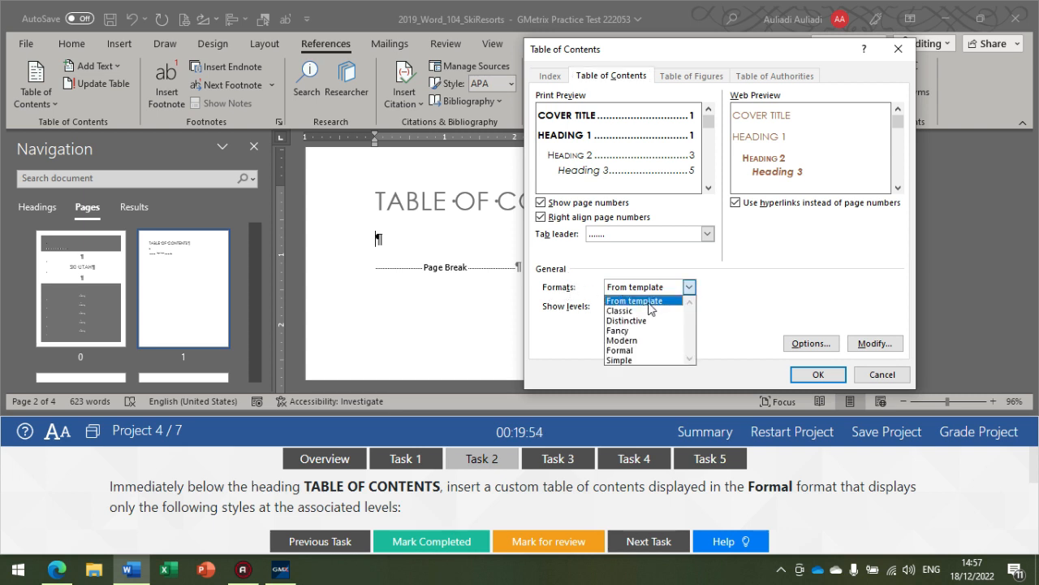
{"action": "left_click", "coordinate": [649, 350]}
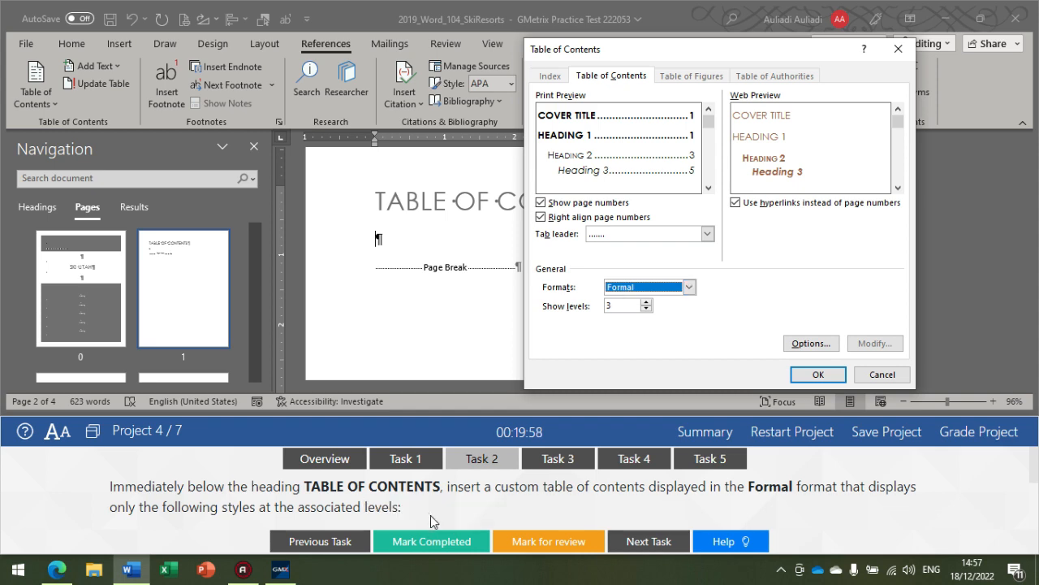
Step: Check the style levels required by the task and set the Caption style to TOC level 4 in the table of contents options
{"action": "scroll", "coordinate": [430, 511], "scroll_direction": "down", "scroll_amount": 2}
{"action": "scroll", "coordinate": [419, 504], "scroll_direction": "up", "scroll_amount": 2}
{"action": "scroll", "coordinate": [325, 499], "scroll_direction": "down", "scroll_amount": 2}
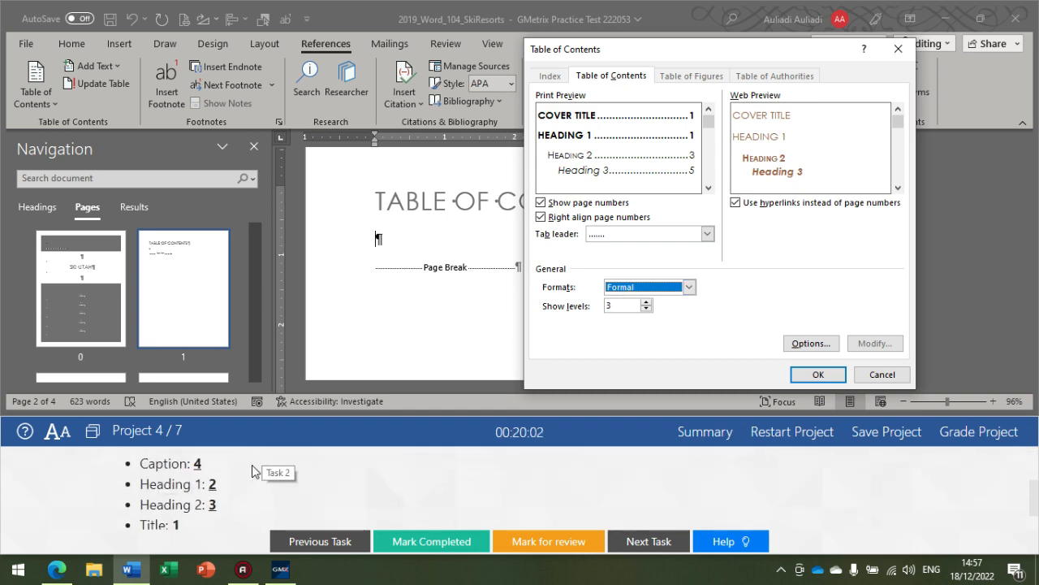
{"action": "scroll", "coordinate": [205, 495], "scroll_direction": "up", "scroll_amount": 2}
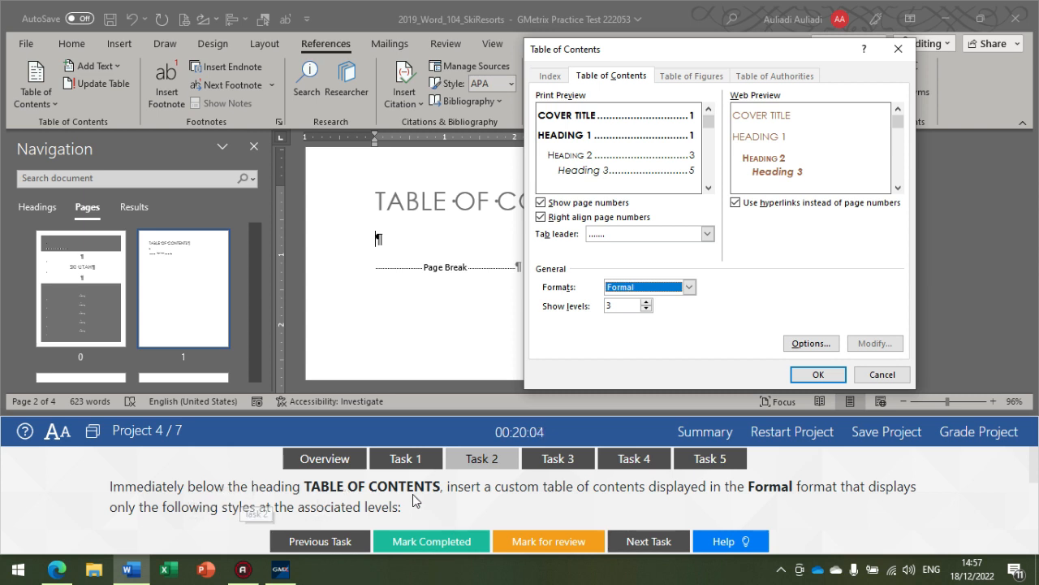
{"action": "scroll", "coordinate": [376, 491], "scroll_direction": "down", "scroll_amount": 1}
{"action": "scroll", "coordinate": [374, 487], "scroll_direction": "down", "scroll_amount": 1}
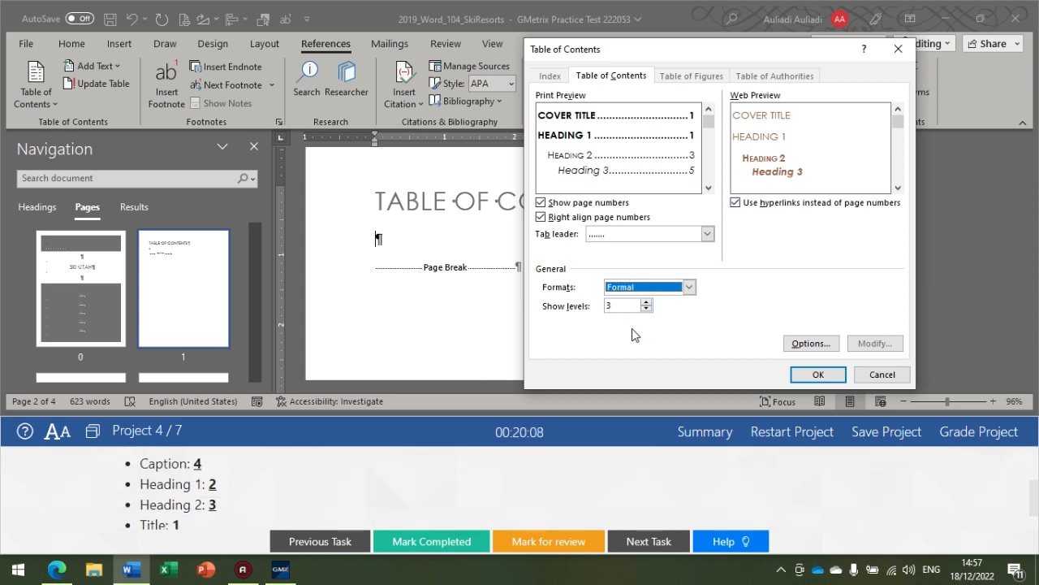
{"action": "left_click", "coordinate": [810, 343]}
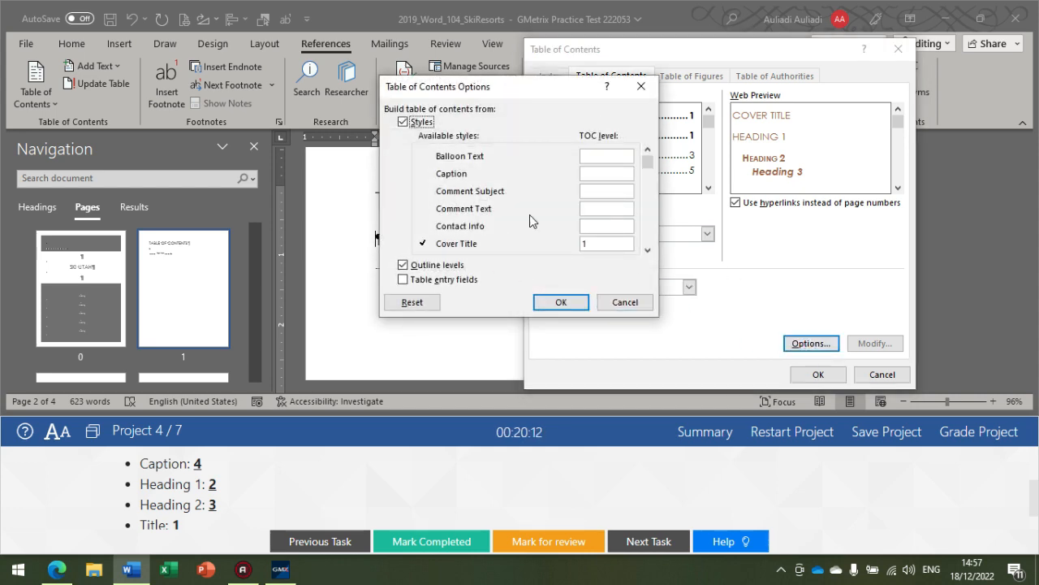
{"action": "scroll", "coordinate": [647, 251], "scroll_direction": "down", "scroll_amount": 2}
{"action": "left_click", "coordinate": [647, 250]}
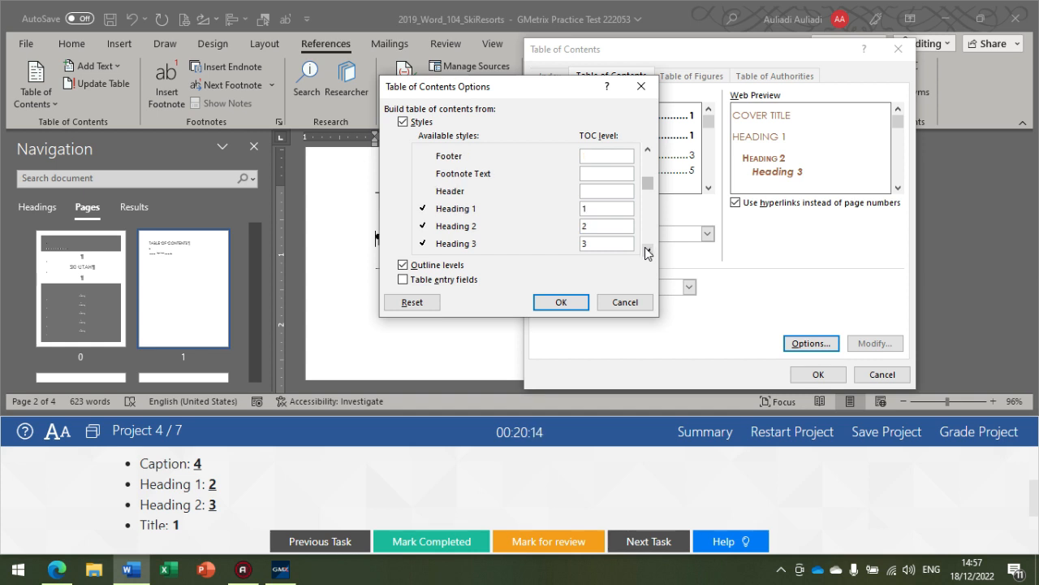
{"action": "scroll", "coordinate": [647, 250], "scroll_direction": "down", "scroll_amount": 10}
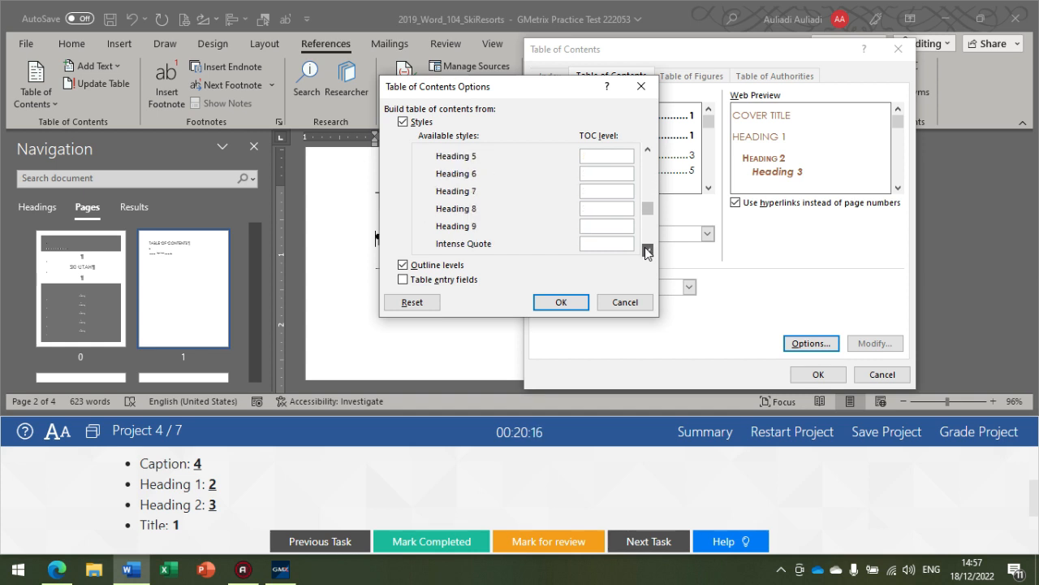
{"action": "scroll", "coordinate": [647, 250], "scroll_direction": "down", "scroll_amount": 5}
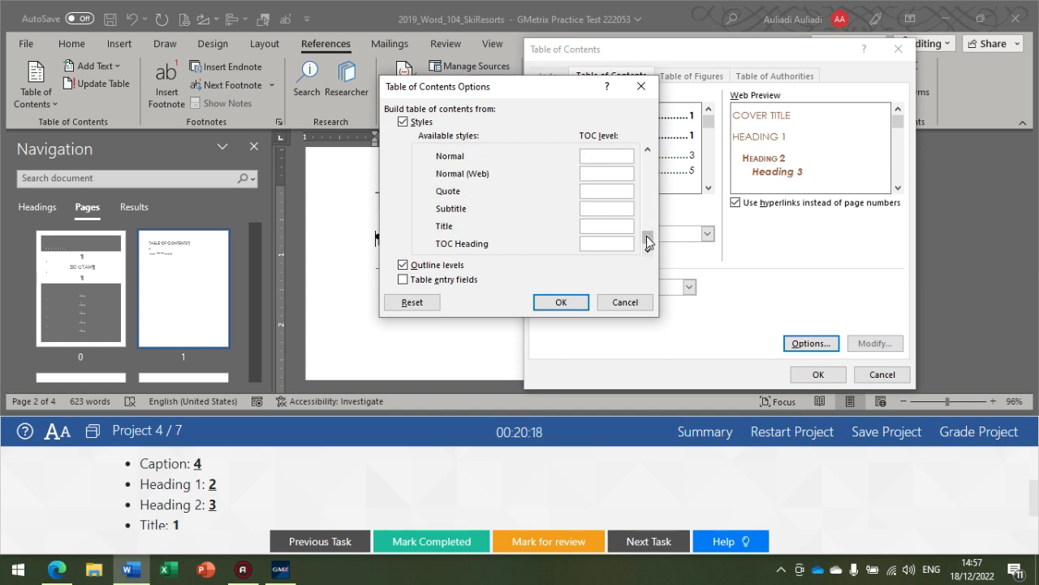
{"action": "left_click_drag", "start_coordinate": [647, 236], "coordinate": [646, 164]}
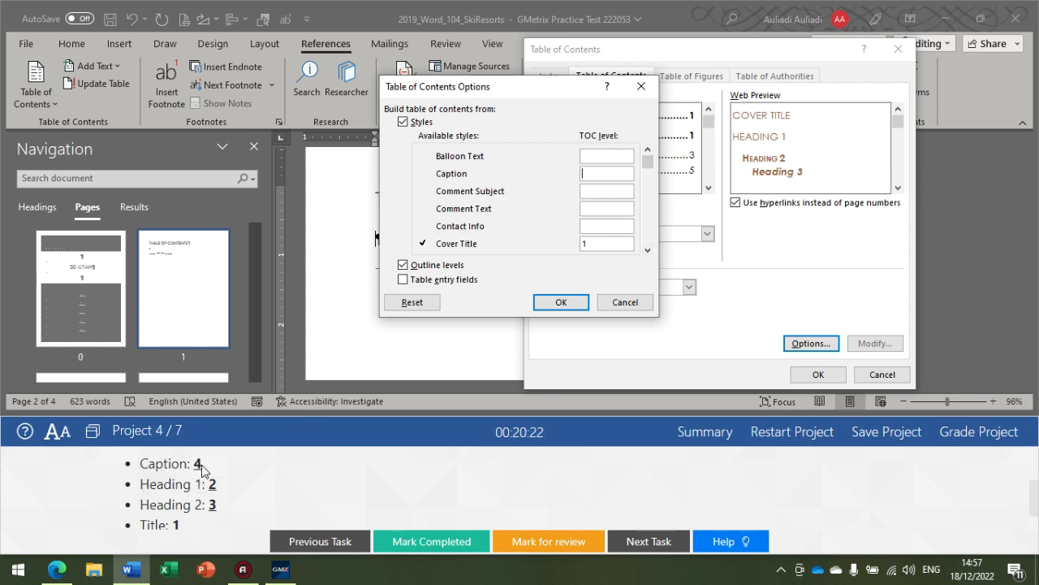
{"action": "type", "text": "4"}
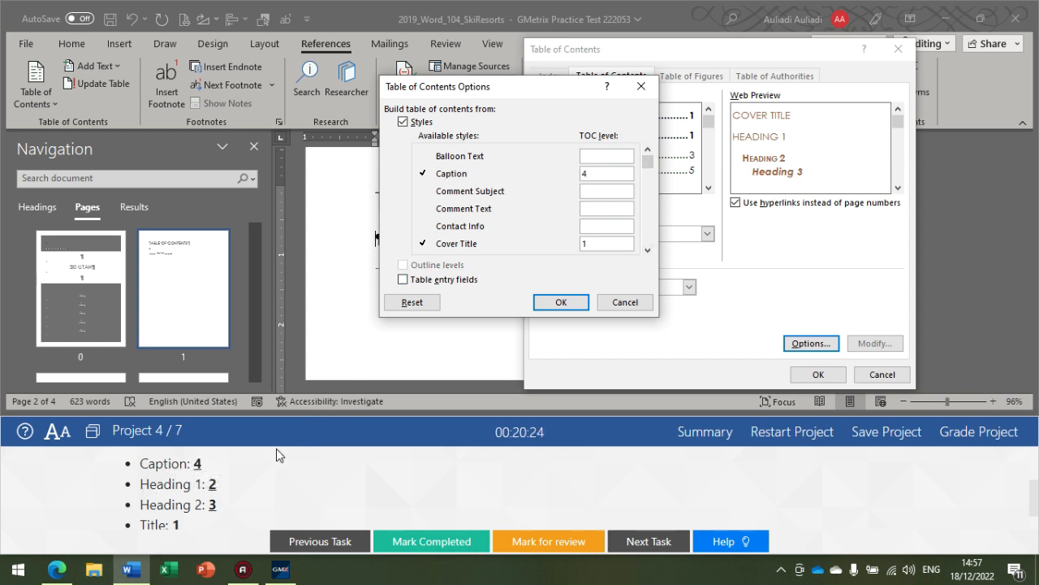
Step: Set the Heading 1 style to TOC level 2 and the Heading 2 style to TOC level 3
{"action": "left_click", "coordinate": [648, 250]}
{"action": "left_click", "coordinate": [647, 250]}
{"action": "left_click", "coordinate": [648, 249]}
{"action": "left_click", "coordinate": [647, 250]}
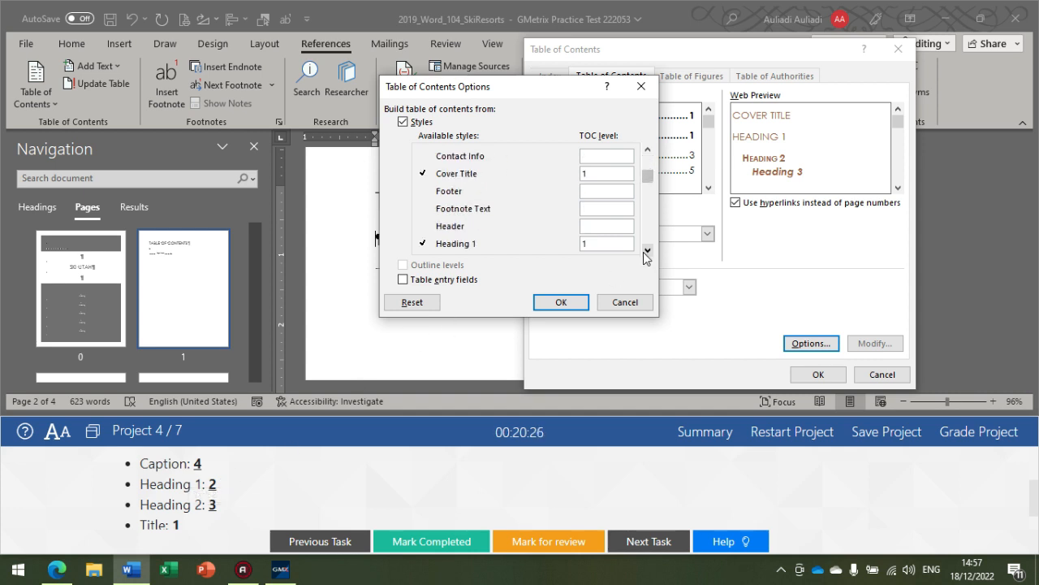
{"action": "left_click", "coordinate": [647, 250]}
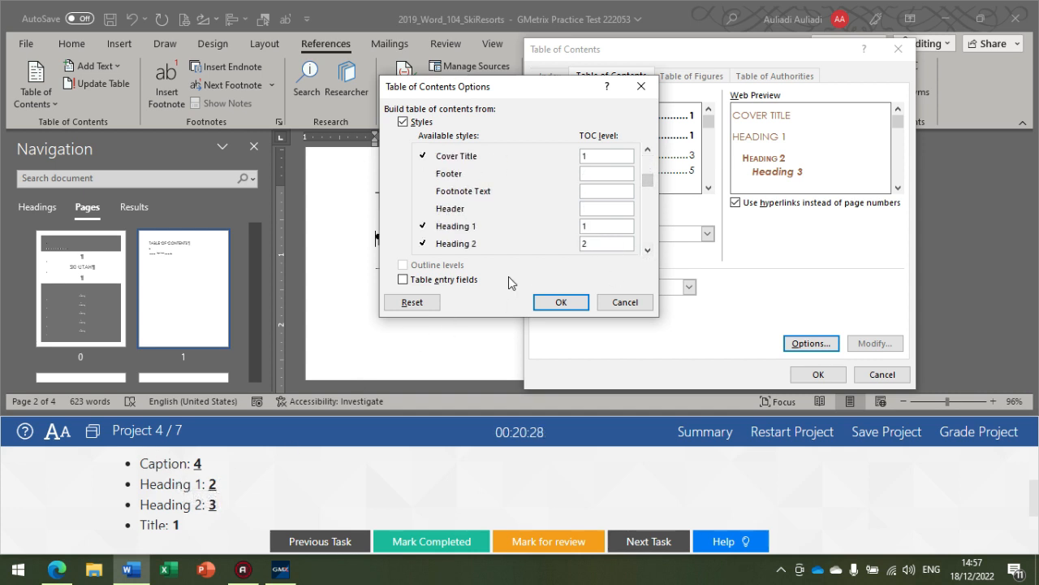
{"action": "type", "text": "2"}
{"action": "type", "text": "3"}
Step: Set the Title style to TOC level 1 and accept the table of contents options
{"action": "scroll", "coordinate": [192, 520], "scroll_direction": "down", "scroll_amount": 1}
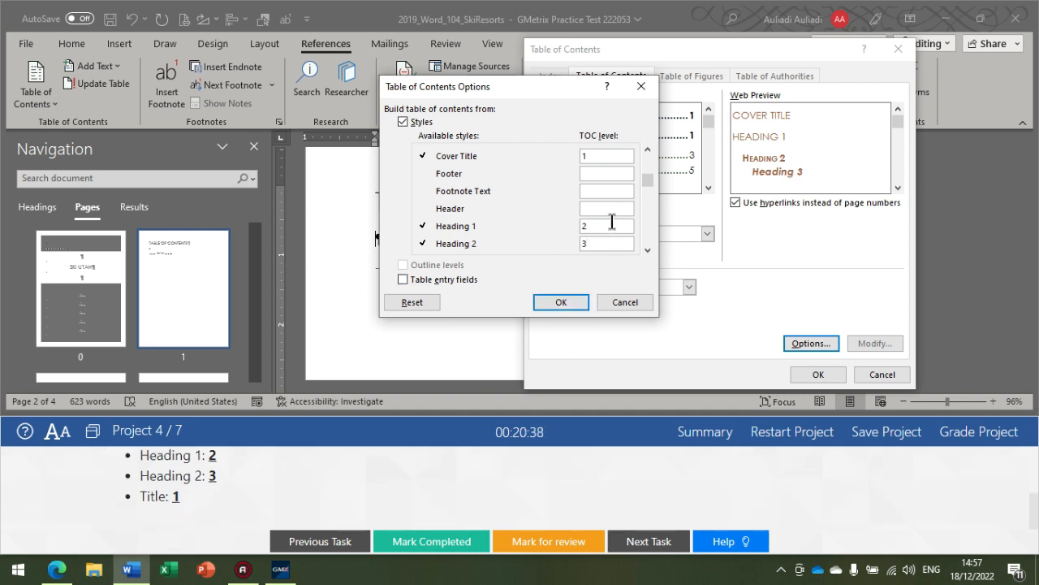
{"action": "left_click", "coordinate": [647, 250]}
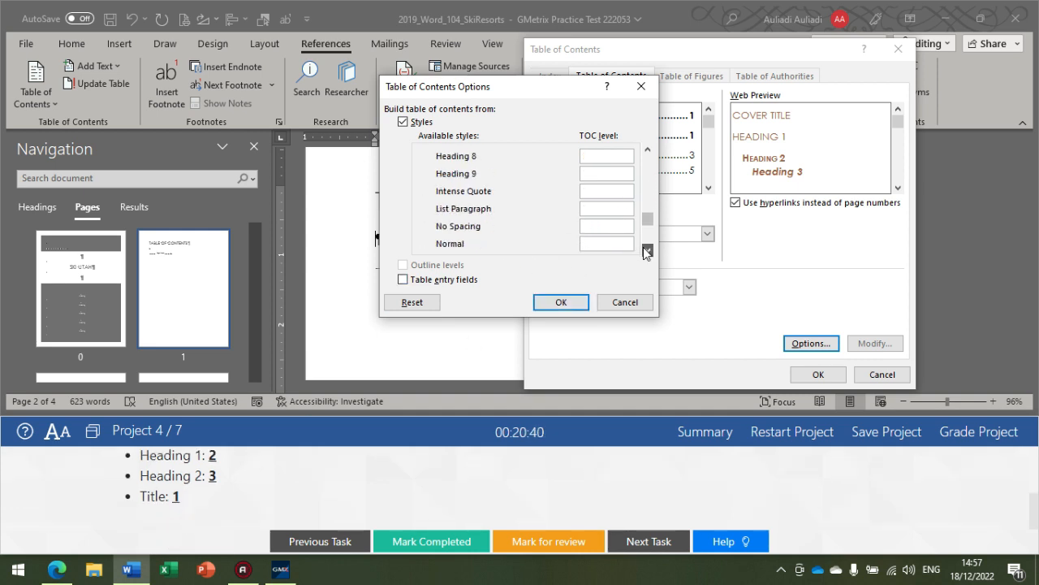
{"action": "left_click", "coordinate": [646, 251]}
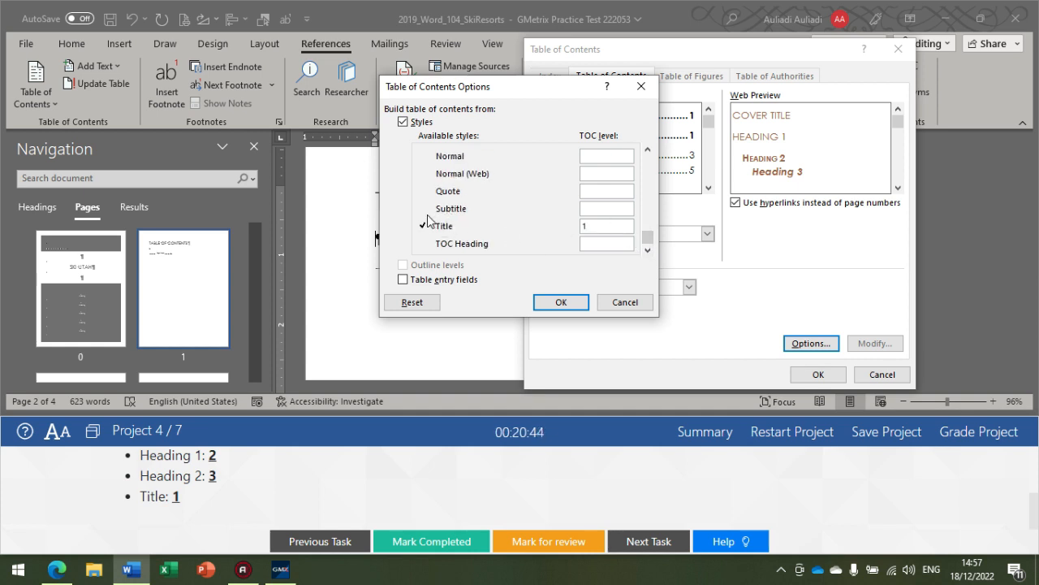
{"action": "scroll", "coordinate": [181, 507], "scroll_direction": "up", "scroll_amount": 3}
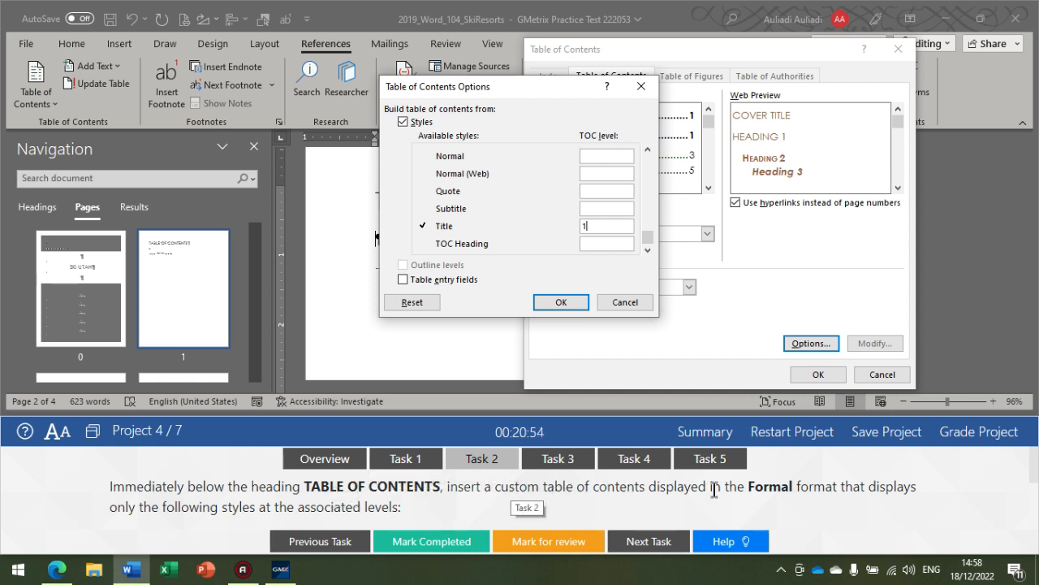
{"action": "left_click", "coordinate": [561, 302]}
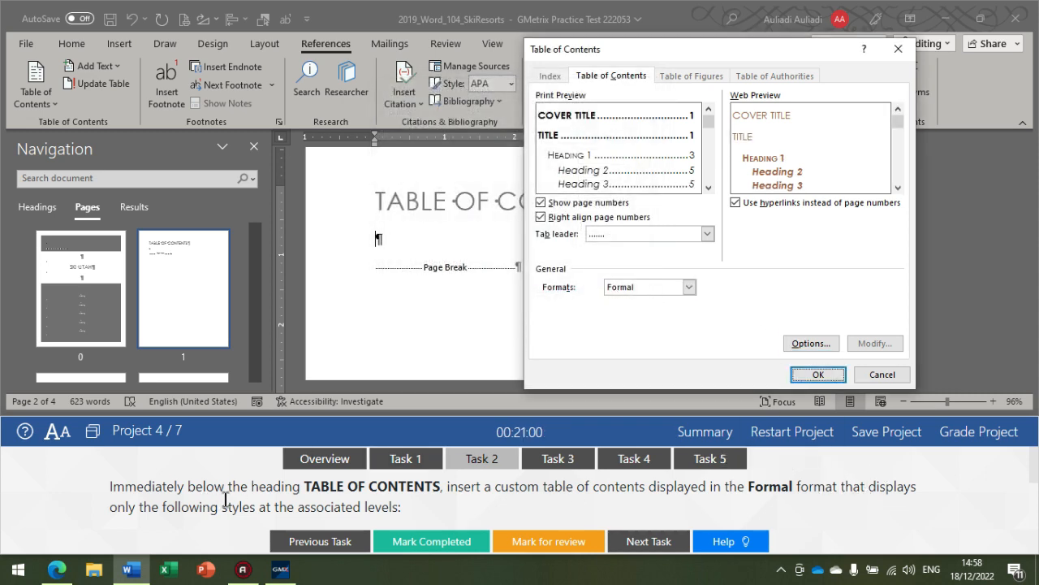
Step: Reopen the table of contents options and check the Caption, Heading 1, Heading 2 and Title levels against the Task 2 requirements
{"action": "scroll", "coordinate": [232, 487], "scroll_direction": "down", "scroll_amount": 2}
{"action": "scroll", "coordinate": [319, 494], "scroll_direction": "up", "scroll_amount": 2}
{"action": "scroll", "coordinate": [320, 494], "scroll_direction": "down", "scroll_amount": 2}
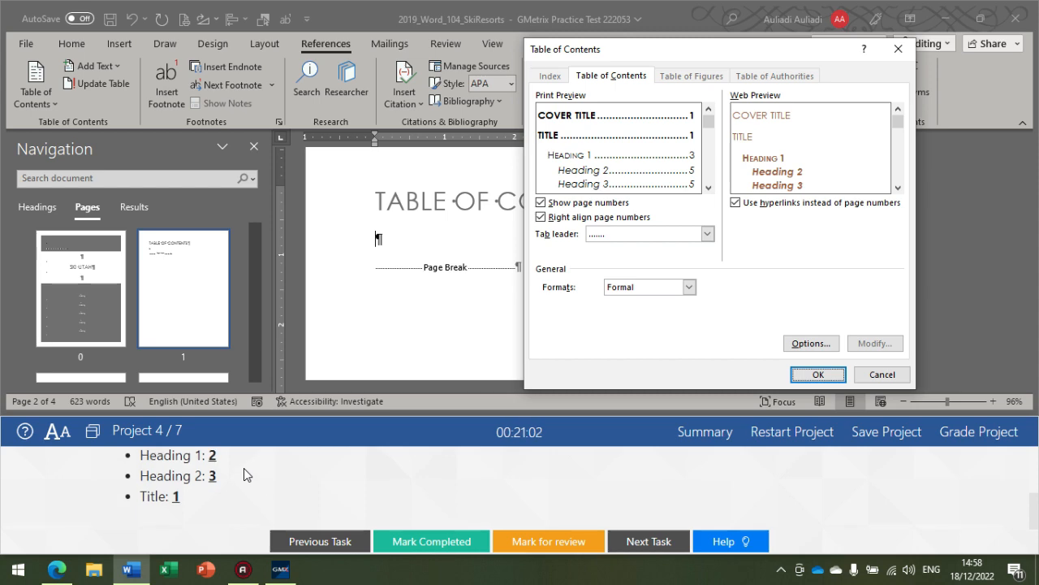
{"action": "scroll", "coordinate": [214, 482], "scroll_direction": "up", "scroll_amount": 2}
{"action": "scroll", "coordinate": [201, 487], "scroll_direction": "down", "scroll_amount": 2}
{"action": "left_click", "coordinate": [811, 343]}
{"action": "scroll", "coordinate": [244, 484], "scroll_direction": "up", "scroll_amount": 2}
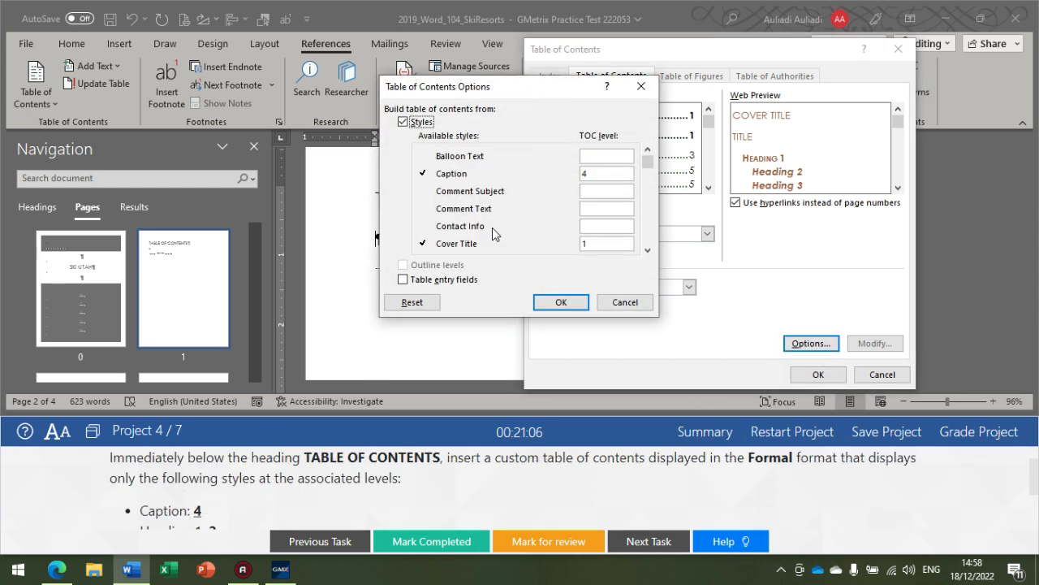
{"action": "scroll", "coordinate": [250, 488], "scroll_direction": "down", "scroll_amount": 2}
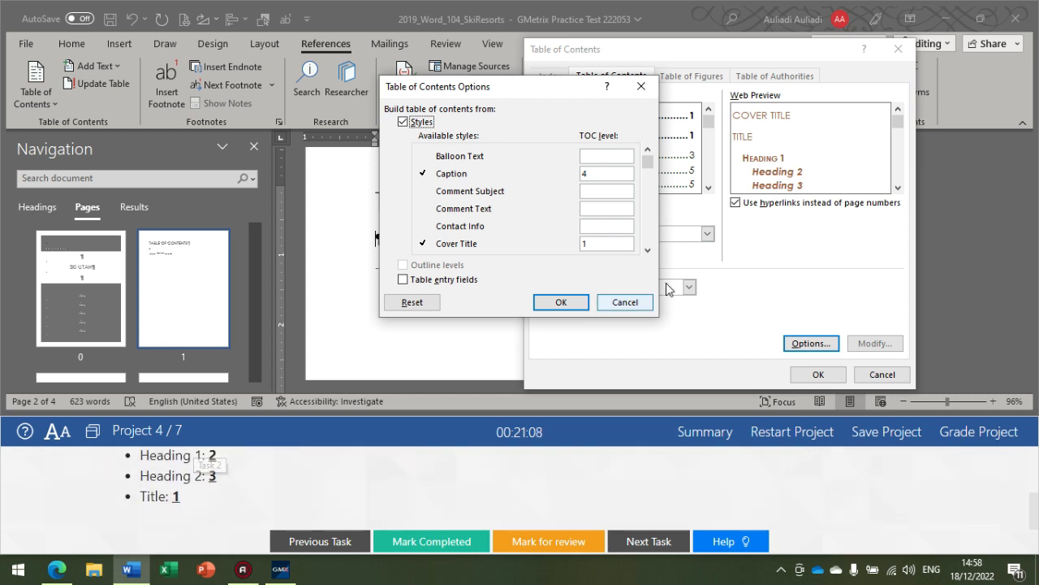
{"action": "left_click", "coordinate": [648, 250]}
{"action": "left_click", "coordinate": [647, 250]}
{"action": "left_click", "coordinate": [647, 251]}
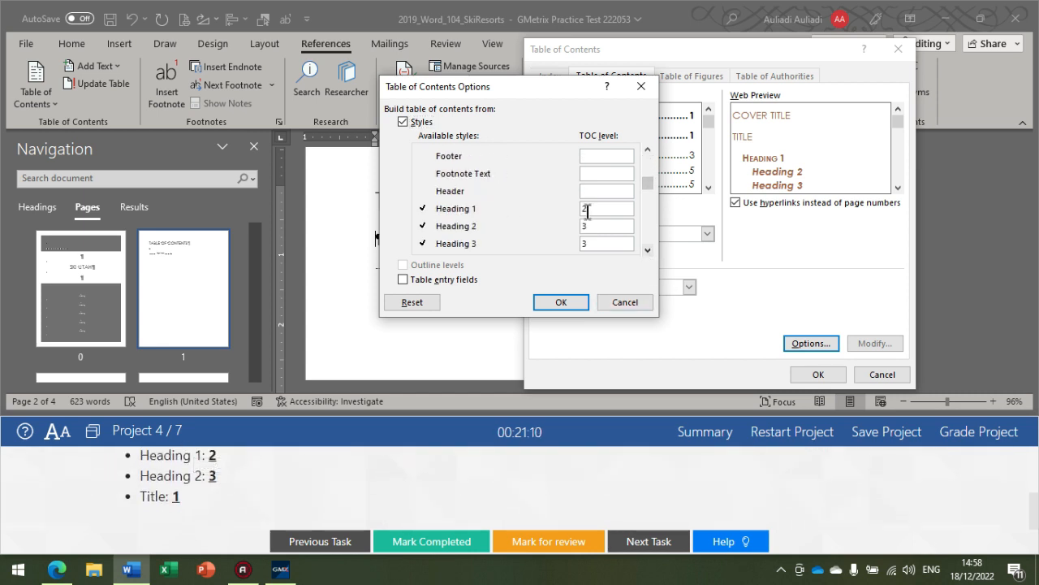
{"action": "type", "text": "3"}
{"action": "left_click", "coordinate": [648, 250]}
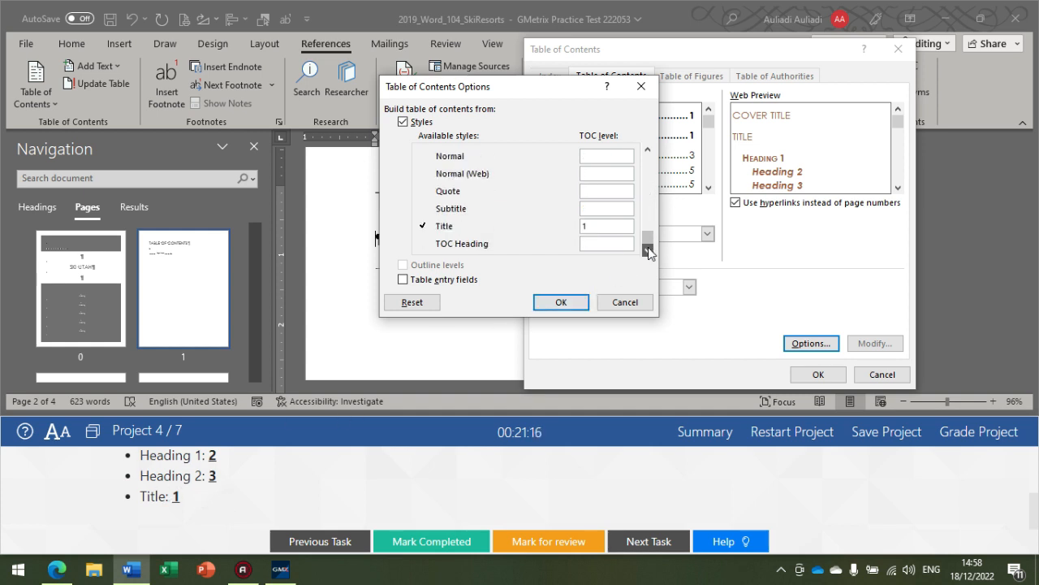
Step: Accept the options, insert the custom table of contents below the TABLE OF CONTENTS heading, and review it against the task
{"action": "left_click", "coordinate": [564, 302]}
{"action": "left_click", "coordinate": [808, 375]}
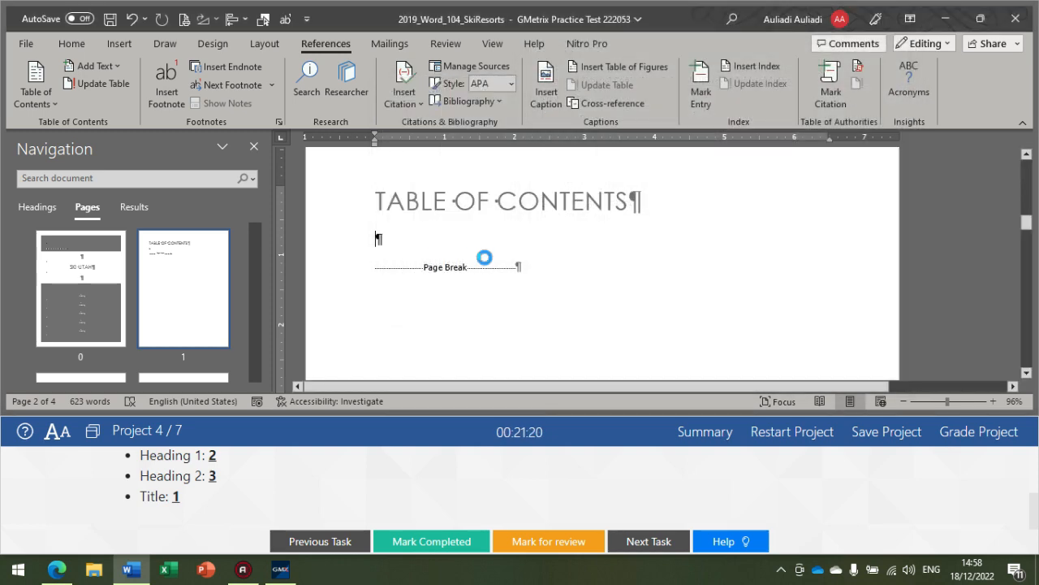
{"action": "scroll", "coordinate": [465, 260], "scroll_direction": "down", "scroll_amount": 3}
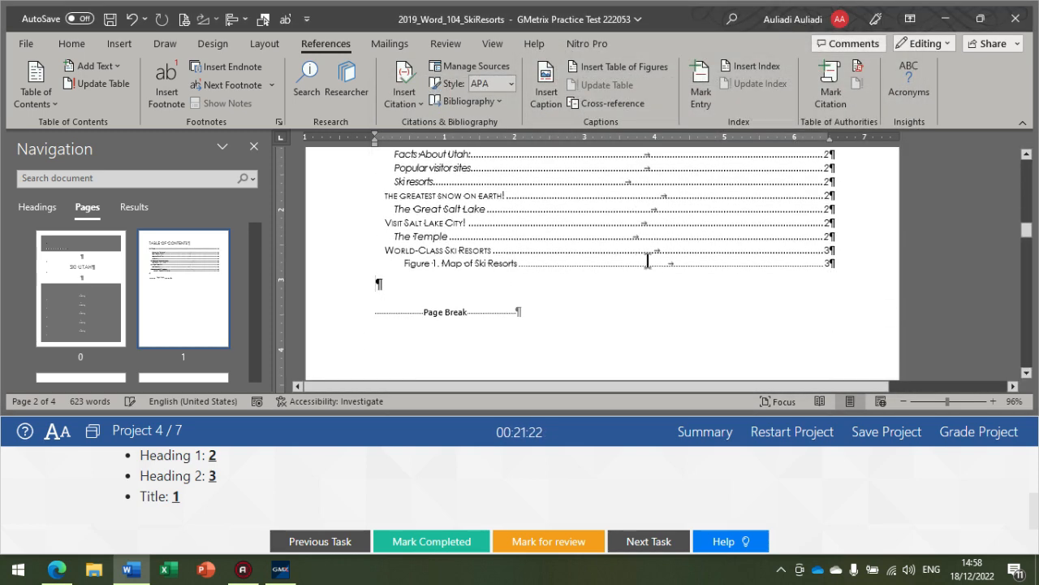
{"action": "scroll", "coordinate": [584, 288], "scroll_direction": "up", "scroll_amount": 1}
{"action": "scroll", "coordinate": [544, 264], "scroll_direction": "up", "scroll_amount": 1}
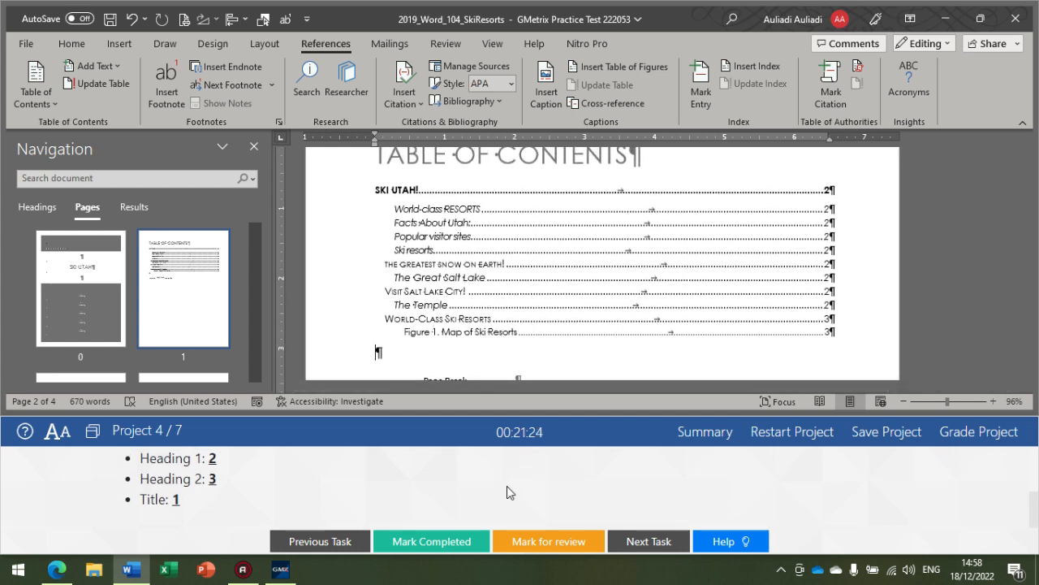
{"action": "scroll", "coordinate": [506, 486], "scroll_direction": "up", "scroll_amount": 3}
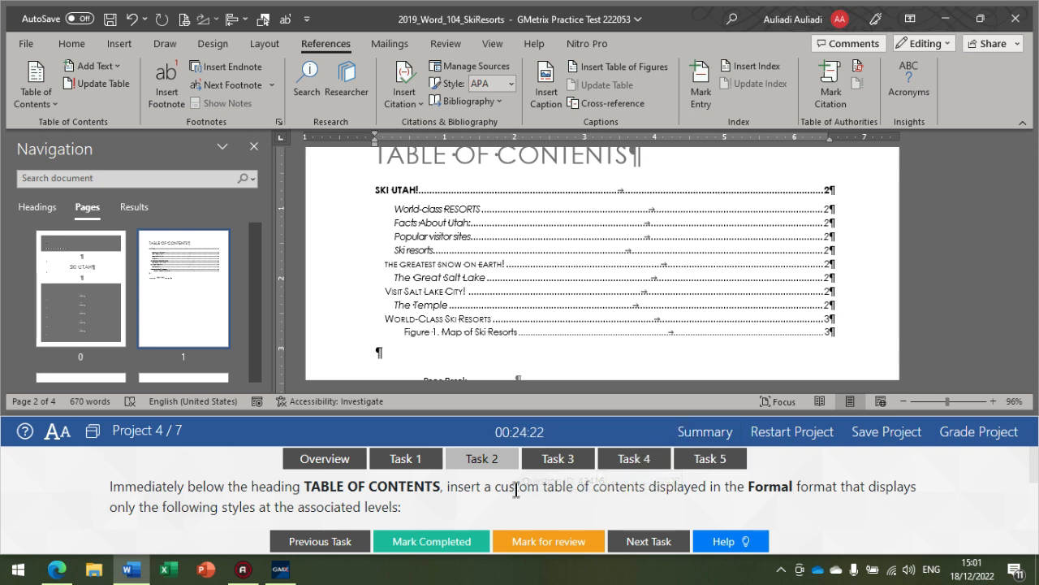
{"action": "scroll", "coordinate": [523, 487], "scroll_direction": "down", "scroll_amount": 3}
{"action": "scroll", "coordinate": [518, 496], "scroll_direction": "up", "scroll_amount": 3}
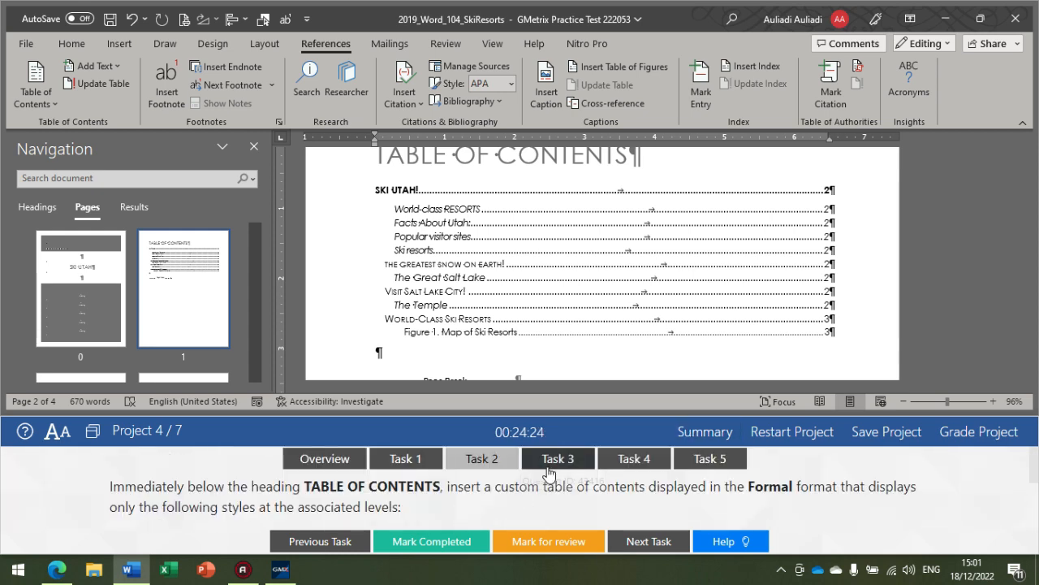
Step: Show Task 3 and select the tabbed text on the last page from Resort Name to the end of the document
{"action": "left_click", "coordinate": [599, 466]}
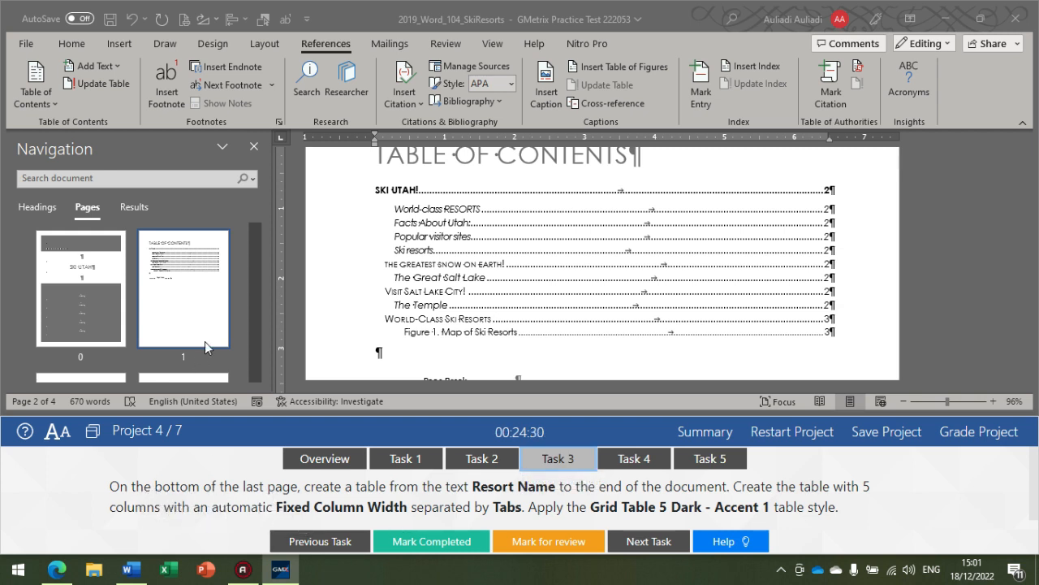
{"action": "scroll", "coordinate": [205, 341], "scroll_direction": "down", "scroll_amount": 3}
{"action": "left_click", "coordinate": [198, 338]}
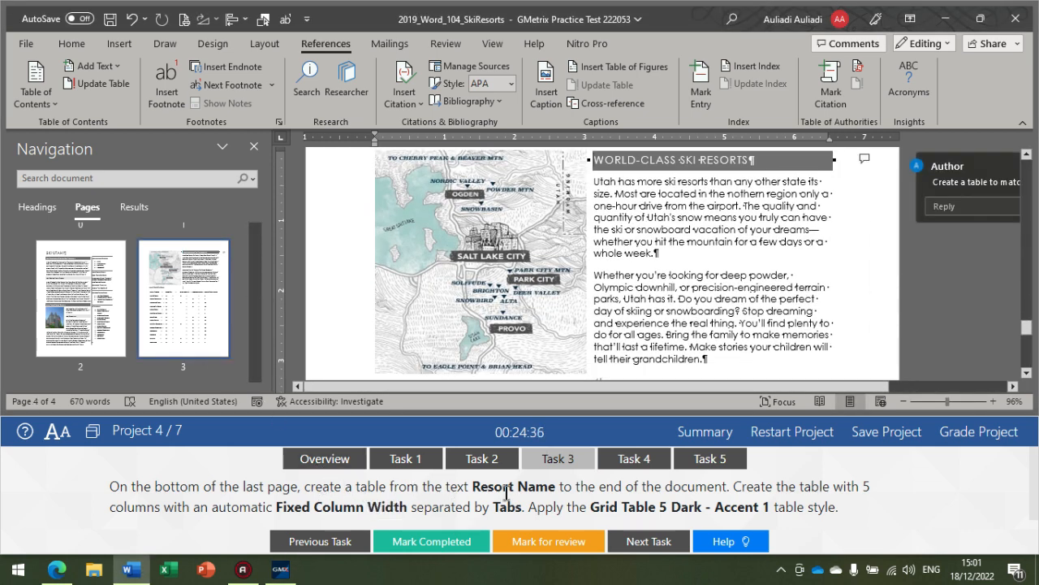
{"action": "scroll", "coordinate": [553, 290], "scroll_direction": "down", "scroll_amount": 1}
{"action": "scroll", "coordinate": [553, 290], "scroll_direction": "down", "scroll_amount": 3}
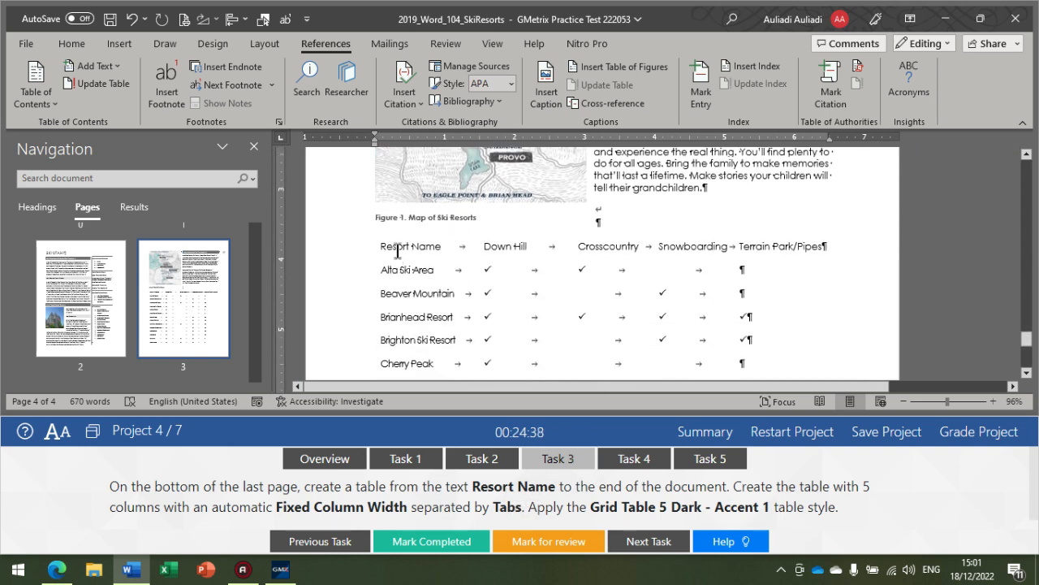
{"action": "scroll", "coordinate": [398, 250], "scroll_direction": "down", "scroll_amount": 1}
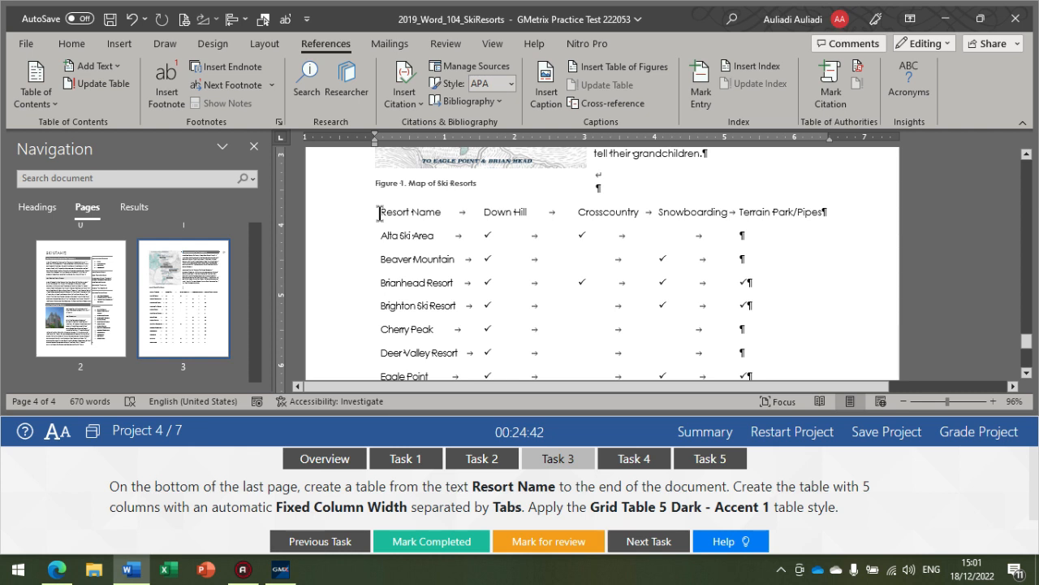
{"action": "left_click_drag", "start_coordinate": [379, 213], "coordinate": [768, 281]}
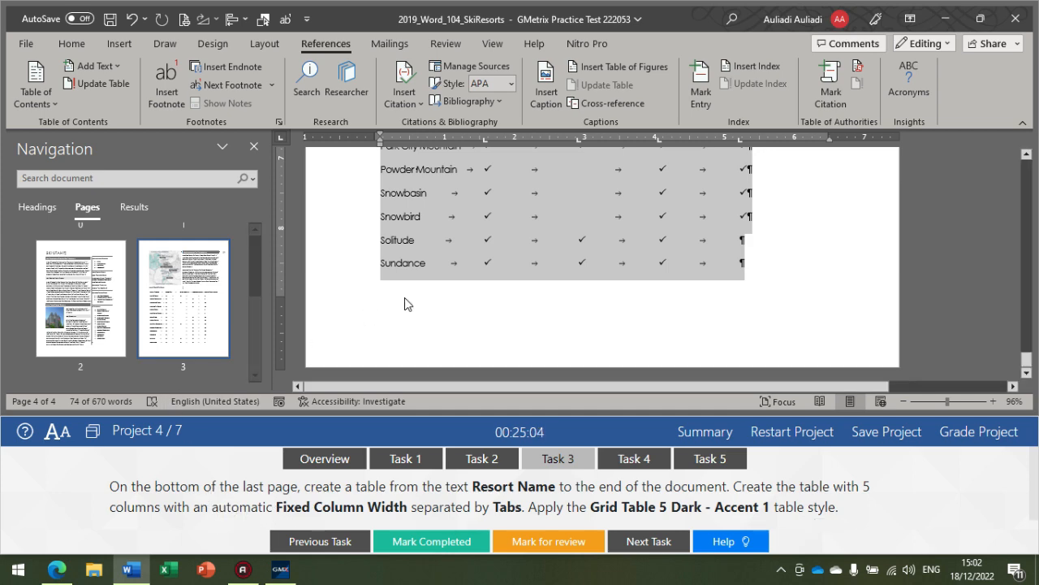
{"action": "scroll", "coordinate": [464, 265], "scroll_direction": "up", "scroll_amount": 4}
{"action": "scroll", "coordinate": [479, 279], "scroll_direction": "up", "scroll_amount": 2}
{"action": "scroll", "coordinate": [487, 276], "scroll_direction": "down", "scroll_amount": 4}
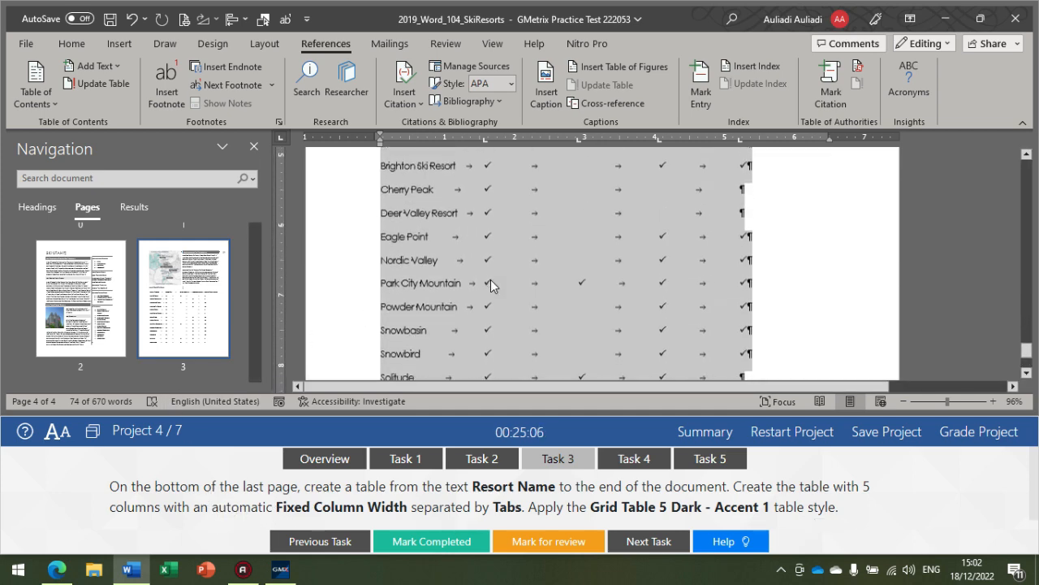
{"action": "scroll", "coordinate": [487, 274], "scroll_direction": "up", "scroll_amount": 3}
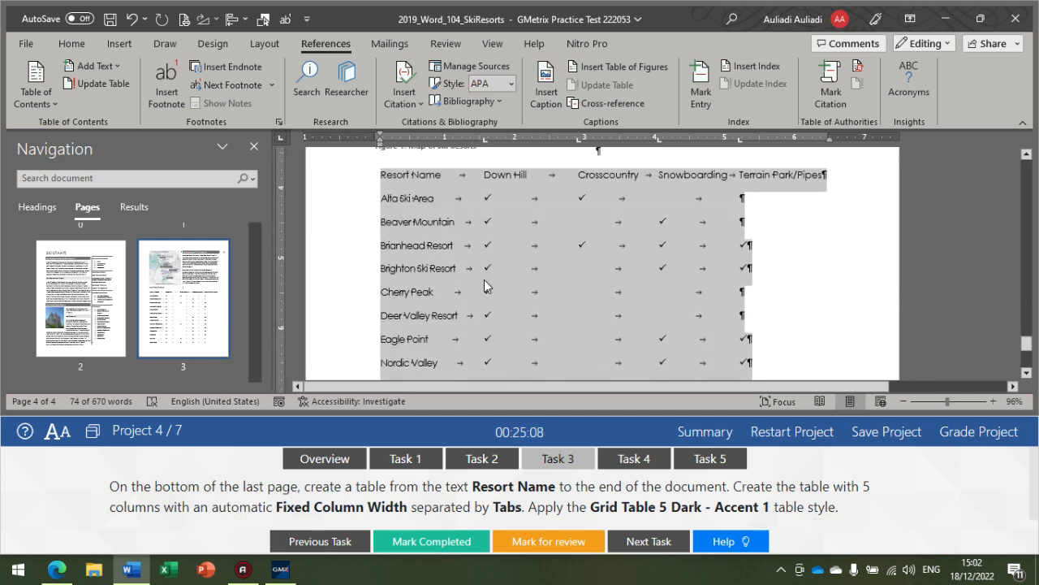
{"action": "scroll", "coordinate": [422, 223], "scroll_direction": "up", "scroll_amount": 1}
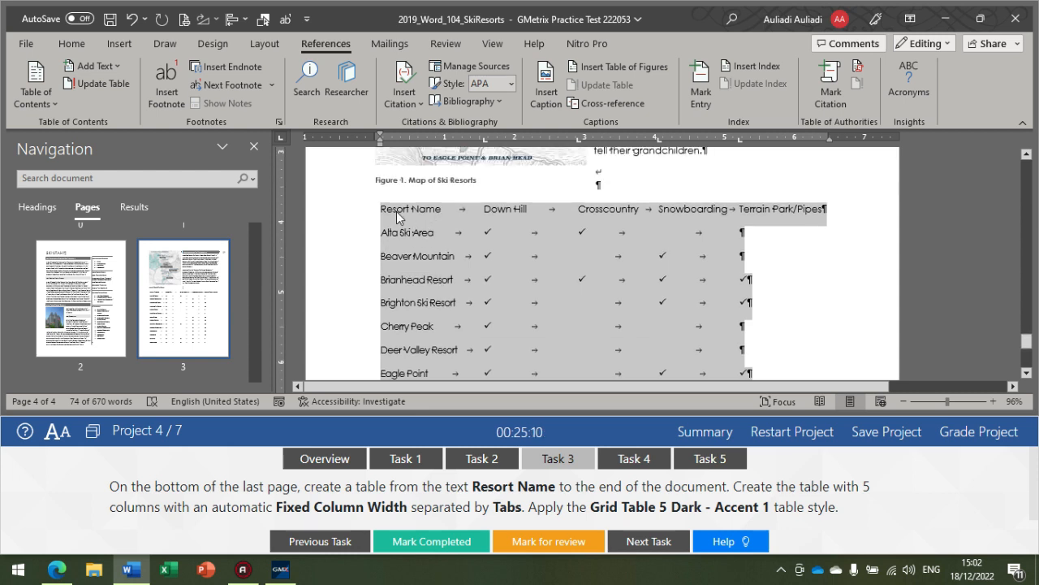
{"action": "scroll", "coordinate": [808, 291], "scroll_direction": "down", "scroll_amount": 5}
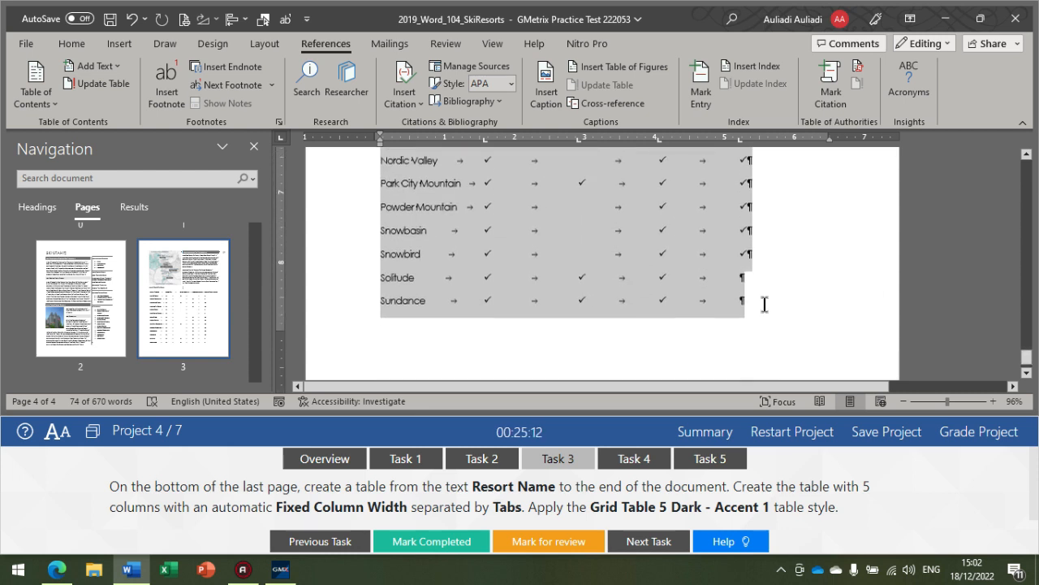
{"action": "scroll", "coordinate": [604, 284], "scroll_direction": "up", "scroll_amount": 6}
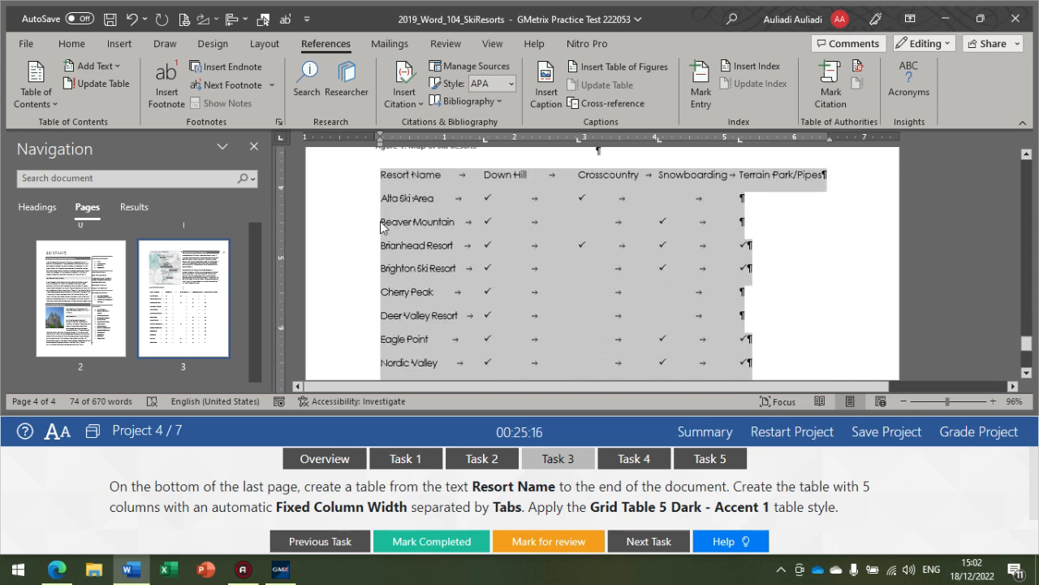
Step: Convert the selected text to a table with 5 columns, an automatic fixed column width, and text separated at tabs
{"action": "left_click", "coordinate": [132, 49]}
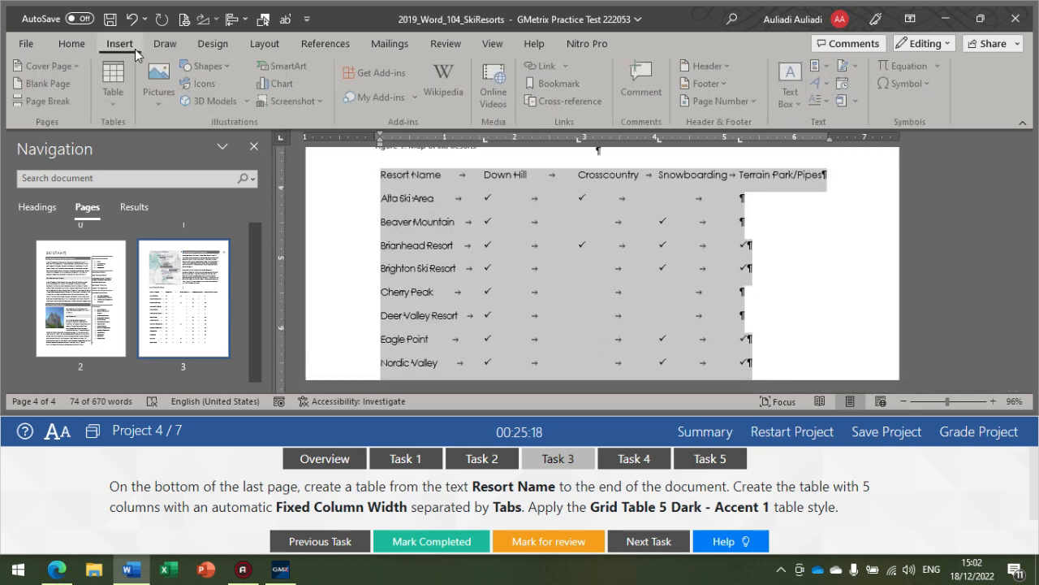
{"action": "left_click", "coordinate": [122, 101]}
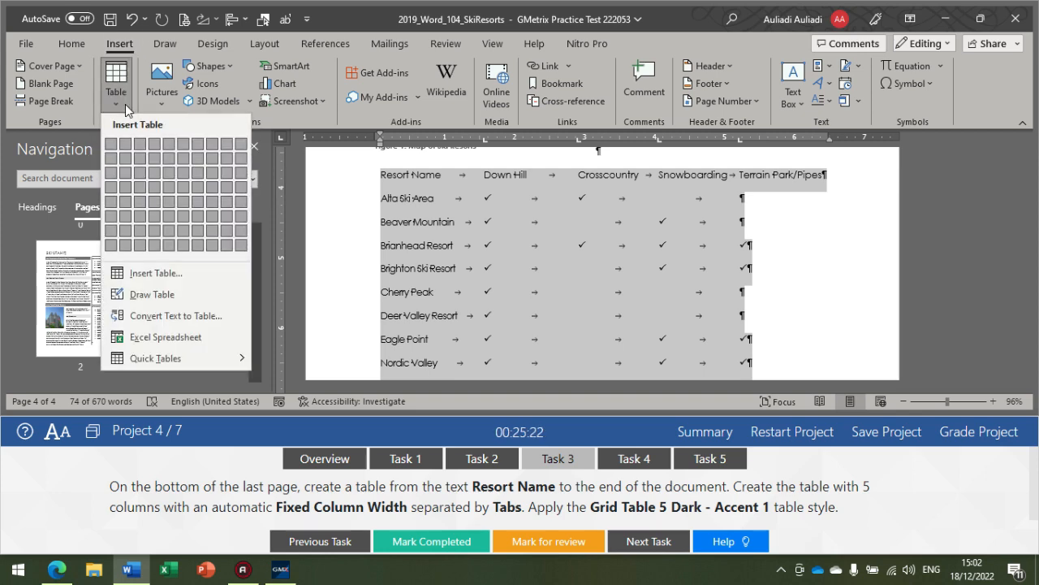
{"action": "left_click", "coordinate": [192, 317]}
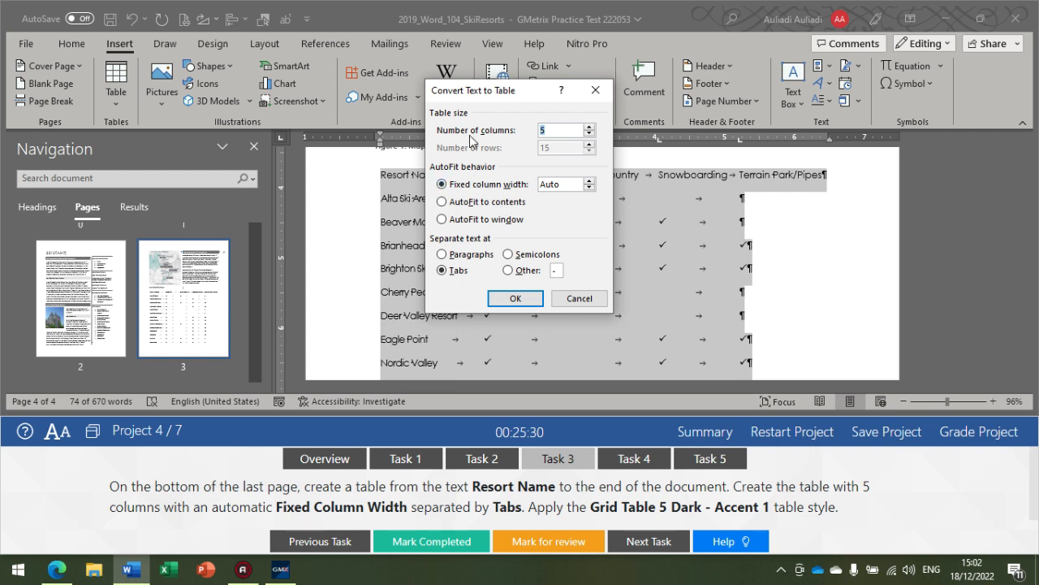
{"action": "left_click", "coordinate": [589, 127]}
{"action": "left_click", "coordinate": [461, 186]}
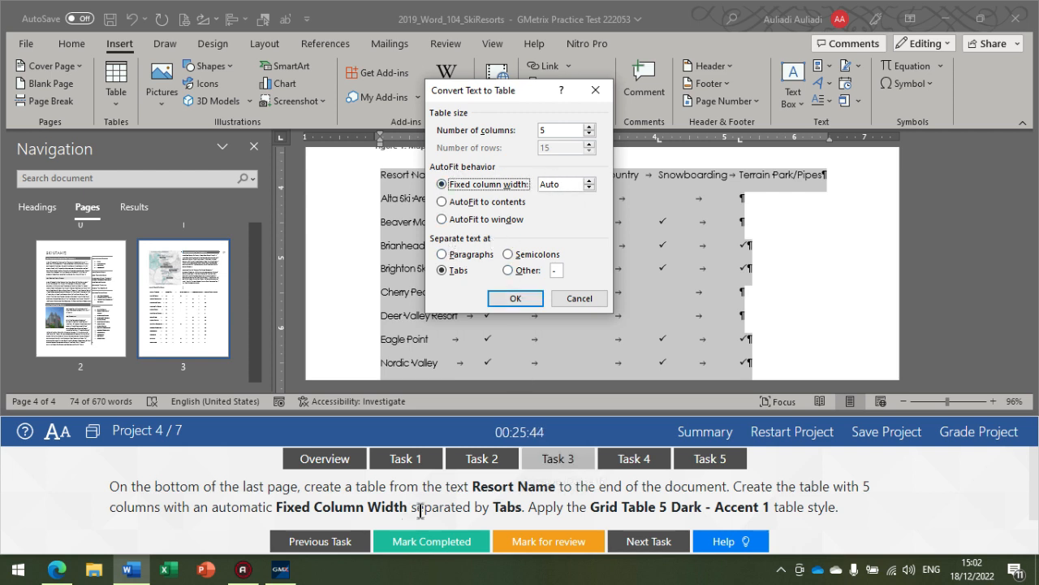
{"action": "left_click", "coordinate": [449, 273]}
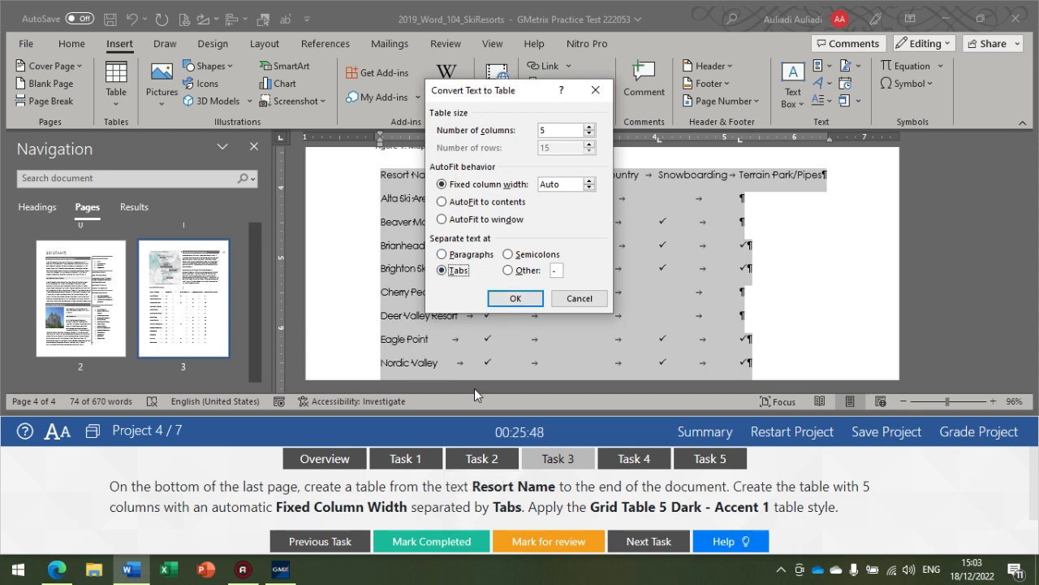
{"action": "left_click", "coordinate": [518, 295]}
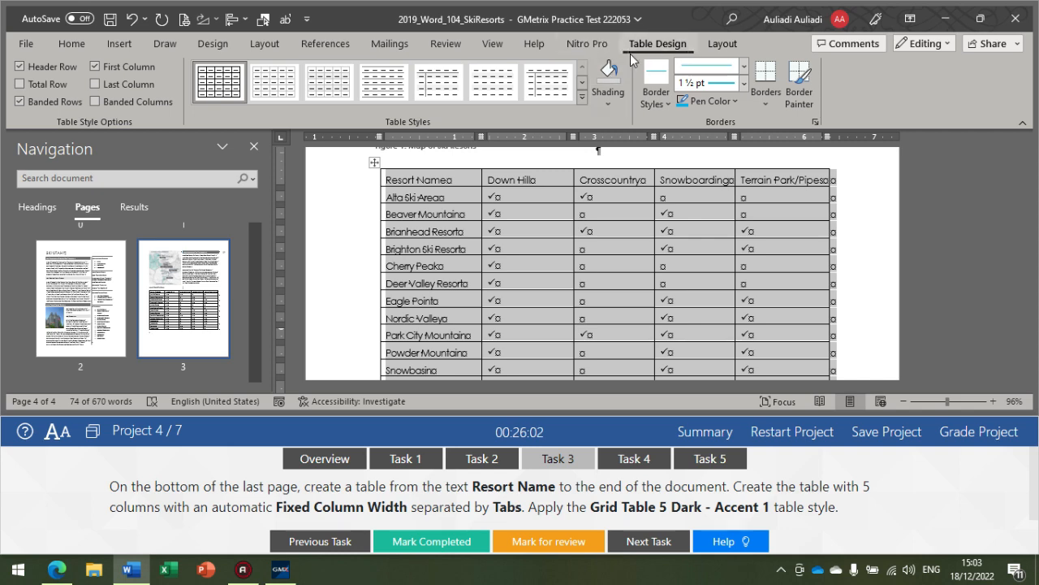
Step: Apply the Grid Table 5 Dark - Accent 1 style to the resort table and look over the formatted rows
{"action": "left_click", "coordinate": [580, 94]}
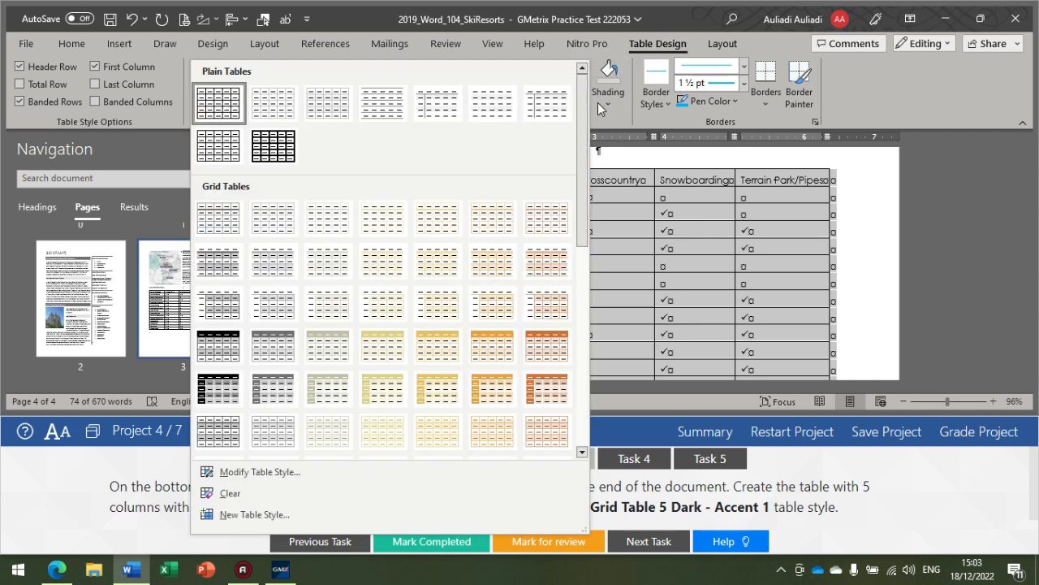
{"action": "left_click", "coordinate": [616, 120]}
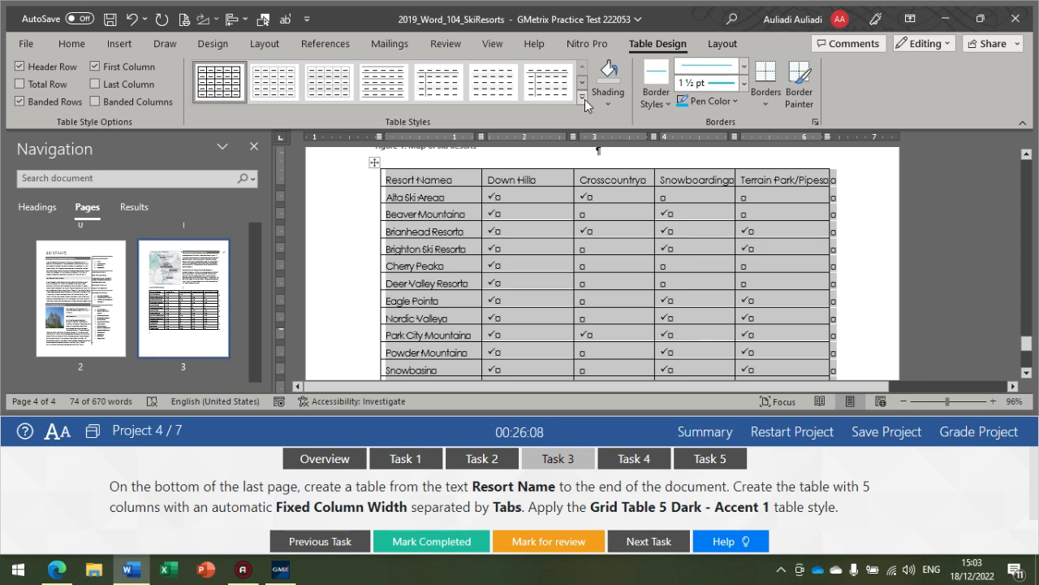
{"action": "left_click", "coordinate": [584, 99]}
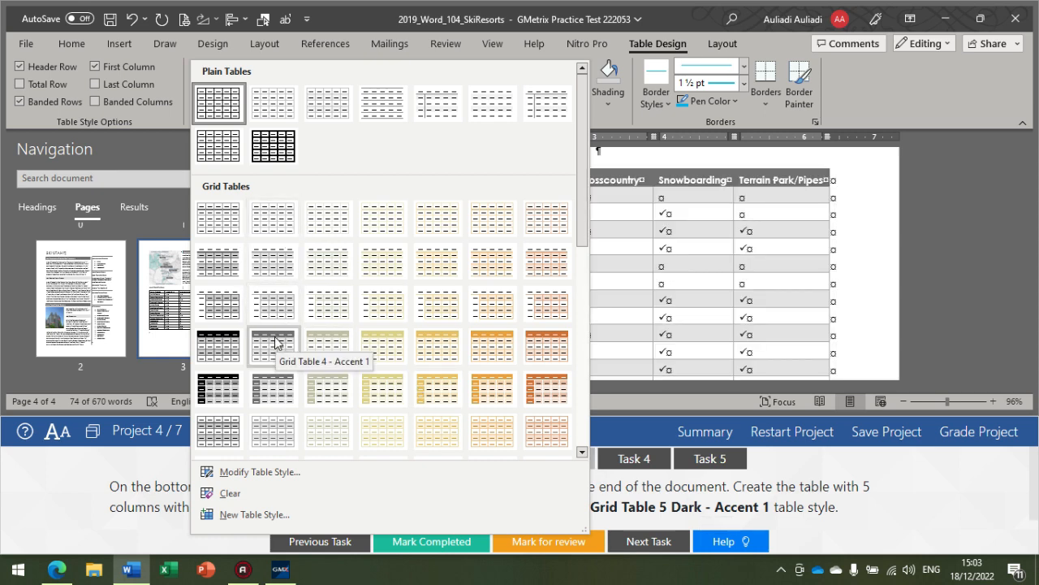
{"action": "left_click", "coordinate": [288, 380]}
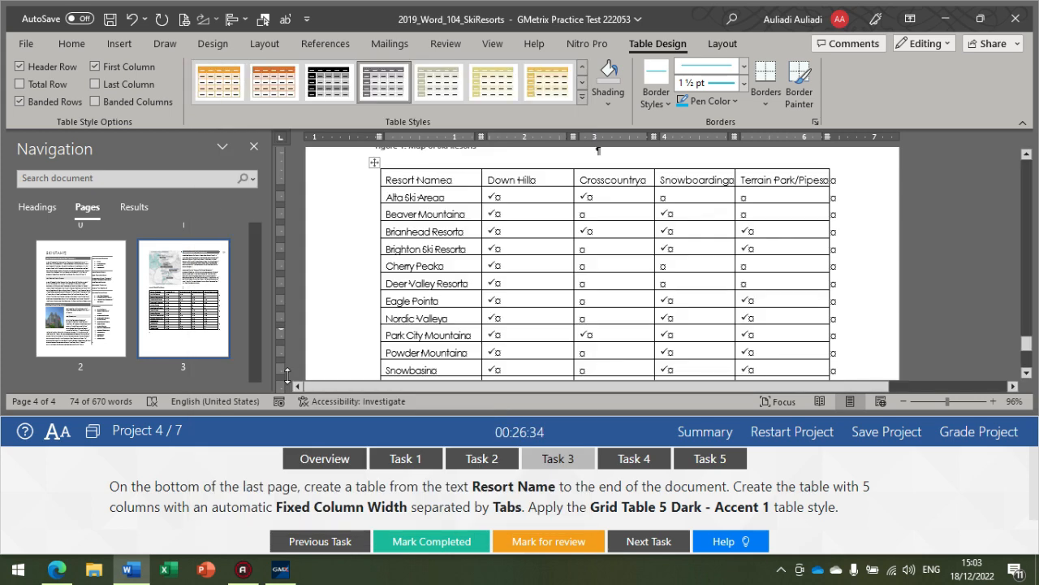
{"action": "scroll", "coordinate": [507, 224], "scroll_direction": "down", "scroll_amount": 5}
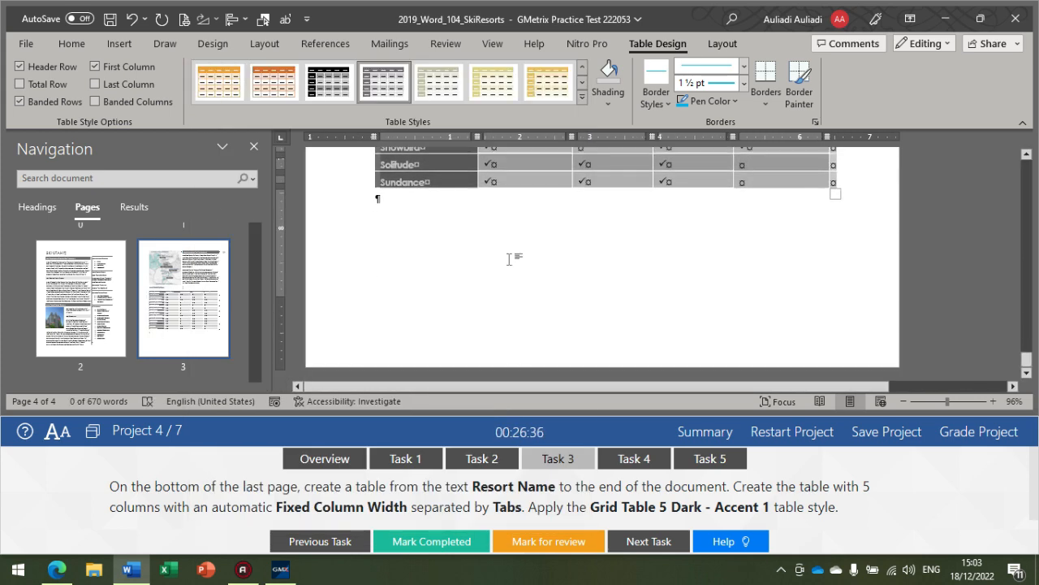
{"action": "scroll", "coordinate": [520, 251], "scroll_direction": "up", "scroll_amount": 6}
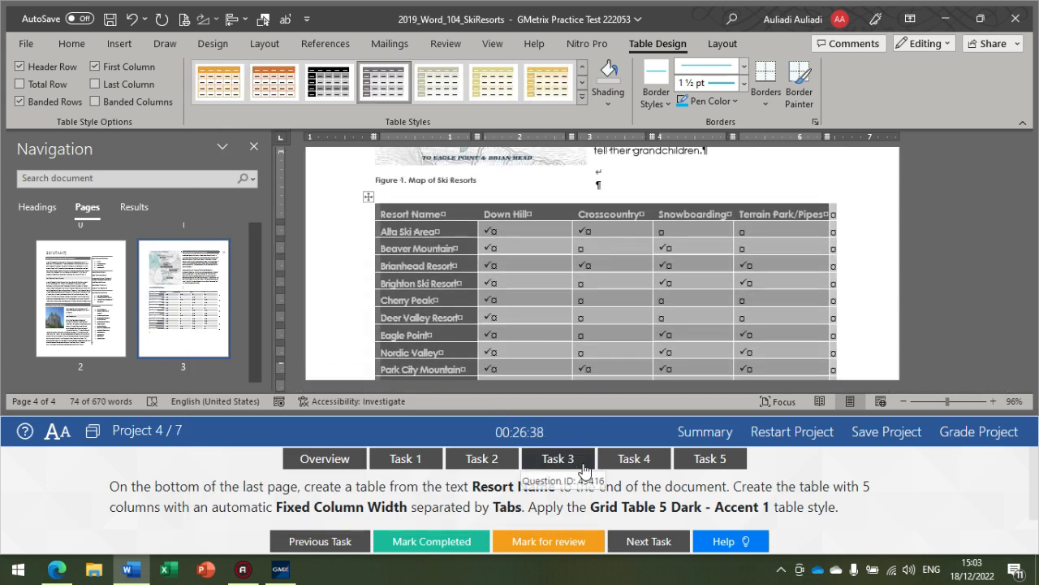
Step: Show Task 4 and find the SKI RESORTS list in the sidebar on page 3
{"action": "left_click", "coordinate": [642, 460]}
{"action": "left_click", "coordinate": [642, 463]}
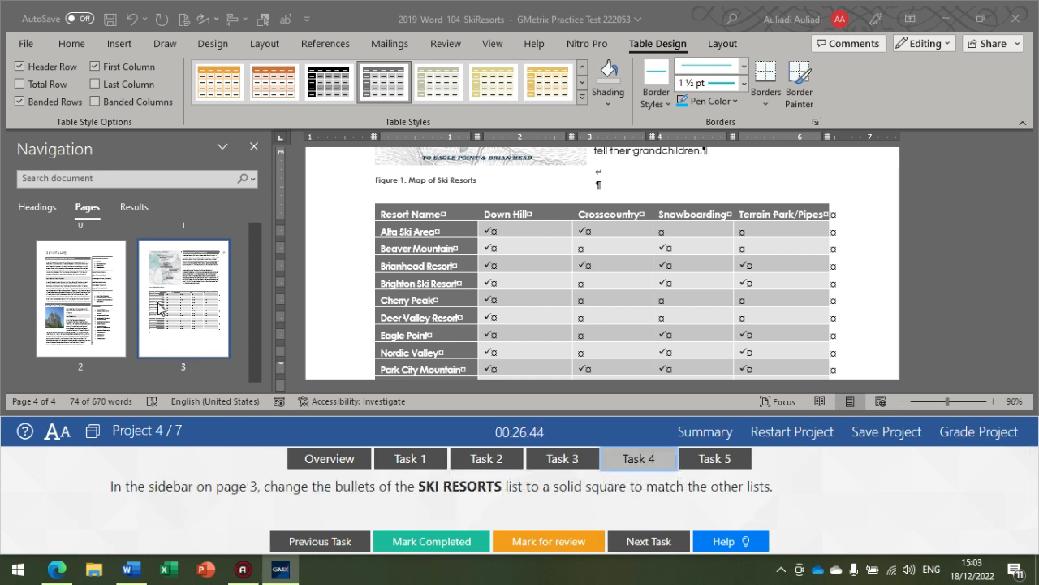
{"action": "left_click", "coordinate": [183, 317]}
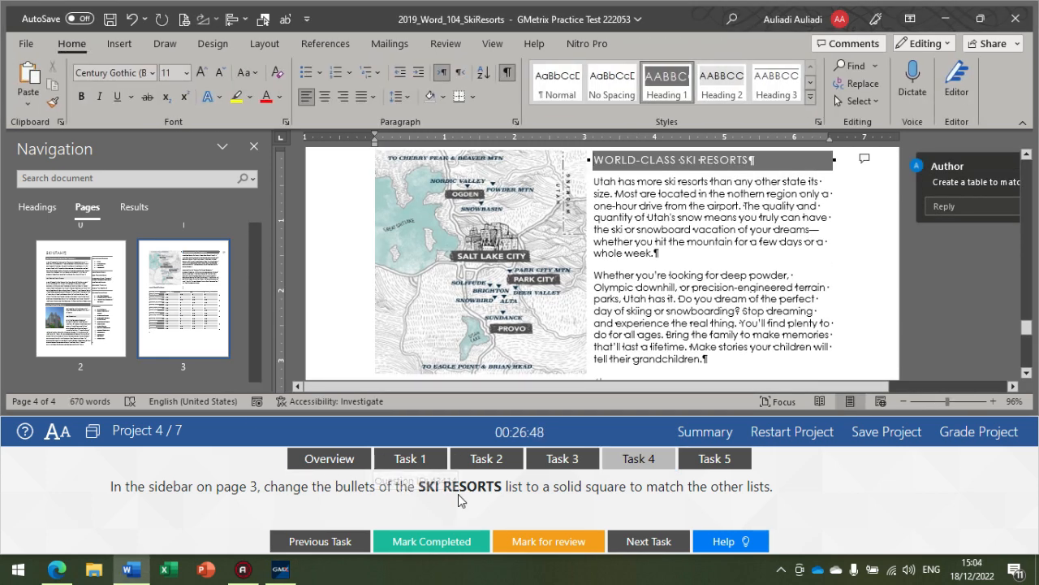
{"action": "scroll", "coordinate": [674, 276], "scroll_direction": "down", "scroll_amount": 10}
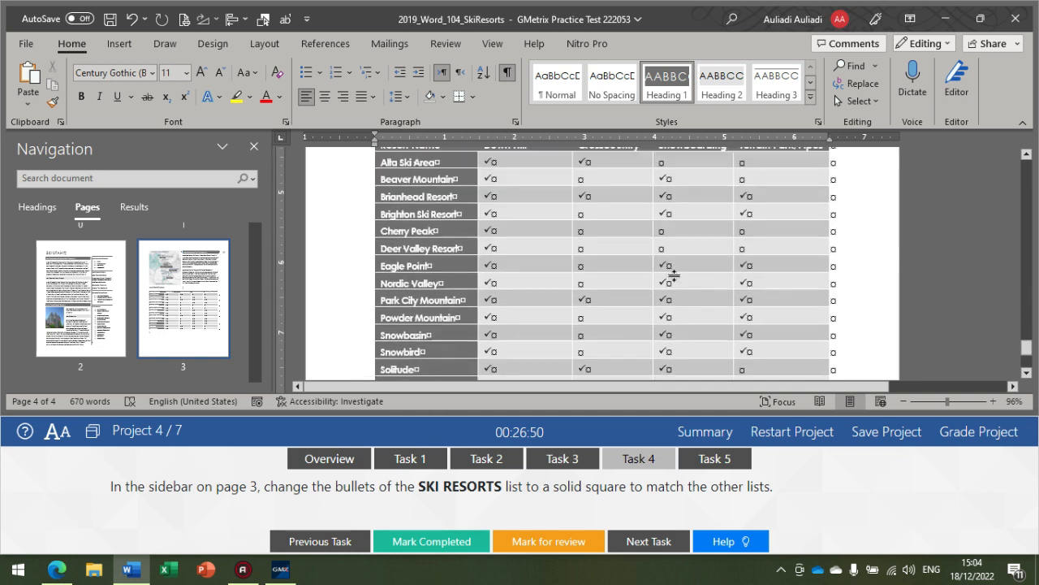
{"action": "scroll", "coordinate": [674, 276], "scroll_direction": "down", "scroll_amount": 4}
{"action": "scroll", "coordinate": [674, 276], "scroll_direction": "up", "scroll_amount": 5}
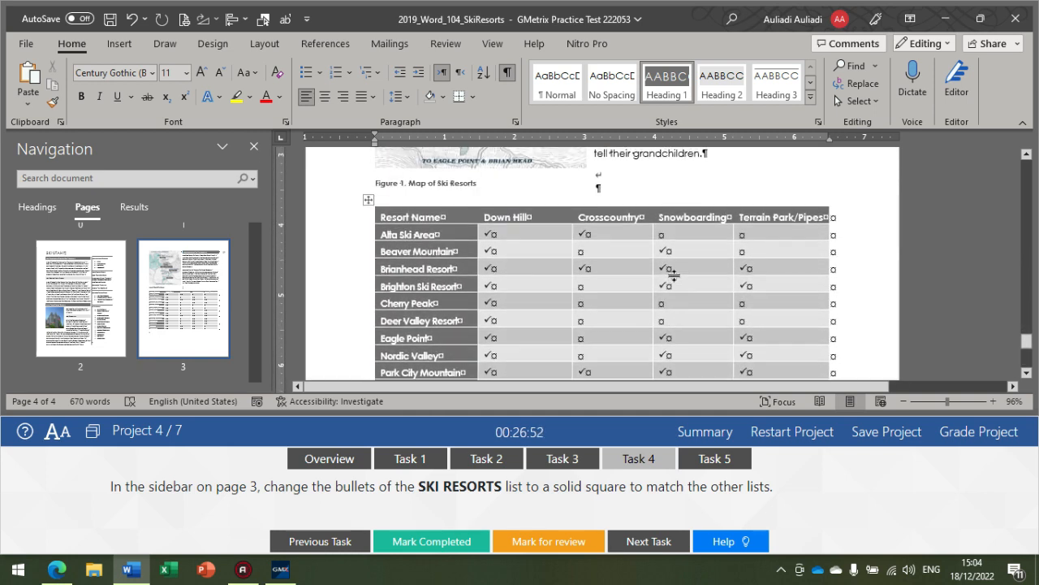
{"action": "scroll", "coordinate": [674, 276], "scroll_direction": "up", "scroll_amount": 6}
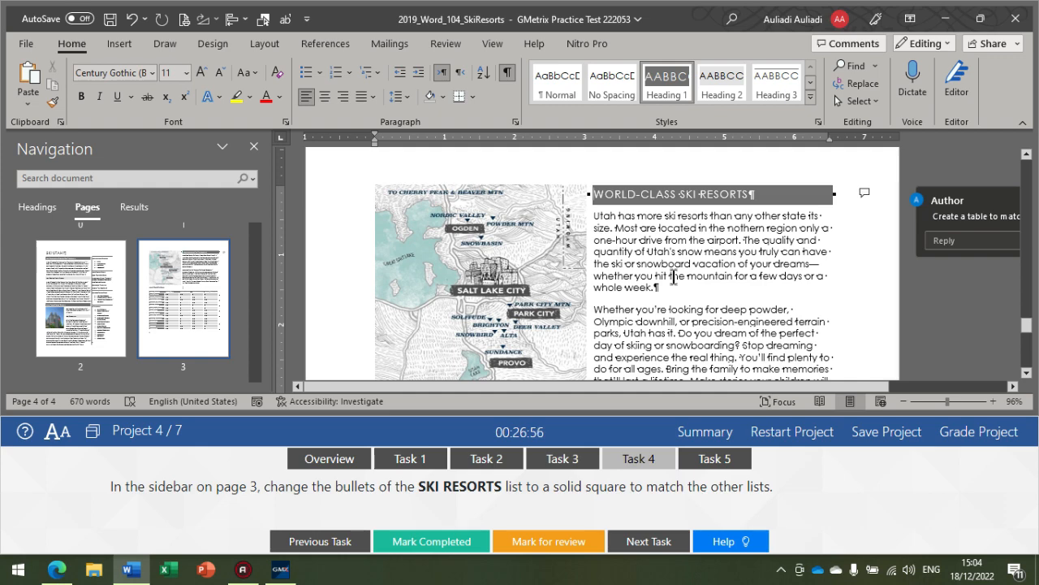
{"action": "scroll", "coordinate": [598, 270], "scroll_direction": "up", "scroll_amount": 8}
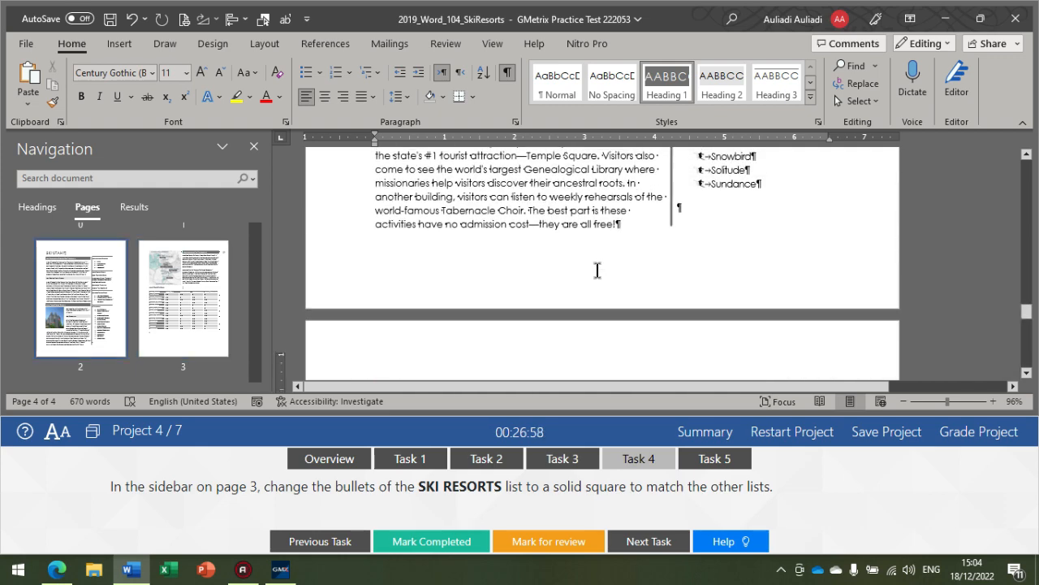
{"action": "scroll", "coordinate": [598, 270], "scroll_direction": "up", "scroll_amount": 5}
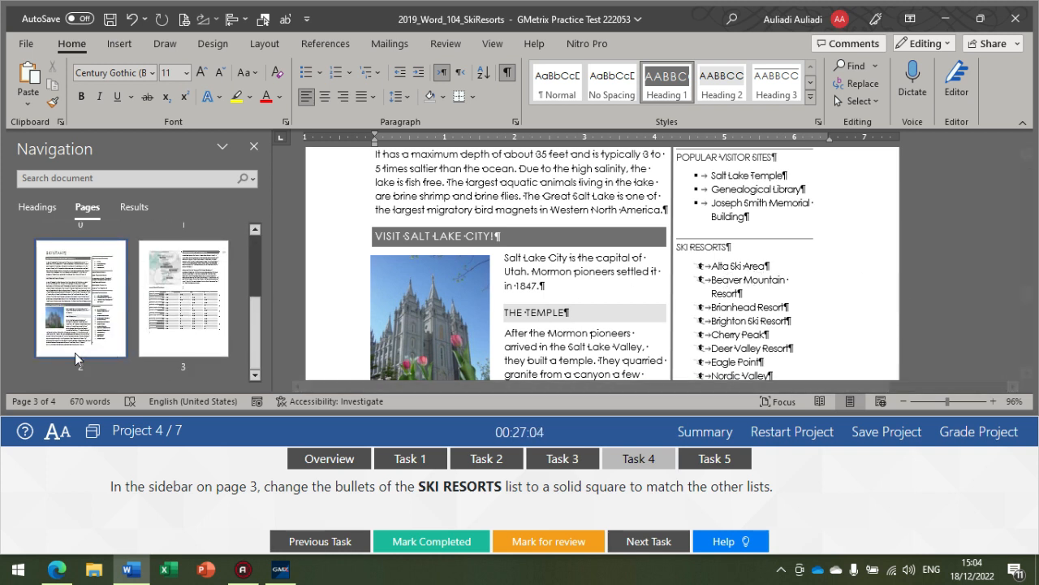
Step: Compare the bullets of the SKI RESORTS list with those of the POPULAR VISITOR SITES list
{"action": "scroll", "coordinate": [689, 272], "scroll_direction": "down", "scroll_amount": 1}
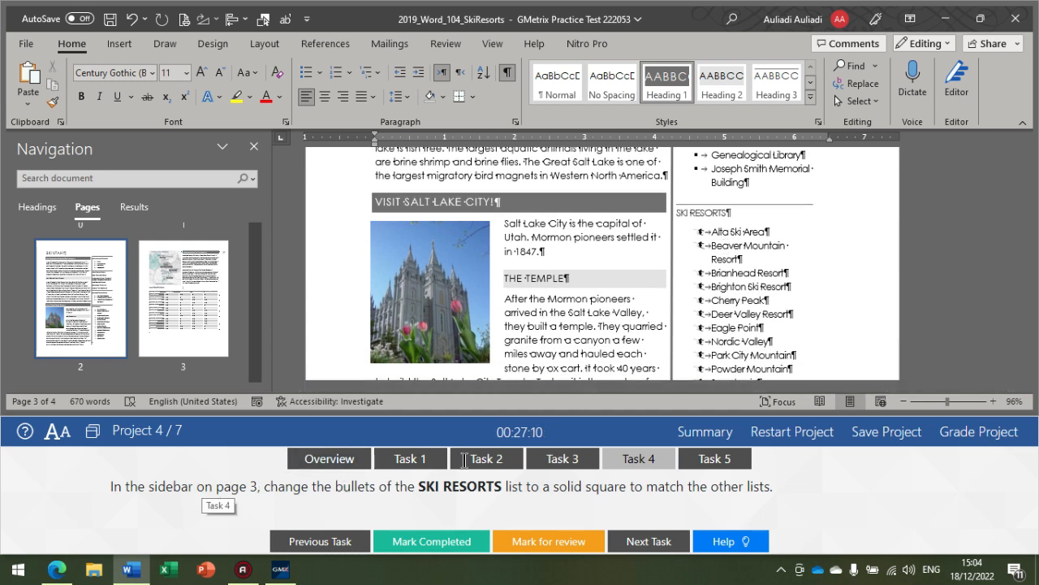
{"action": "scroll", "coordinate": [690, 285], "scroll_direction": "down", "scroll_amount": 8}
{"action": "scroll", "coordinate": [700, 289], "scroll_direction": "up", "scroll_amount": 10}
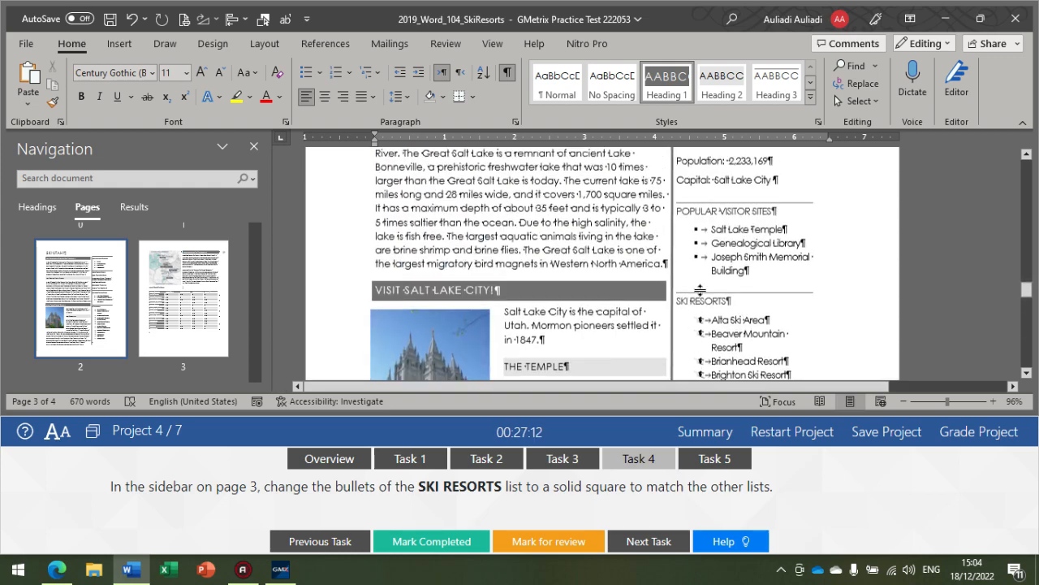
{"action": "scroll", "coordinate": [700, 289], "scroll_direction": "up", "scroll_amount": 10}
{"action": "scroll", "coordinate": [741, 293], "scroll_direction": "down", "scroll_amount": 9}
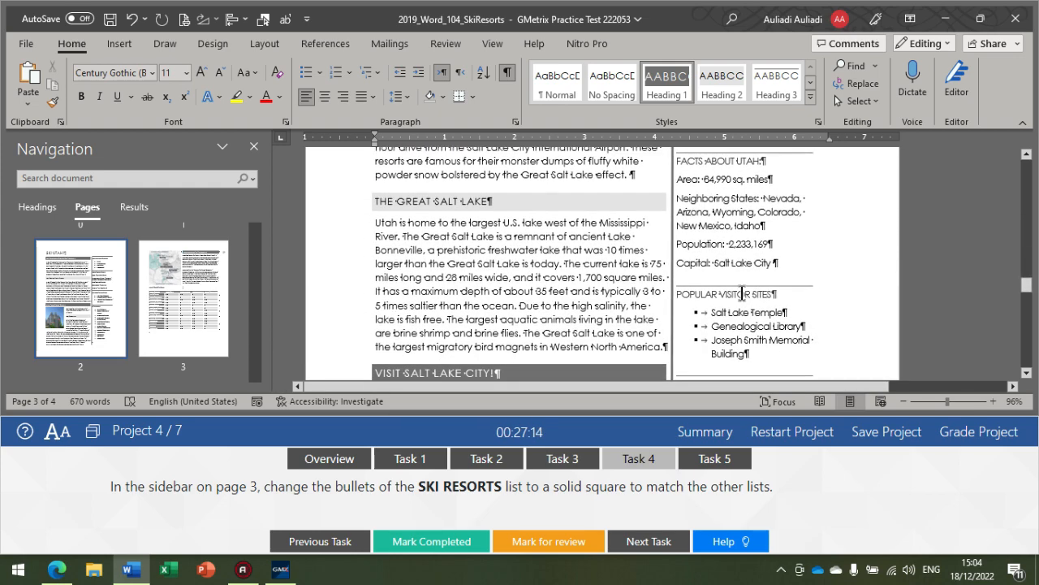
{"action": "scroll", "coordinate": [742, 294], "scroll_direction": "down", "scroll_amount": 5}
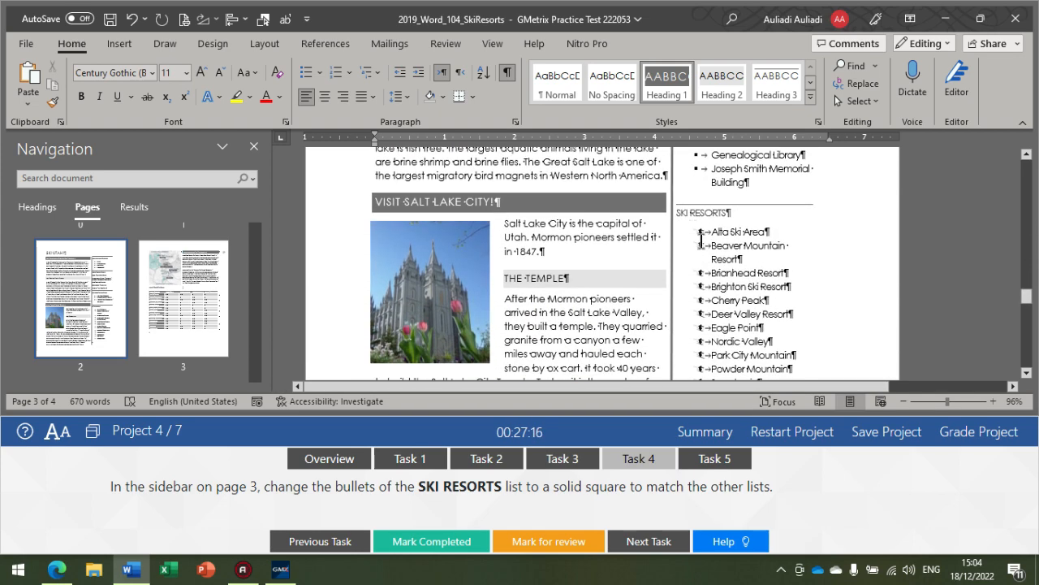
{"action": "scroll", "coordinate": [707, 239], "scroll_direction": "down", "scroll_amount": 1}
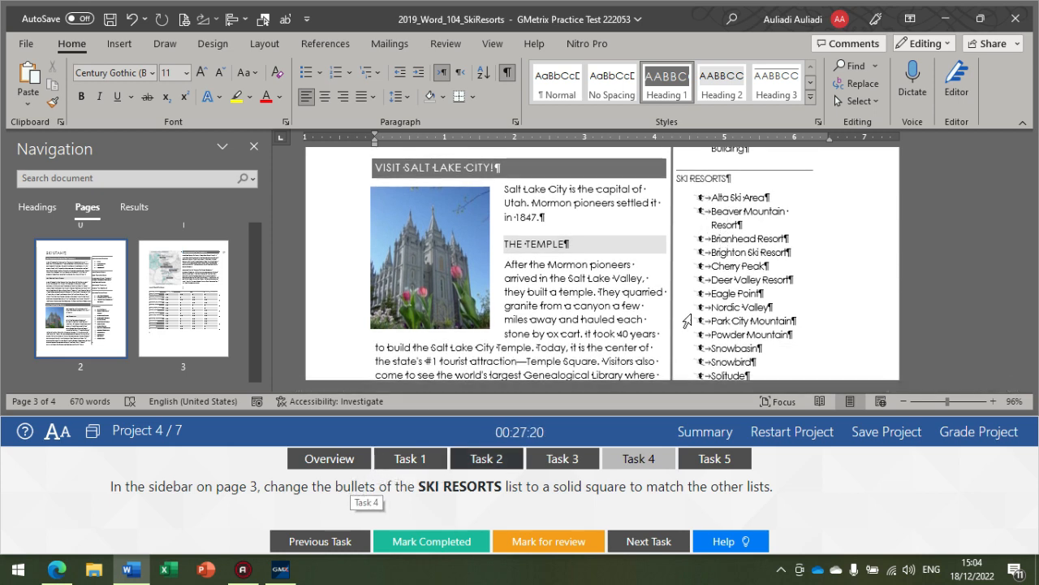
Step: Change the bullets of the whole SKI RESORTS list, from Alta Ski Area to Sundance, to solid squares and review the list
{"action": "left_click_drag", "start_coordinate": [712, 198], "coordinate": [756, 316]}
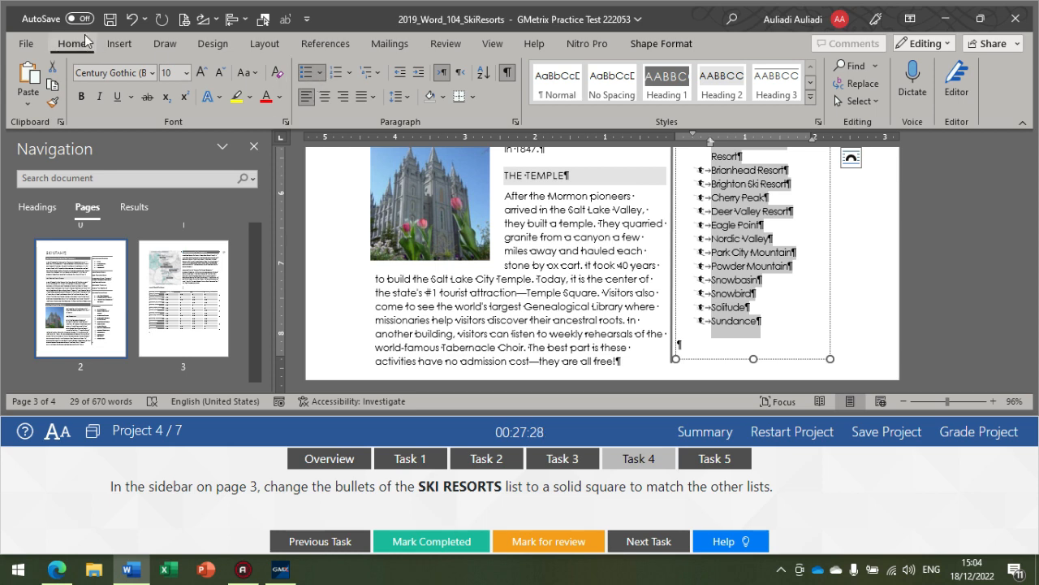
{"action": "left_click", "coordinate": [322, 74]}
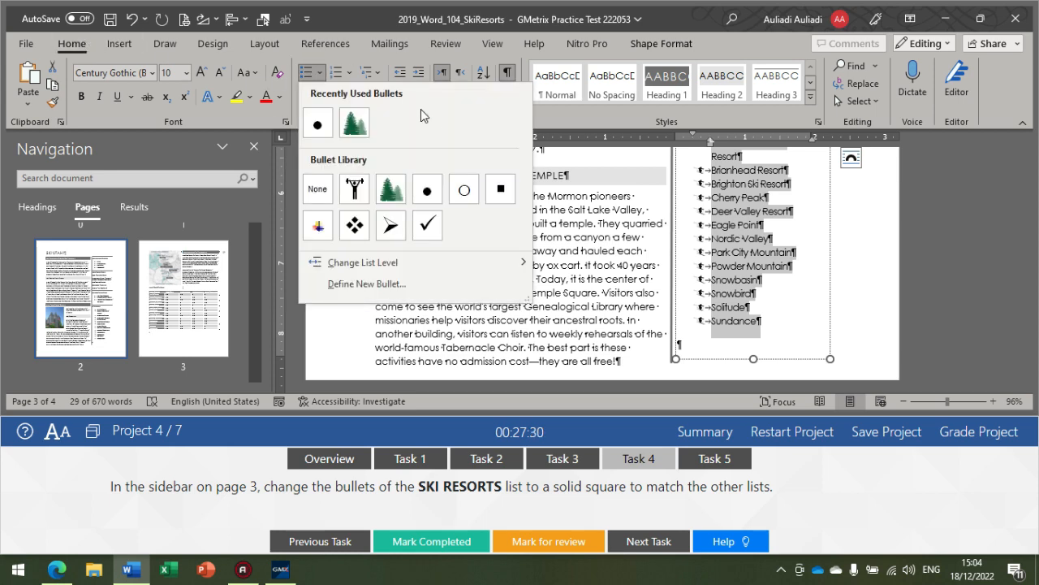
{"action": "left_click", "coordinate": [499, 189]}
{"action": "scroll", "coordinate": [698, 239], "scroll_direction": "up", "scroll_amount": 4}
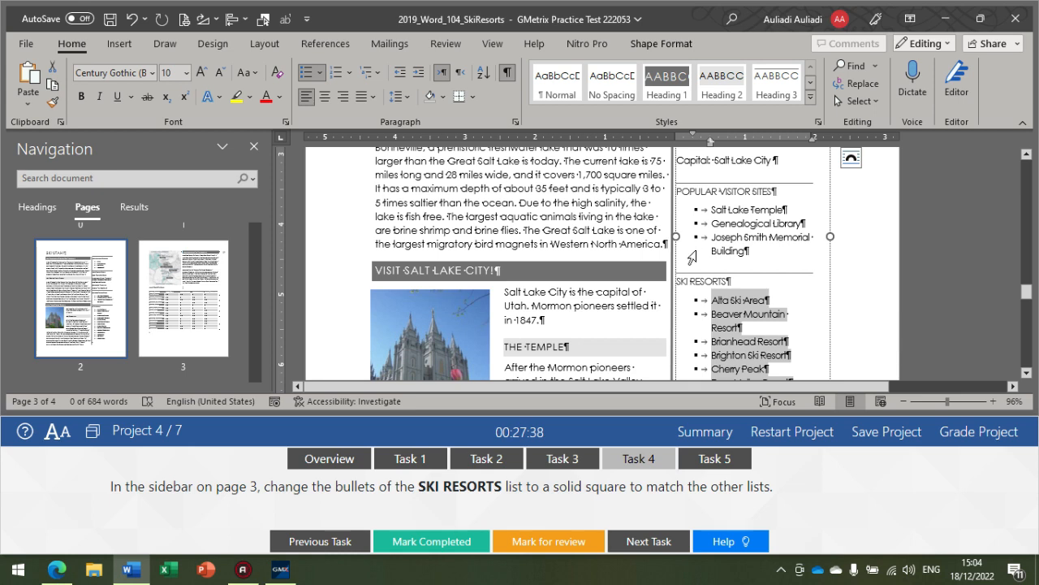
{"action": "scroll", "coordinate": [658, 365], "scroll_direction": "down", "scroll_amount": 4}
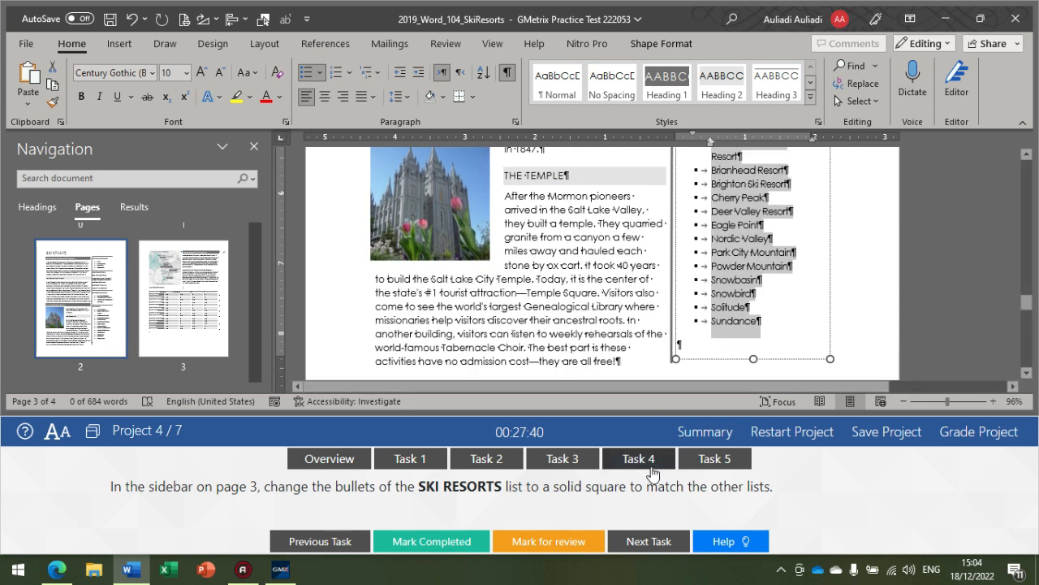
Step: Show Task 5 and resolve the comment thread beside the WORLD-CLASS SKI RESORTS heading on the last page
{"action": "left_click", "coordinate": [735, 463]}
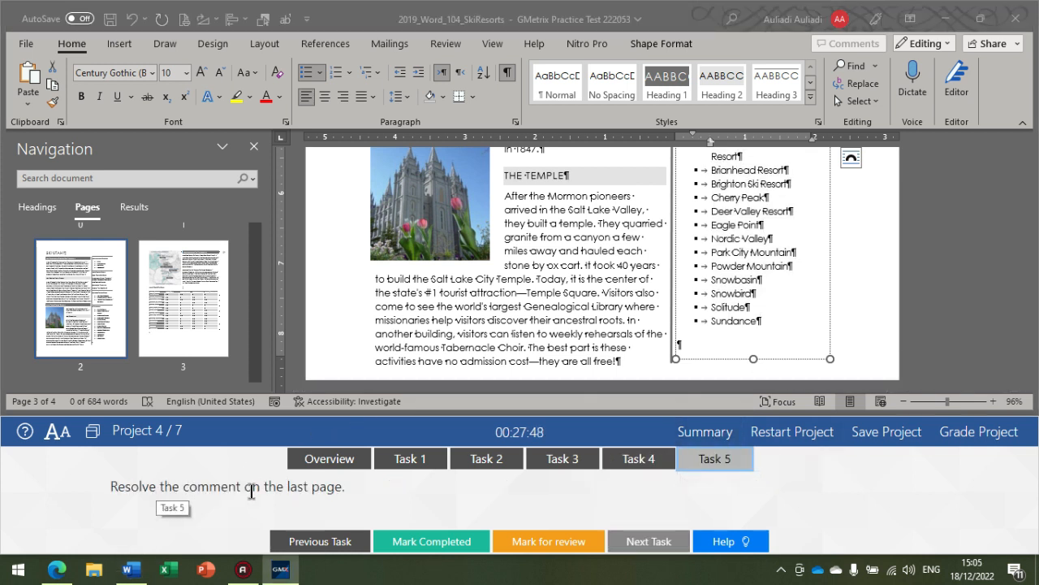
{"action": "scroll", "coordinate": [515, 325], "scroll_direction": "down", "scroll_amount": 10}
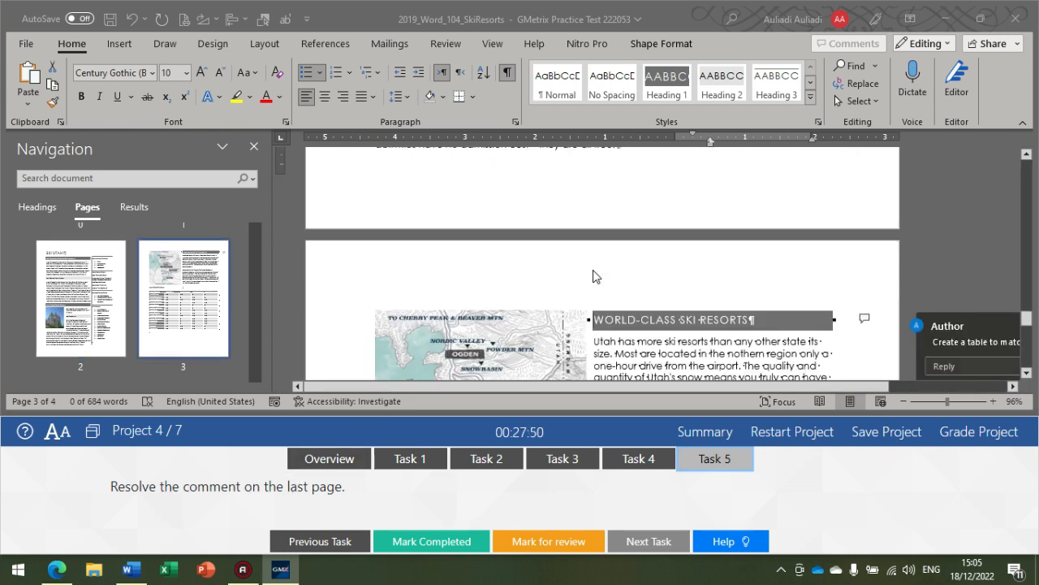
{"action": "scroll", "coordinate": [694, 252], "scroll_direction": "up", "scroll_amount": 3}
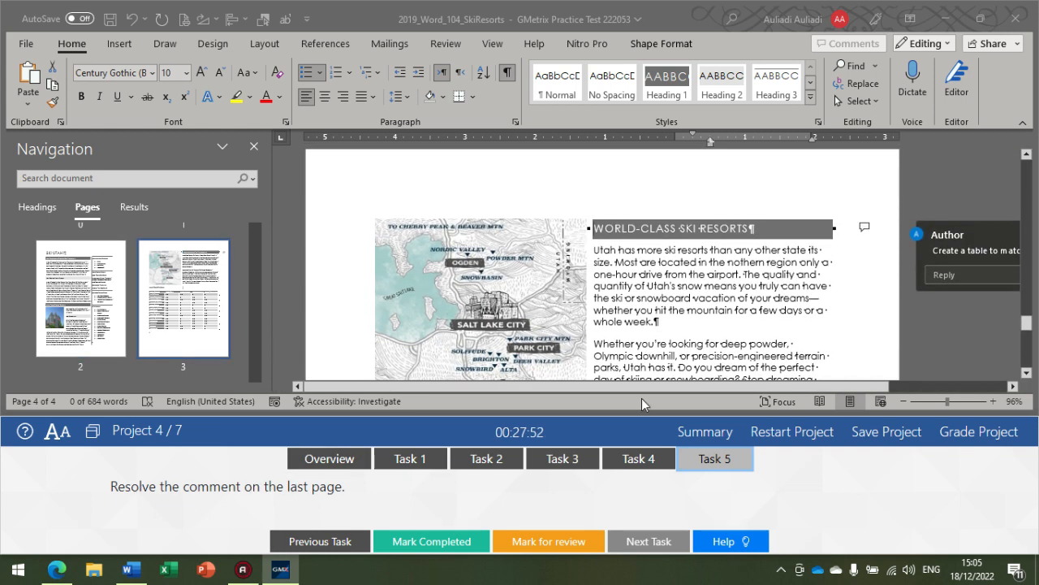
{"action": "left_click_drag", "start_coordinate": [648, 388], "coordinate": [808, 385]}
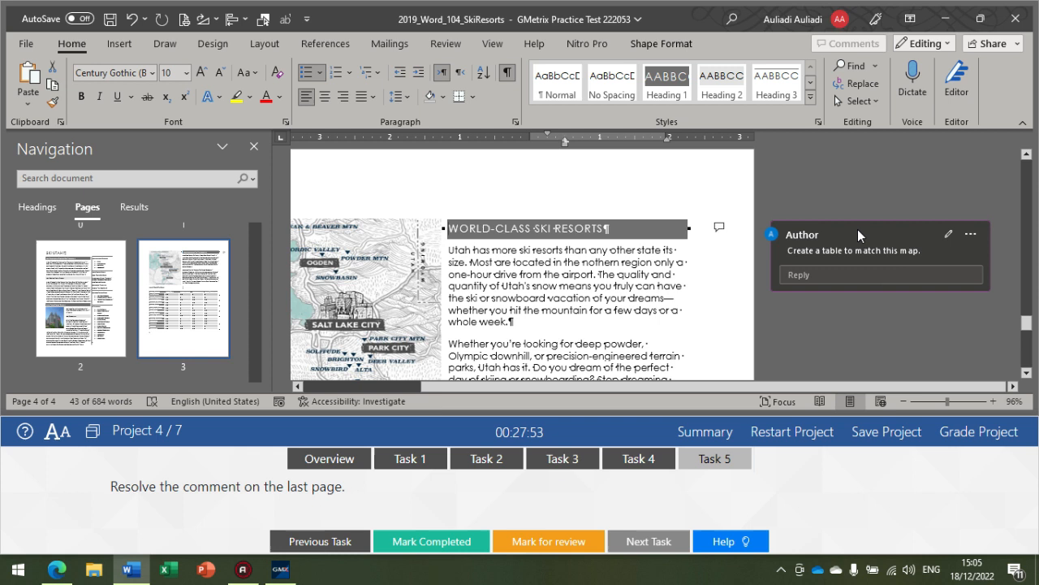
{"action": "left_click", "coordinate": [970, 234]}
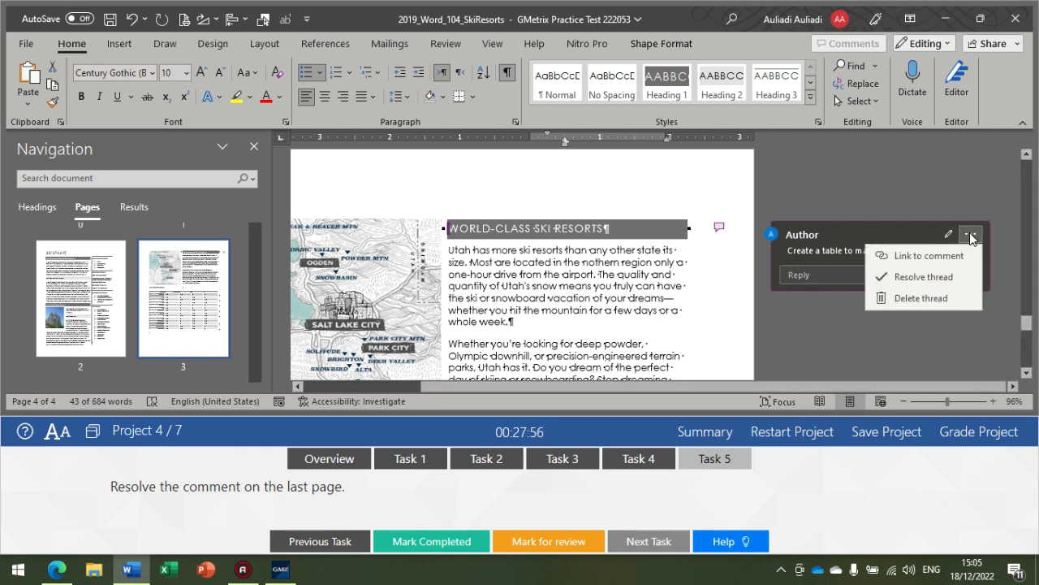
{"action": "left_click", "coordinate": [900, 277]}
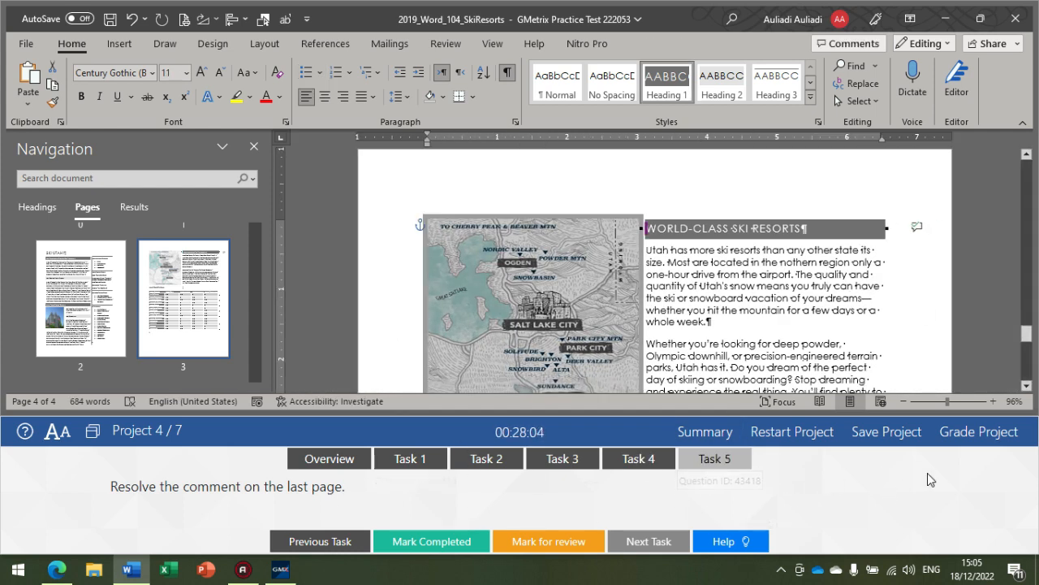
Step: Grade Project 4, continue to Project 5, and find the heading 1.1 Seek Truth and Report It
{"action": "left_click", "coordinate": [966, 445]}
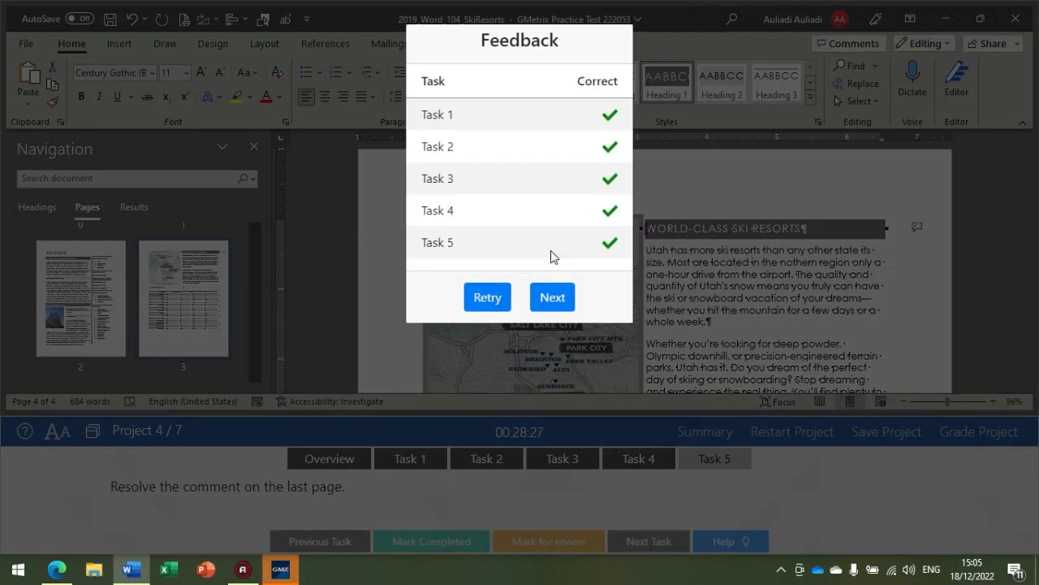
{"action": "left_click", "coordinate": [552, 297]}
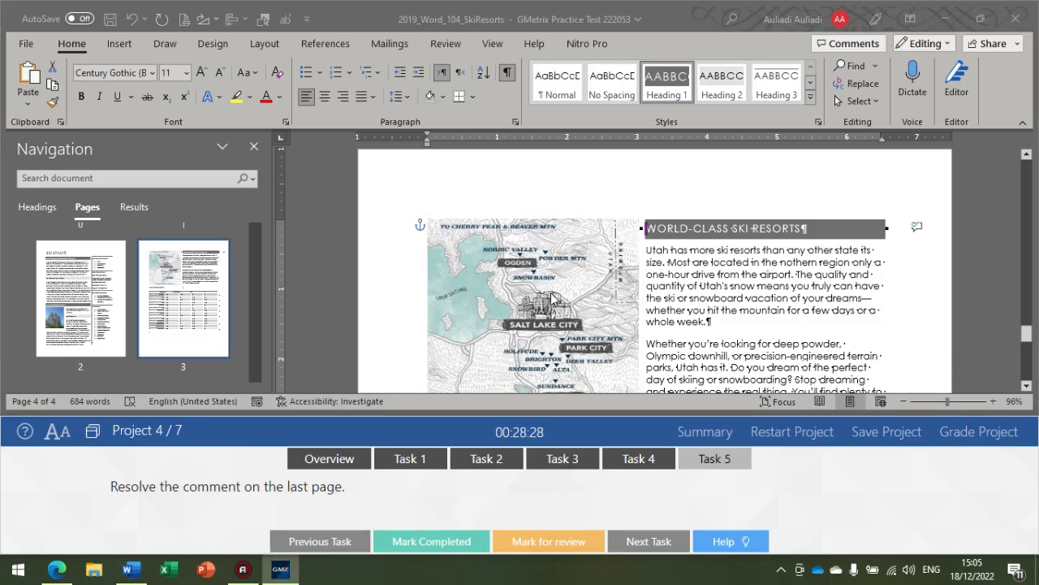
{"action": "left_click", "coordinate": [551, 293]}
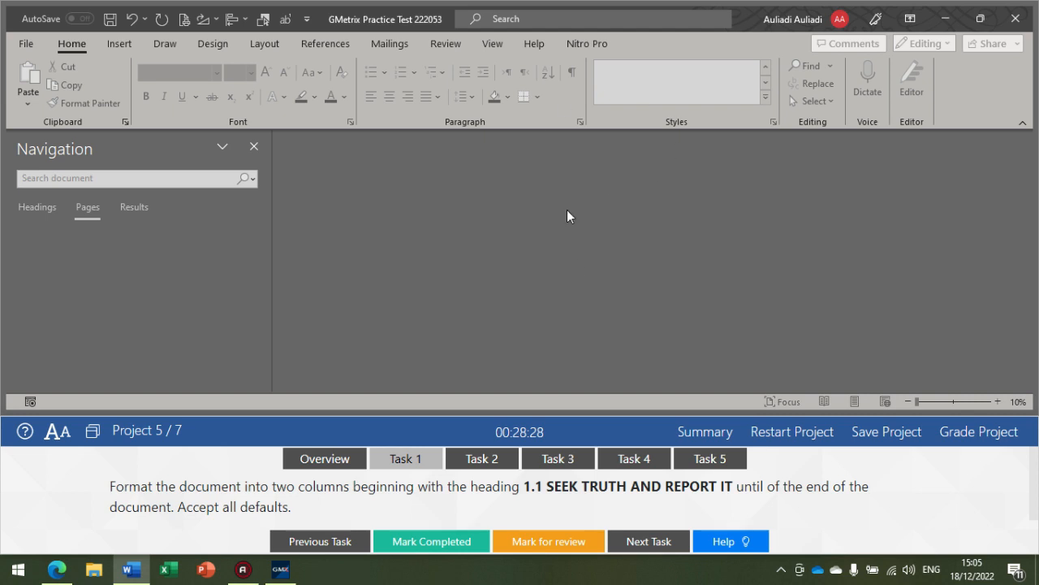
{"action": "left_click", "coordinate": [155, 428]}
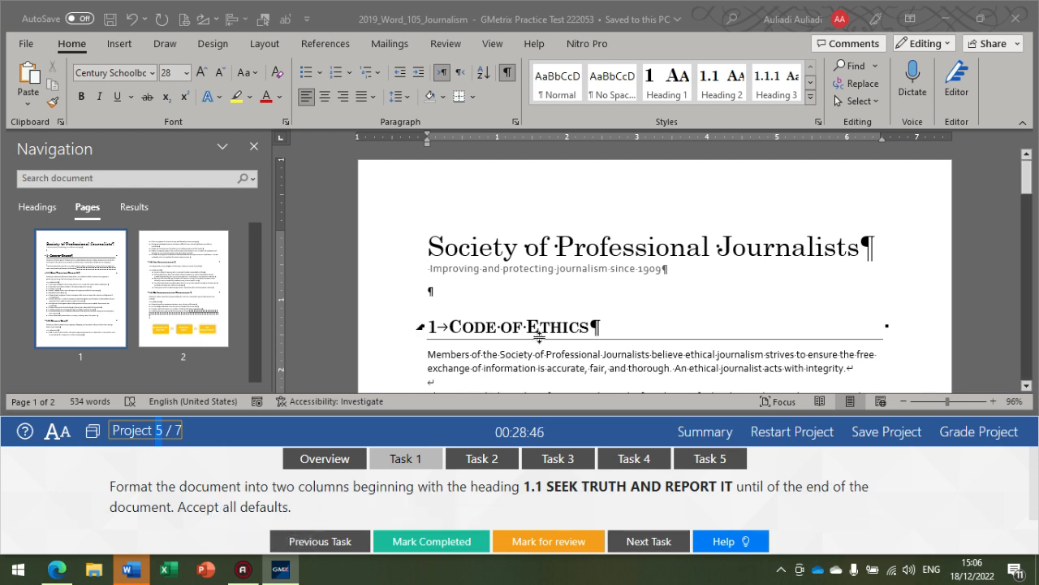
{"action": "scroll", "coordinate": [550, 326], "scroll_direction": "down", "scroll_amount": 5}
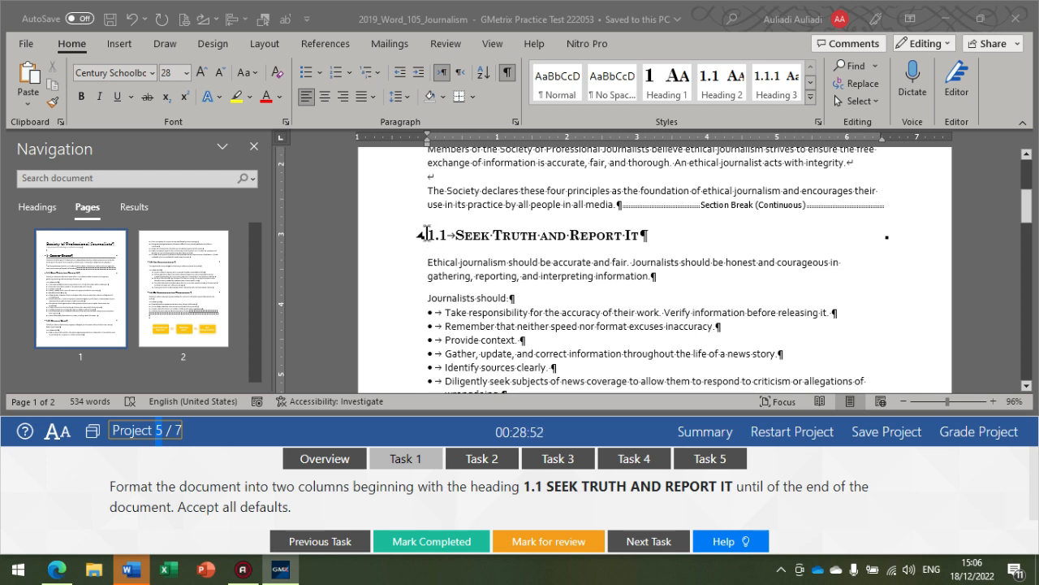
{"action": "double_click", "coordinate": [431, 236]}
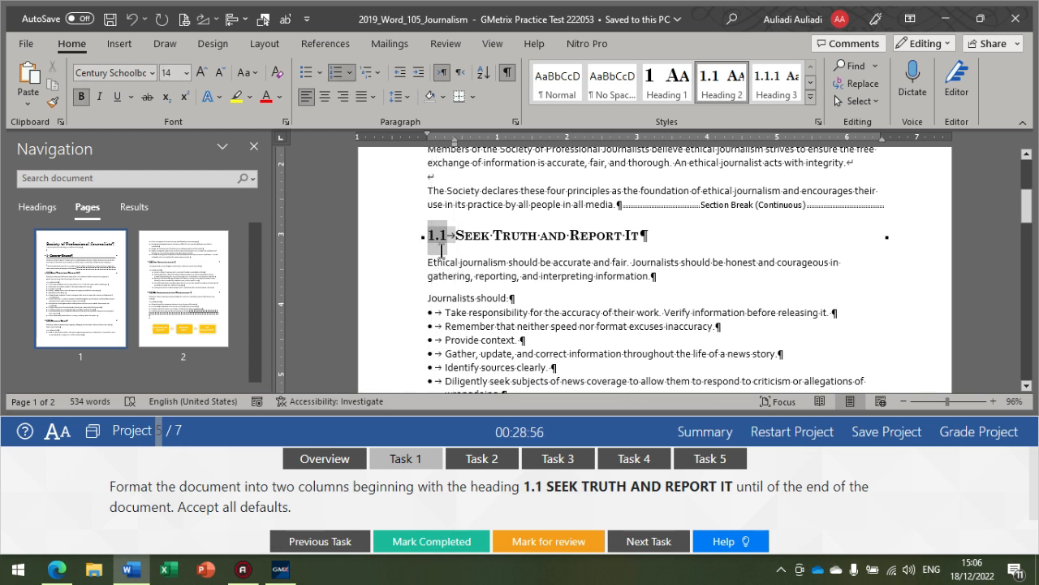
{"action": "left_click", "coordinate": [459, 260]}
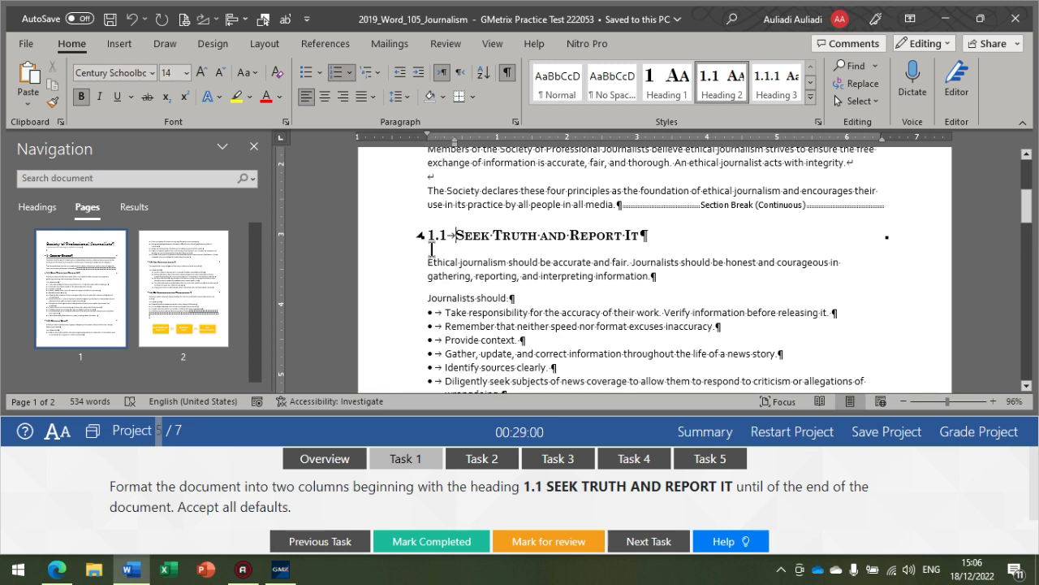
{"action": "left_click", "coordinate": [431, 235]}
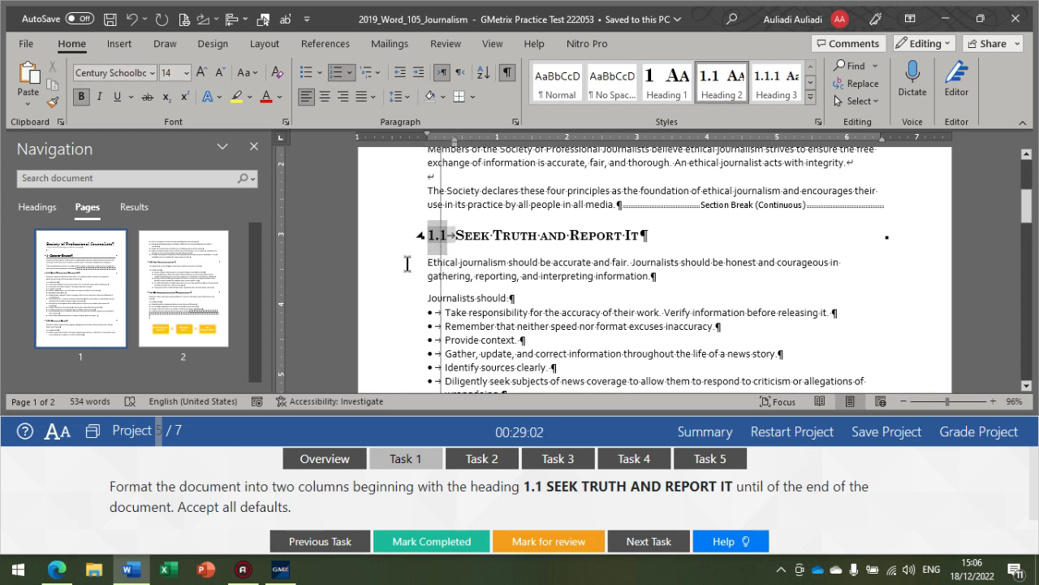
{"action": "left_click", "coordinate": [424, 225]}
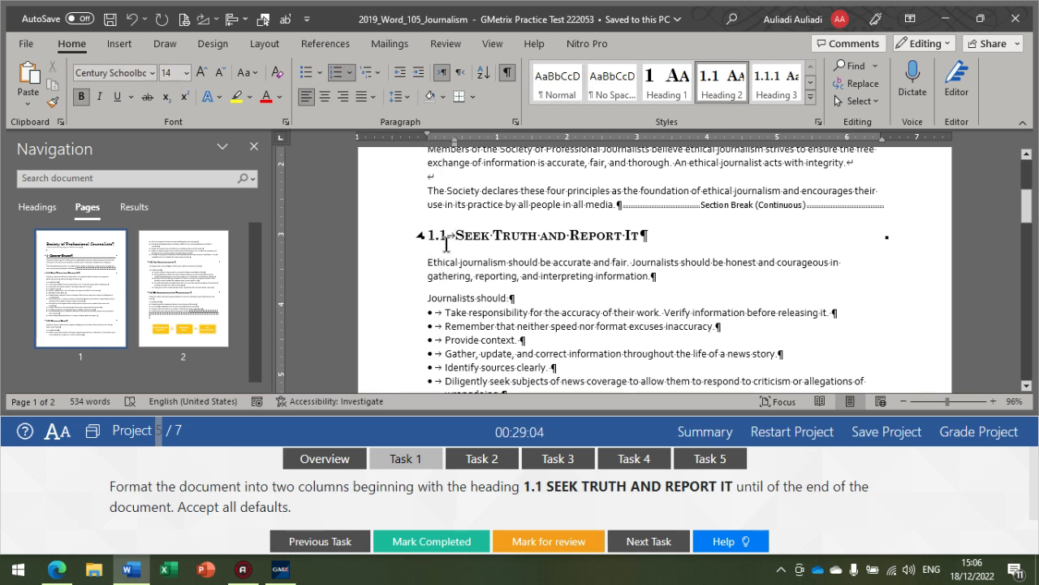
{"action": "left_click_drag", "start_coordinate": [452, 237], "coordinate": [491, 326]}
{"action": "left_click", "coordinate": [464, 298]}
{"action": "left_click", "coordinate": [424, 241]}
{"action": "left_click", "coordinate": [421, 236]}
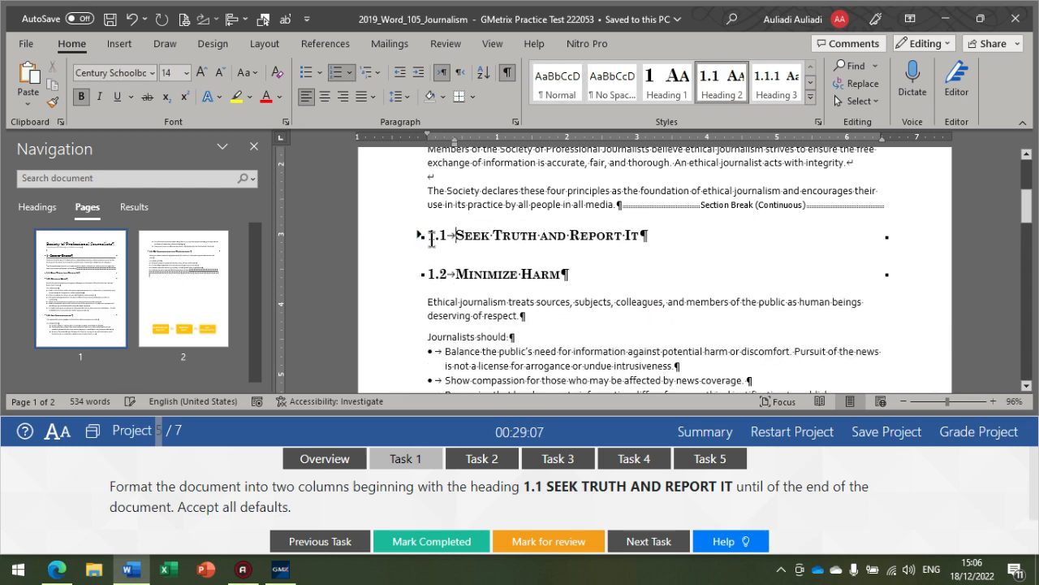
{"action": "left_click", "coordinate": [128, 20]}
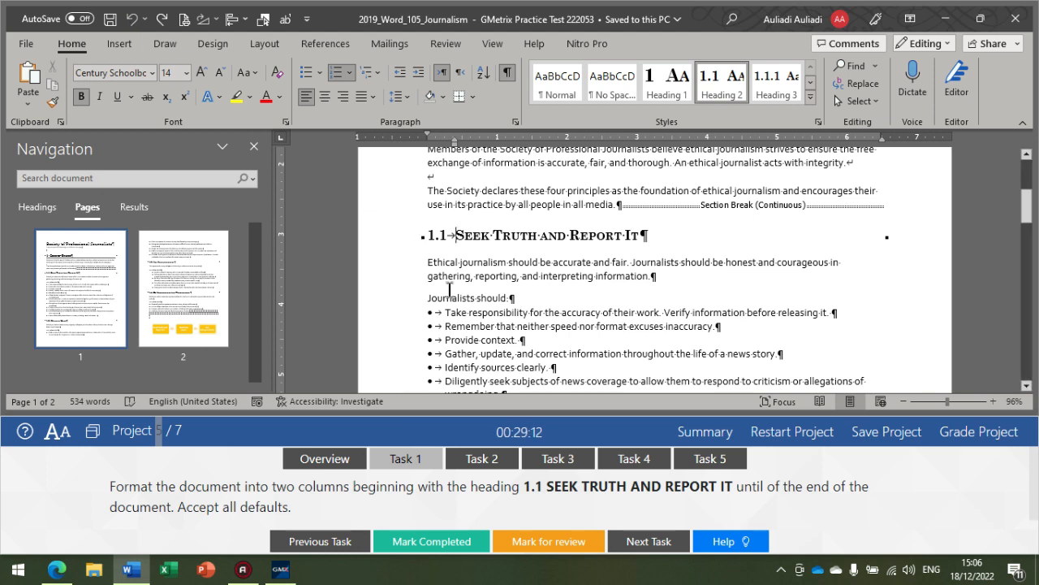
Step: Select everything from the heading 1.1 Seek Truth and Report It through the diagram at the end of the document
{"action": "left_click", "coordinate": [481, 340], "text": "shift"}
{"action": "left_click_drag", "start_coordinate": [480, 340], "coordinate": [559, 362]}
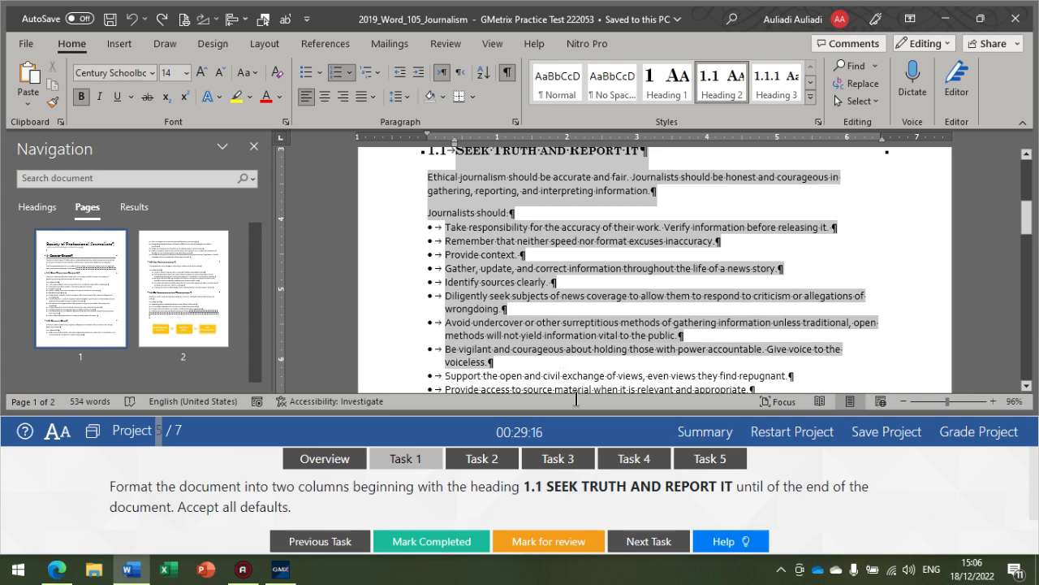
{"action": "left_click_drag", "start_coordinate": [576, 397], "coordinate": [834, 284]}
{"action": "left_click_drag", "start_coordinate": [871, 316], "coordinate": [900, 320]}
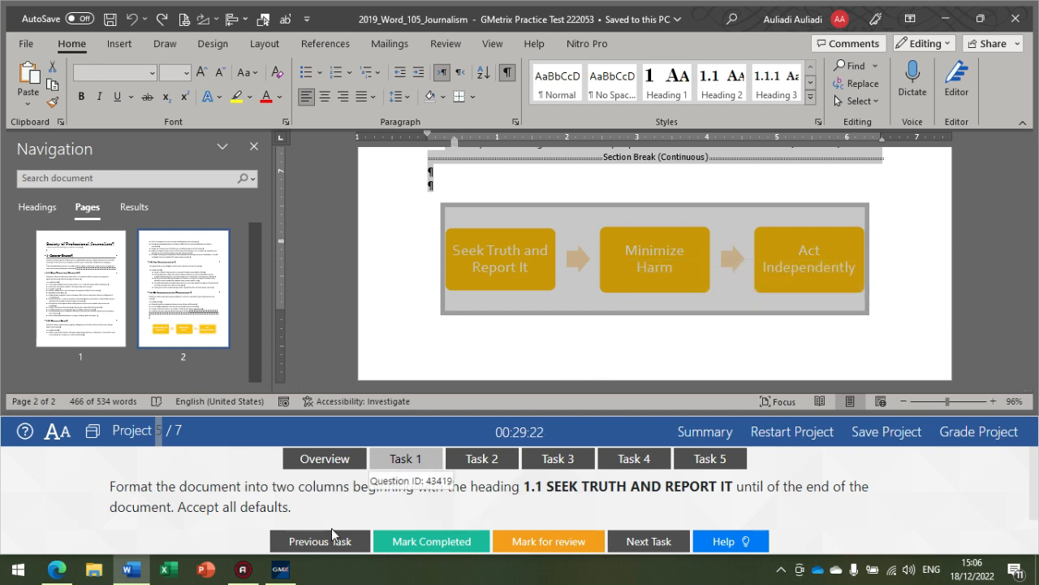
Step: Format the selected text, from the heading 1.1 Seek Truth and Report It to the document's end, in two columns and check the layout
{"action": "left_click", "coordinate": [261, 47]}
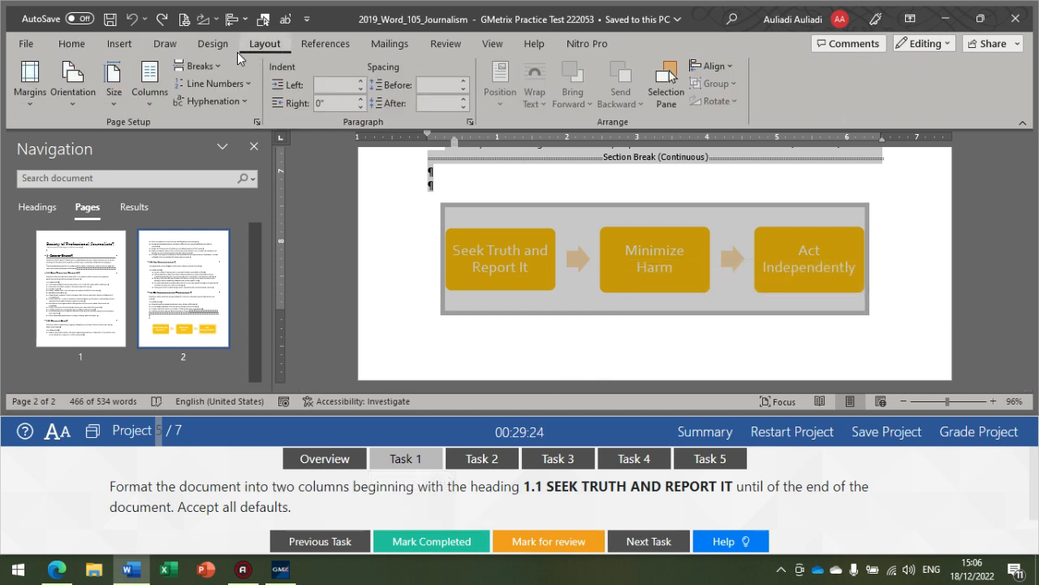
{"action": "left_click", "coordinate": [151, 92]}
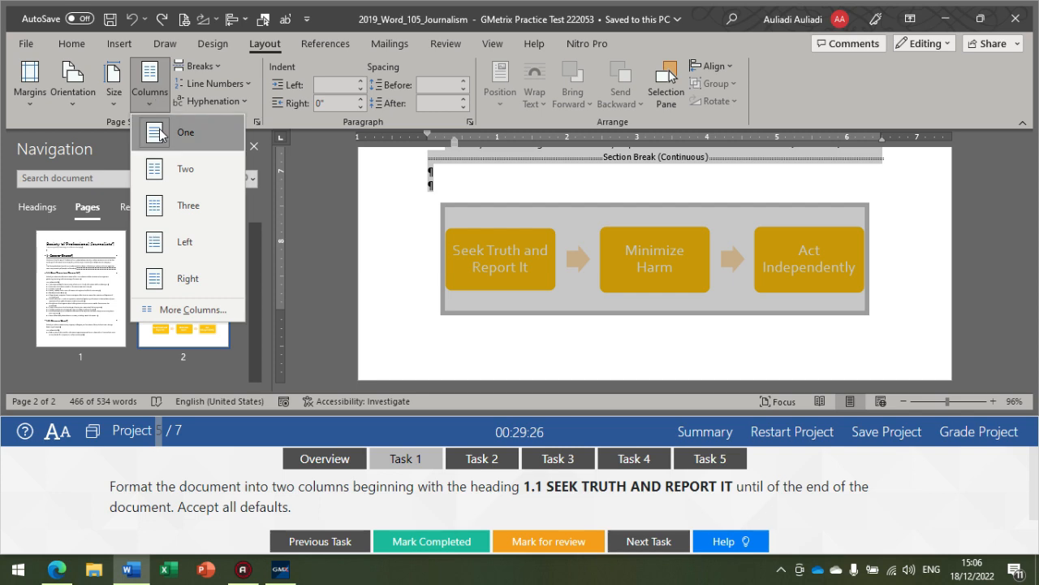
{"action": "left_click", "coordinate": [179, 170]}
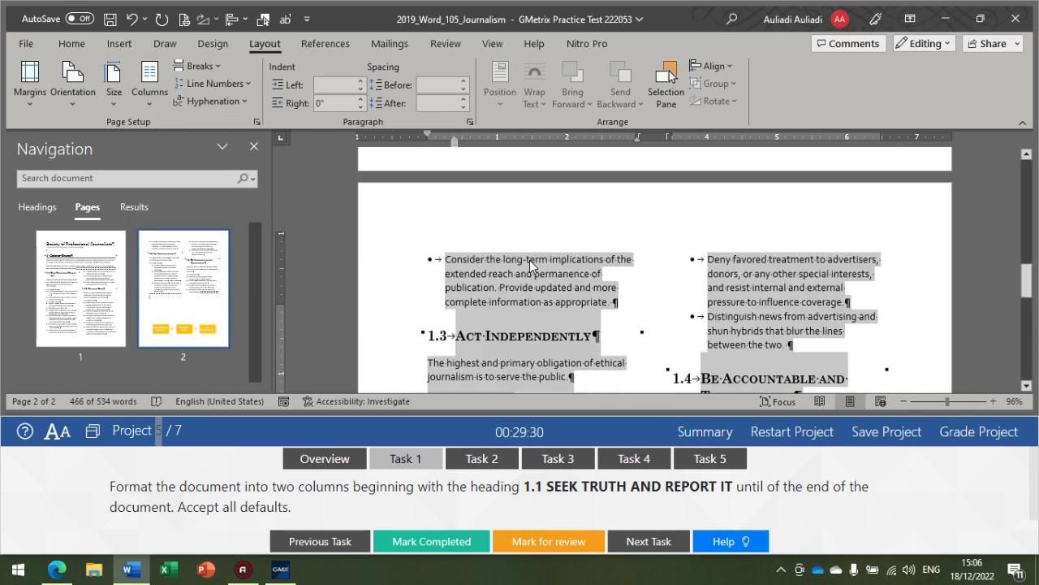
{"action": "scroll", "coordinate": [529, 265], "scroll_direction": "up", "scroll_amount": 10}
{"action": "scroll", "coordinate": [594, 259], "scroll_direction": "up", "scroll_amount": 5}
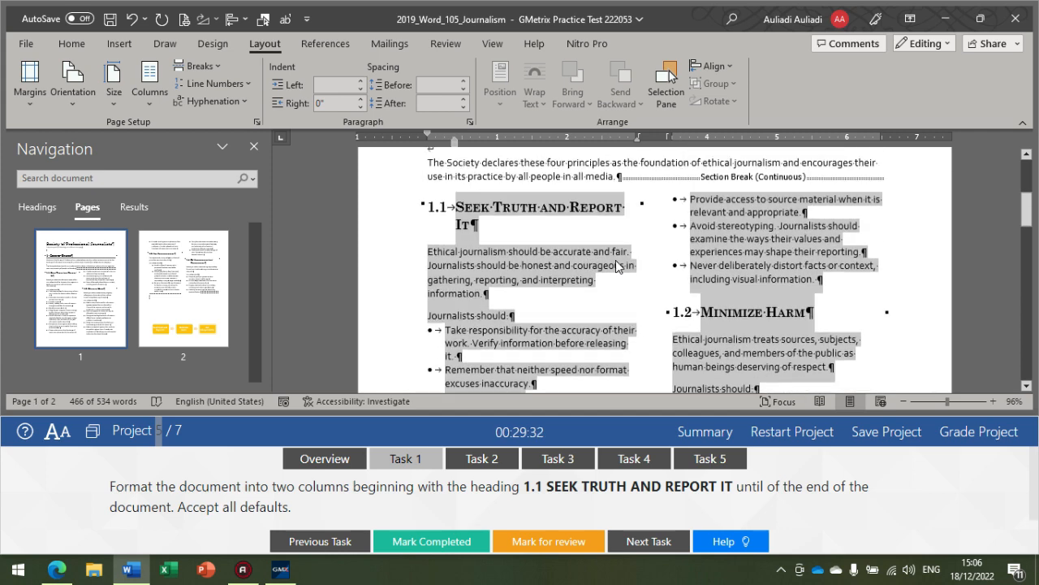
{"action": "scroll", "coordinate": [547, 322], "scroll_direction": "down", "scroll_amount": 4}
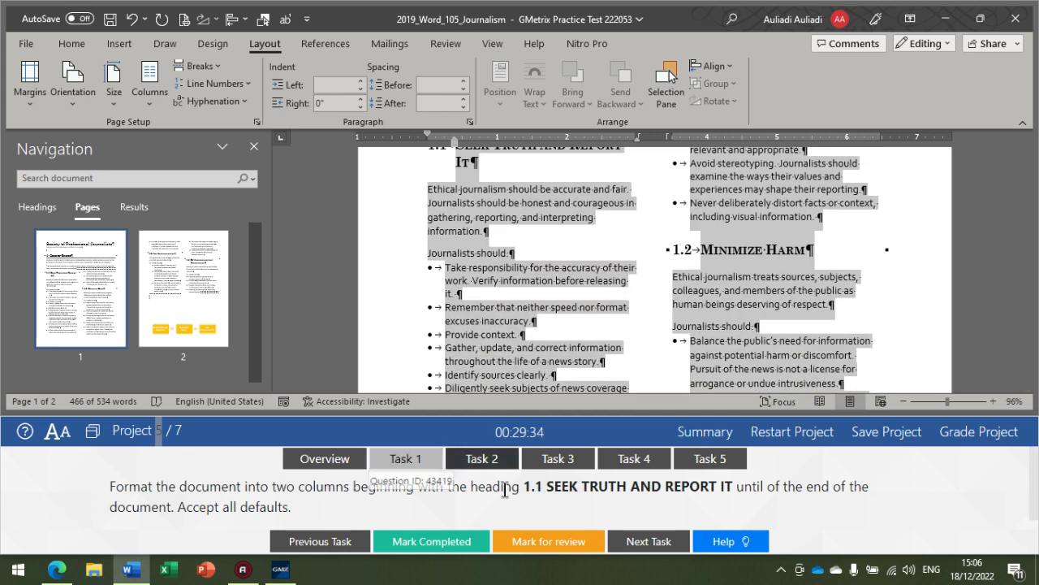
Step: Show Task 2 and search the document for "Improving" to locate the subtitle
{"action": "left_click", "coordinate": [625, 539]}
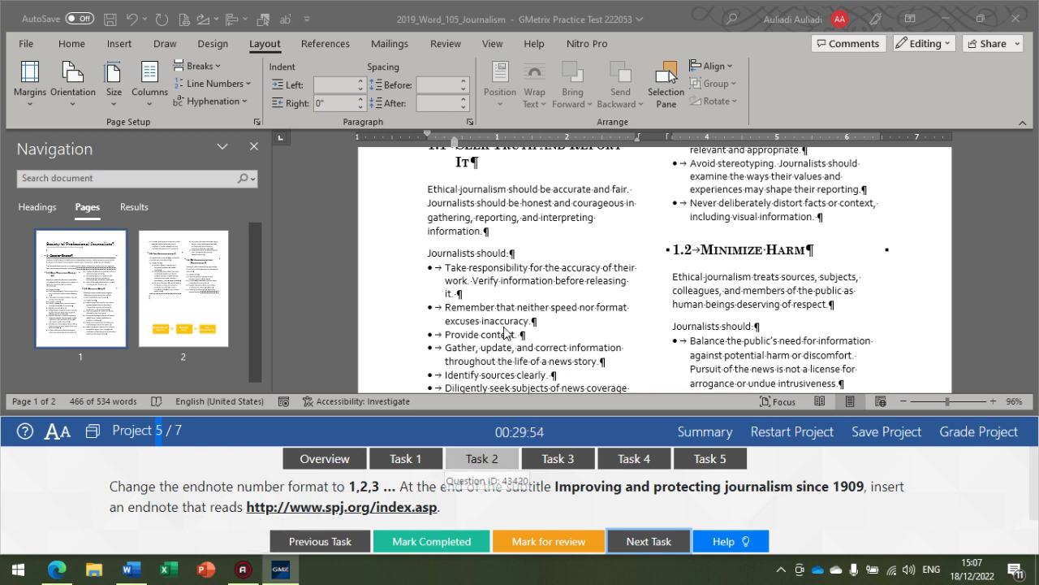
{"action": "scroll", "coordinate": [483, 263], "scroll_direction": "down", "scroll_amount": 3}
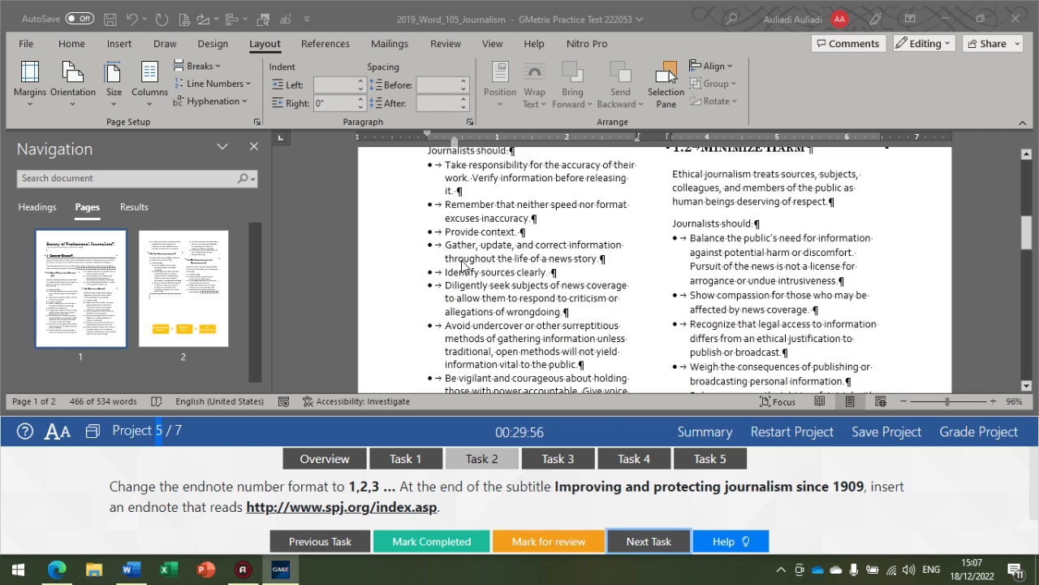
{"action": "scroll", "coordinate": [436, 323], "scroll_direction": "down", "scroll_amount": 2}
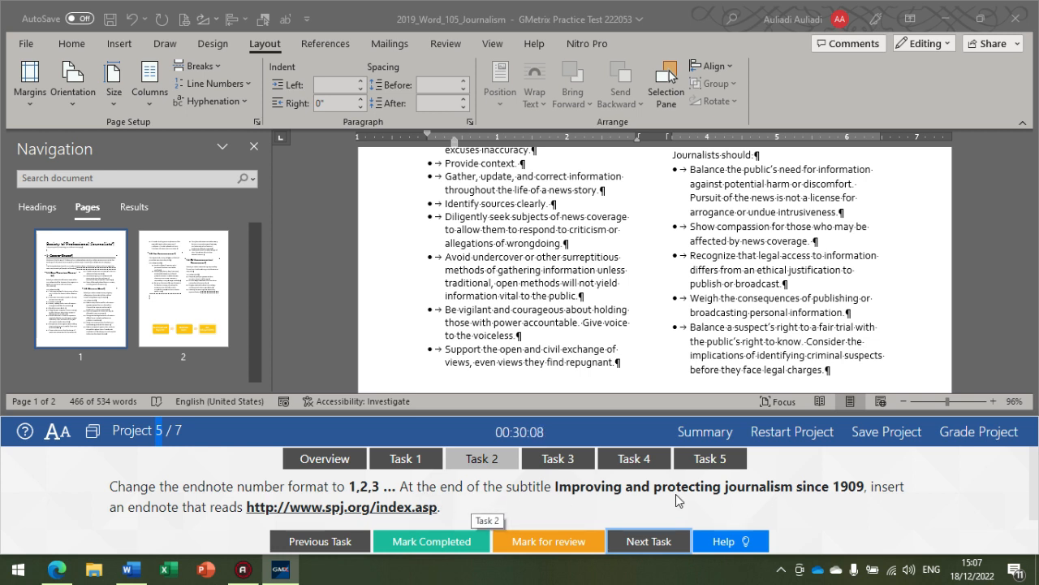
{"action": "key", "text": "ctrl+a"}
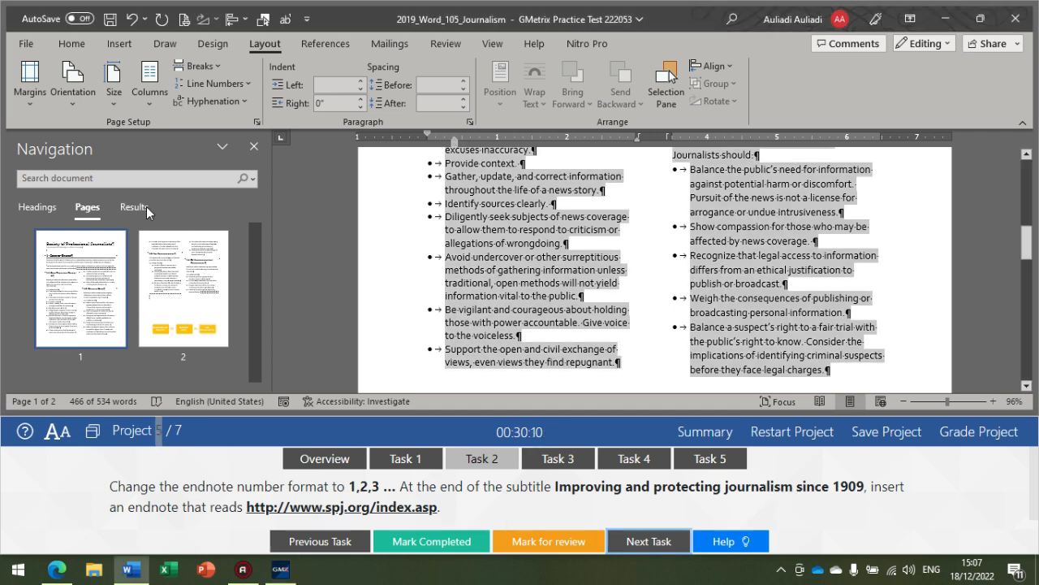
{"action": "left_click", "coordinate": [132, 206]}
{"action": "left_click", "coordinate": [111, 179]}
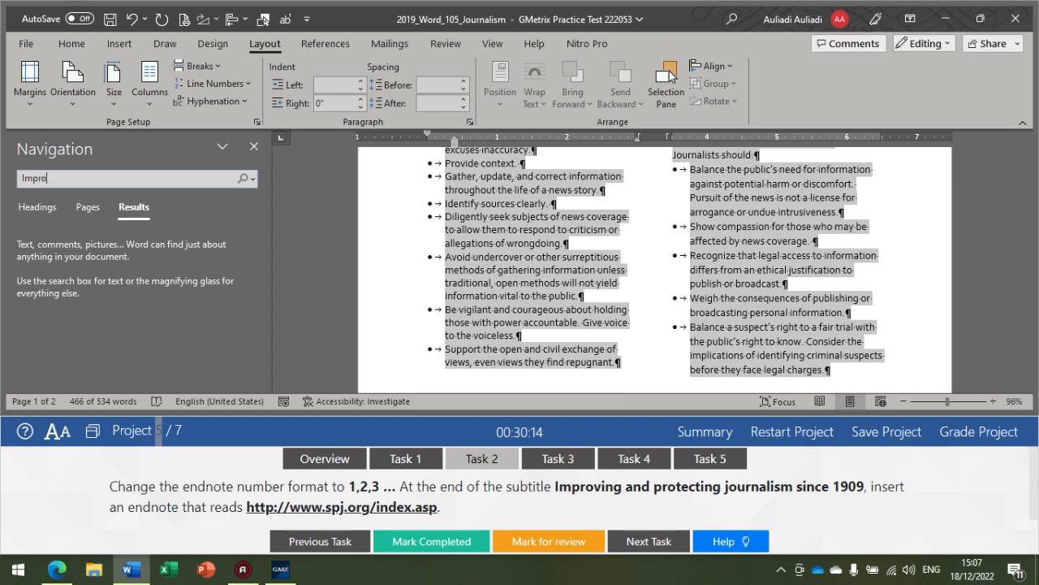
{"action": "type", "text": "Improving"}
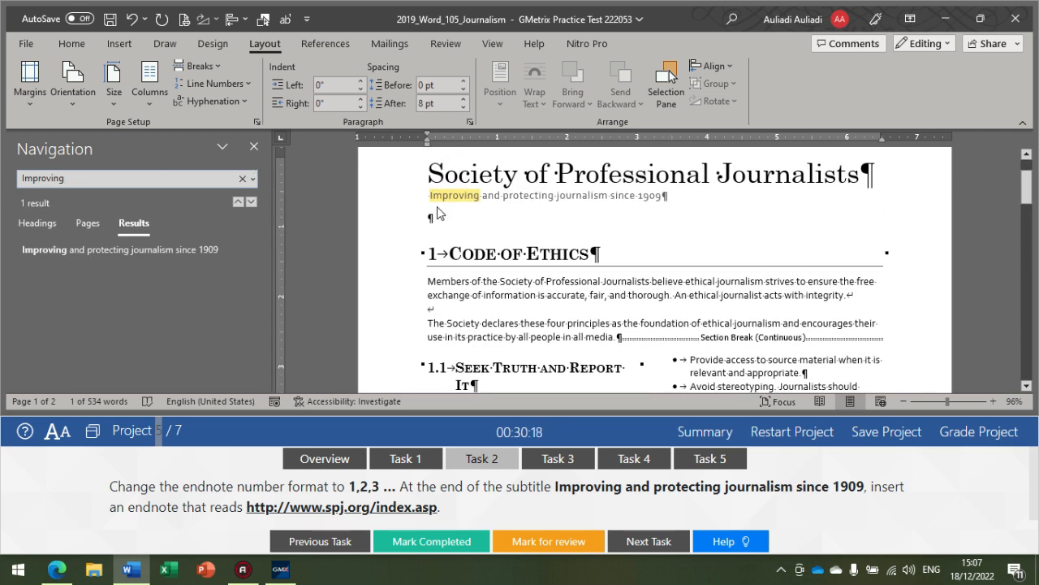
Step: Insert a footnote with number format 1, 2, 3, … at the end of the subtitle Improving and protecting journalism since 1909
{"action": "left_click", "coordinate": [428, 196]}
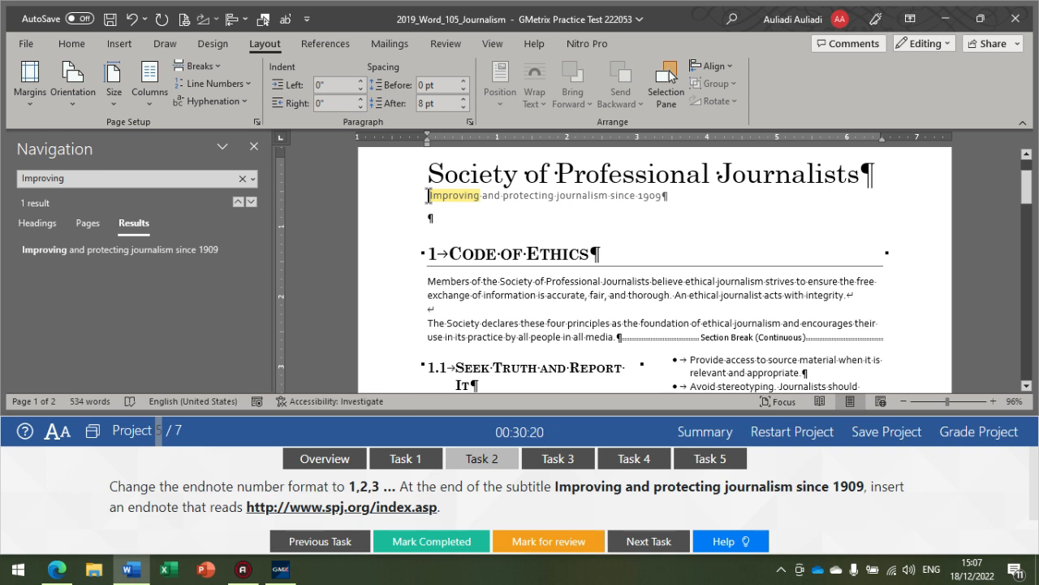
{"action": "left_click_drag", "start_coordinate": [428, 196], "coordinate": [662, 196]}
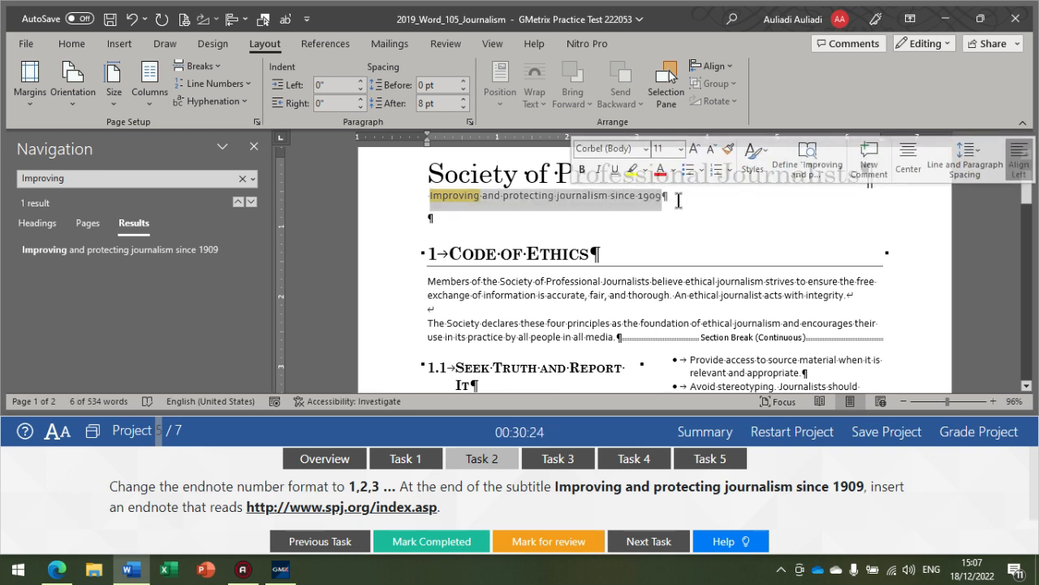
{"action": "left_click", "coordinate": [668, 204]}
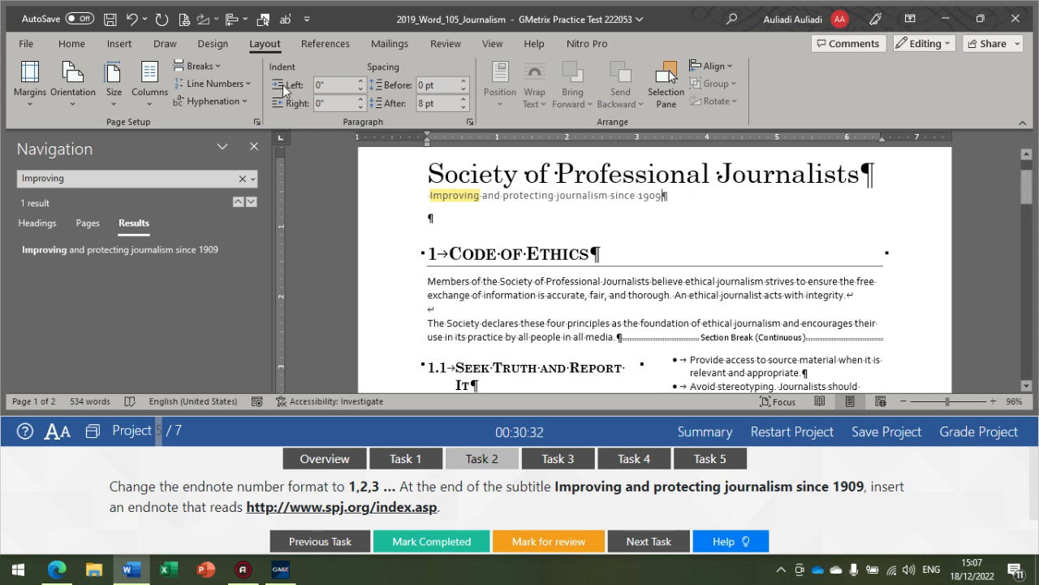
{"action": "left_click", "coordinate": [315, 45]}
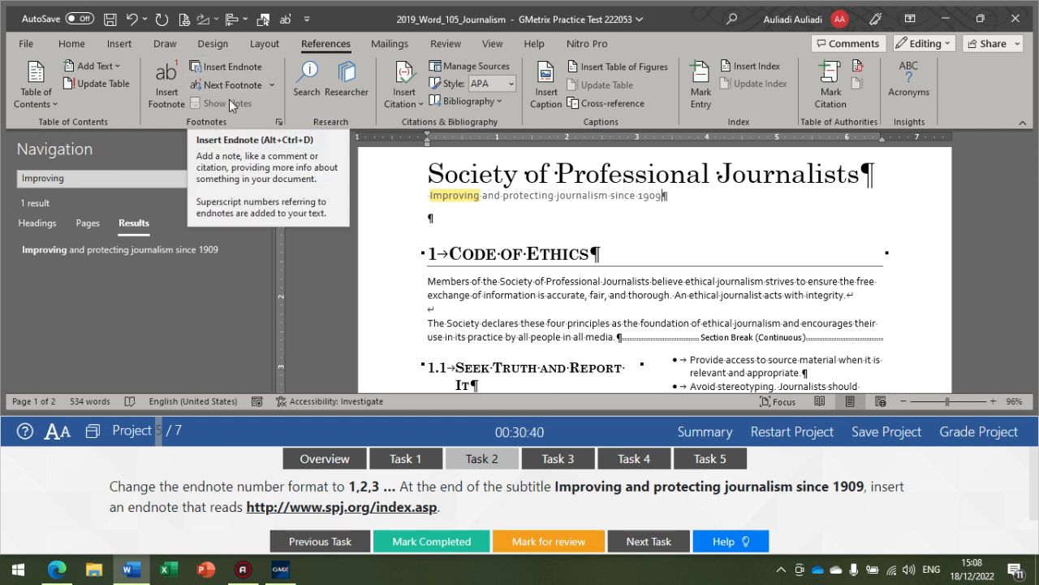
{"action": "left_click", "coordinate": [279, 126]}
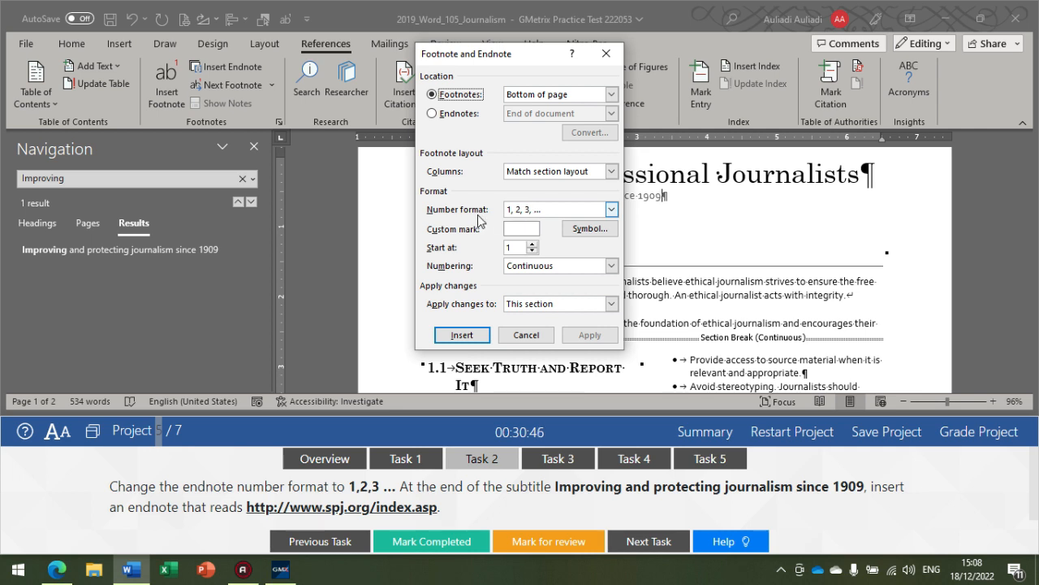
{"action": "left_click", "coordinate": [553, 208]}
{"action": "left_click", "coordinate": [552, 208]}
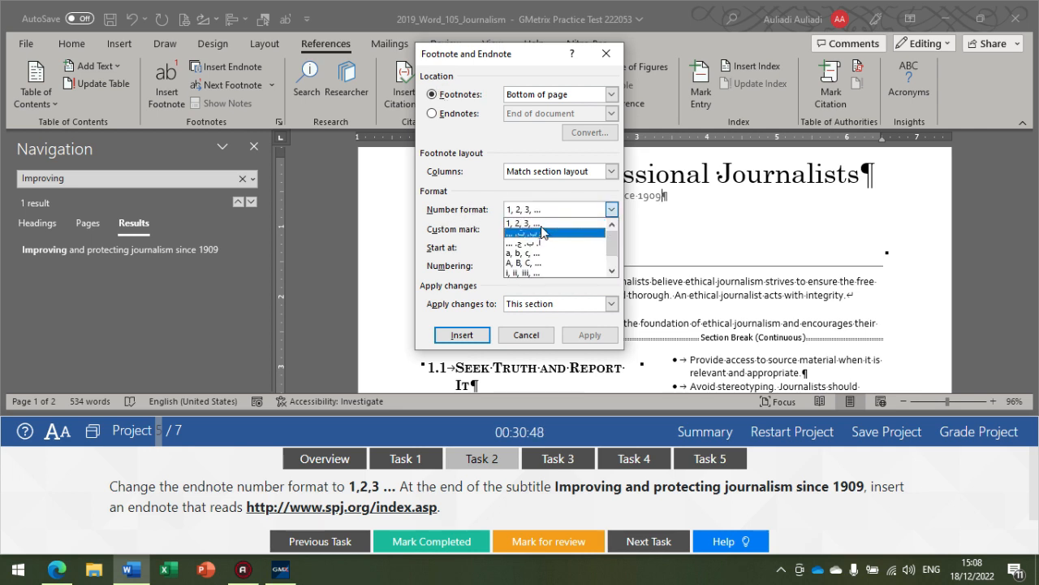
{"action": "left_click", "coordinate": [540, 225]}
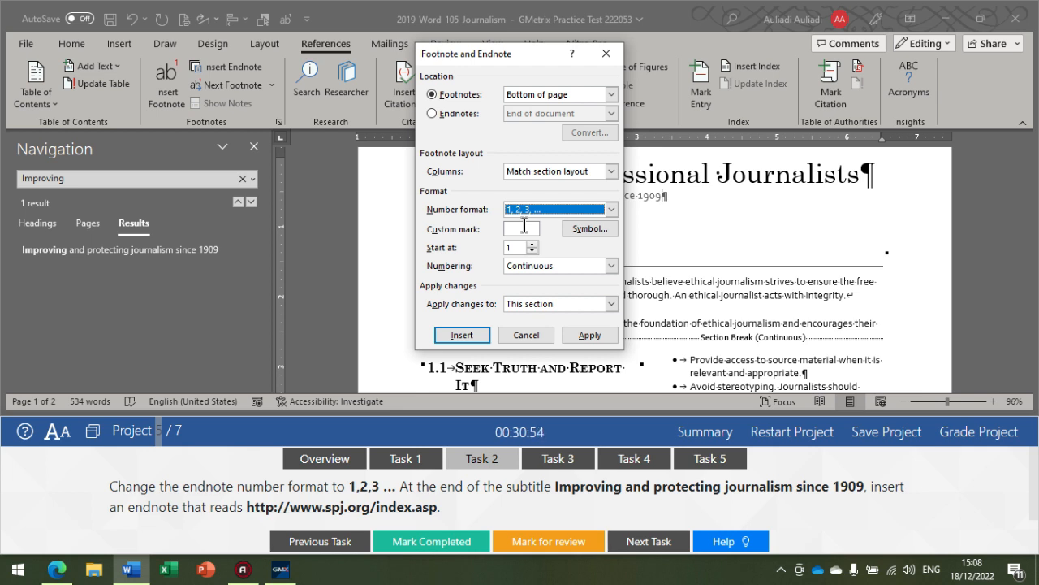
{"action": "left_click", "coordinate": [464, 335]}
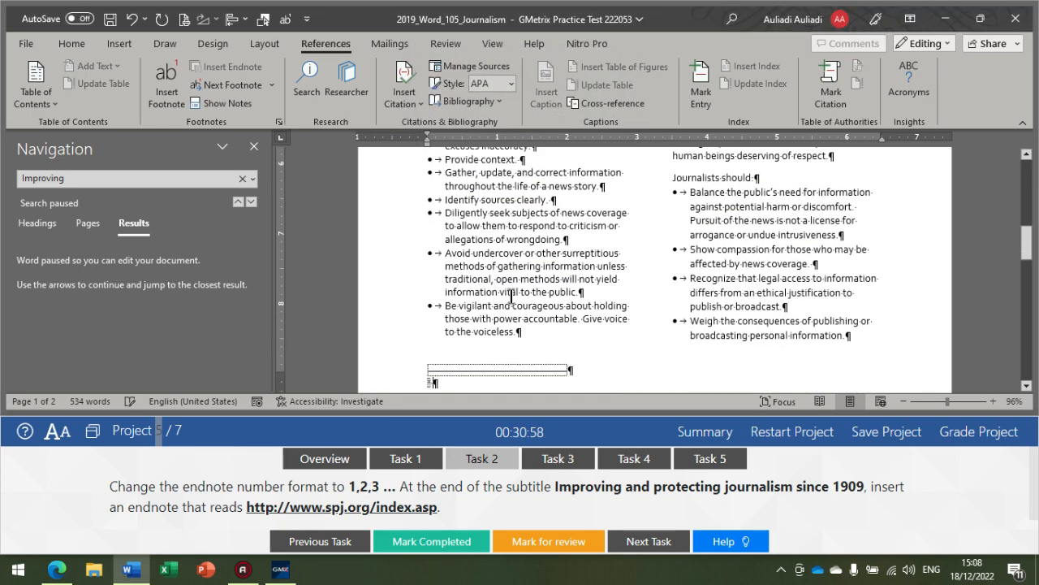
{"action": "scroll", "coordinate": [460, 360], "scroll_direction": "up", "scroll_amount": 10}
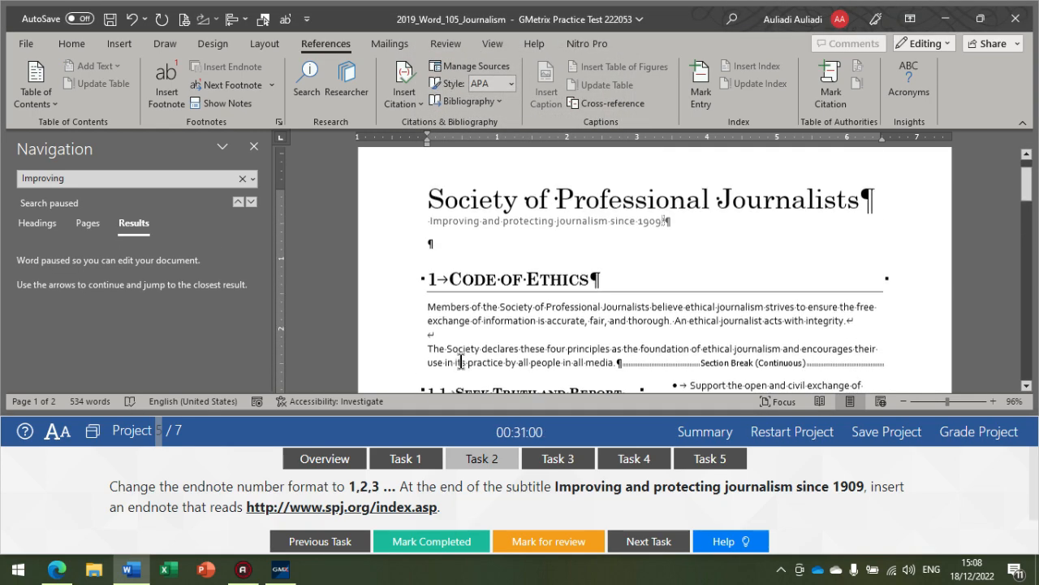
{"action": "scroll", "coordinate": [461, 360], "scroll_direction": "down", "scroll_amount": 10}
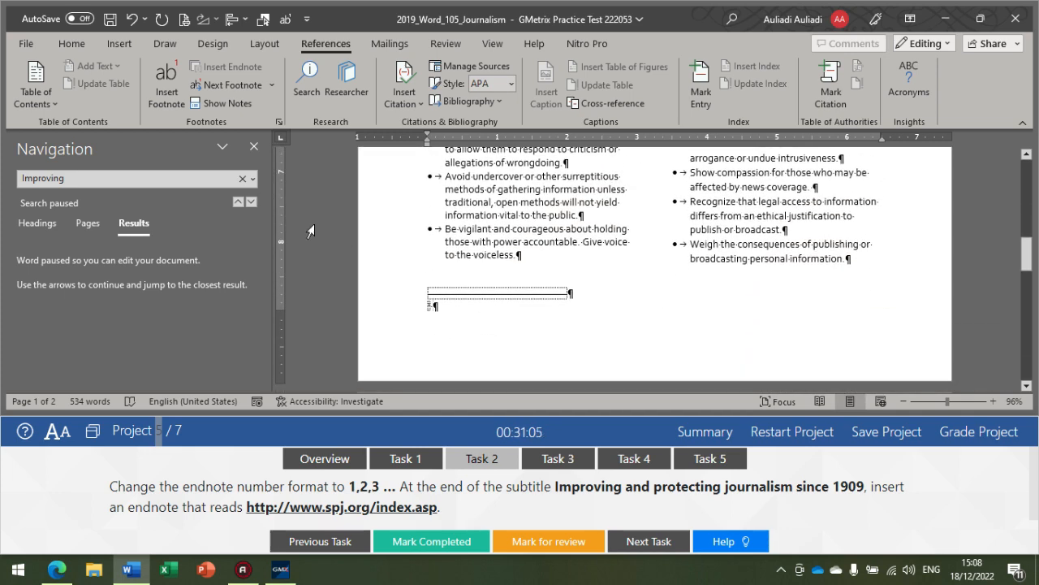
{"action": "left_click", "coordinate": [277, 121]}
{"action": "left_click", "coordinate": [583, 95]}
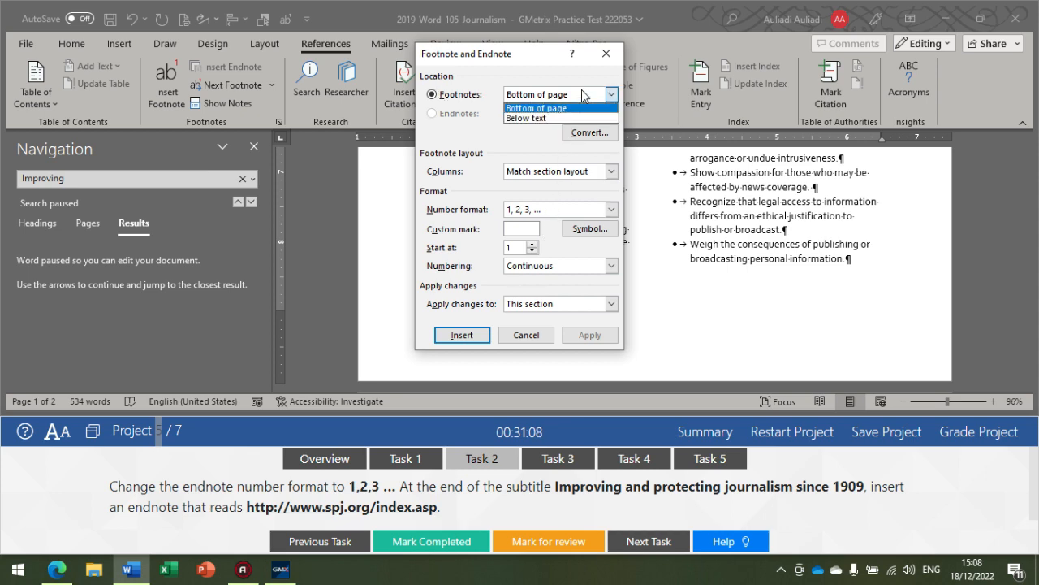
{"action": "left_click", "coordinate": [605, 54]}
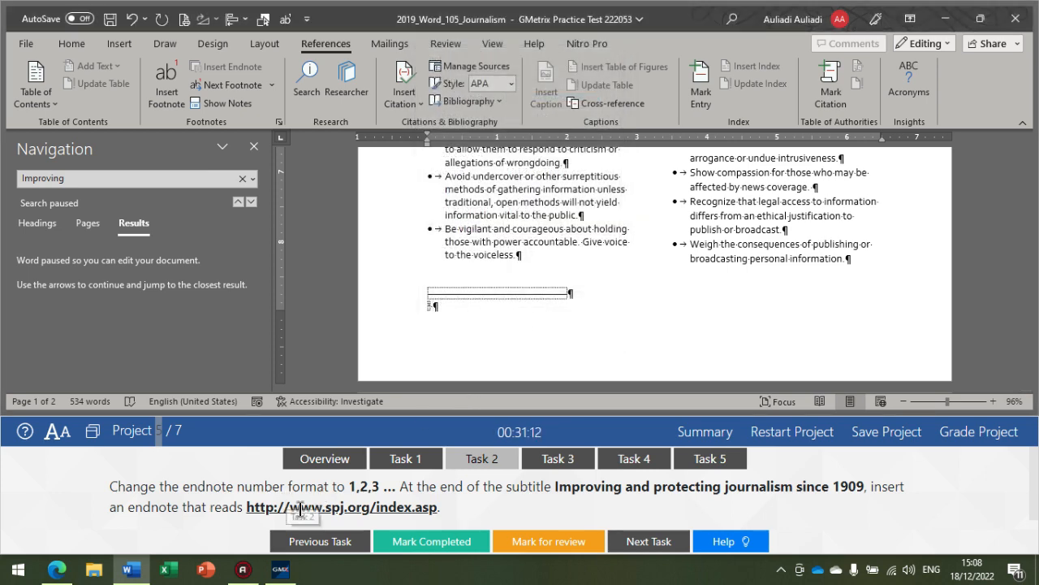
{"action": "type", "text": "http"}
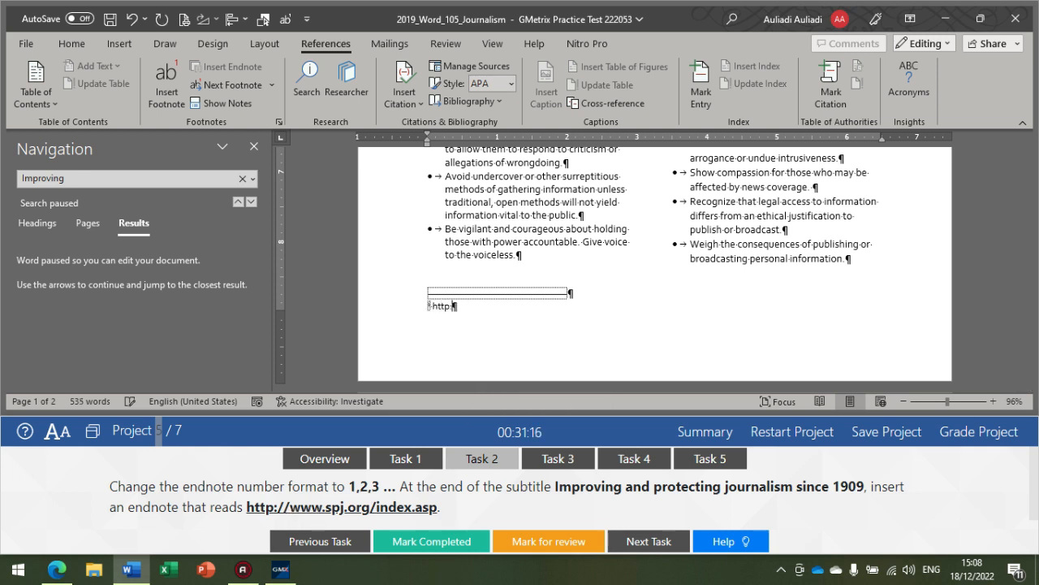
{"action": "type", "text": "://www.spj."}
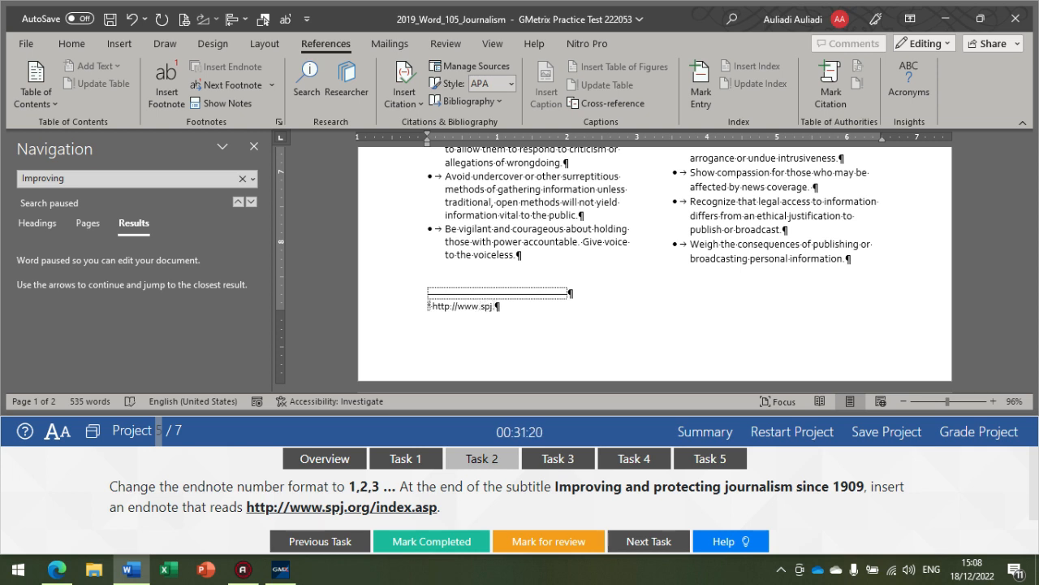
{"action": "type", "text": "org/index.asp"}
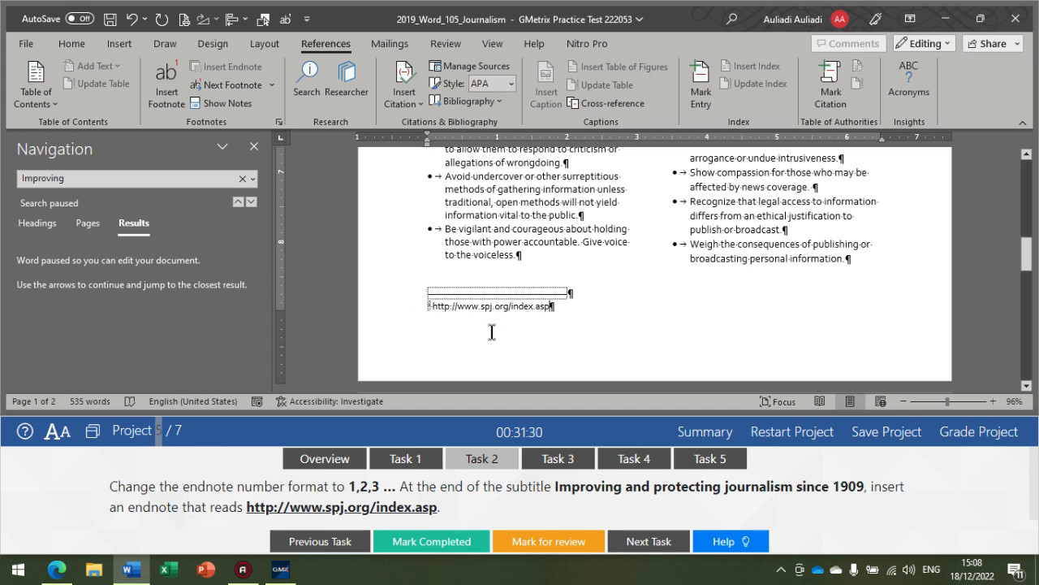
Step: Check the note's reference mark after the subtitle, its text on the first page, and the footnote and endnote settings
{"action": "scroll", "coordinate": [491, 331], "scroll_direction": "up", "scroll_amount": 15}
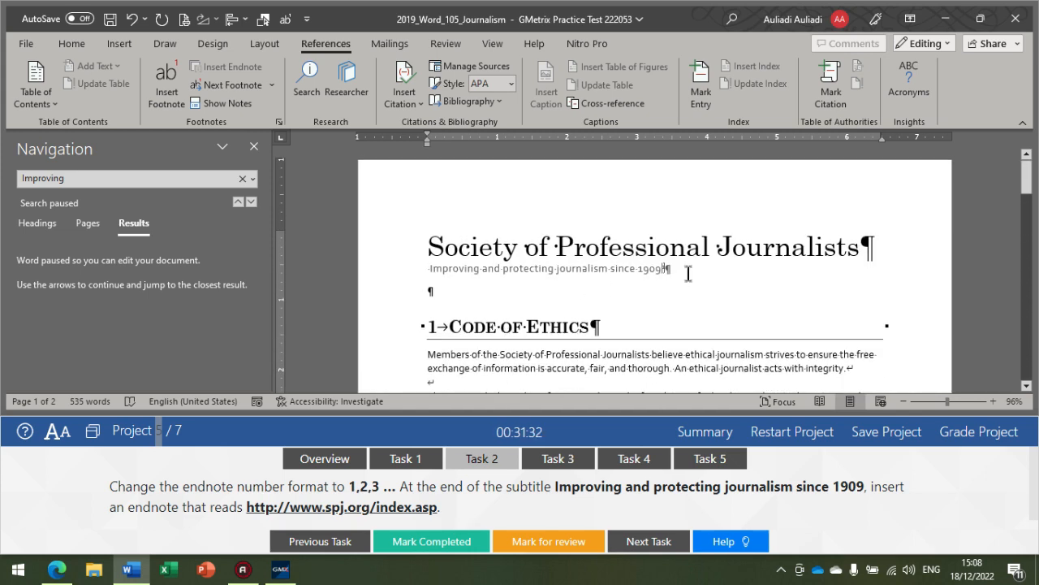
{"action": "left_click", "coordinate": [688, 274]}
{"action": "scroll", "coordinate": [571, 322], "scroll_direction": "down", "scroll_amount": 8}
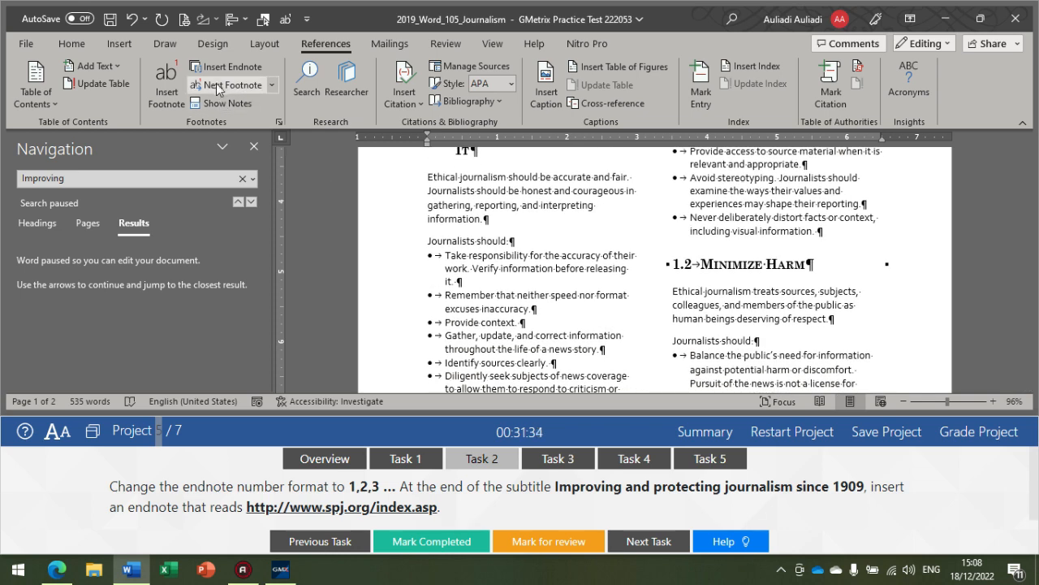
{"action": "left_click", "coordinate": [248, 104]}
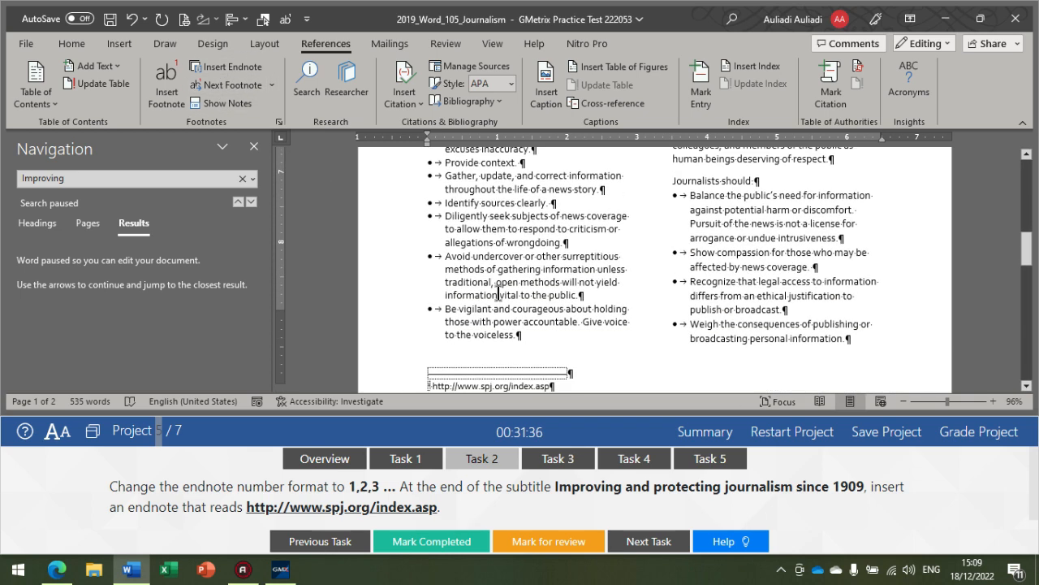
{"action": "left_click", "coordinate": [280, 121]}
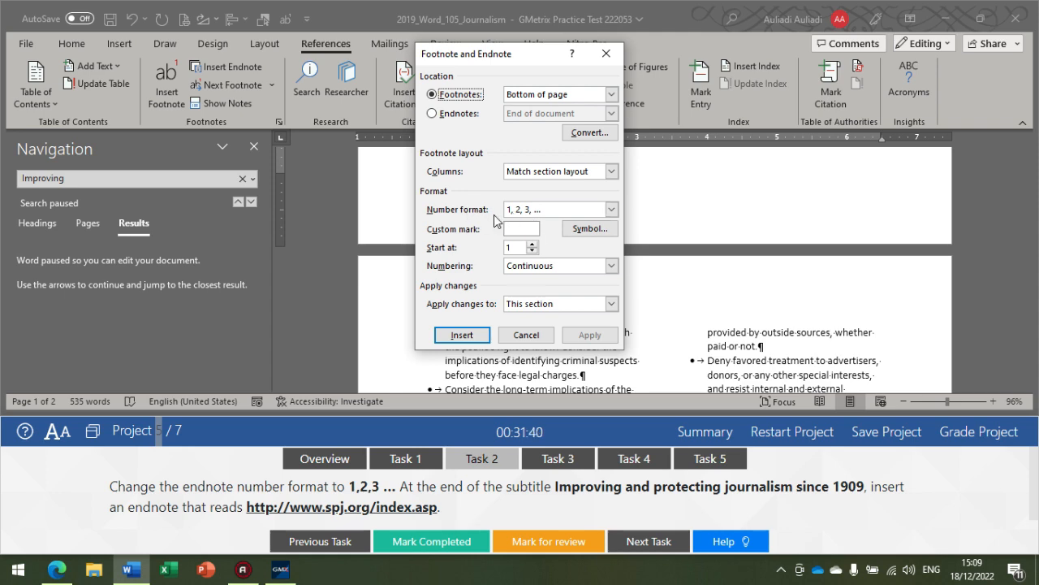
{"action": "left_click", "coordinate": [606, 53]}
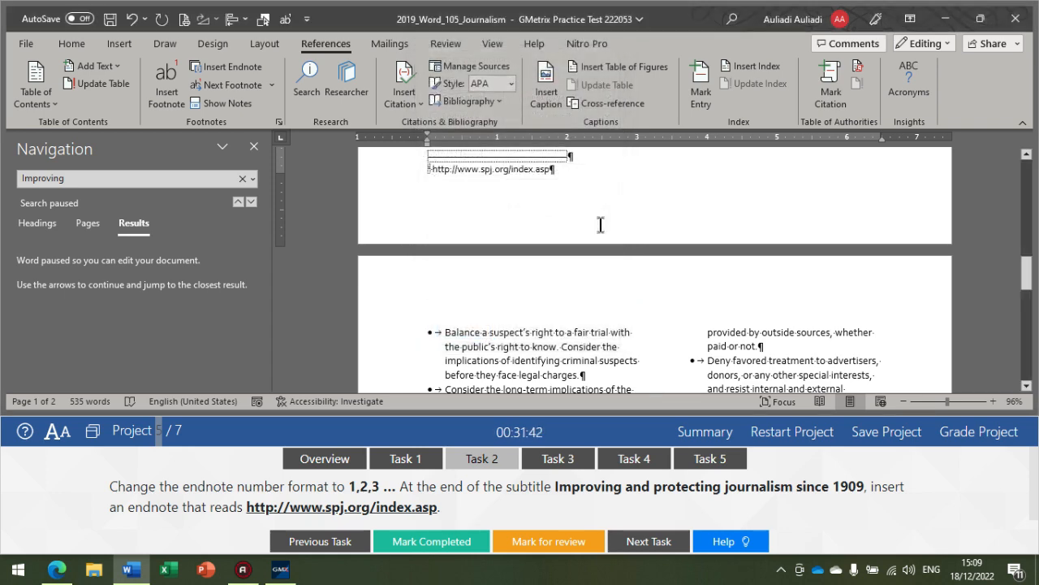
Step: Show Task 3 and select the Seek Truth and Report It process diagram at the end of the second page
{"action": "left_click", "coordinate": [552, 459]}
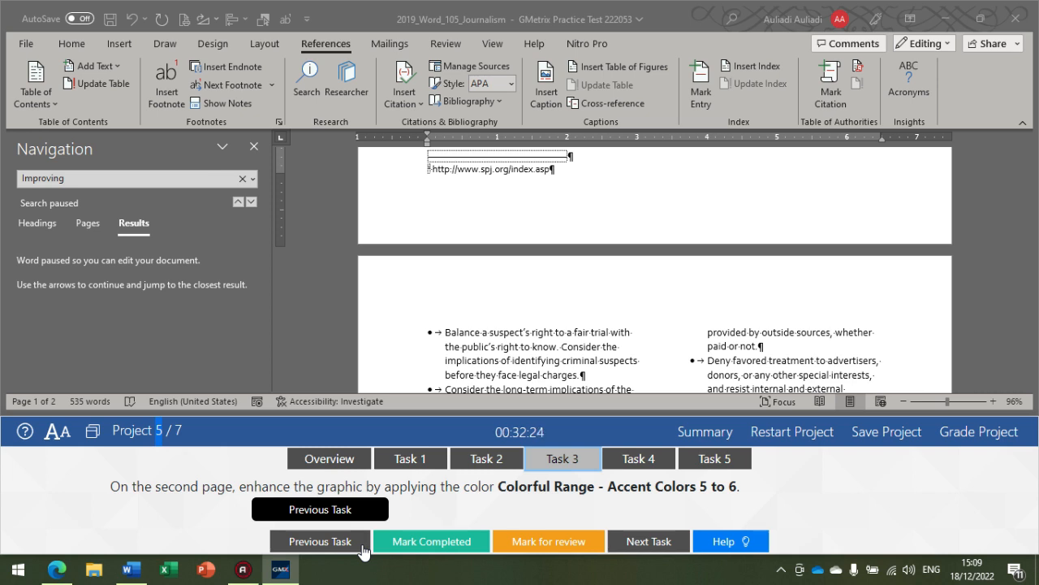
{"action": "left_click", "coordinate": [90, 223]}
{"action": "left_click", "coordinate": [221, 346]}
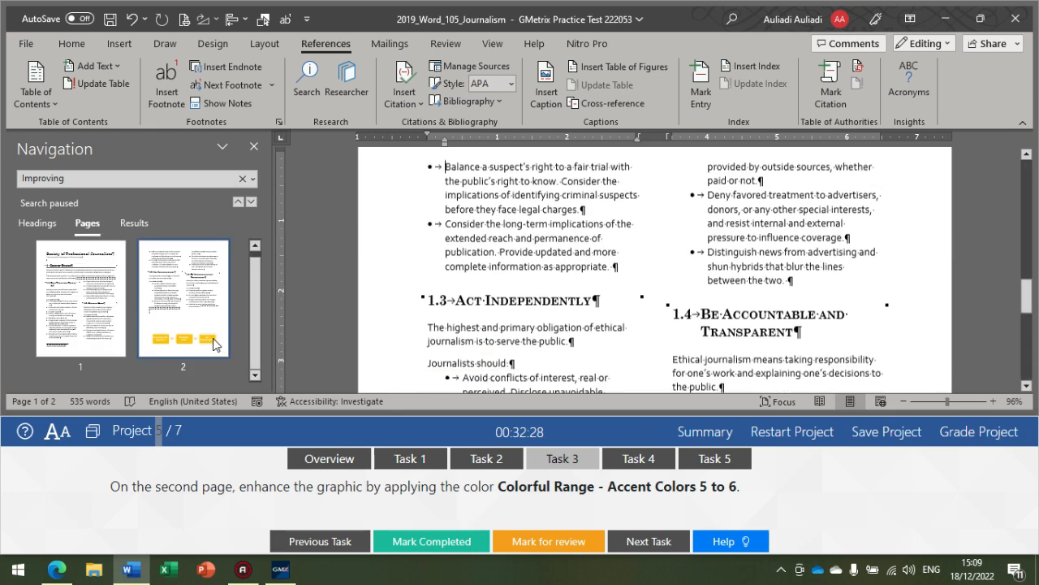
{"action": "scroll", "coordinate": [451, 307], "scroll_direction": "down", "scroll_amount": 15}
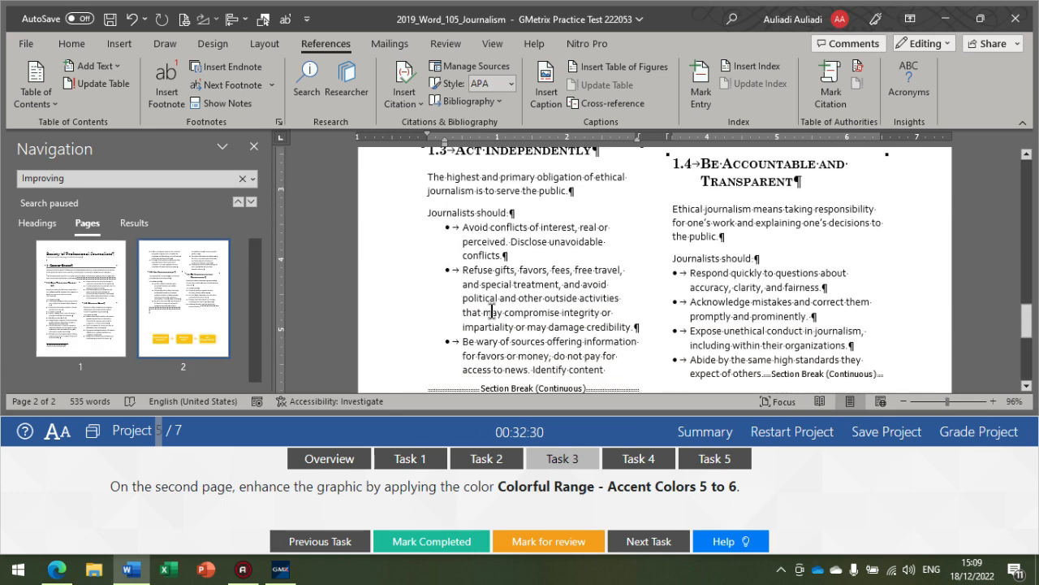
{"action": "left_click", "coordinate": [520, 277]}
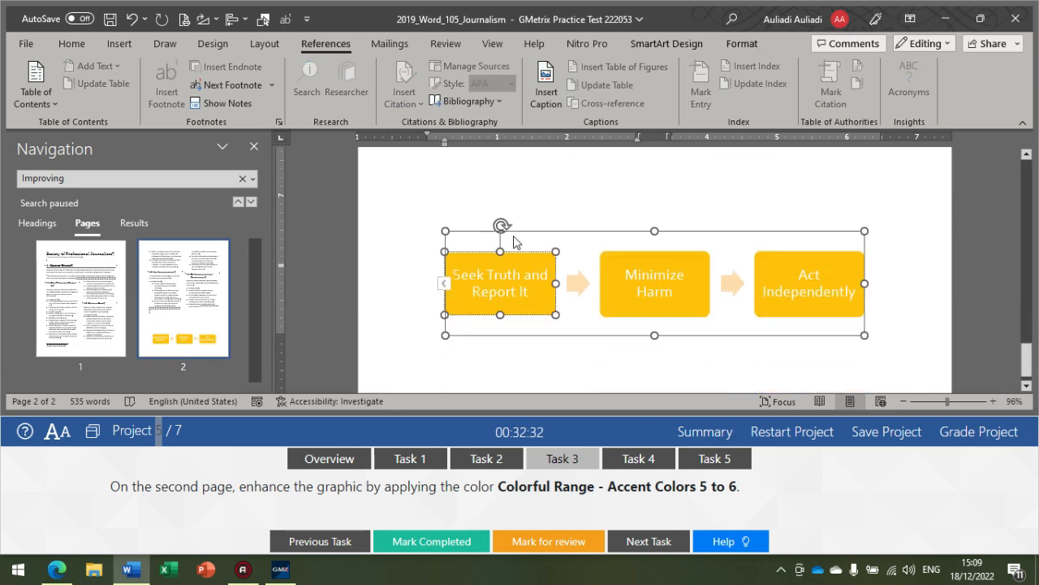
Step: Apply the color Colorful Range - Accent Colors 5 to 6 to the whole process diagram on the second page
{"action": "left_click", "coordinate": [547, 230]}
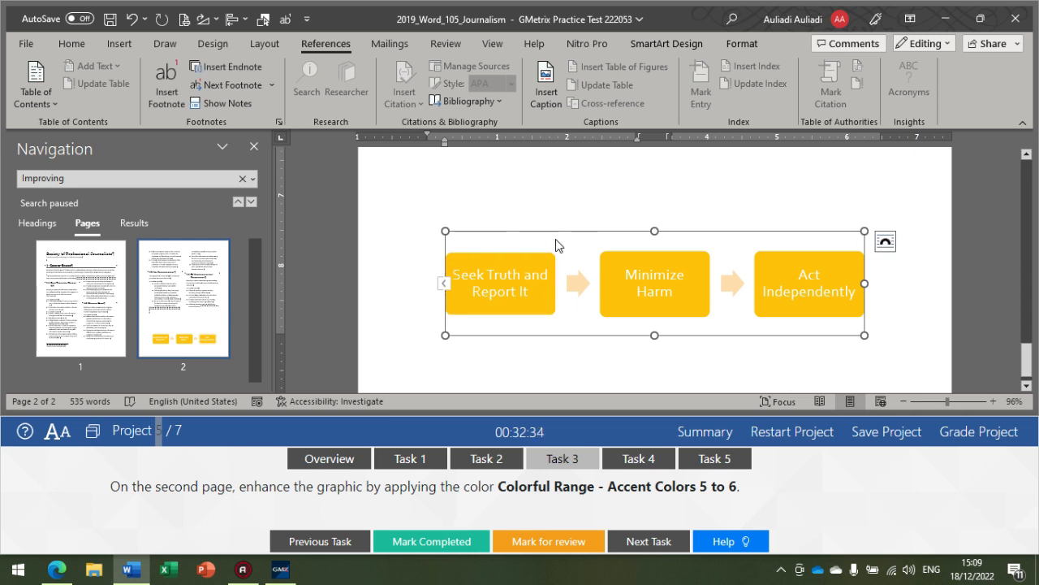
{"action": "left_click", "coordinate": [667, 43]}
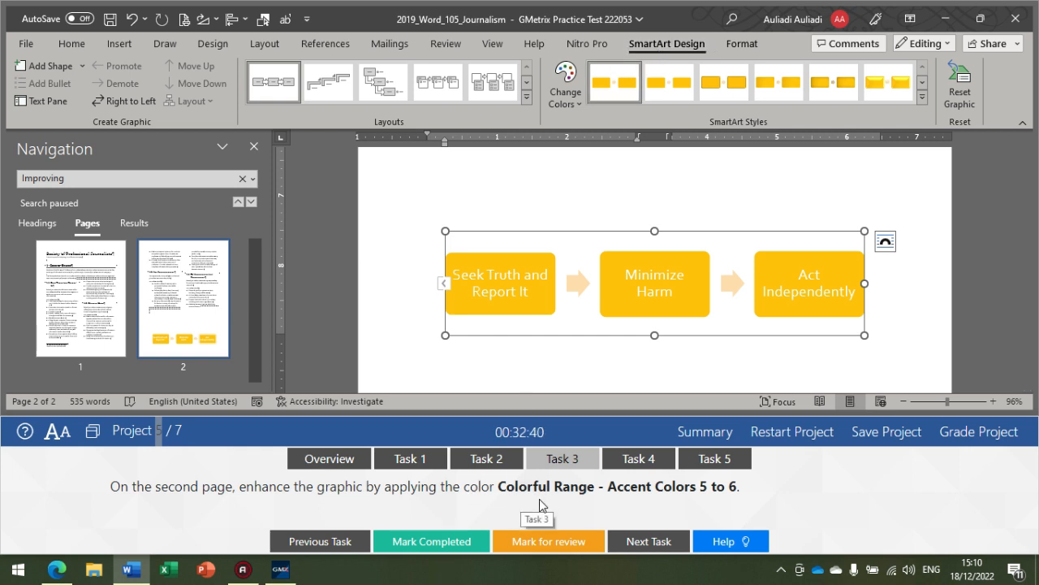
{"action": "left_click", "coordinate": [567, 94]}
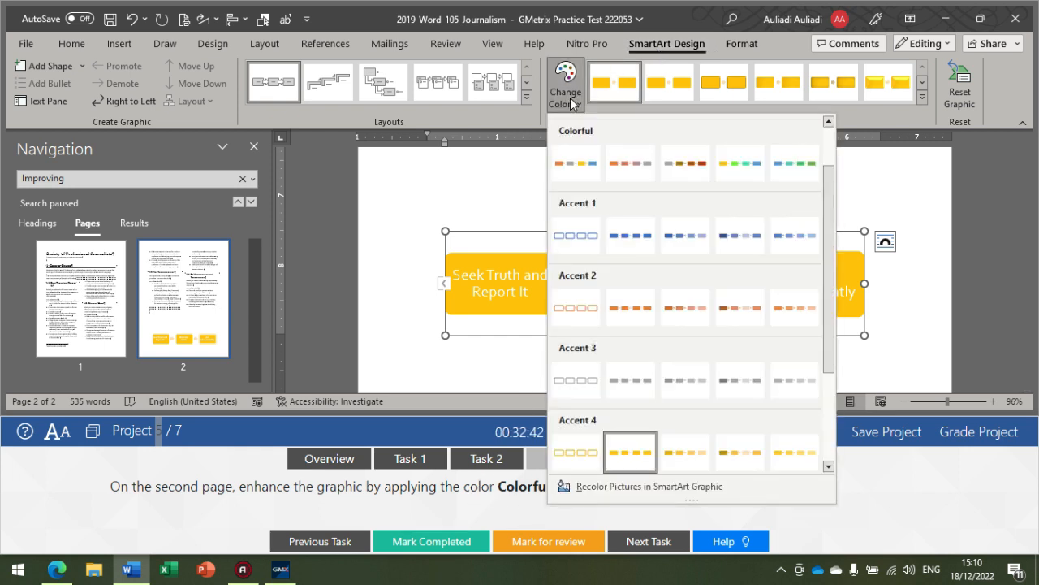
{"action": "left_click", "coordinate": [792, 165]}
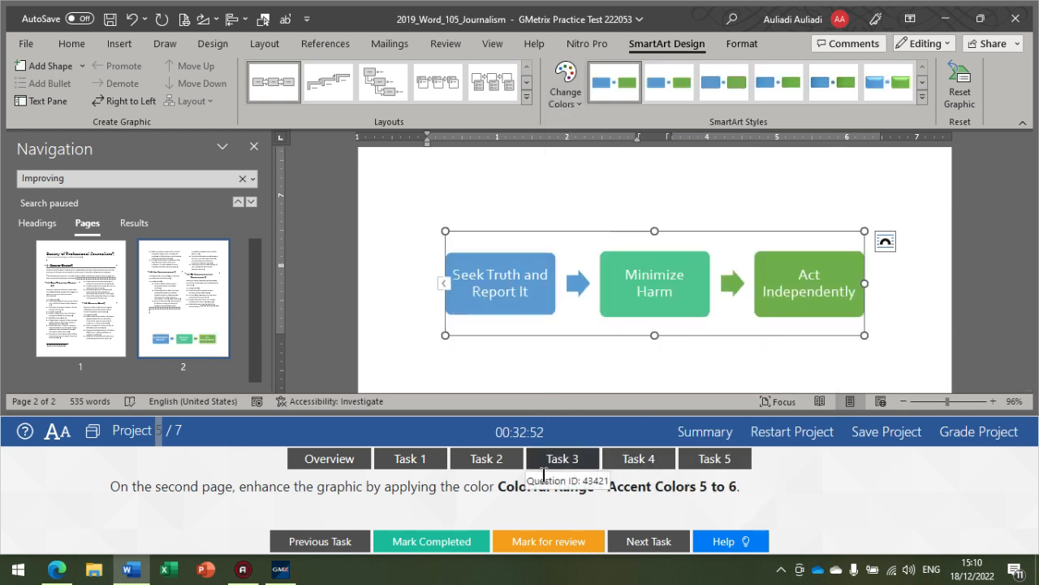
Step: Show Task 4 and add a fourth shape after Act Independently in the process diagram at the end of the document
{"action": "left_click", "coordinate": [617, 473]}
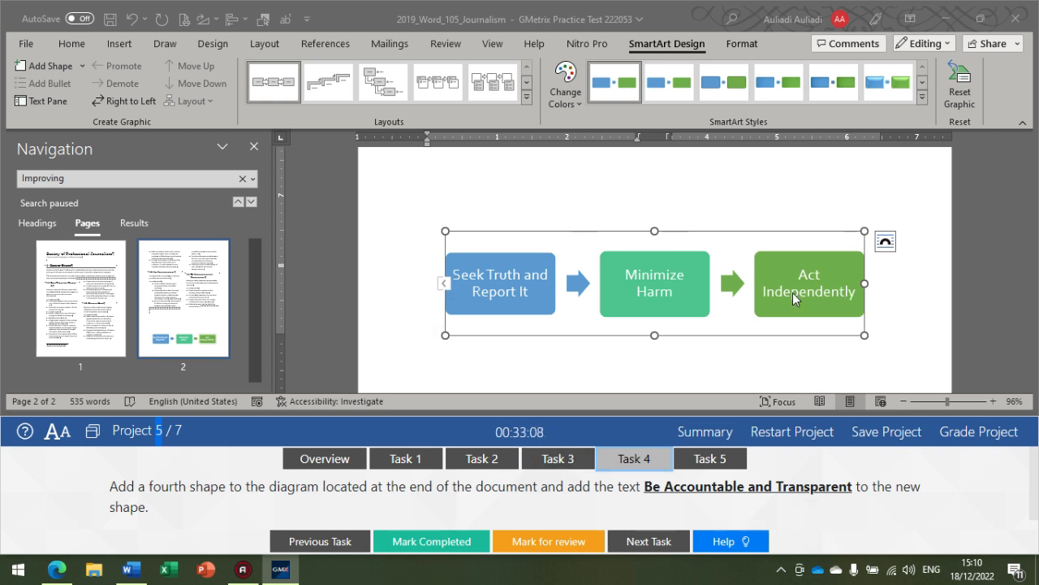
{"action": "left_click", "coordinate": [593, 313]}
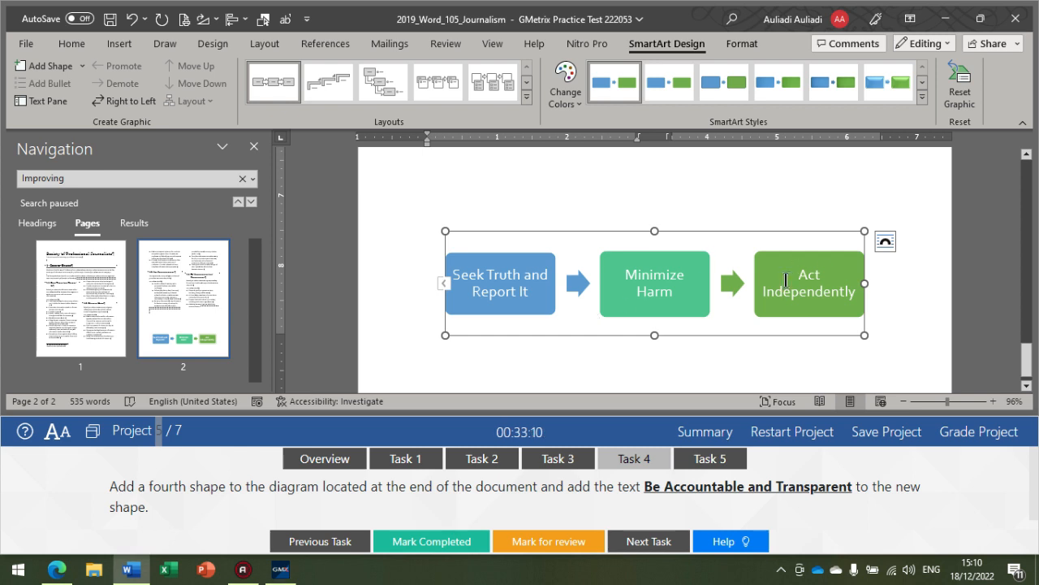
{"action": "left_click", "coordinate": [444, 285]}
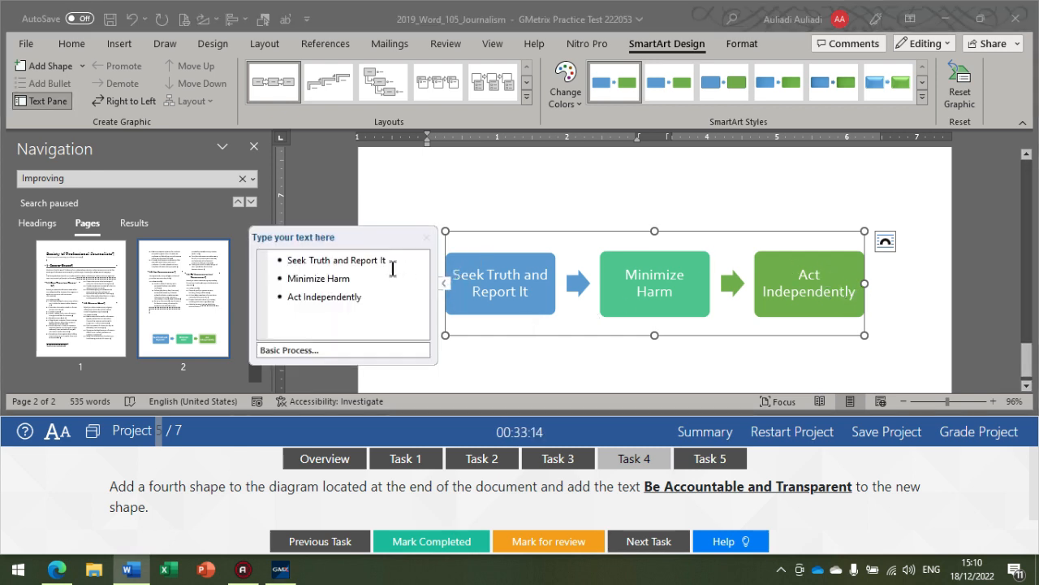
{"action": "left_click", "coordinate": [364, 296]}
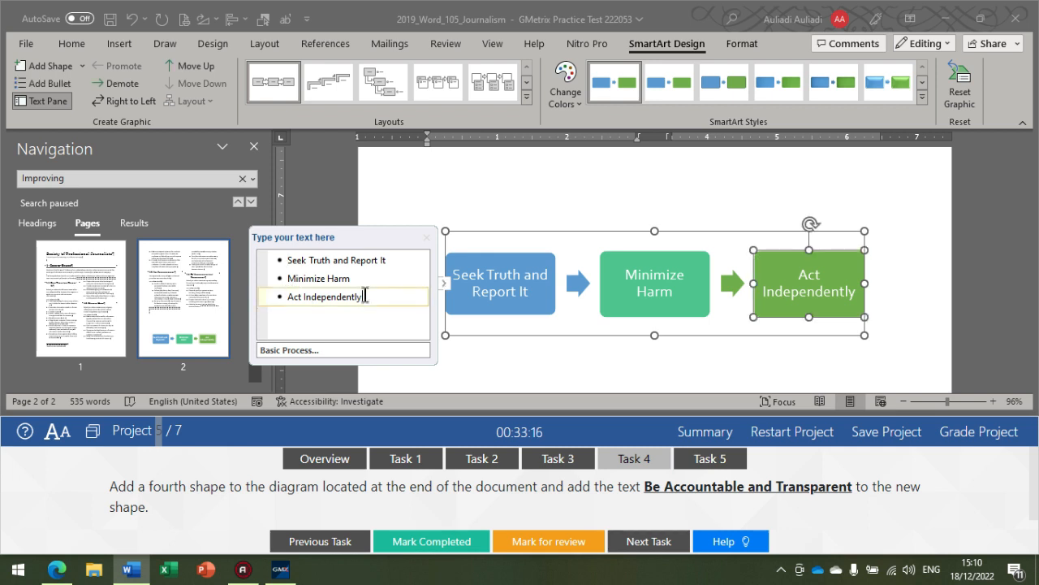
{"action": "key", "text": "Return"}
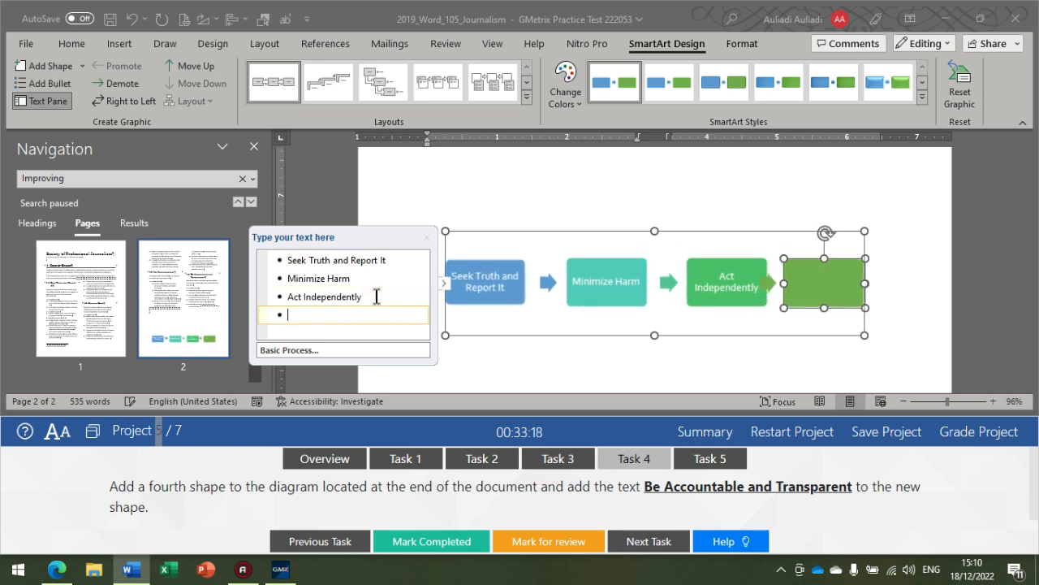
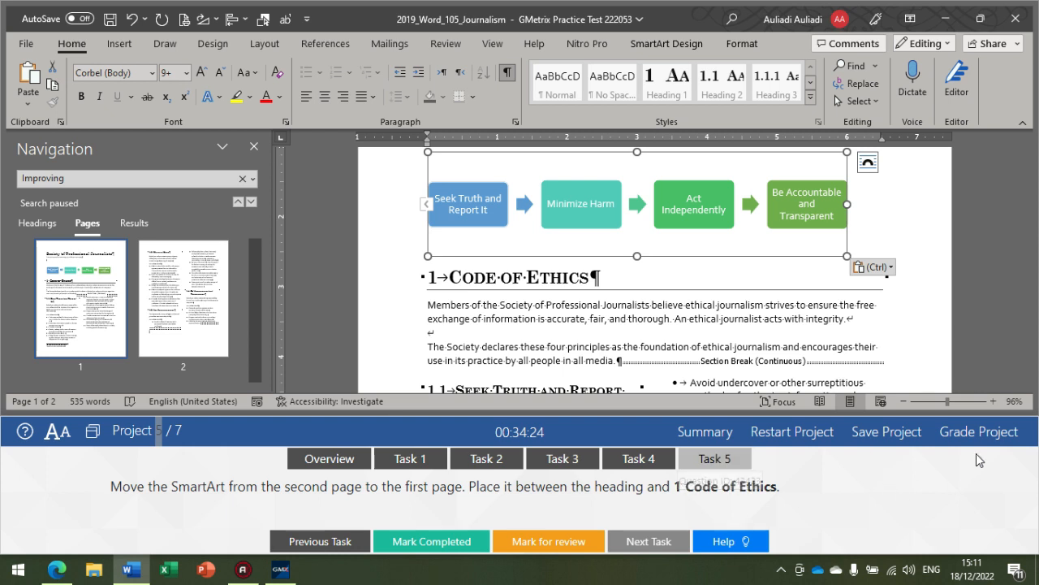
Step: Grade Project 5 and return to Task 2 for a retry
{"action": "left_click", "coordinate": [968, 441]}
{"action": "left_click", "coordinate": [874, 377]}
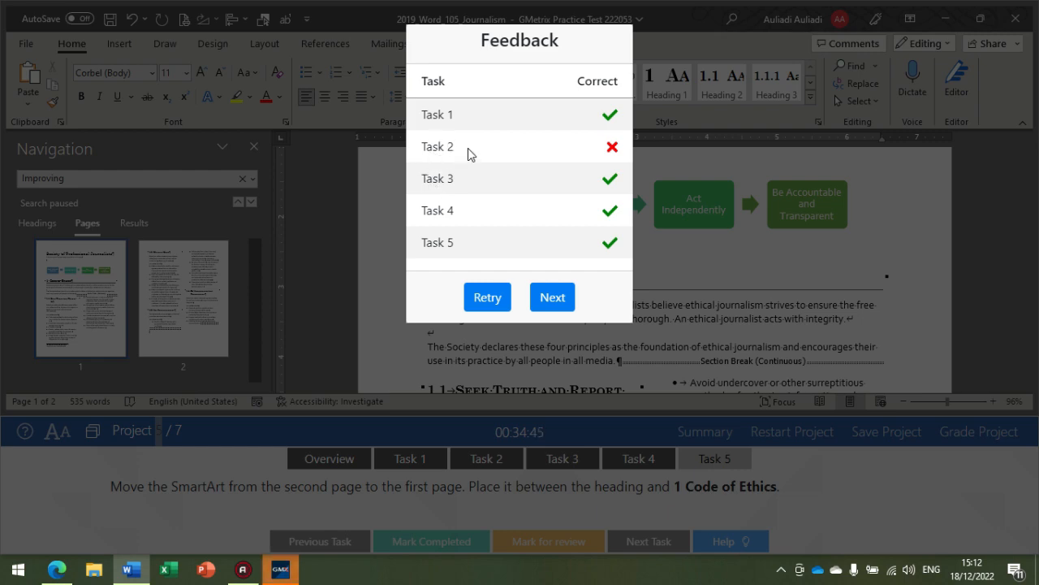
{"action": "left_click", "coordinate": [489, 298]}
{"action": "left_click", "coordinate": [611, 361]}
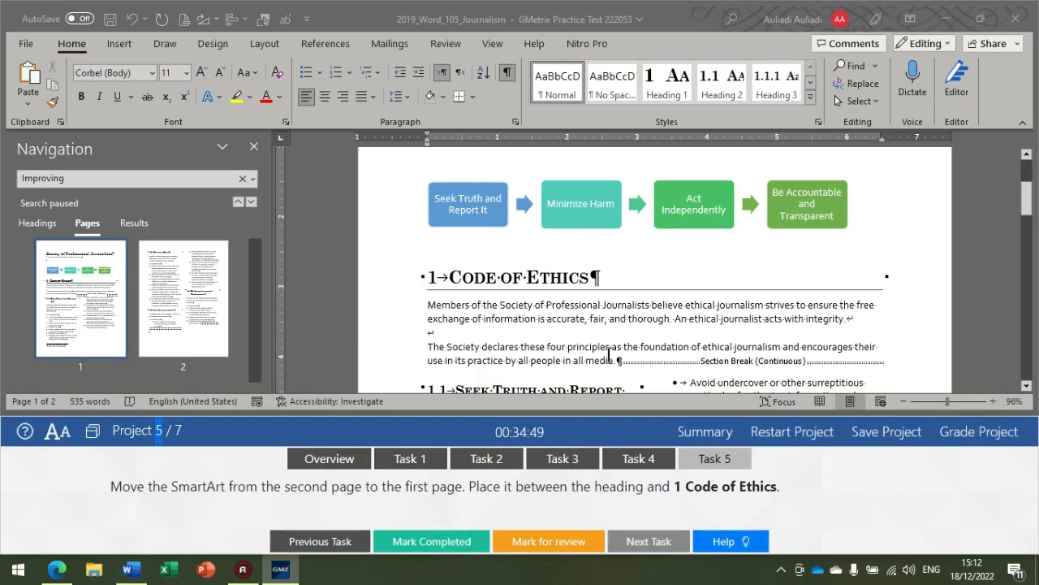
{"action": "left_click", "coordinate": [485, 460]}
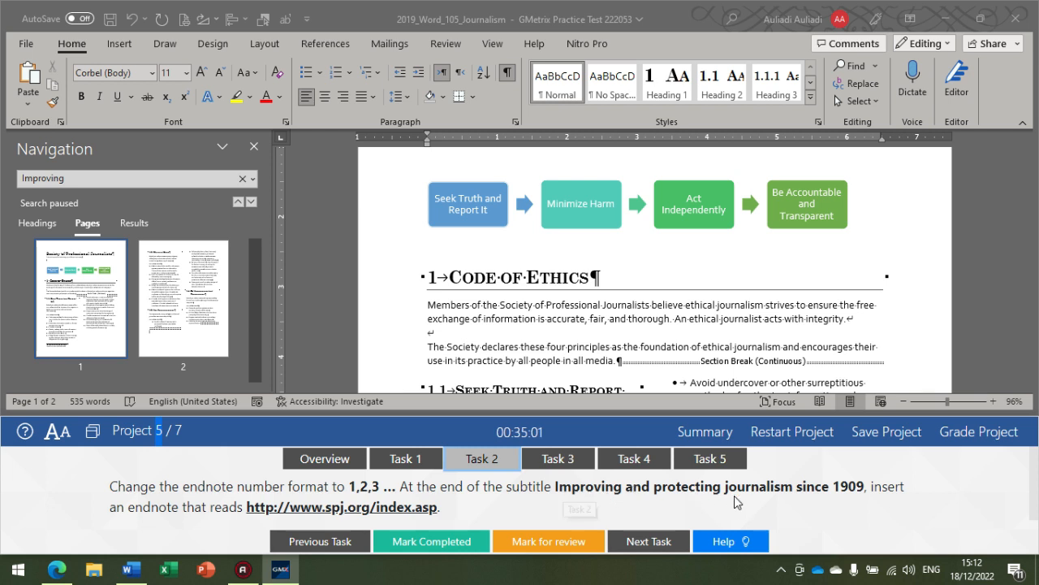
{"action": "scroll", "coordinate": [820, 494], "scroll_direction": "down", "scroll_amount": 1}
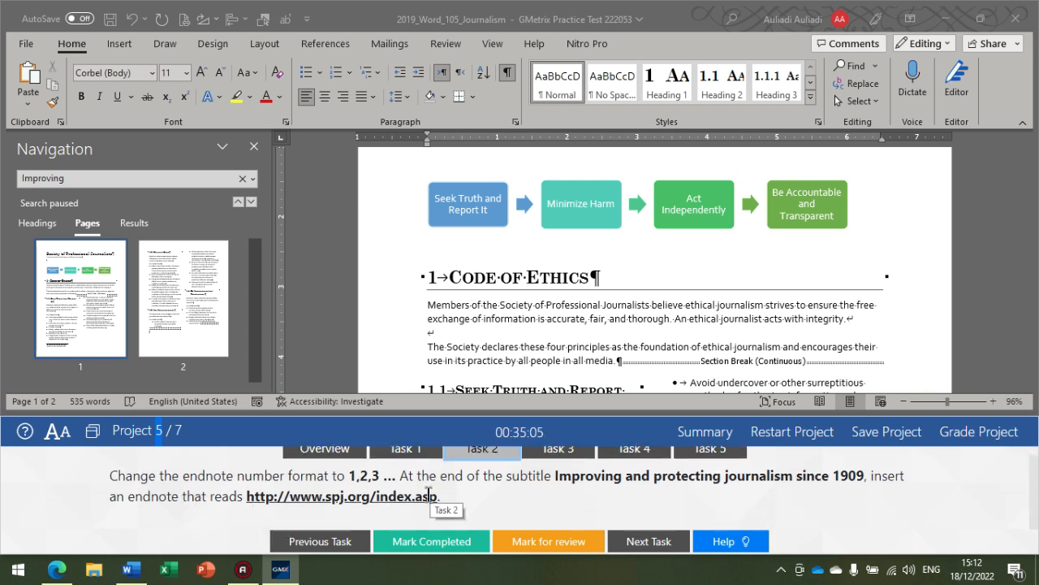
Step: Select the note reference mark after the subtitle and choose the number format 1, 2, 3, … in its footnote settings
{"action": "scroll", "coordinate": [431, 499], "scroll_direction": "up", "scroll_amount": 1}
{"action": "scroll", "coordinate": [480, 367], "scroll_direction": "up", "scroll_amount": 2}
{"action": "scroll", "coordinate": [480, 367], "scroll_direction": "up", "scroll_amount": 1}
{"action": "left_click", "coordinate": [679, 219]}
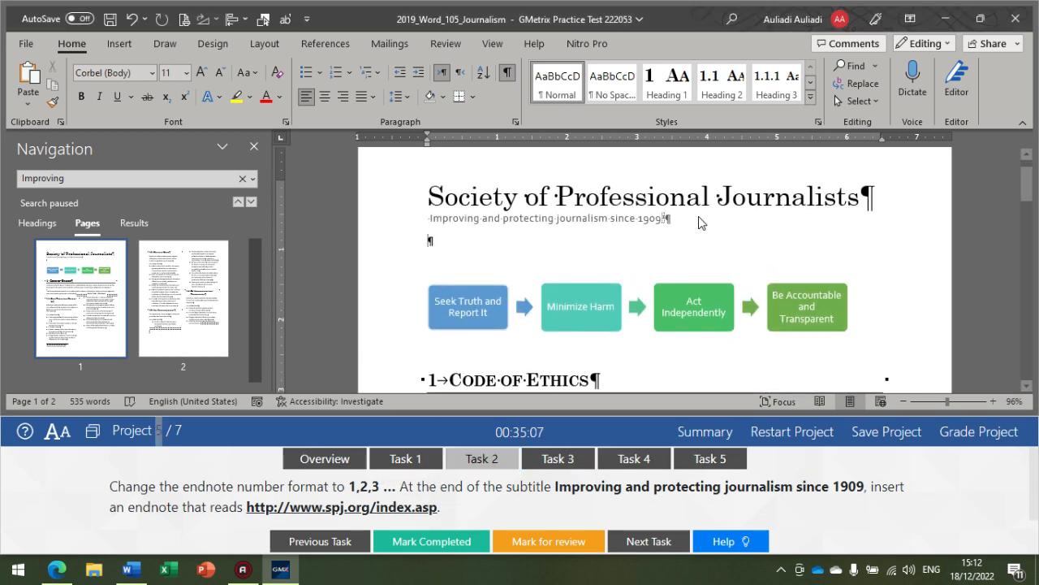
{"action": "left_click_drag", "start_coordinate": [667, 217], "coordinate": [656, 221]}
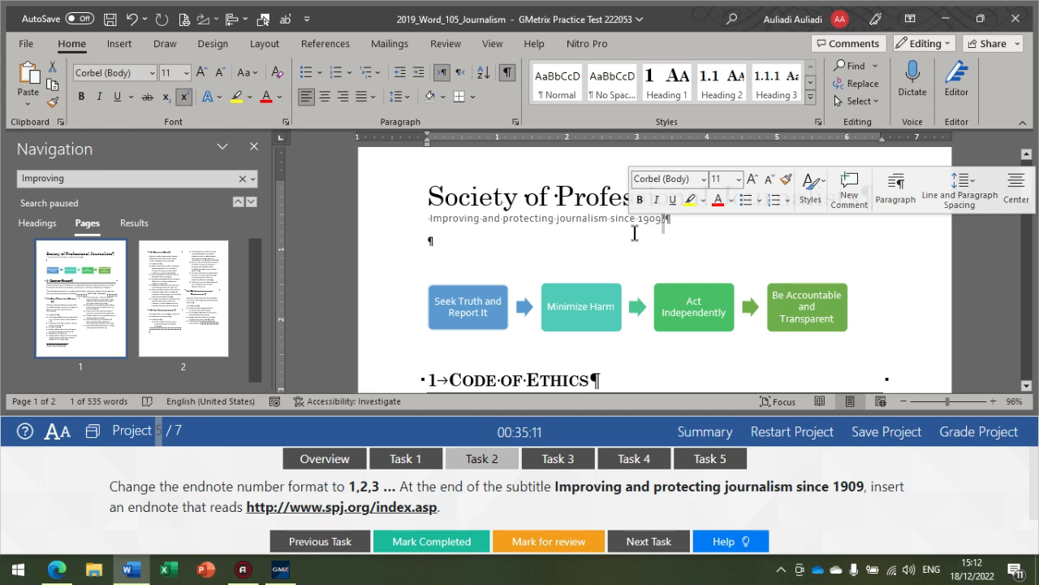
{"action": "left_click", "coordinate": [333, 40]}
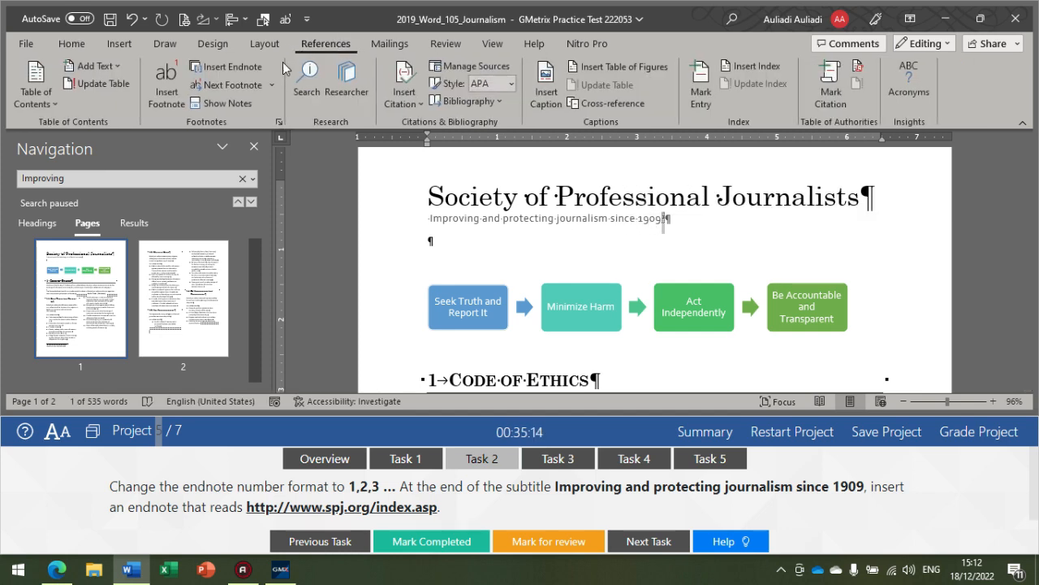
{"action": "left_click", "coordinate": [278, 123]}
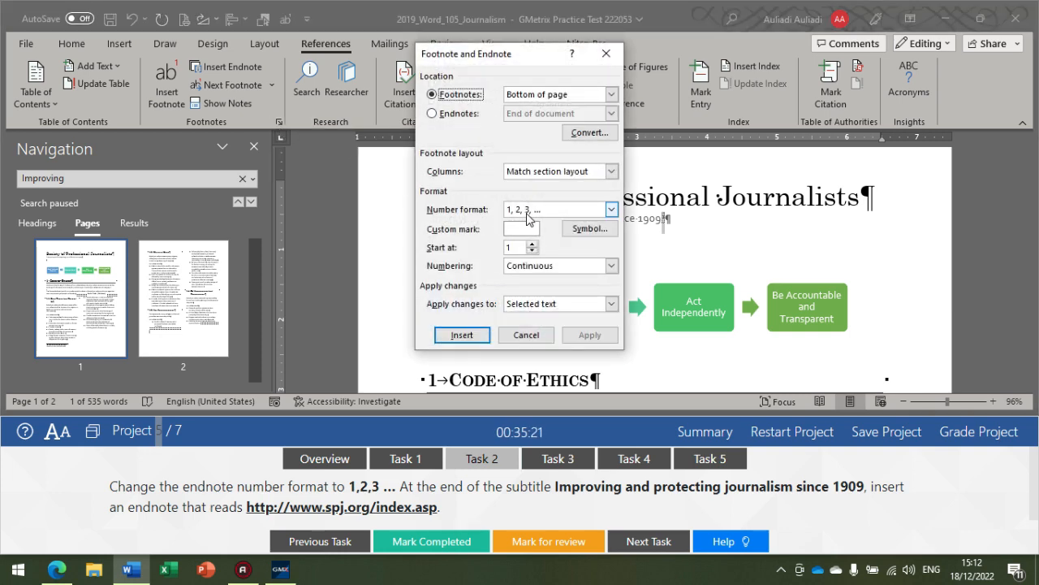
{"action": "left_click", "coordinate": [541, 211]}
{"action": "scroll", "coordinate": [532, 243], "scroll_direction": "down", "scroll_amount": 1}
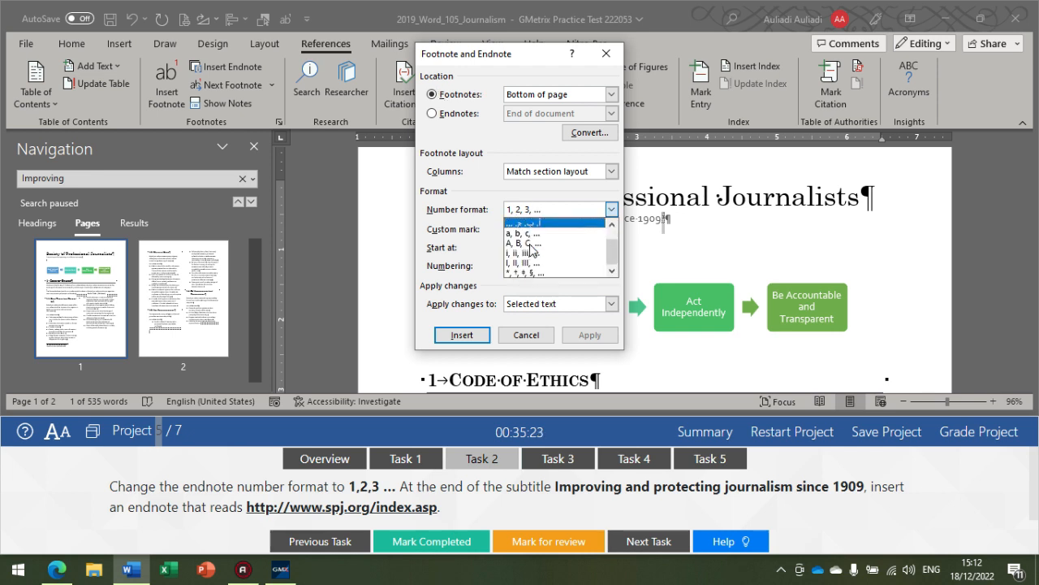
{"action": "scroll", "coordinate": [530, 243], "scroll_direction": "up", "scroll_amount": 1}
{"action": "left_click", "coordinate": [542, 223]}
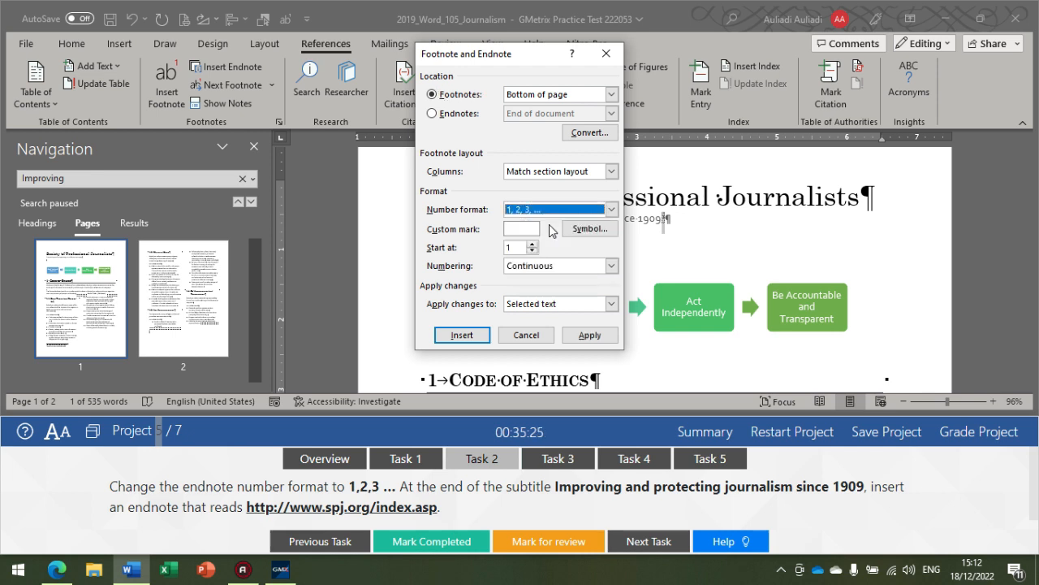
Step: Convert all footnotes to endnotes placed at the end of the document
{"action": "left_click", "coordinate": [463, 114]}
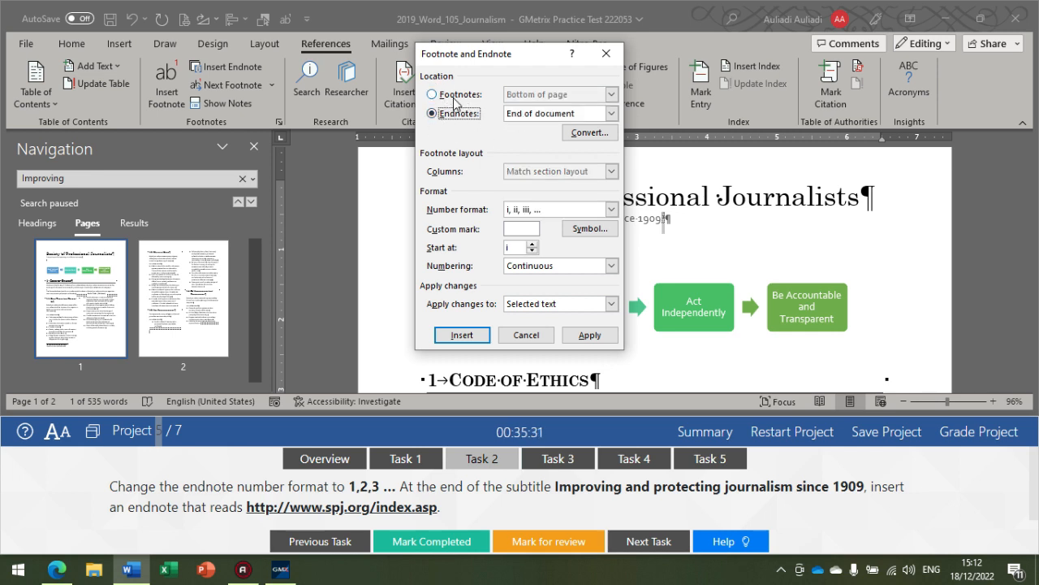
{"action": "left_click", "coordinate": [528, 114]}
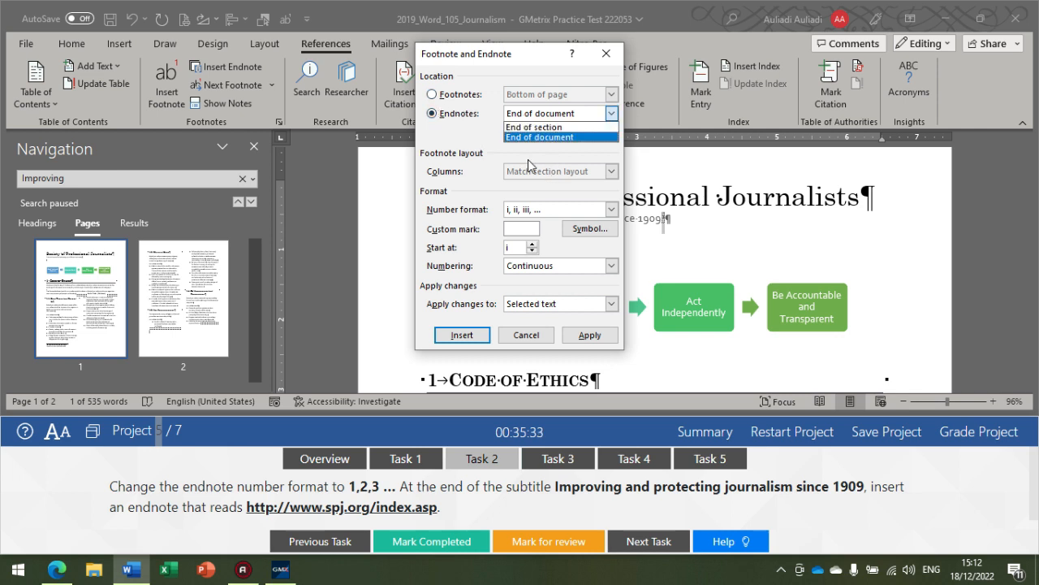
{"action": "left_click", "coordinate": [467, 123]}
{"action": "left_click", "coordinate": [532, 120]}
{"action": "left_click", "coordinate": [528, 135]}
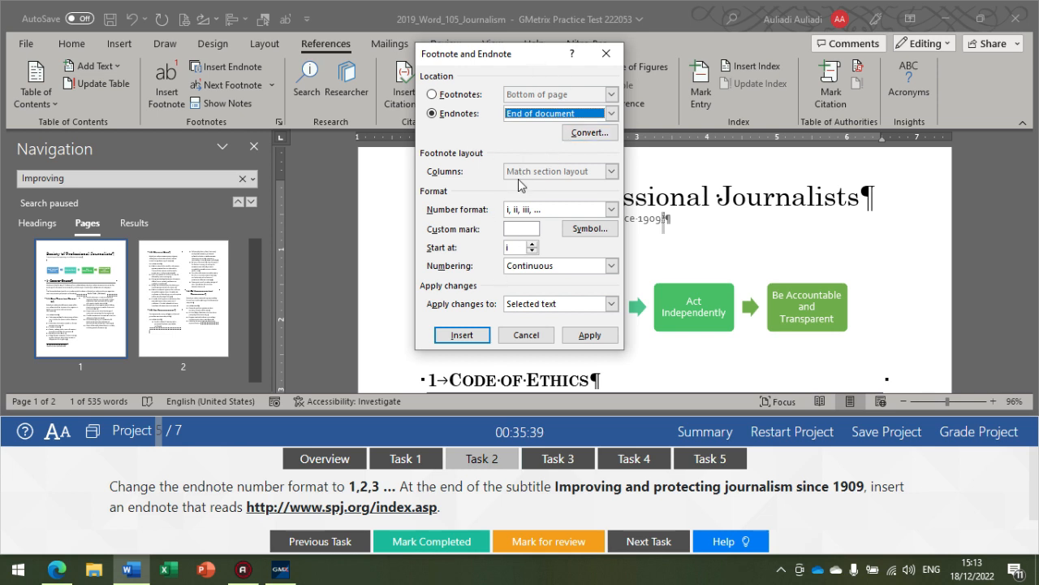
{"action": "left_click", "coordinate": [589, 133]}
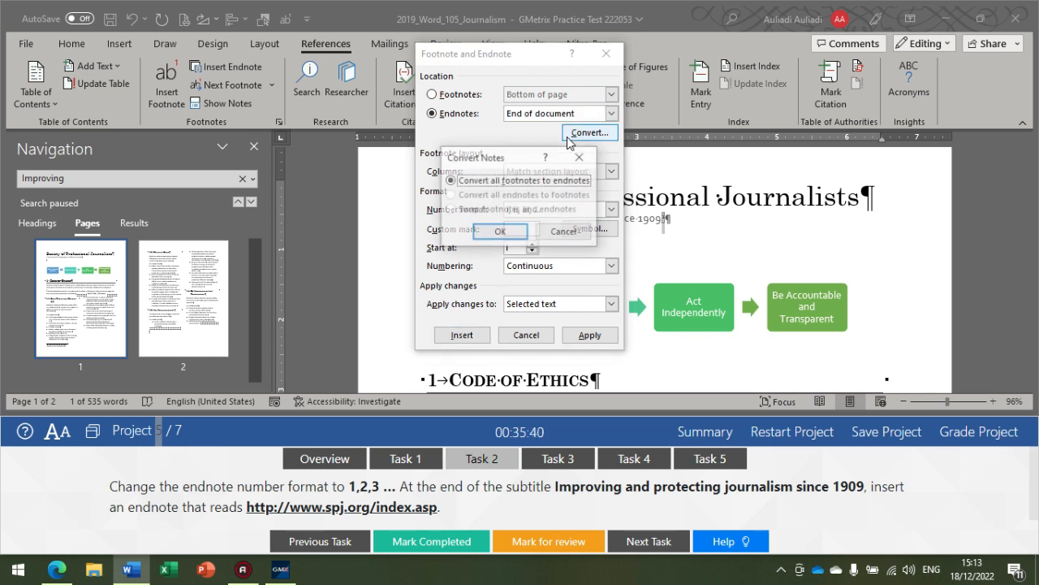
{"action": "left_click", "coordinate": [504, 234]}
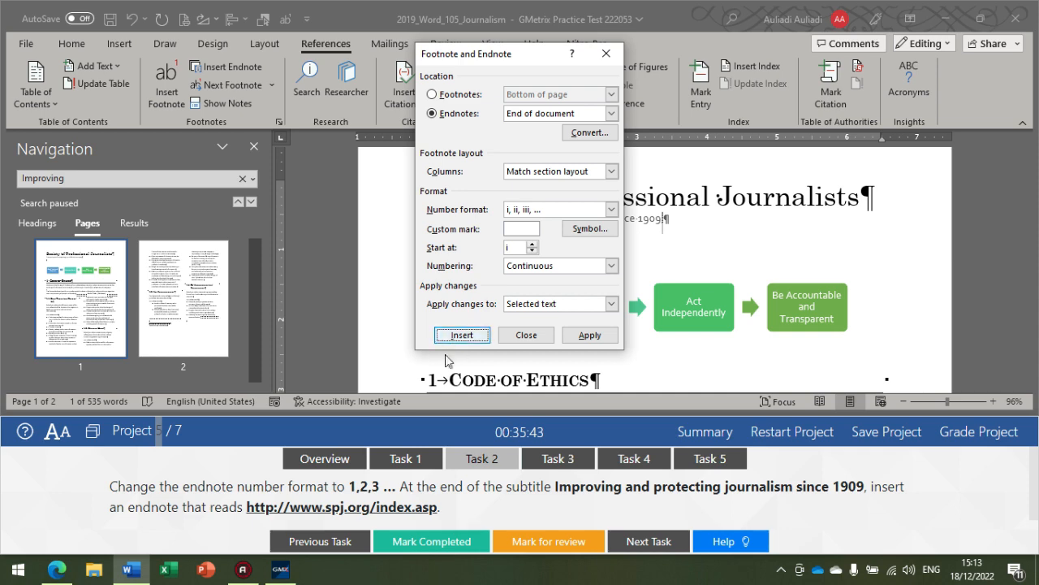
{"action": "left_click", "coordinate": [462, 335]}
{"action": "type", "text": "http://www.spj.org/index.asp"}
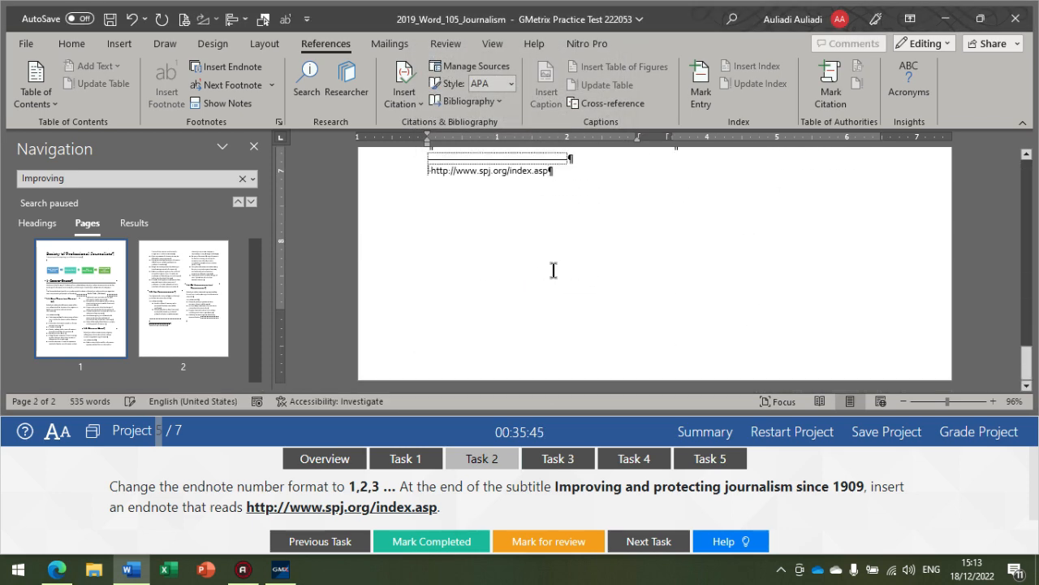
Step: Select the endnote mark after the subtitle and apply the number format 1, 2, 3, … to the selected text
{"action": "scroll", "coordinate": [553, 271], "scroll_direction": "up", "scroll_amount": 2}
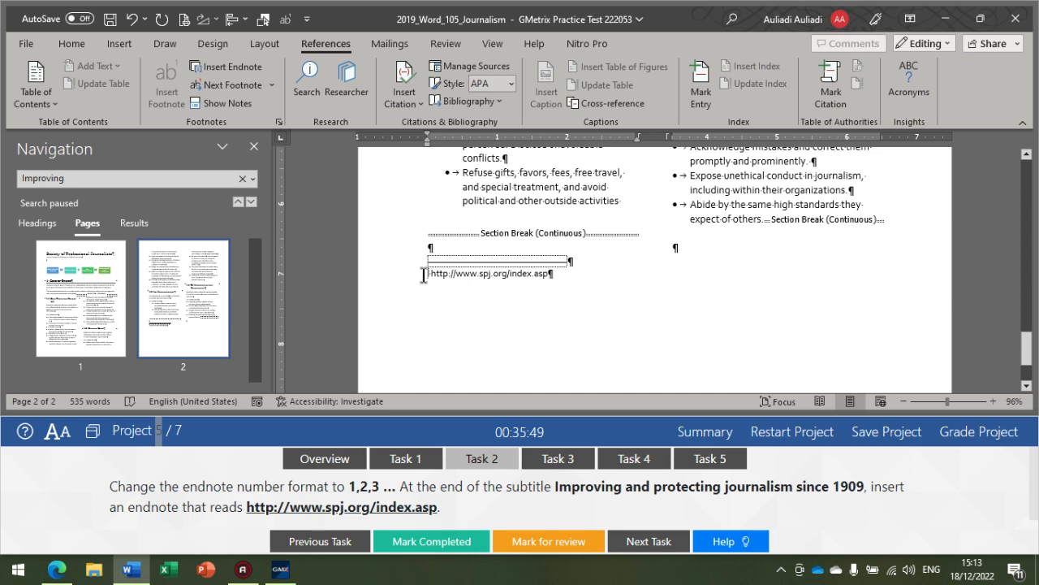
{"action": "left_click_drag", "start_coordinate": [425, 275], "coordinate": [446, 281]}
{"action": "left_click", "coordinate": [454, 286]}
{"action": "scroll", "coordinate": [406, 292], "scroll_direction": "up", "scroll_amount": 16}
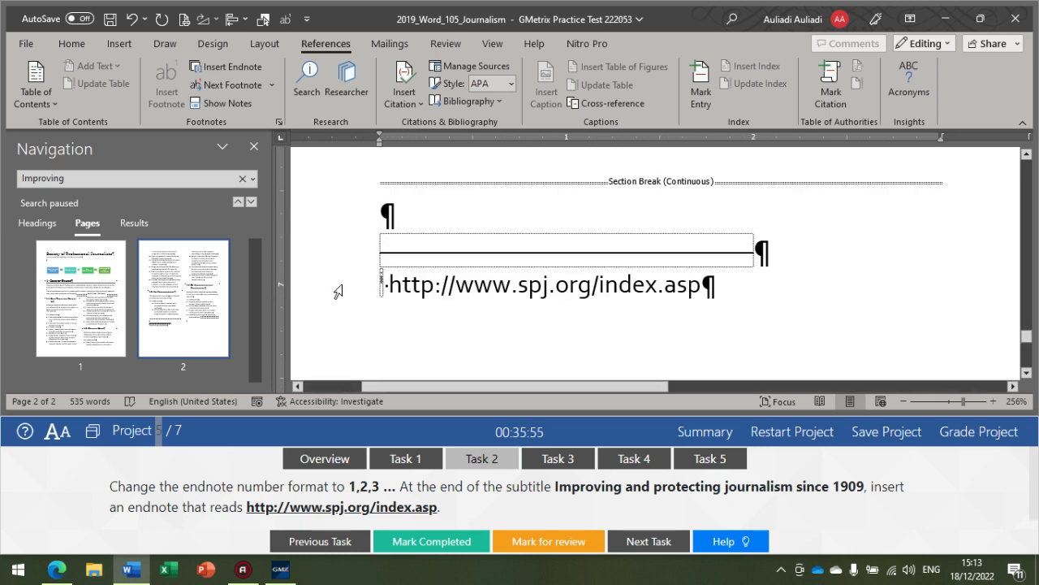
{"action": "scroll", "coordinate": [405, 308], "scroll_direction": "up", "scroll_amount": 20}
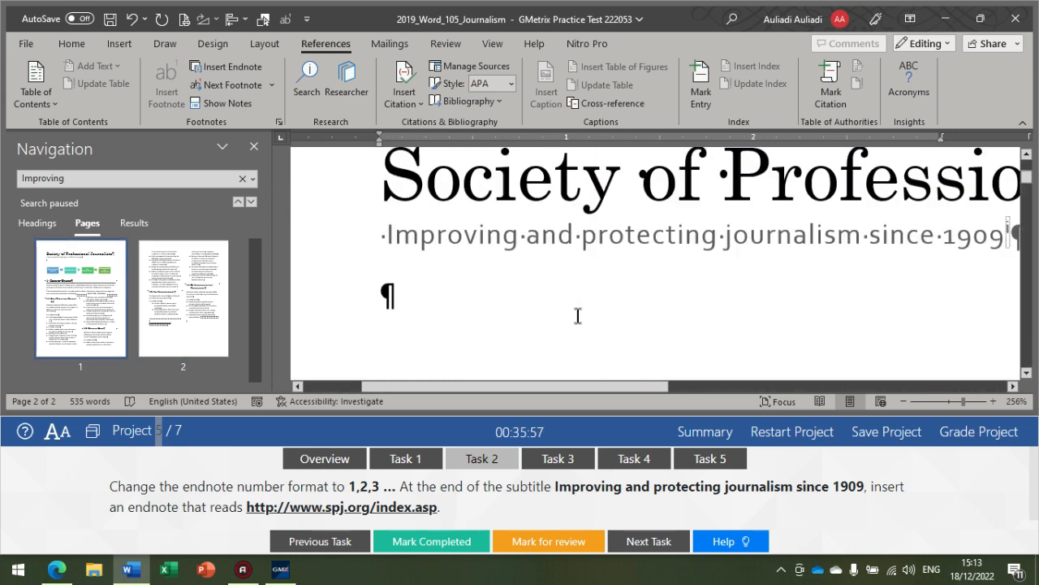
{"action": "left_click_drag", "start_coordinate": [651, 386], "coordinate": [691, 385]}
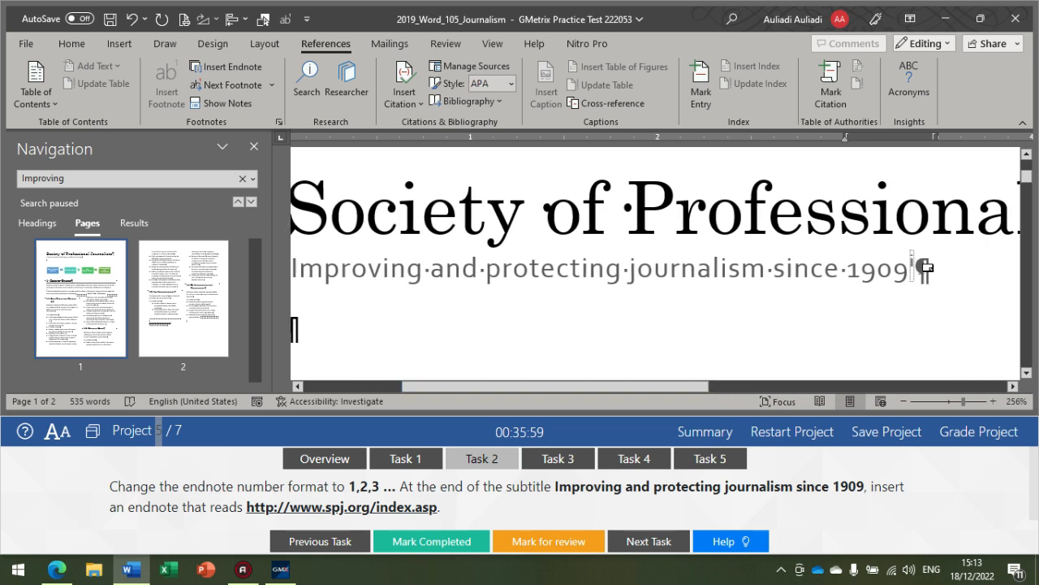
{"action": "left_click", "coordinate": [911, 266]}
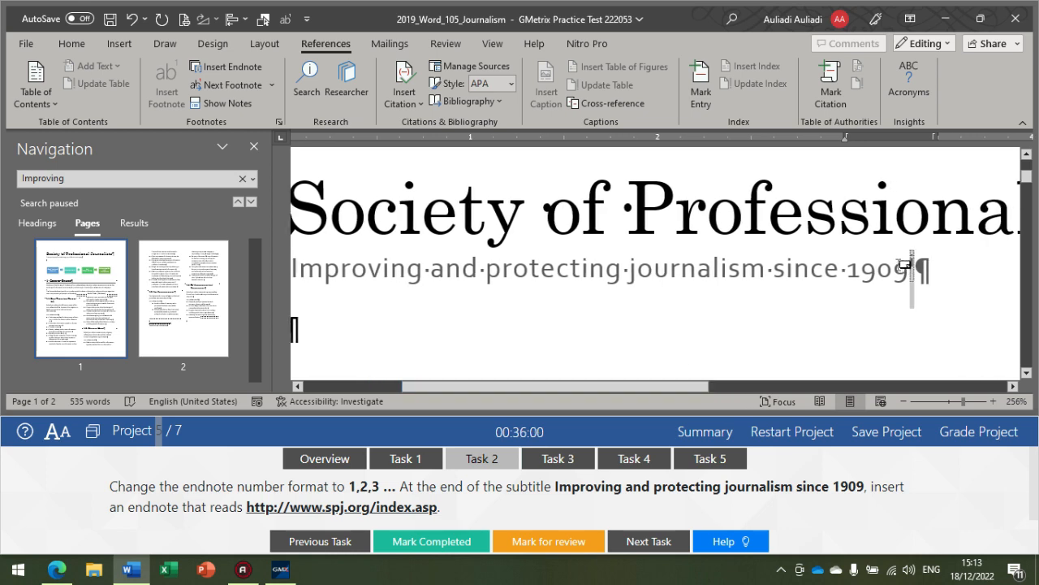
{"action": "left_click", "coordinate": [282, 124]}
{"action": "left_click", "coordinate": [556, 210]}
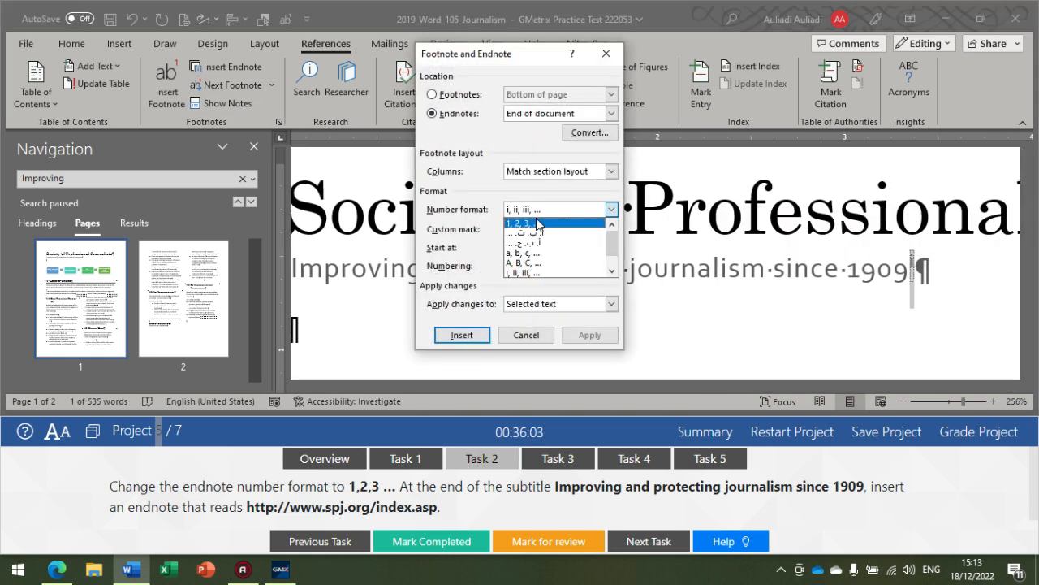
{"action": "left_click", "coordinate": [535, 227]}
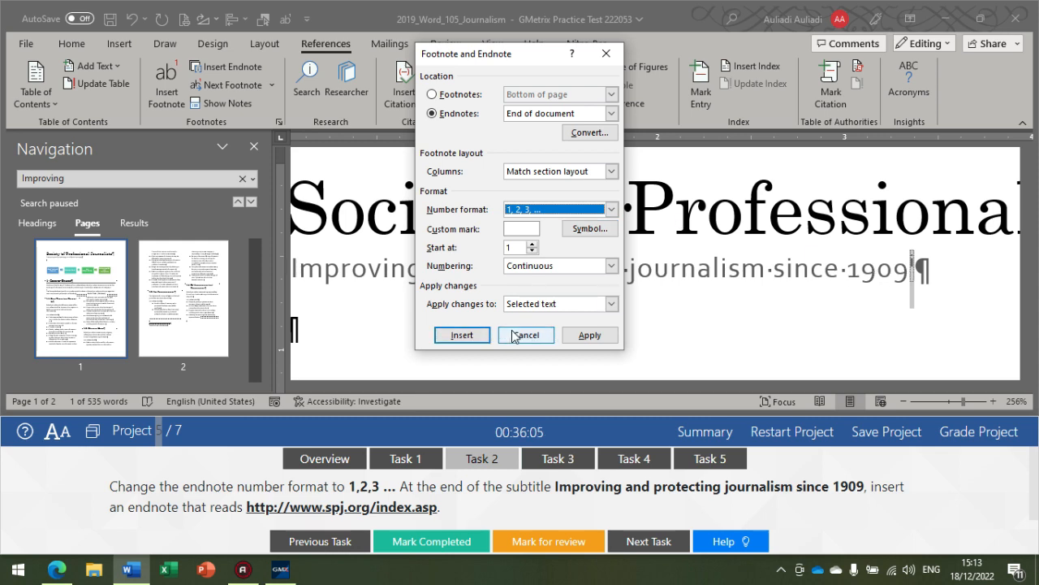
{"action": "left_click", "coordinate": [582, 337]}
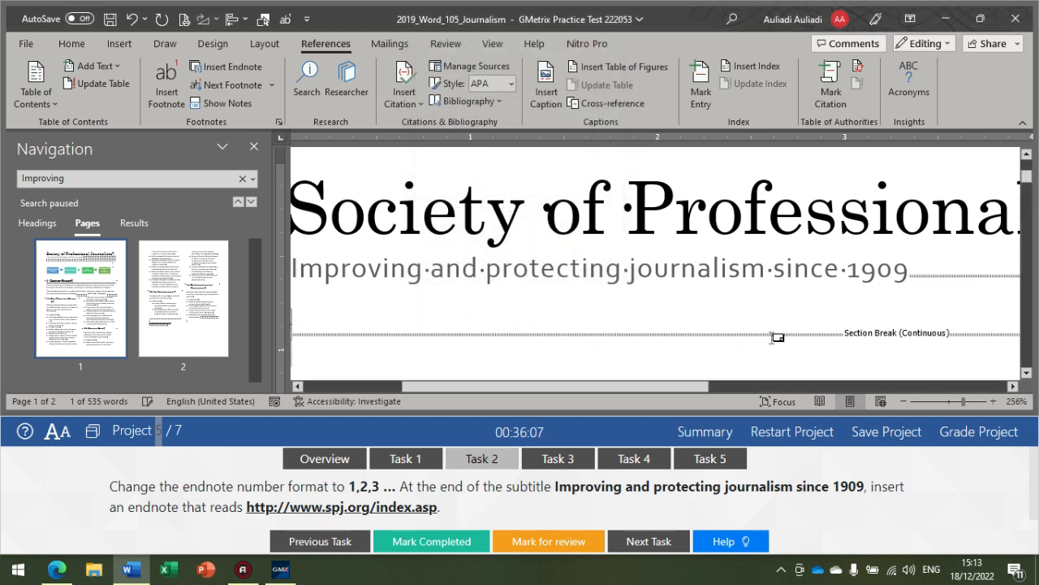
Step: Remove the section break between the subtitle and its endnote mark, keeping 1909 as the subtitle's ending
{"action": "scroll", "coordinate": [773, 338], "scroll_direction": "down", "scroll_amount": 9}
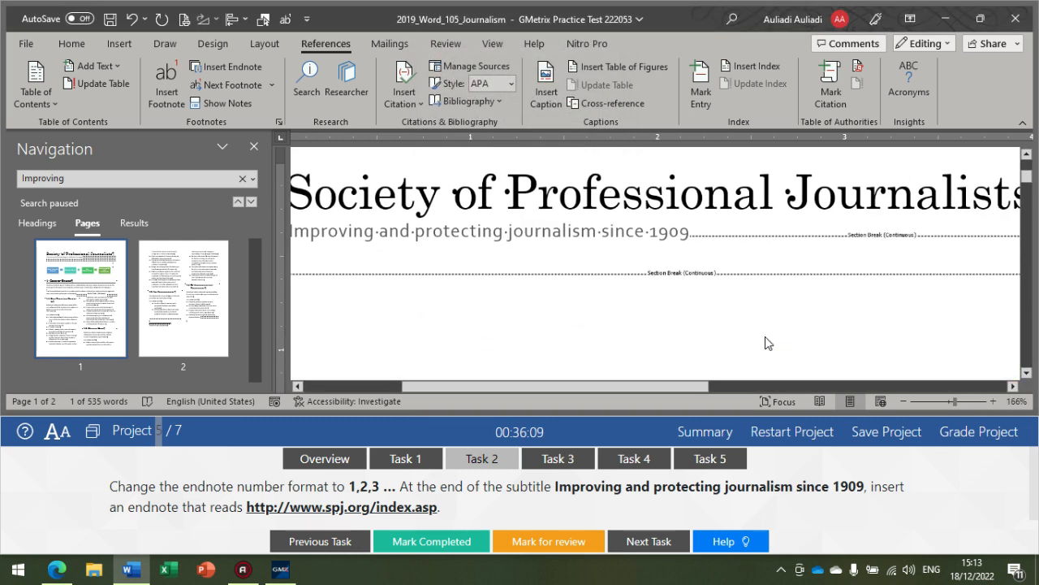
{"action": "scroll", "coordinate": [764, 339], "scroll_direction": "down", "scroll_amount": 5}
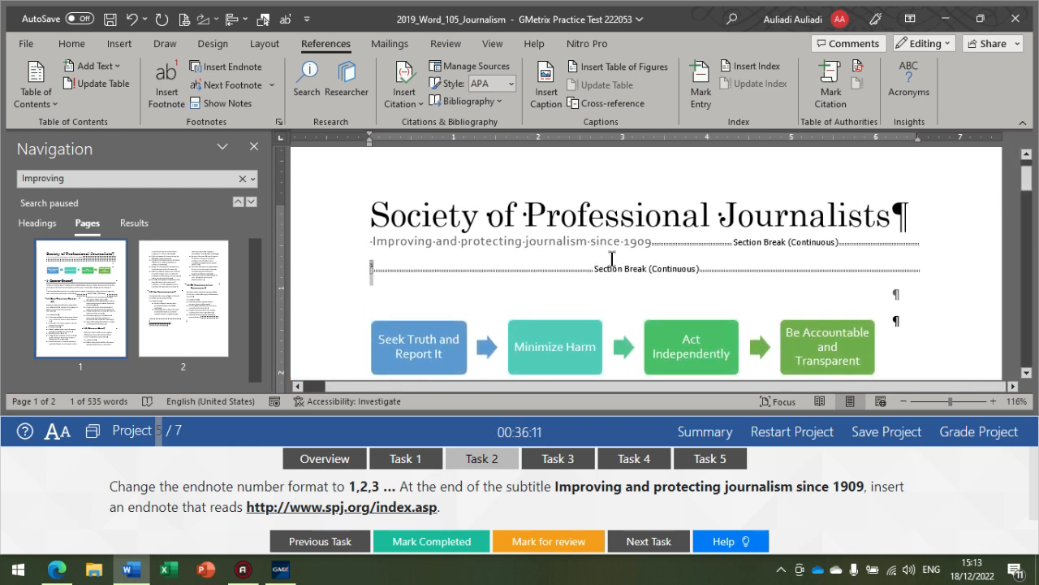
{"action": "scroll", "coordinate": [382, 323], "scroll_direction": "up", "scroll_amount": 5}
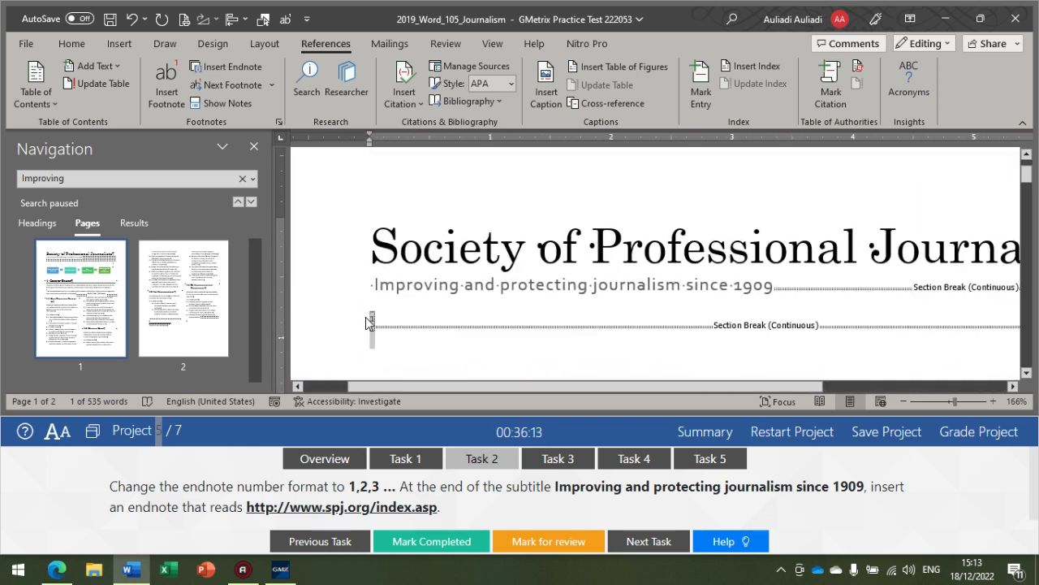
{"action": "left_click", "coordinate": [371, 320]}
{"action": "key", "text": "BackSpace"}
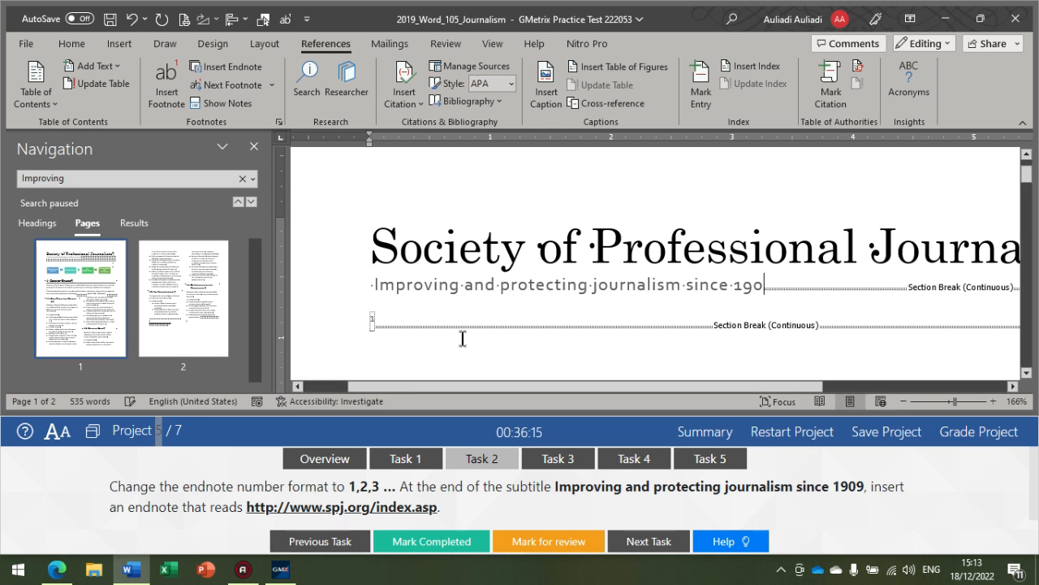
{"action": "type", "text": "9"}
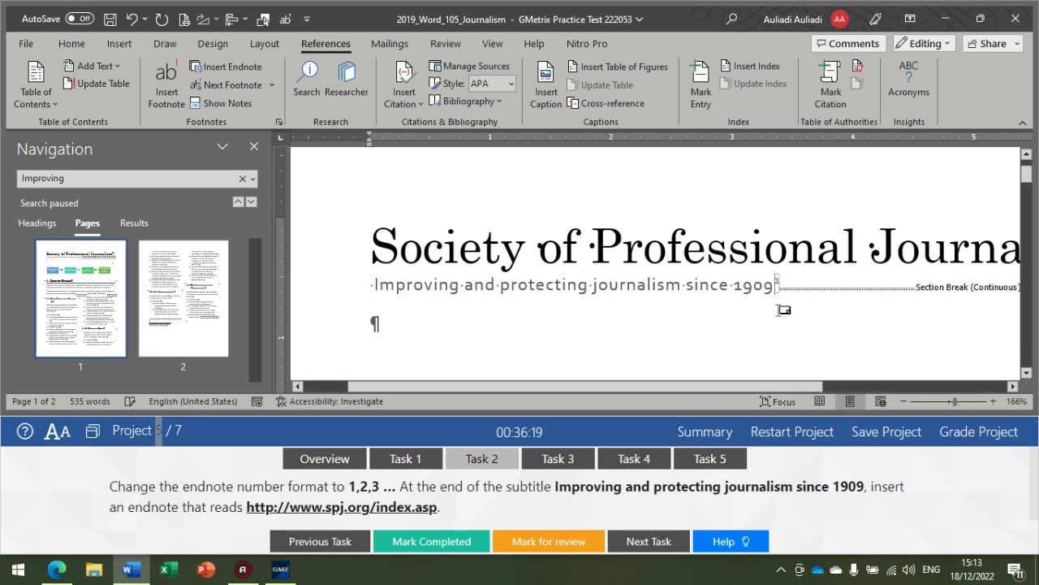
Step: Delete the endnote reference mark after the subtitle on the first page
{"action": "scroll", "coordinate": [775, 294], "scroll_direction": "up", "scroll_amount": 1}
{"action": "scroll", "coordinate": [783, 276], "scroll_direction": "down", "scroll_amount": 2}
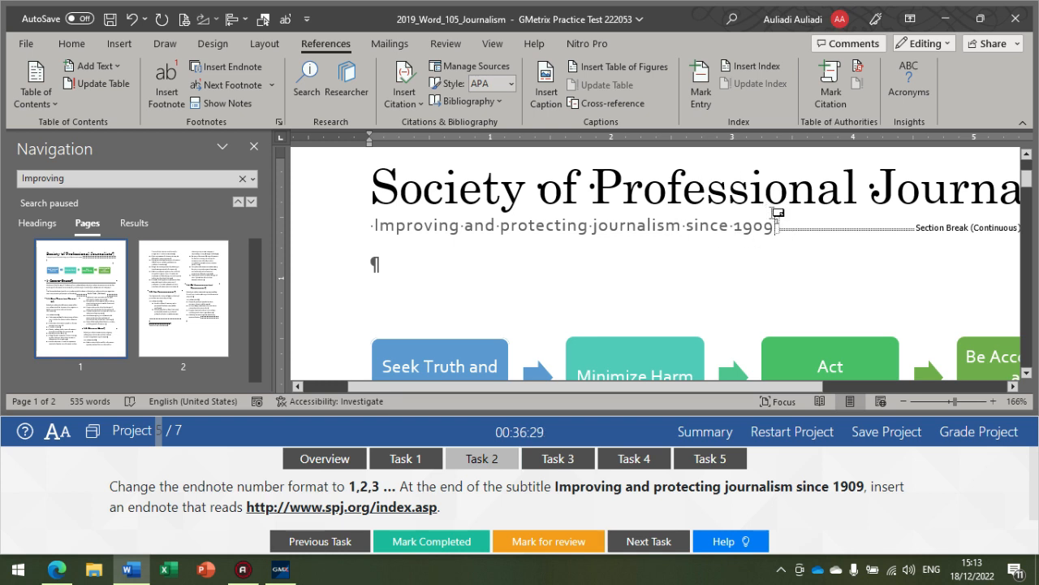
{"action": "left_click_drag", "start_coordinate": [774, 221], "coordinate": [781, 225]}
{"action": "key", "text": "Delete"}
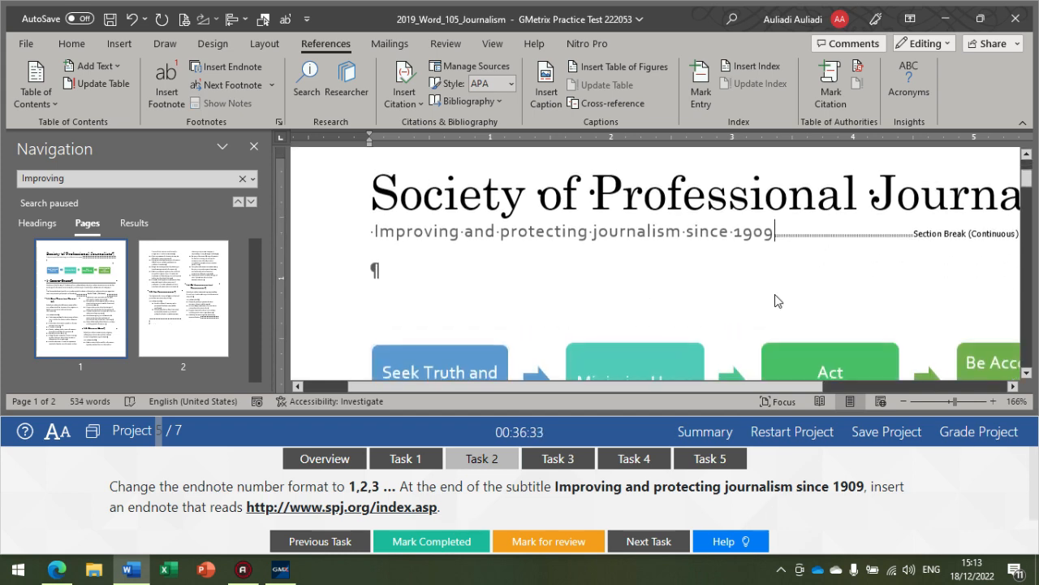
Step: At the end of the subtitle, apply endnotes at the end of the document with number format 1, 2, 3, … to this section
{"action": "scroll", "coordinate": [574, 268], "scroll_direction": "down", "scroll_amount": 15}
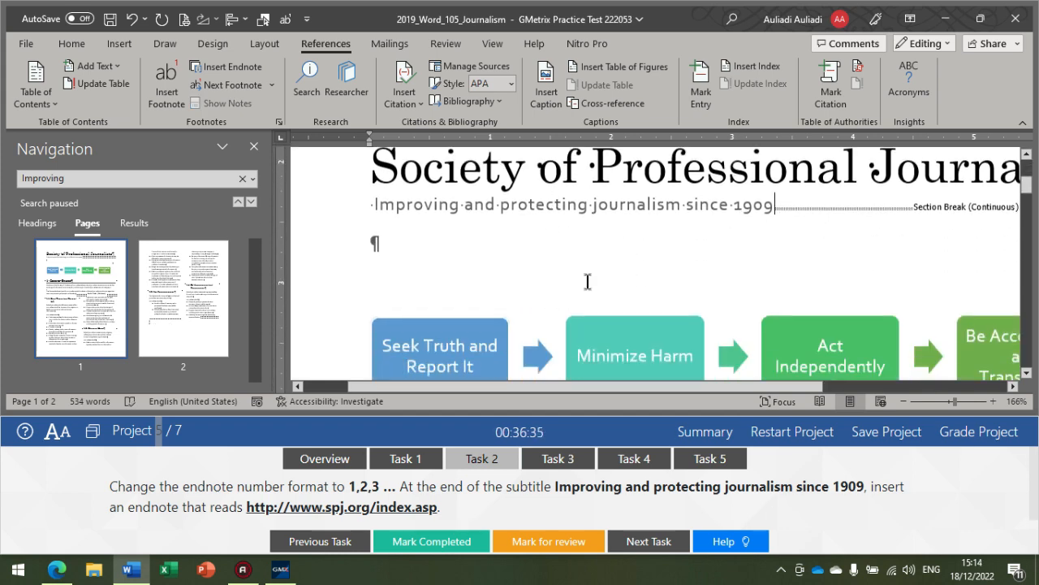
{"action": "scroll", "coordinate": [528, 258], "scroll_direction": "up", "scroll_amount": 15}
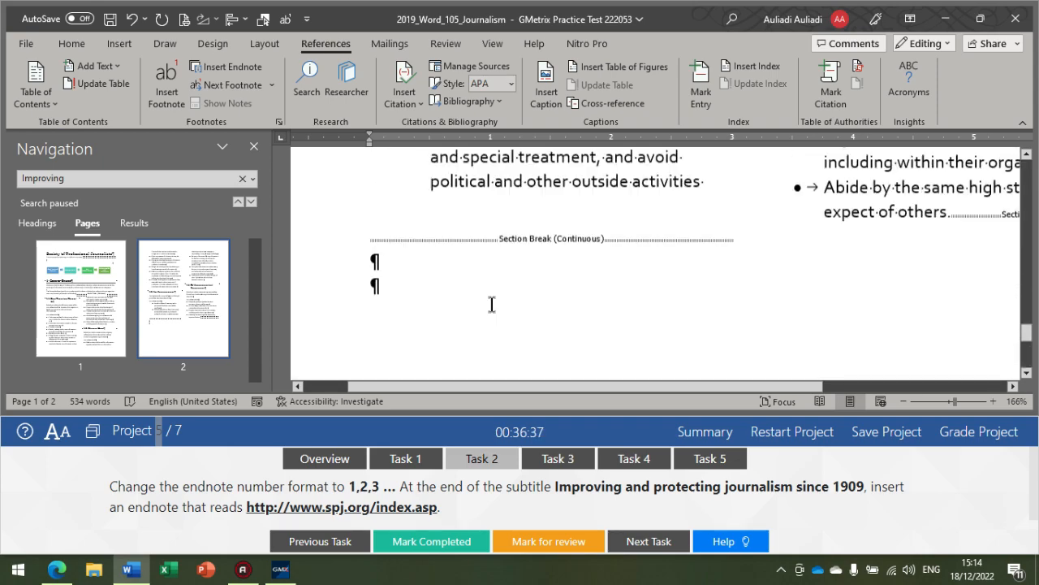
{"action": "scroll", "coordinate": [602, 272], "scroll_direction": "up", "scroll_amount": 3}
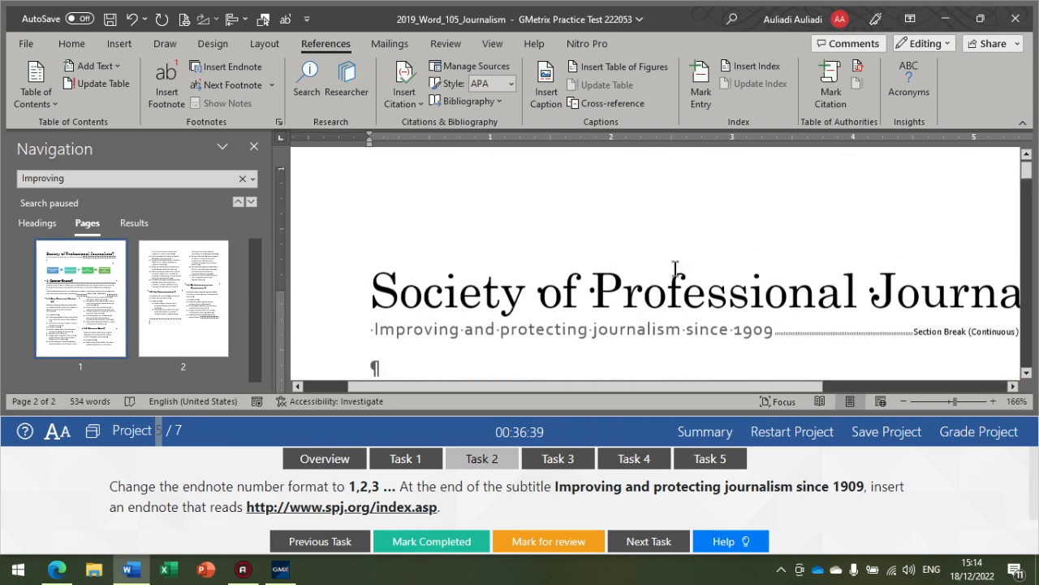
{"action": "left_click", "coordinate": [775, 298]}
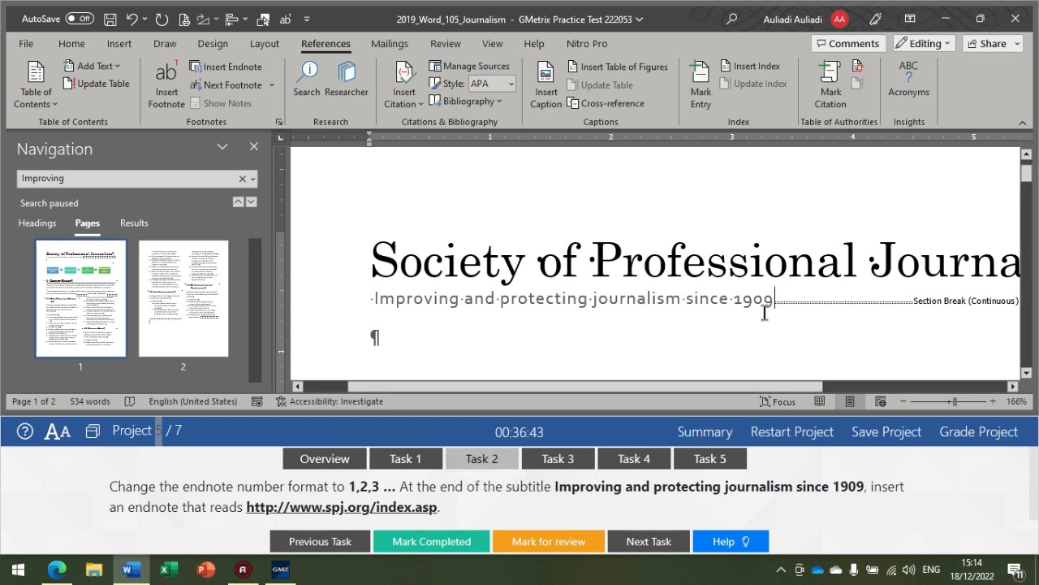
{"action": "left_click", "coordinate": [277, 122]}
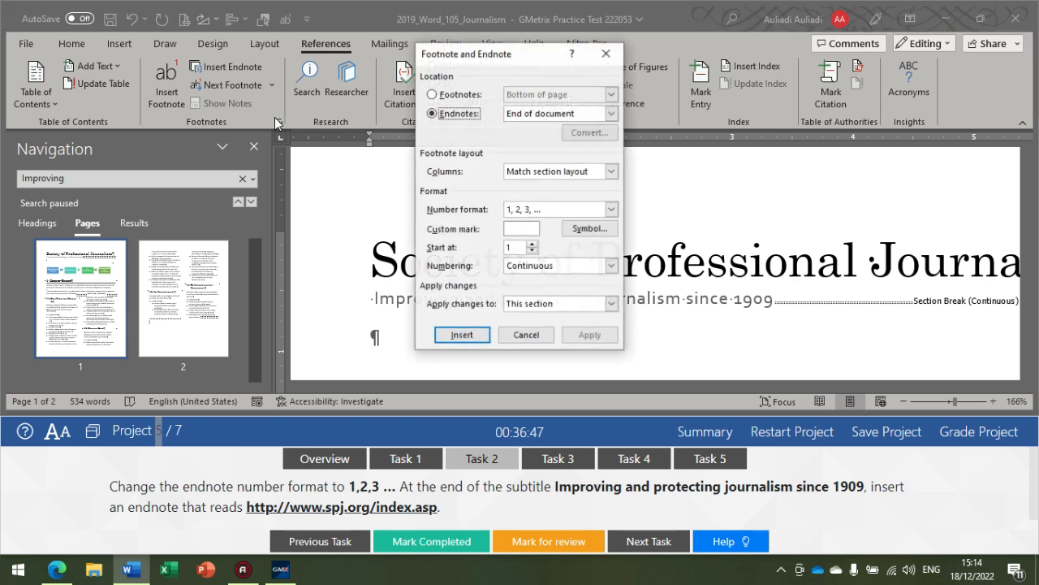
{"action": "left_click", "coordinate": [459, 95]}
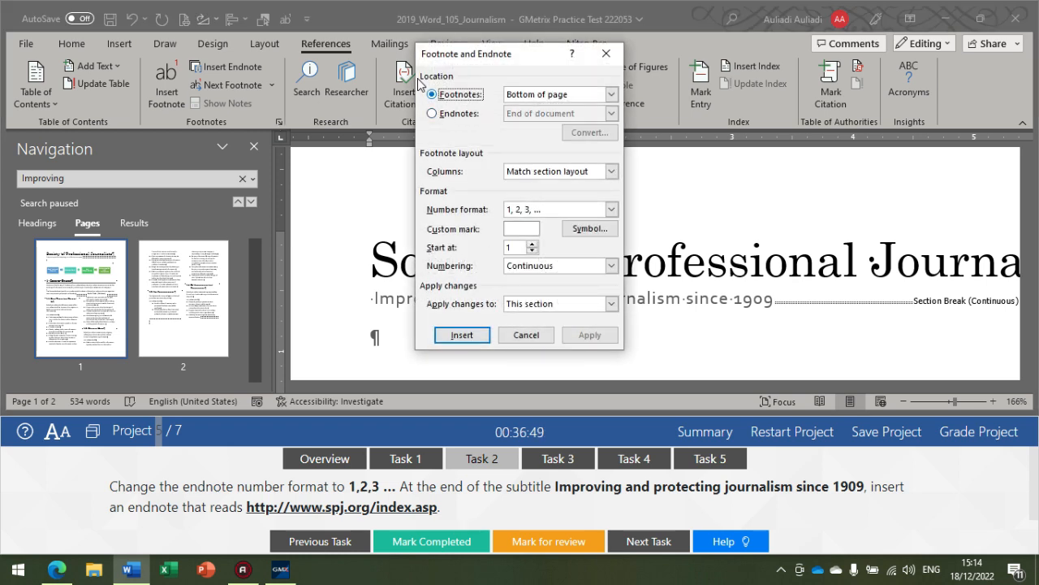
{"action": "left_click", "coordinate": [442, 116]}
{"action": "left_click", "coordinate": [540, 113]}
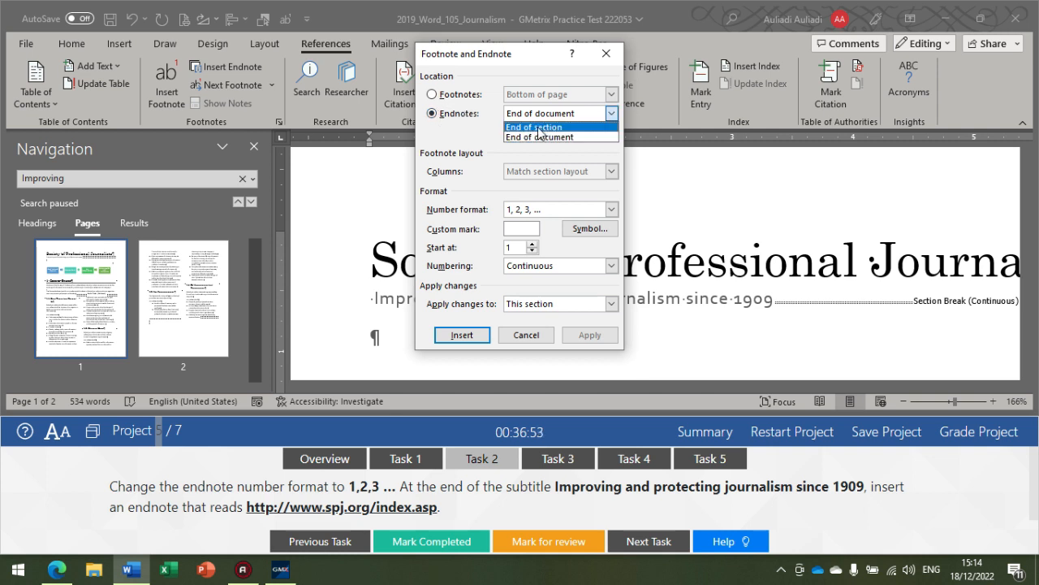
{"action": "left_click", "coordinate": [536, 124]}
{"action": "left_click", "coordinate": [538, 209]}
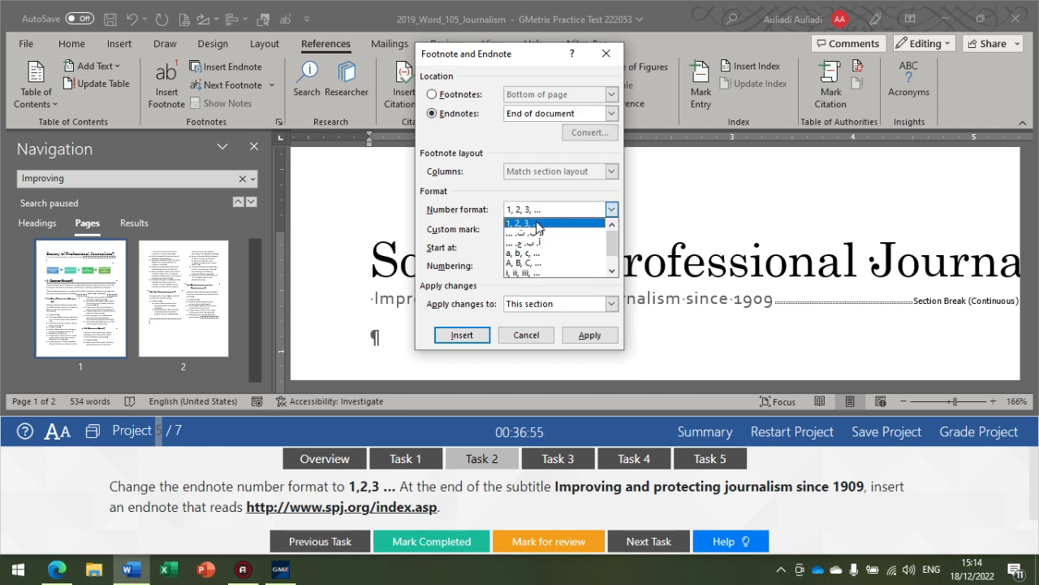
{"action": "left_click", "coordinate": [538, 209]}
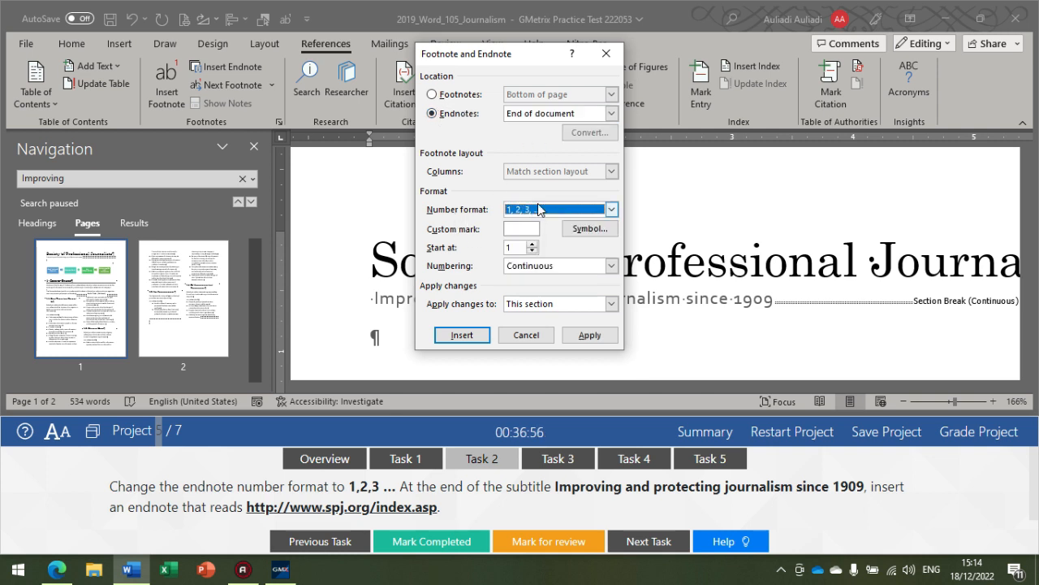
{"action": "left_click", "coordinate": [563, 338]}
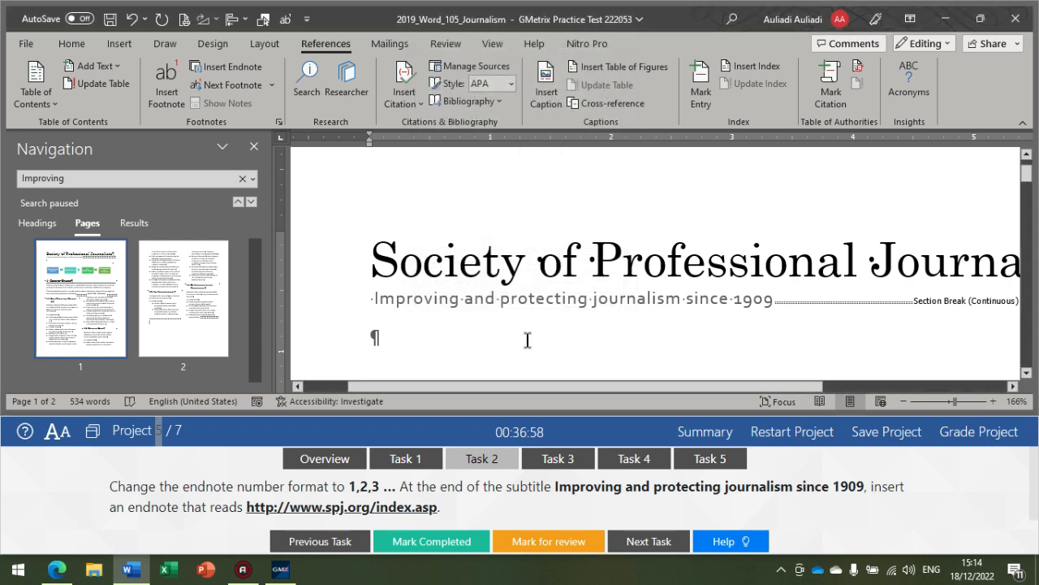
{"action": "left_click", "coordinate": [256, 60]}
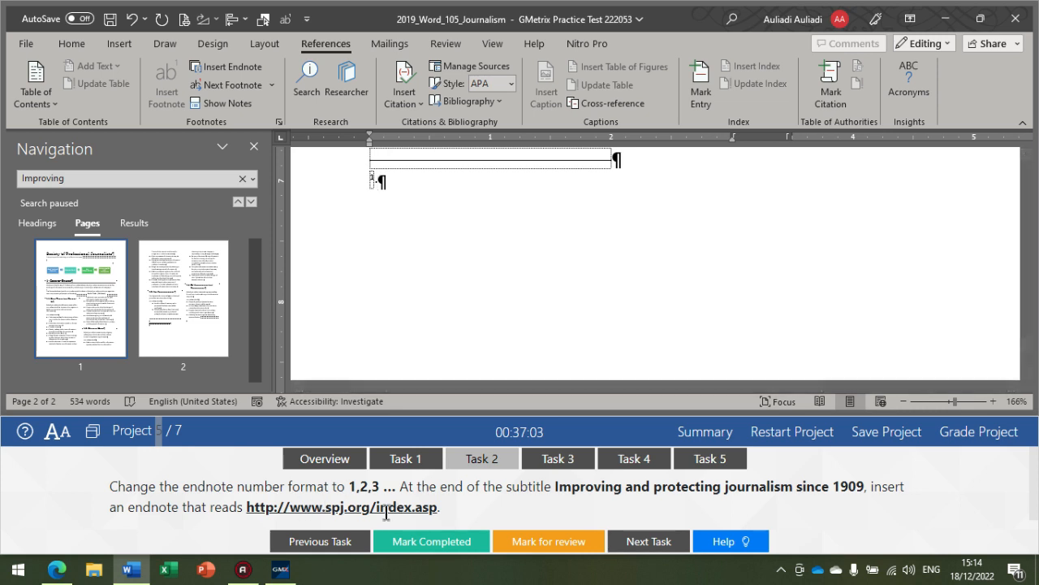
{"action": "type", "text": "http"}
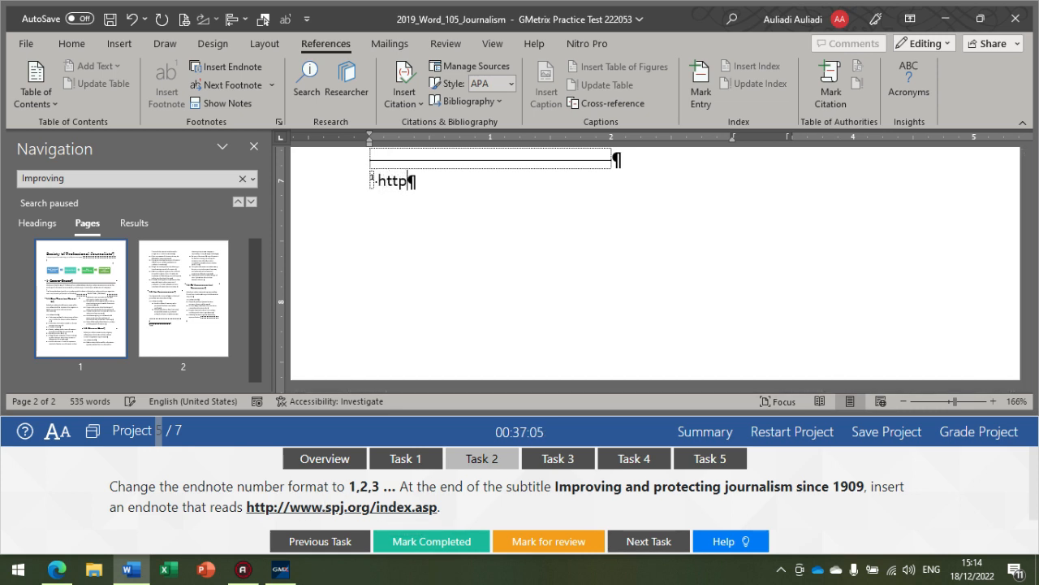
{"action": "type", "text": "://www.sp"}
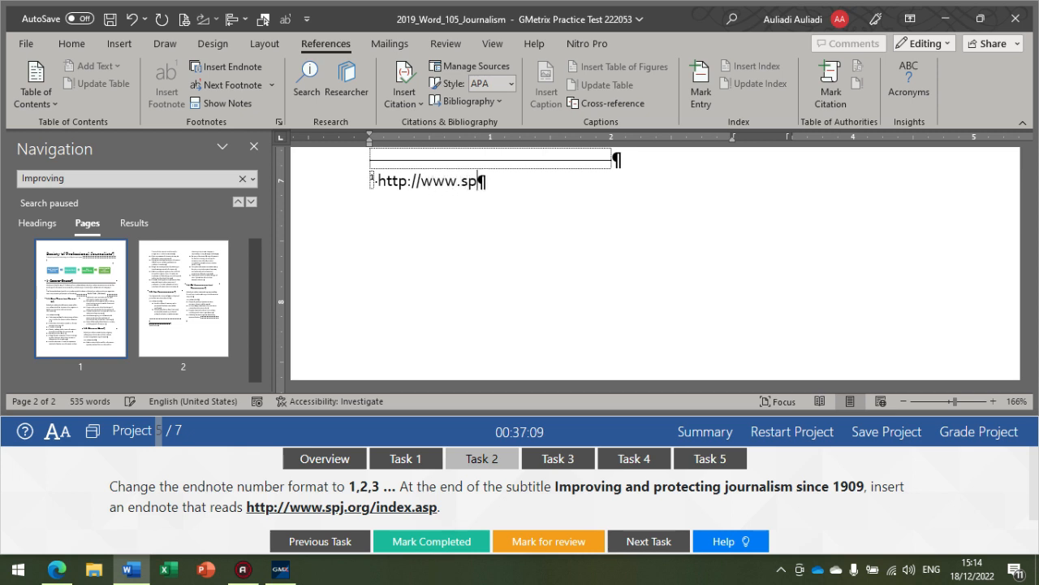
{"action": "type", "text": "j.org/"}
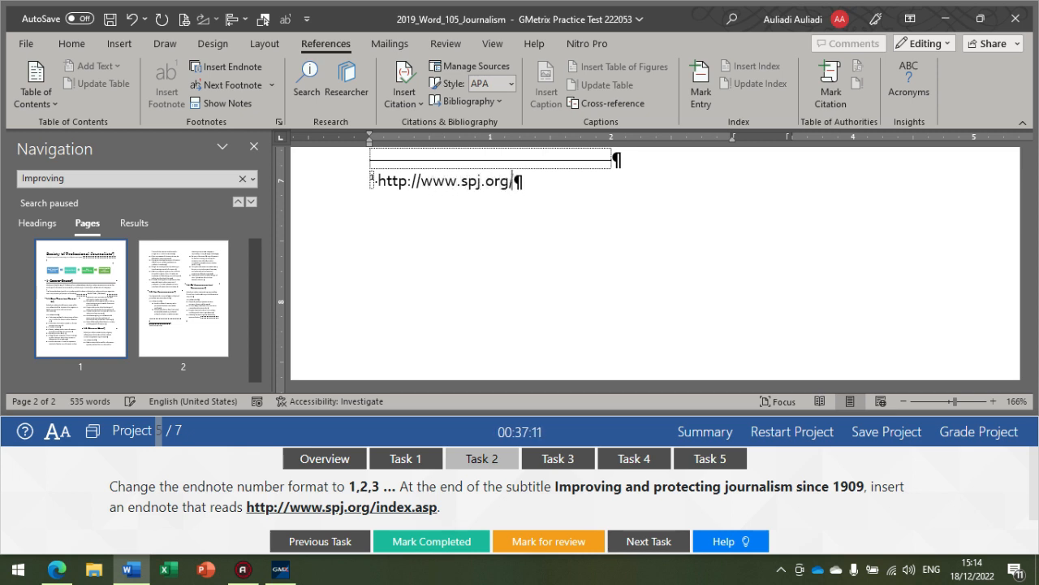
{"action": "type", "text": "index"}
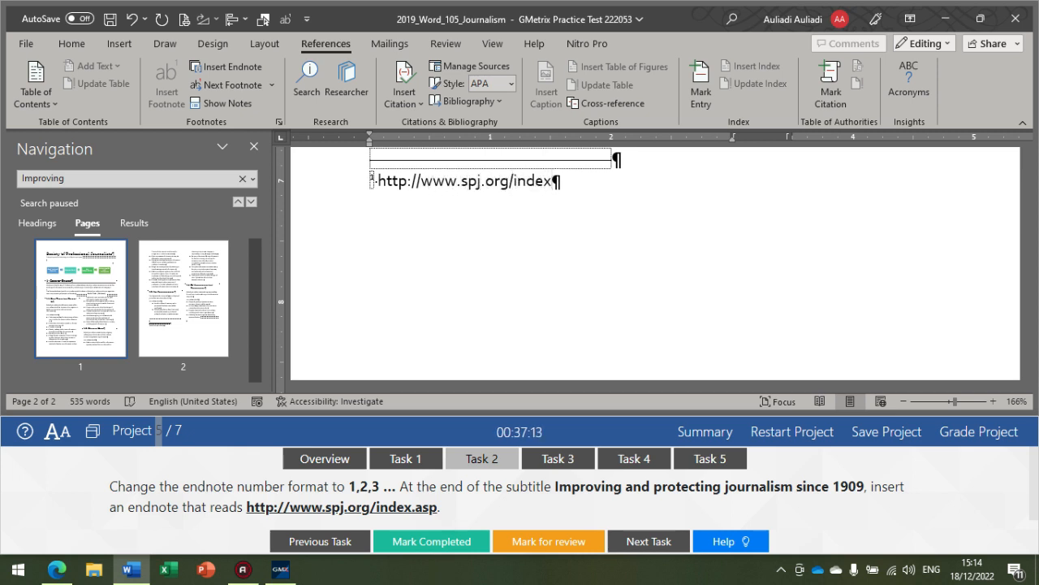
{"action": "type", "text": ".asp"}
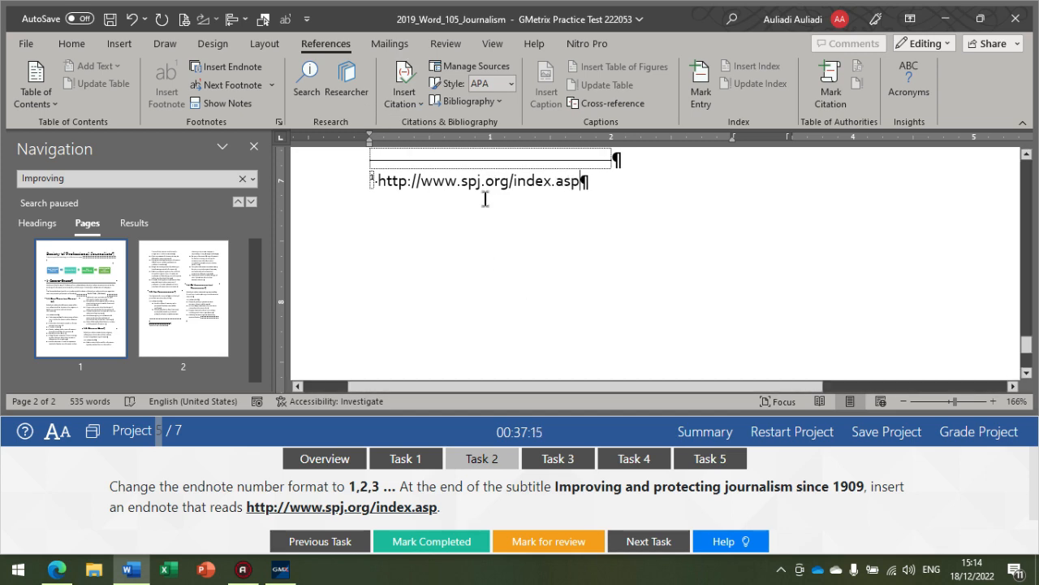
Step: Check the endnote and its mark after the subtitle, and grade Project 5 to continue to Project 6
{"action": "scroll", "coordinate": [530, 282], "scroll_direction": "up", "scroll_amount": 3}
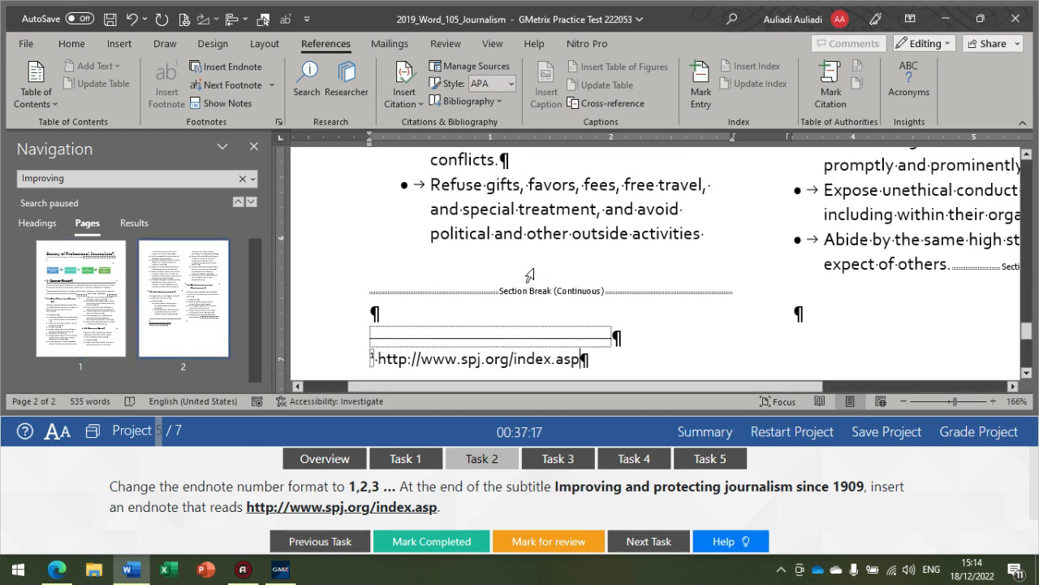
{"action": "scroll", "coordinate": [530, 276], "scroll_direction": "down", "scroll_amount": 5, "text": "ctrl"}
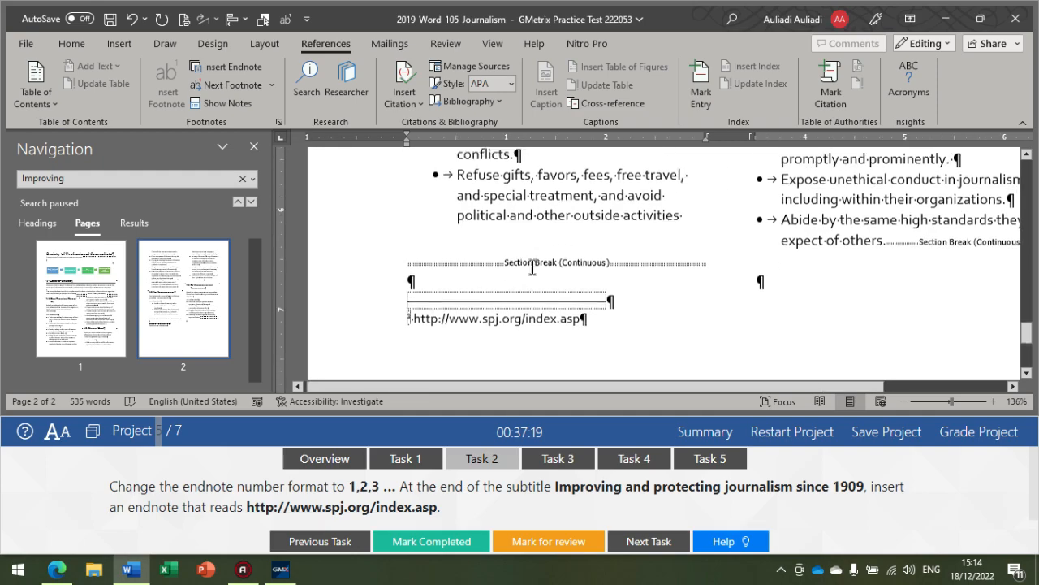
{"action": "scroll", "coordinate": [532, 268], "scroll_direction": "up", "scroll_amount": 15}
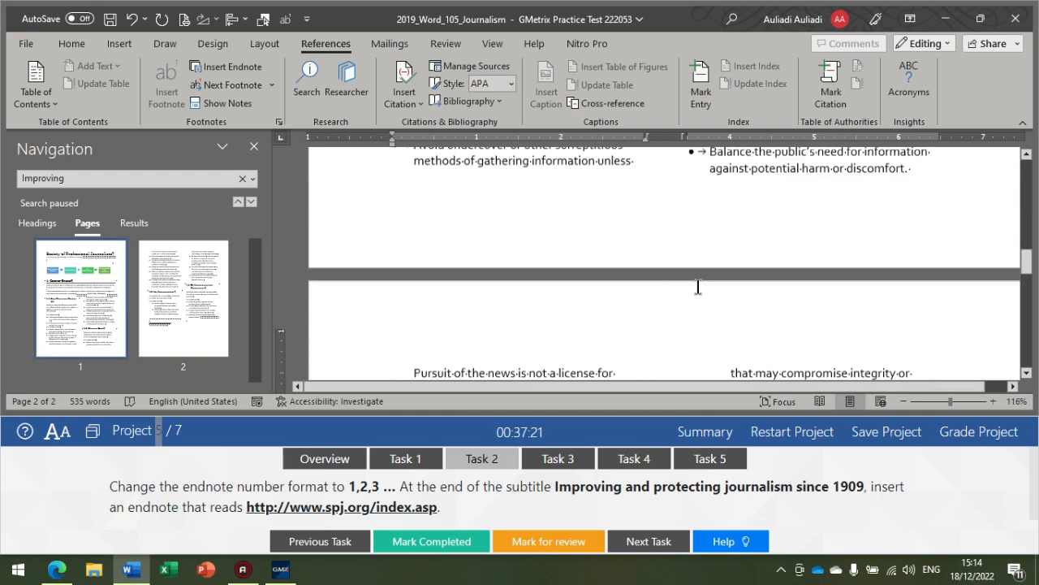
{"action": "scroll", "coordinate": [697, 286], "scroll_direction": "up", "scroll_amount": 10}
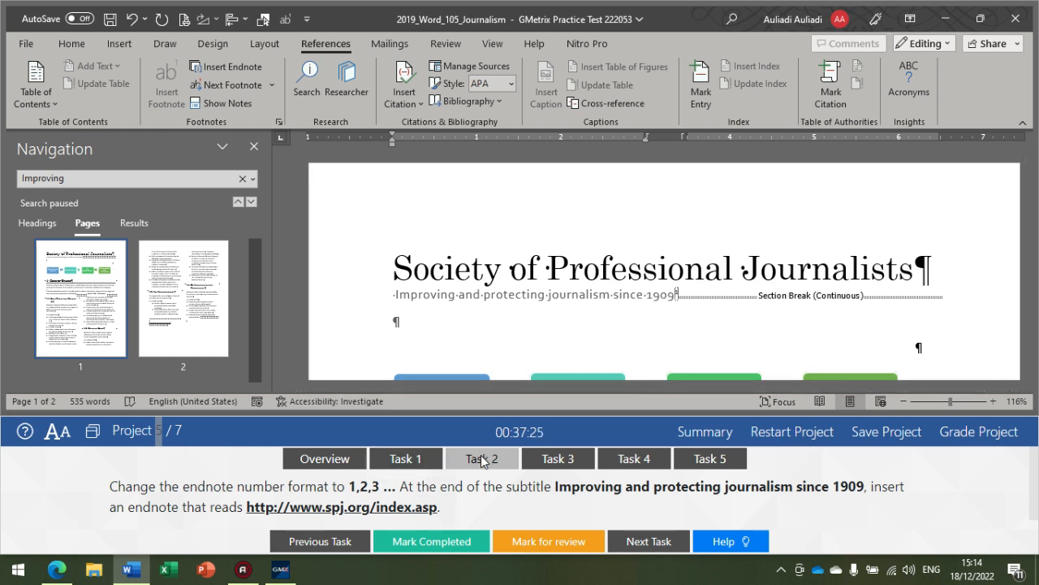
{"action": "left_click", "coordinate": [1003, 442]}
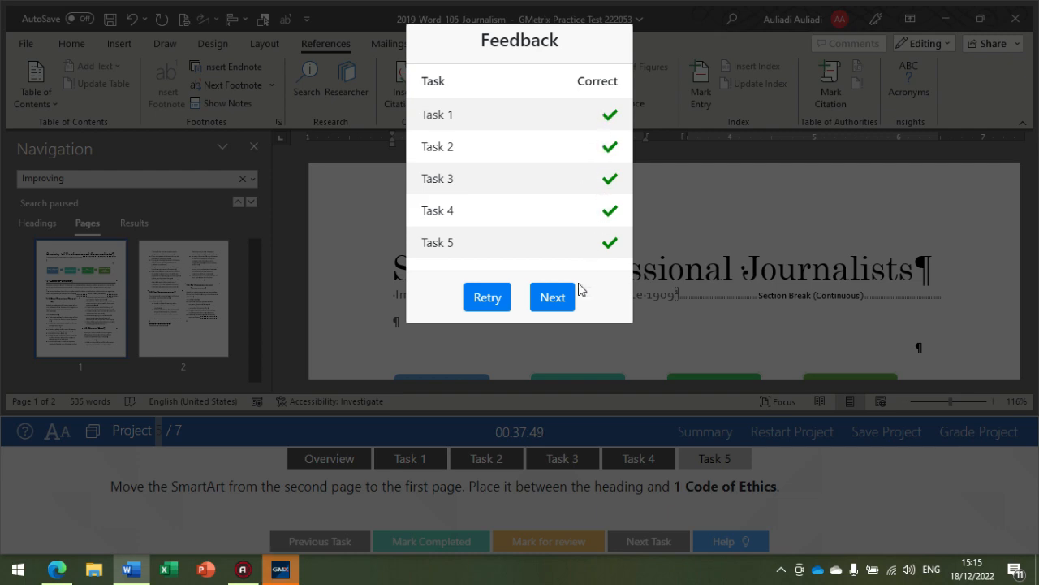
{"action": "left_click", "coordinate": [556, 297]}
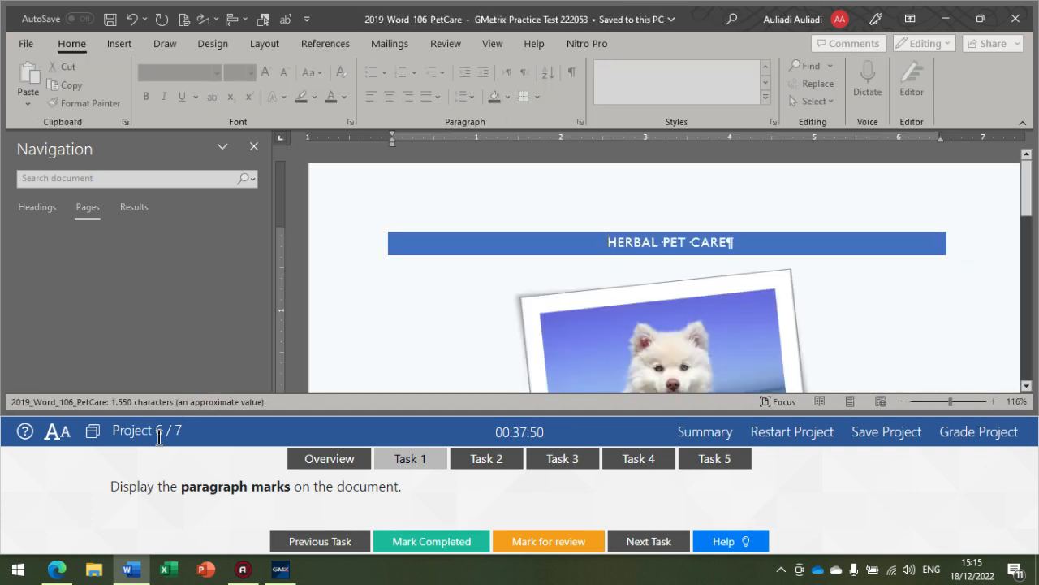
Step: Display the paragraph marks throughout the Herbal Pet Care document
{"action": "scroll", "coordinate": [617, 271], "scroll_direction": "down", "scroll_amount": 8}
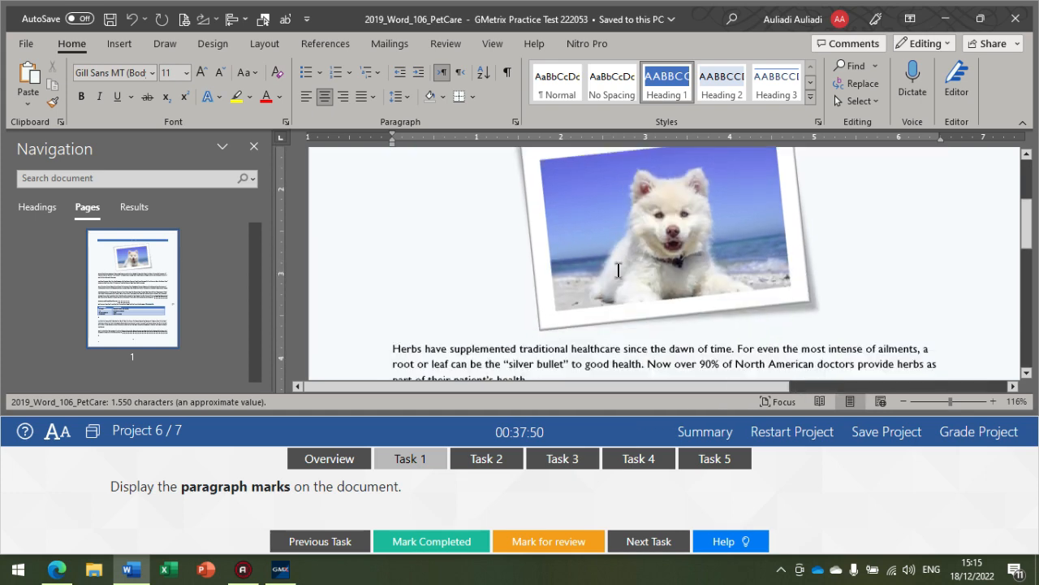
{"action": "scroll", "coordinate": [619, 271], "scroll_direction": "up", "scroll_amount": 8}
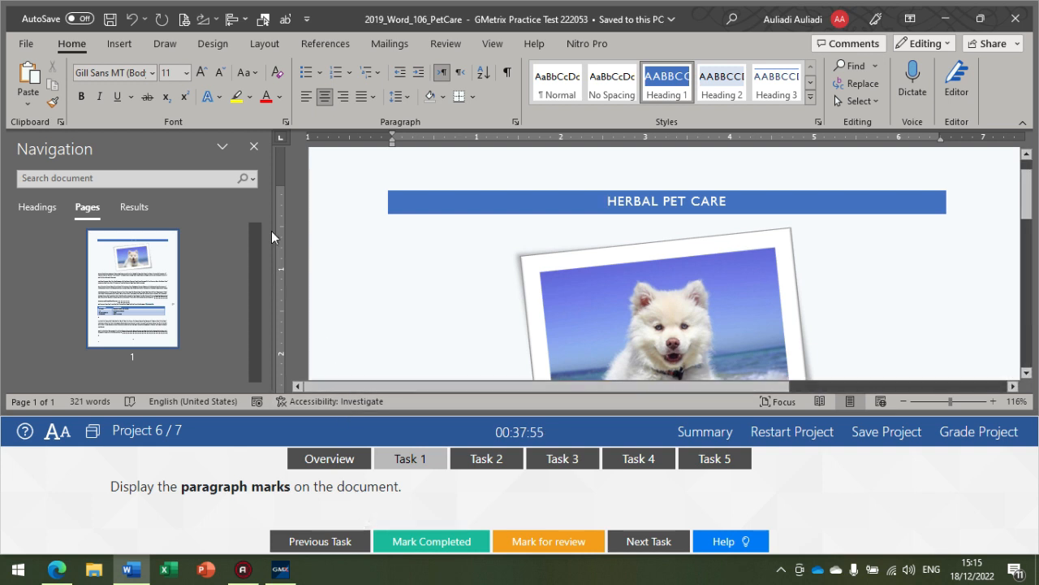
{"action": "left_click", "coordinate": [511, 75]}
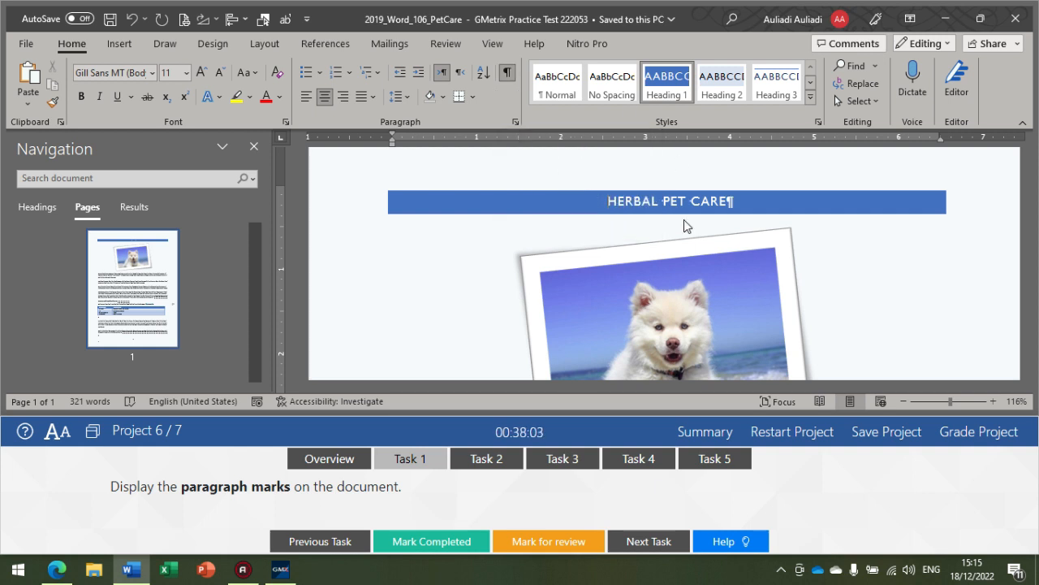
{"action": "scroll", "coordinate": [517, 197], "scroll_direction": "down", "scroll_amount": 5}
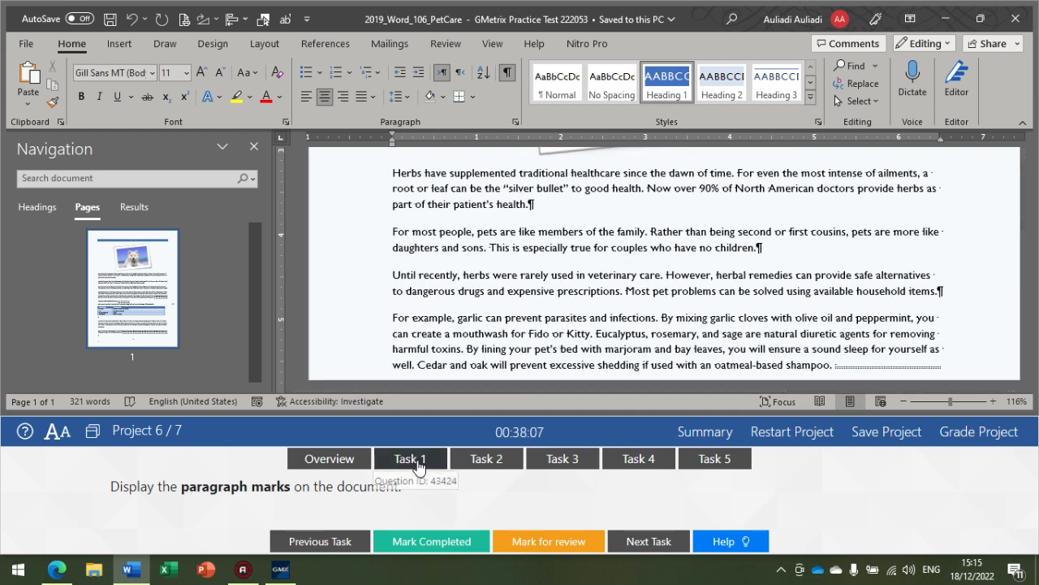
Step: Show the Task 2 instructions and run the Document Inspector on the flyer with its default content checks, reviewing the Headers, Footers, and Watermarks result
{"action": "left_click", "coordinate": [482, 459]}
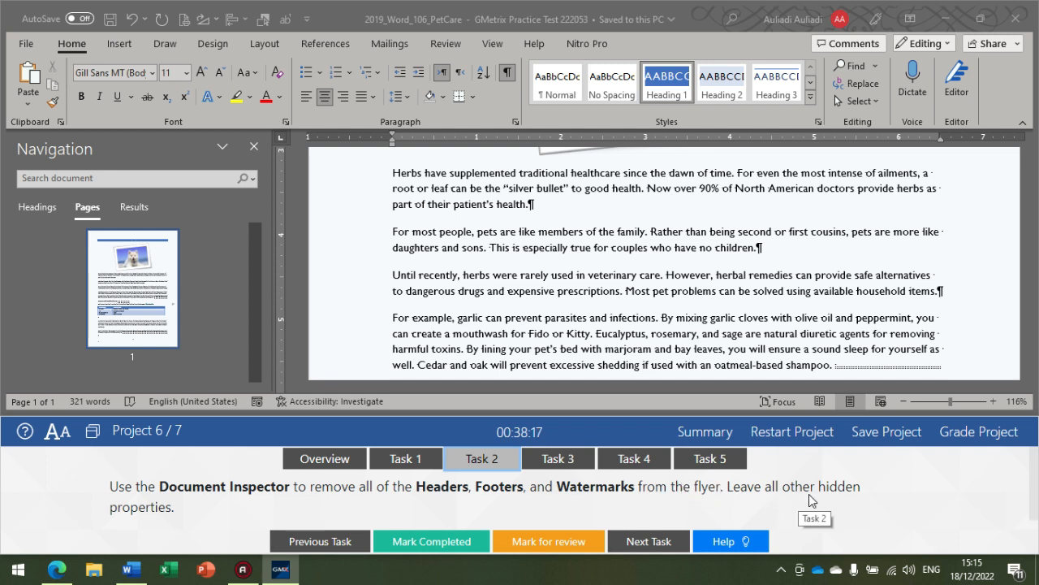
{"action": "left_click", "coordinate": [33, 57]}
{"action": "left_click", "coordinate": [27, 44]}
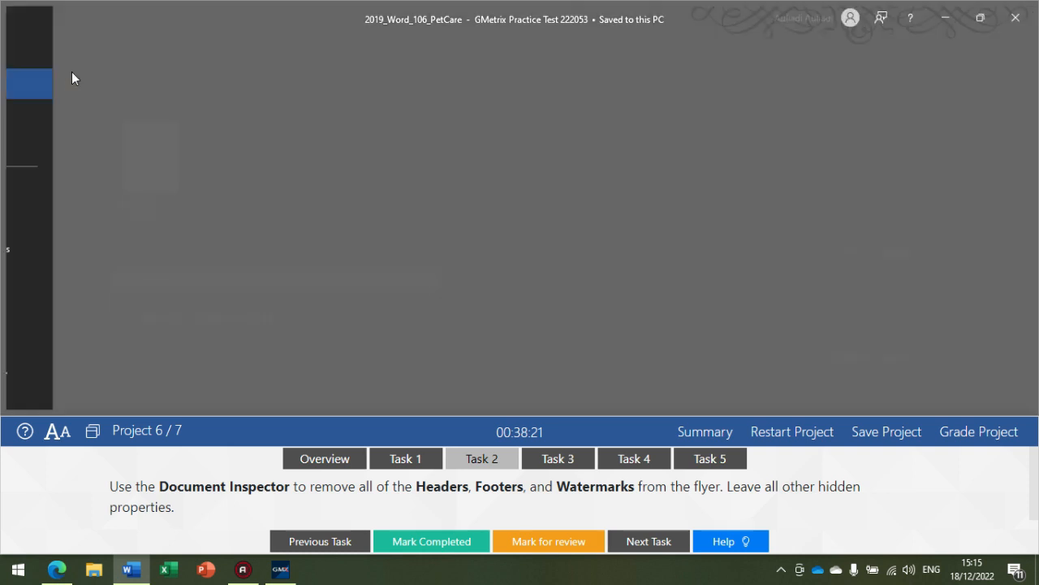
{"action": "left_click", "coordinate": [81, 174]}
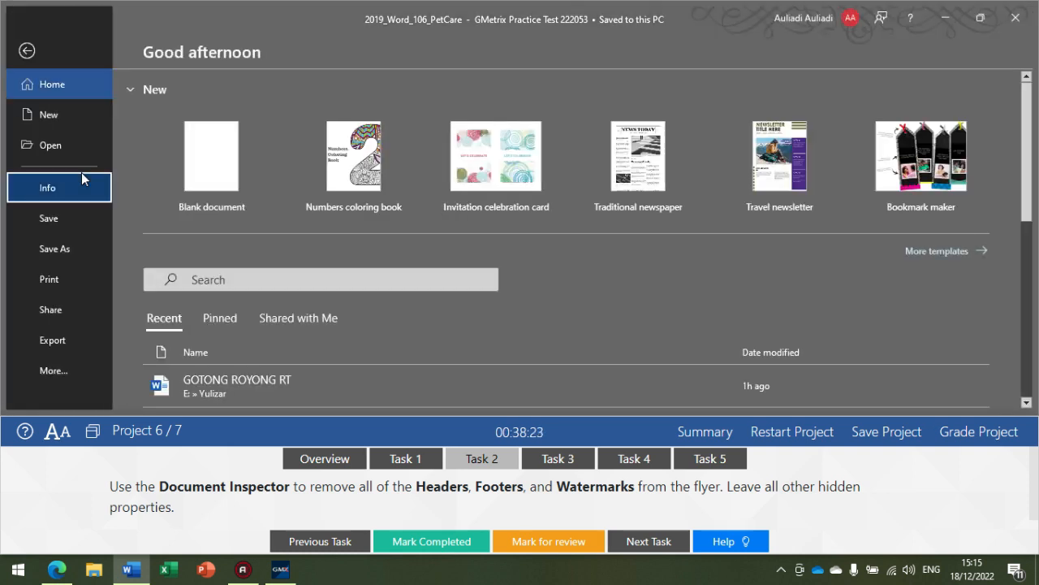
{"action": "scroll", "coordinate": [278, 309], "scroll_direction": "down", "scroll_amount": 1}
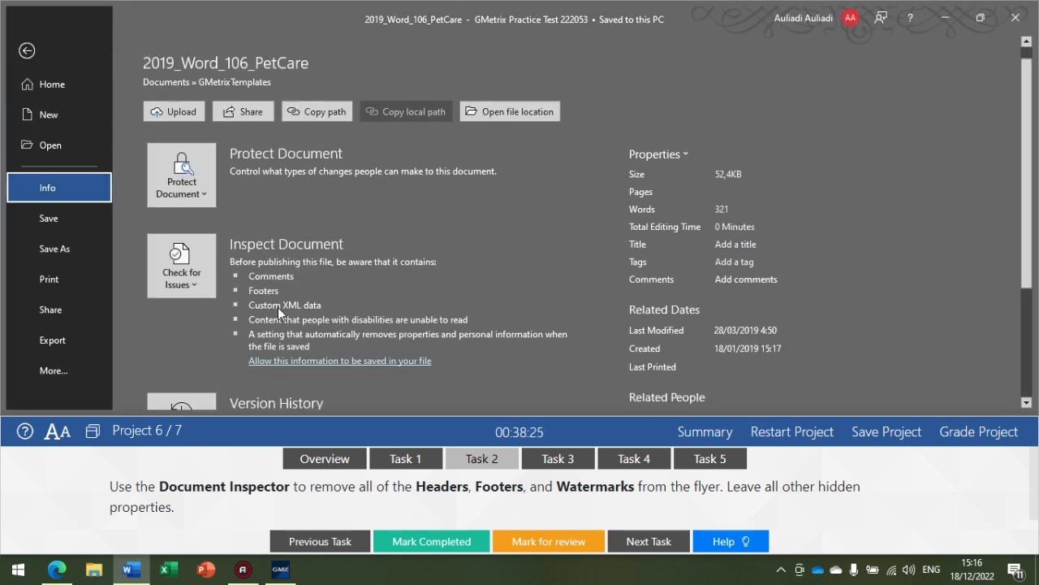
{"action": "scroll", "coordinate": [278, 309], "scroll_direction": "down", "scroll_amount": 2}
{"action": "left_click", "coordinate": [213, 180]}
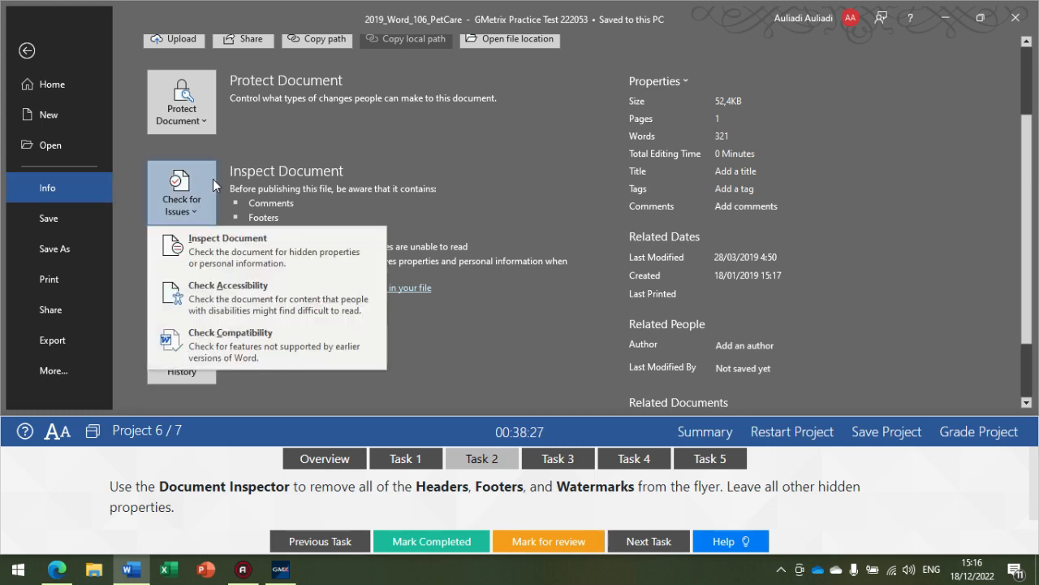
{"action": "left_click", "coordinate": [214, 257]}
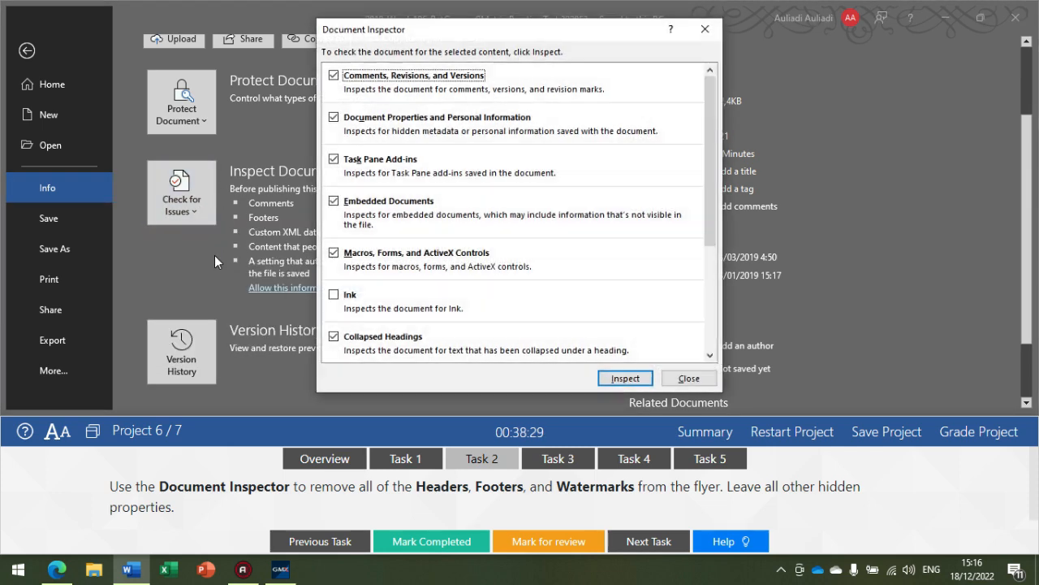
{"action": "scroll", "coordinate": [568, 247], "scroll_direction": "down", "scroll_amount": 3}
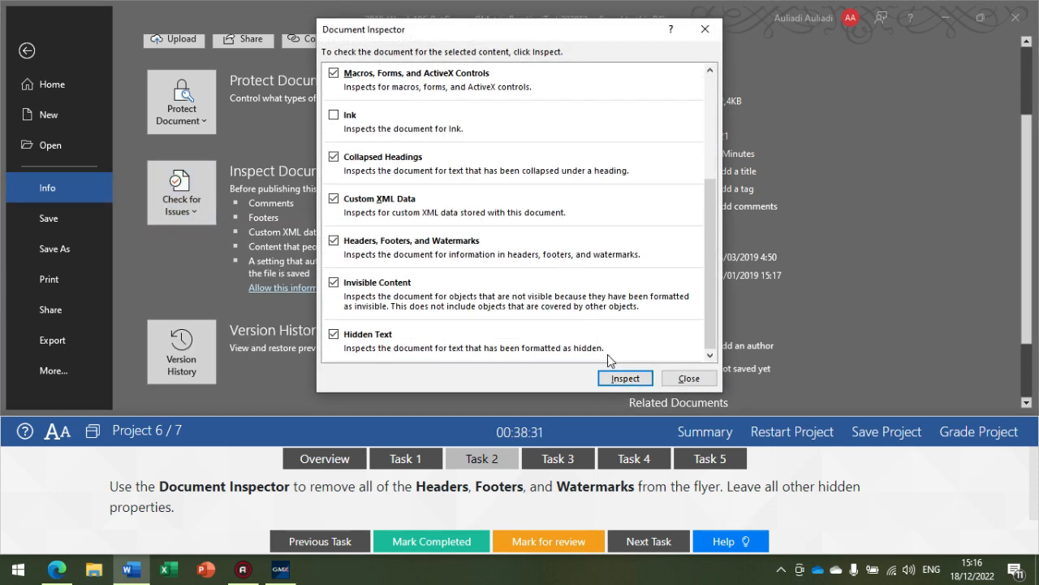
{"action": "left_click", "coordinate": [617, 379]}
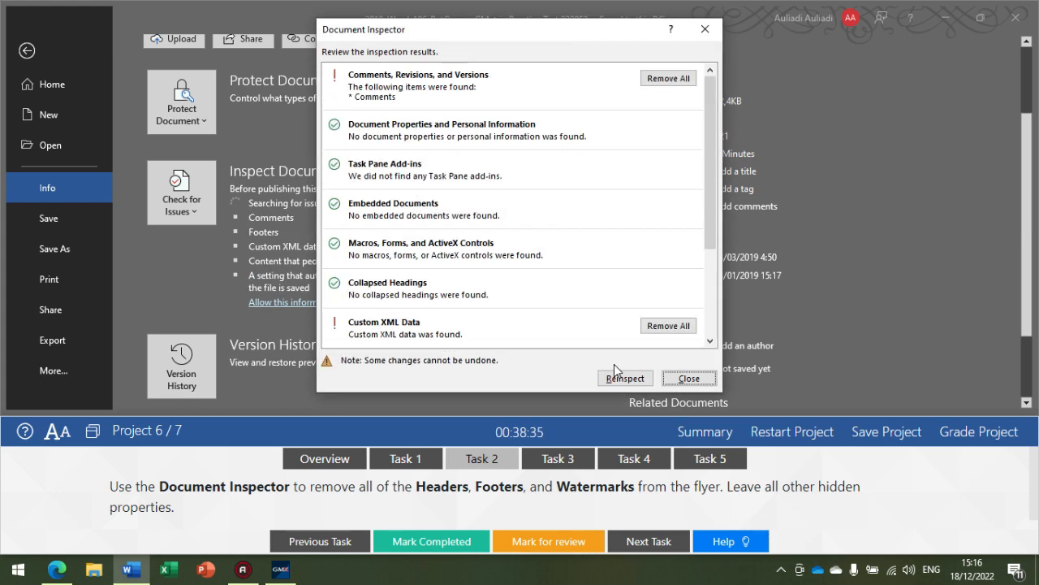
{"action": "scroll", "coordinate": [605, 336], "scroll_direction": "down", "scroll_amount": 2}
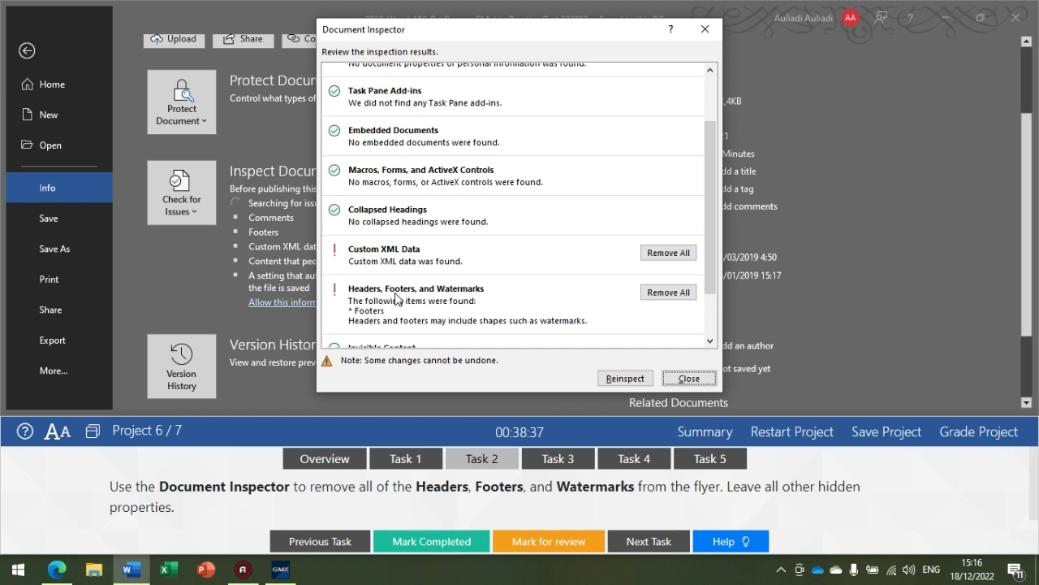
Step: Remove all headers, footers, and watermarks found by the Document Inspector, leave the custom XML data, and return to the flyer
{"action": "left_click", "coordinate": [647, 293]}
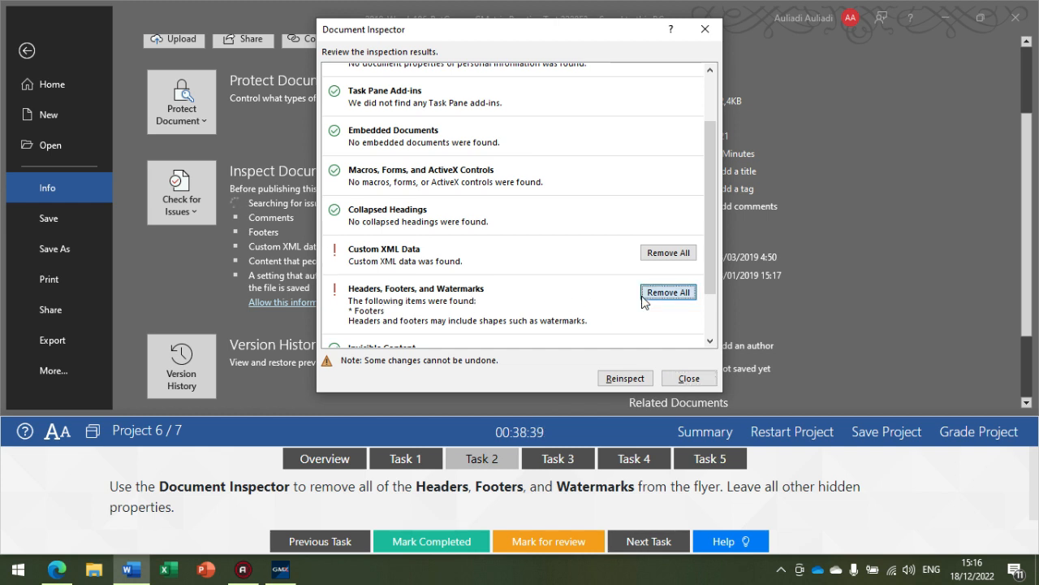
{"action": "scroll", "coordinate": [572, 304], "scroll_direction": "down", "scroll_amount": 1}
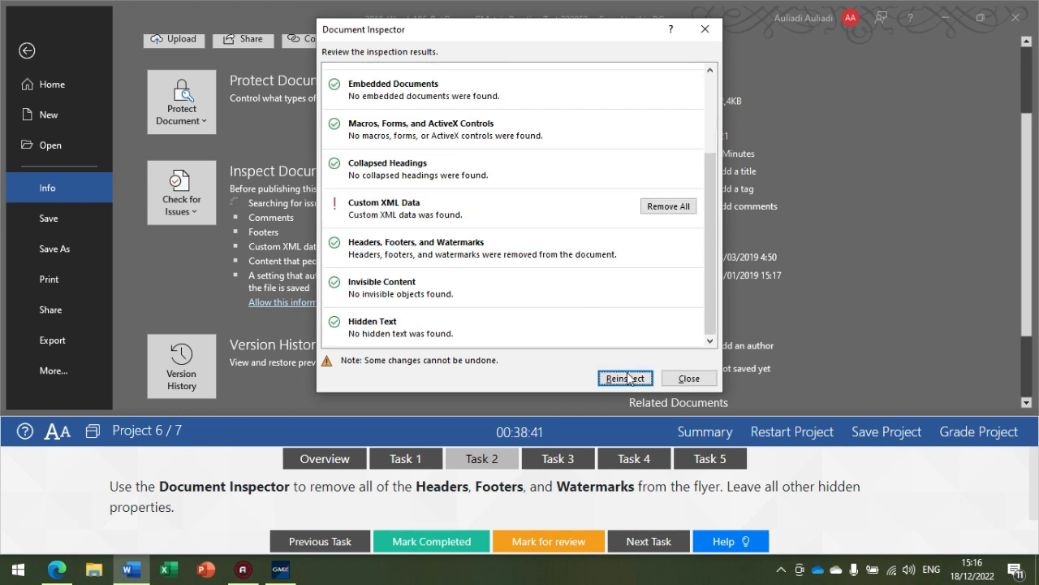
{"action": "left_click", "coordinate": [682, 378]}
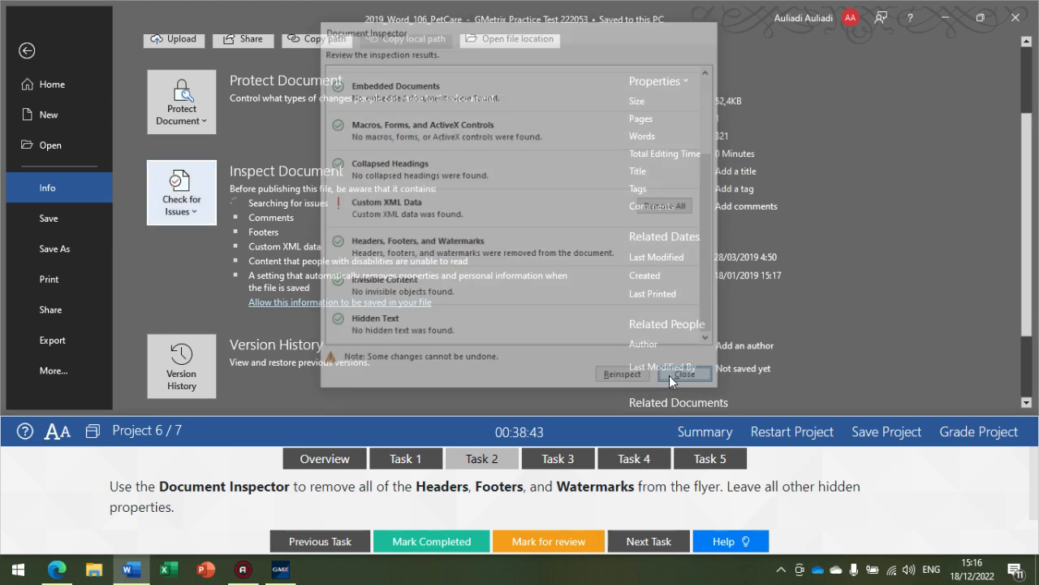
{"action": "left_click", "coordinate": [25, 54]}
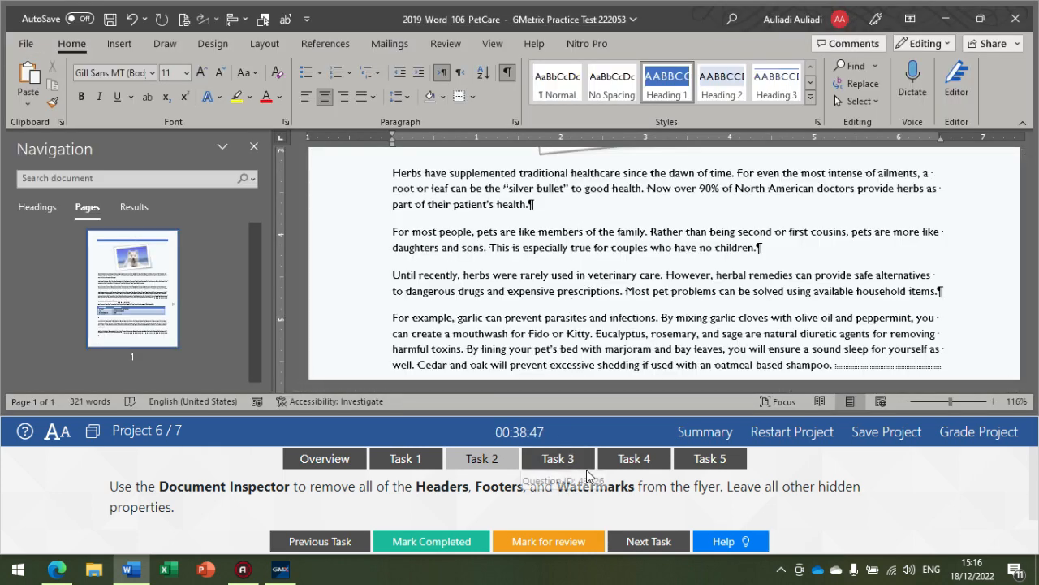
Step: Show the Task 3 instructions and post the reply Green to the comment about green or black tea leaves
{"action": "left_click", "coordinate": [571, 466]}
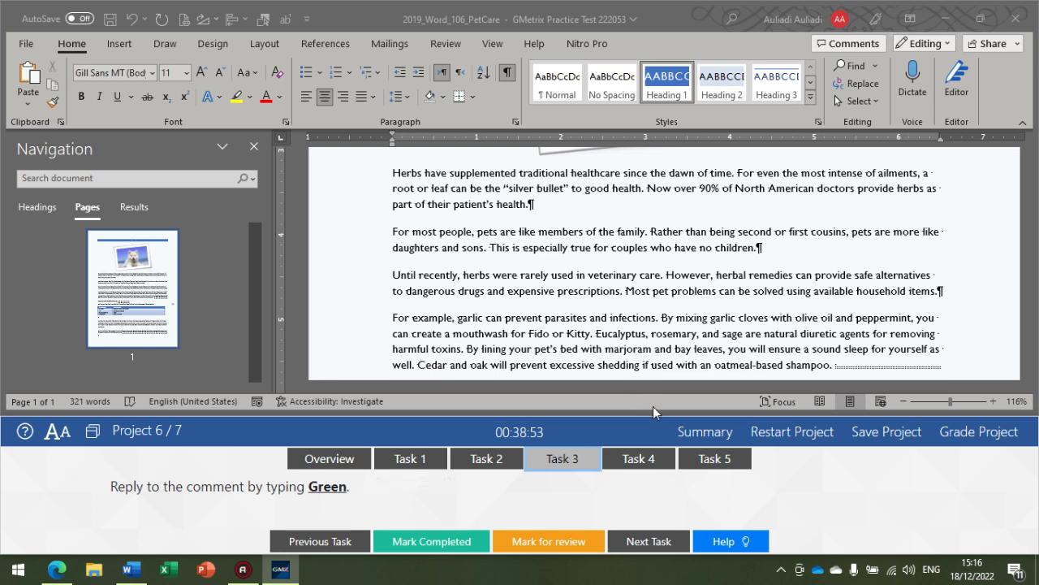
{"action": "scroll", "coordinate": [552, 320], "scroll_direction": "down", "scroll_amount": 6}
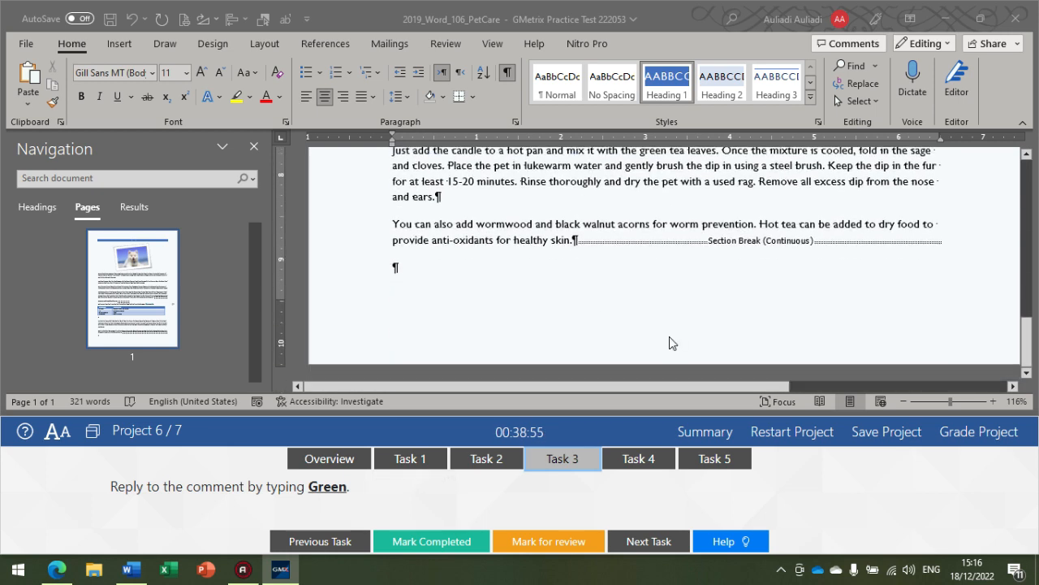
{"action": "scroll", "coordinate": [669, 338], "scroll_direction": "up", "scroll_amount": 3}
{"action": "left_click_drag", "start_coordinate": [669, 385], "coordinate": [910, 375]}
{"action": "scroll", "coordinate": [589, 317], "scroll_direction": "up", "scroll_amount": 2}
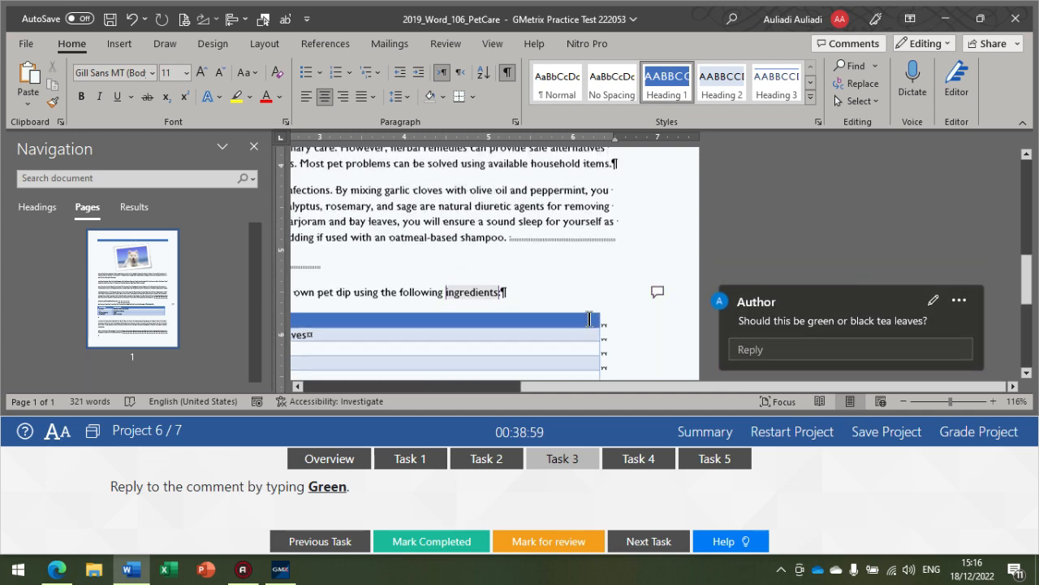
{"action": "scroll", "coordinate": [589, 318], "scroll_direction": "up", "scroll_amount": 2}
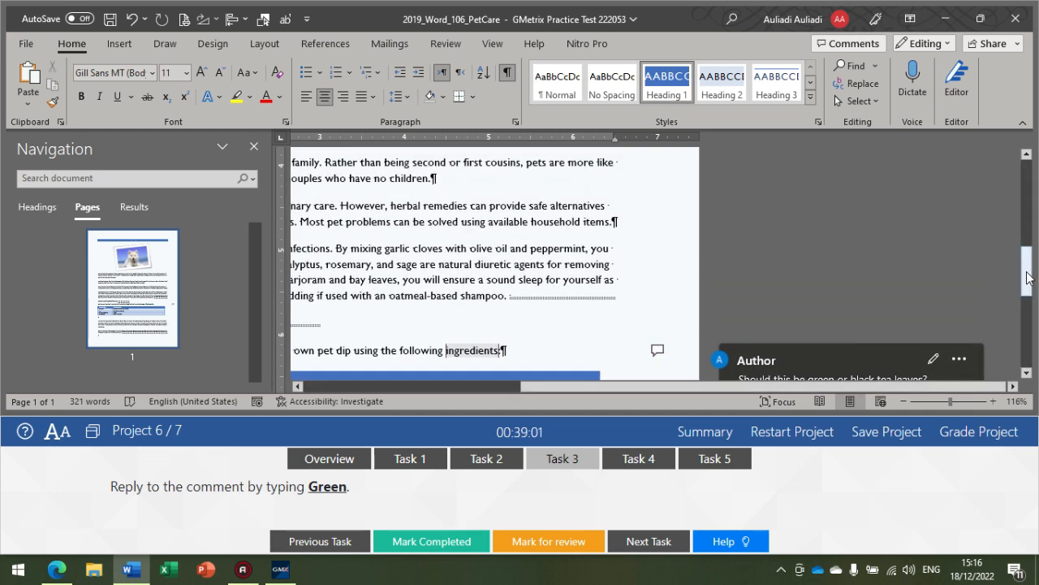
{"action": "scroll", "coordinate": [607, 302], "scroll_direction": "up", "scroll_amount": 10}
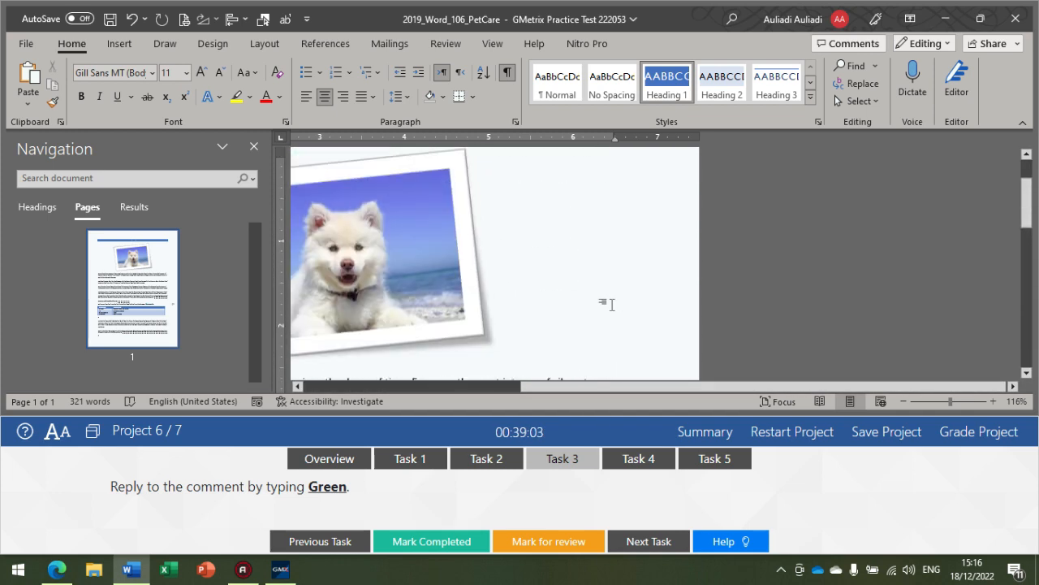
{"action": "scroll", "coordinate": [609, 302], "scroll_direction": "down", "scroll_amount": 15}
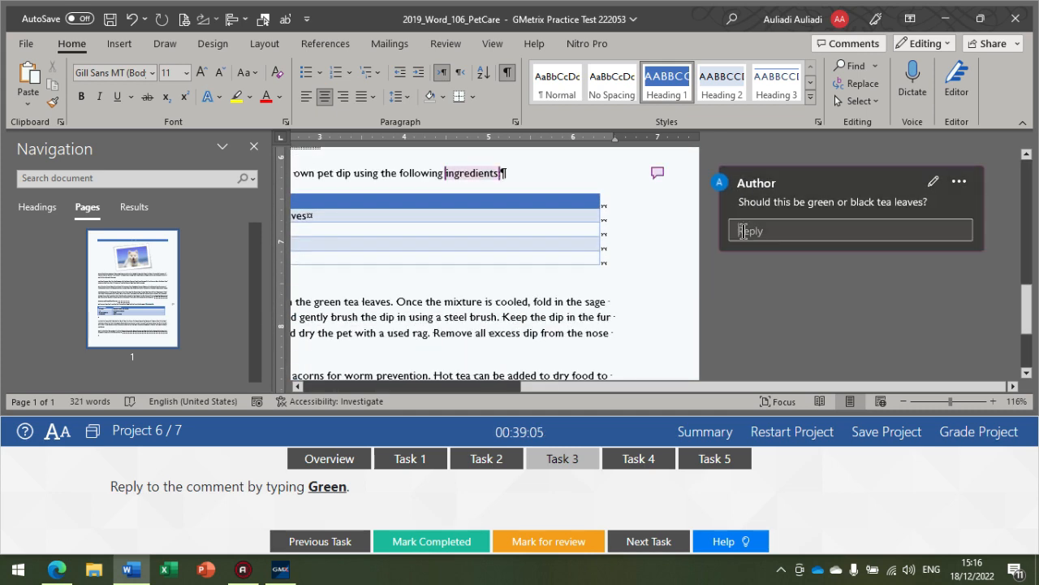
{"action": "left_click", "coordinate": [739, 232]}
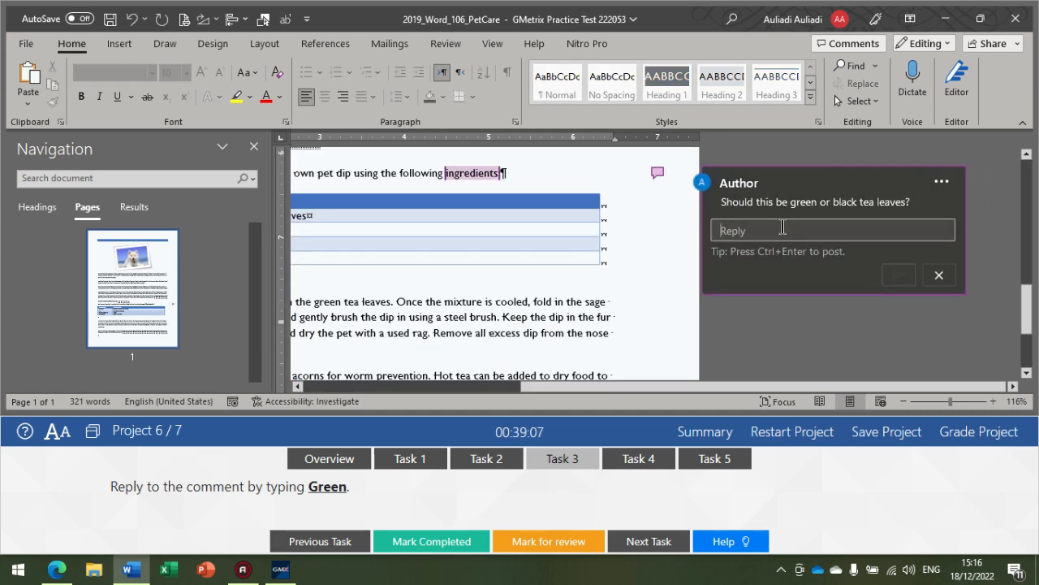
{"action": "type", "text": "Green"}
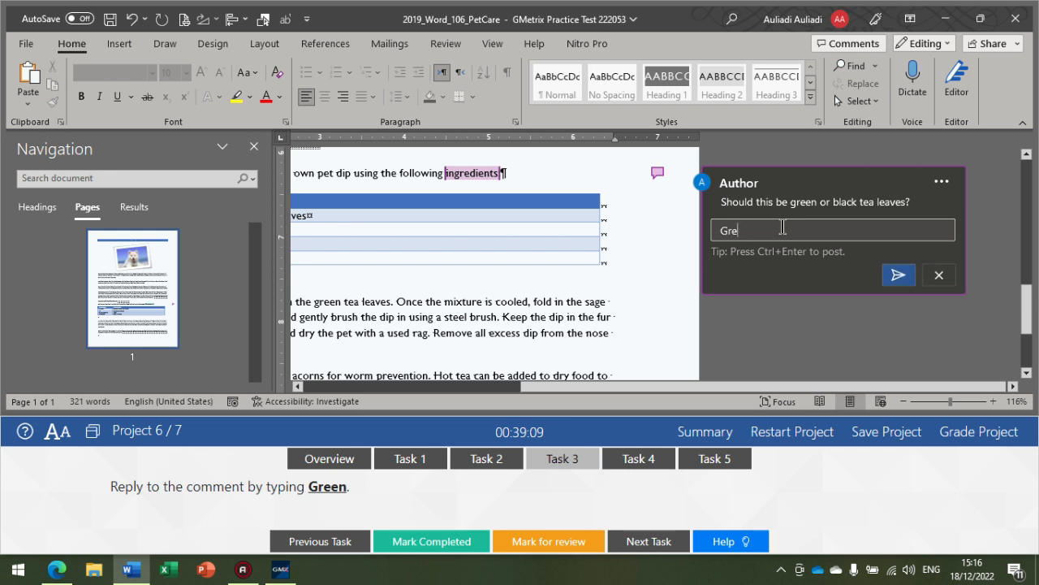
{"action": "left_click", "coordinate": [897, 276]}
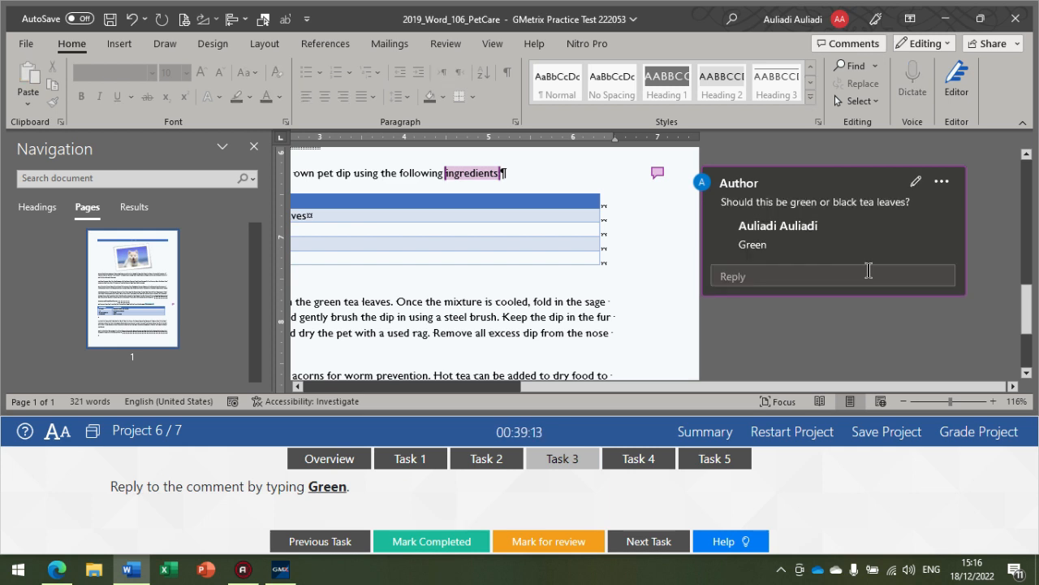
Step: Show the Task 4 instructions and apply the Heading 2 style to the heading Preventing Fleas and Ticks
{"action": "left_click", "coordinate": [620, 462]}
{"action": "left_click", "coordinate": [620, 461]}
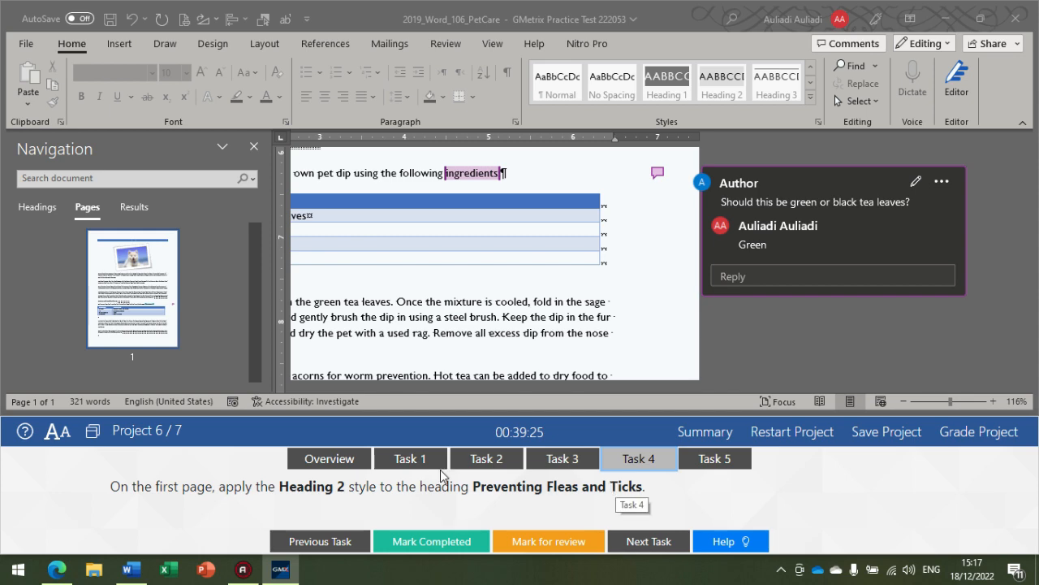
{"action": "scroll", "coordinate": [479, 321], "scroll_direction": "up", "scroll_amount": 5}
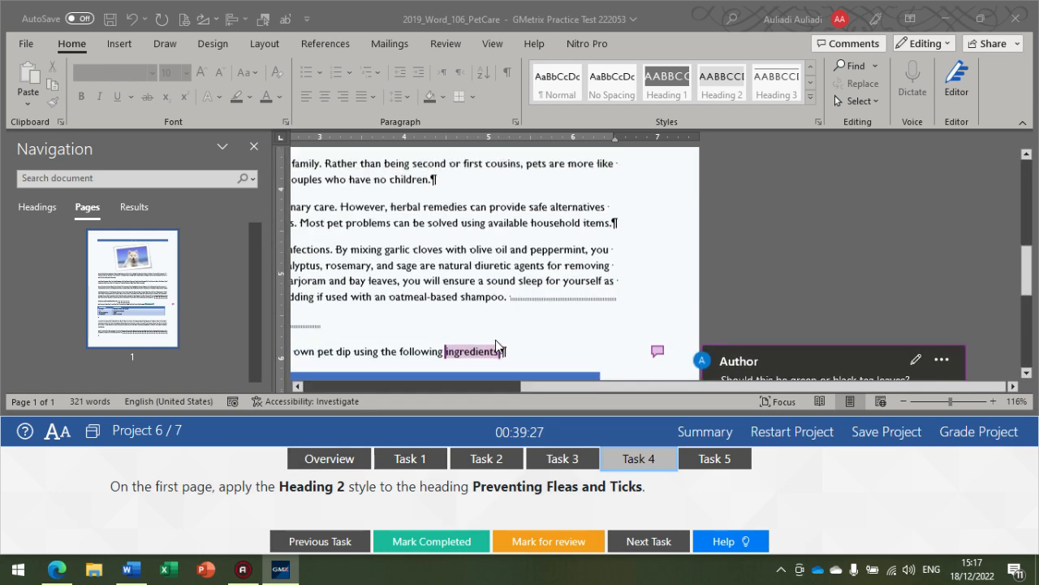
{"action": "left_click_drag", "start_coordinate": [554, 386], "coordinate": [349, 384]}
{"action": "scroll", "coordinate": [396, 347], "scroll_direction": "down", "scroll_amount": 1}
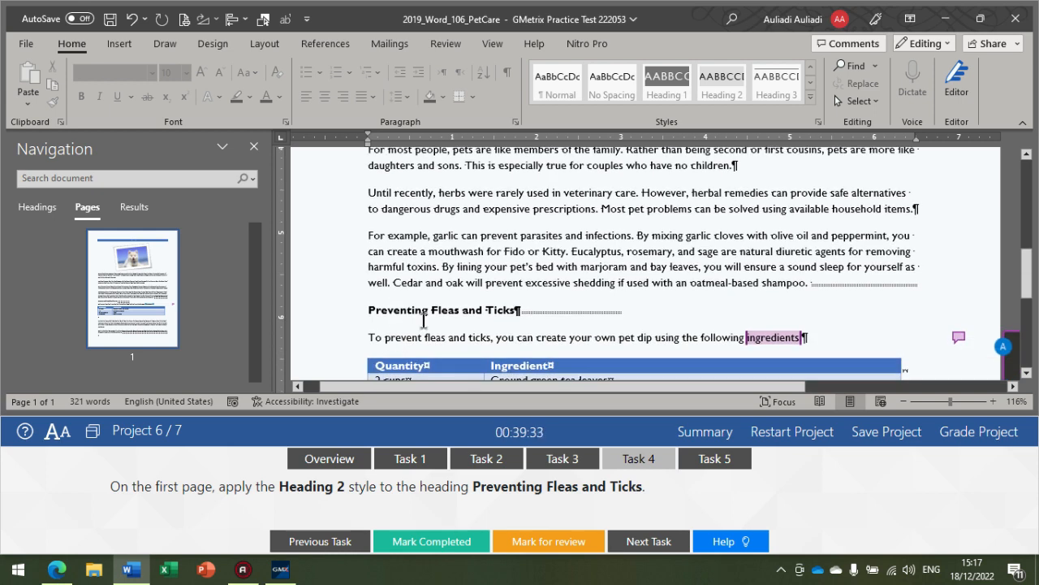
{"action": "left_click_drag", "start_coordinate": [365, 311], "coordinate": [498, 315]}
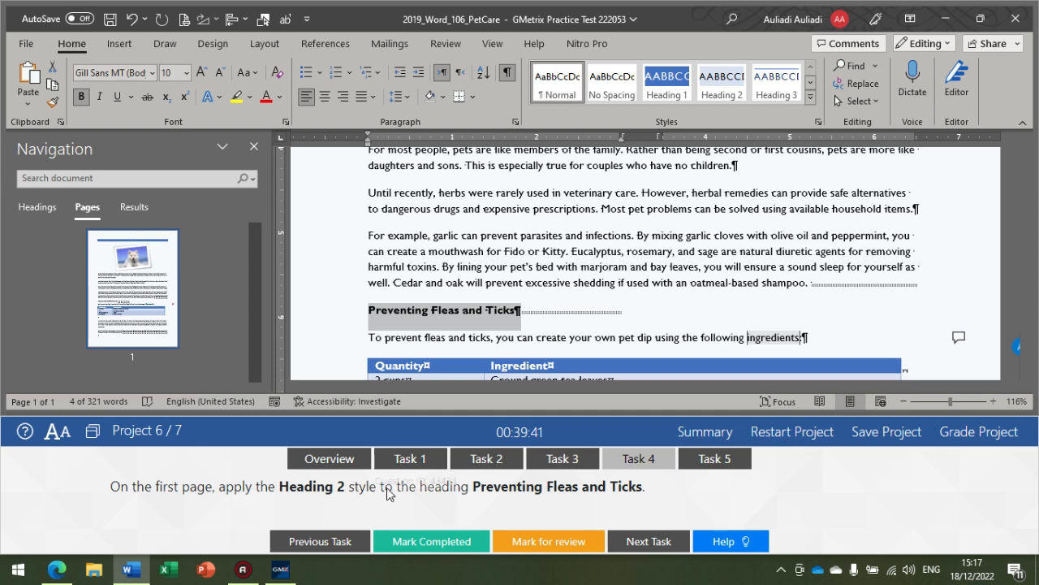
{"action": "scroll", "coordinate": [483, 281], "scroll_direction": "up", "scroll_amount": 5}
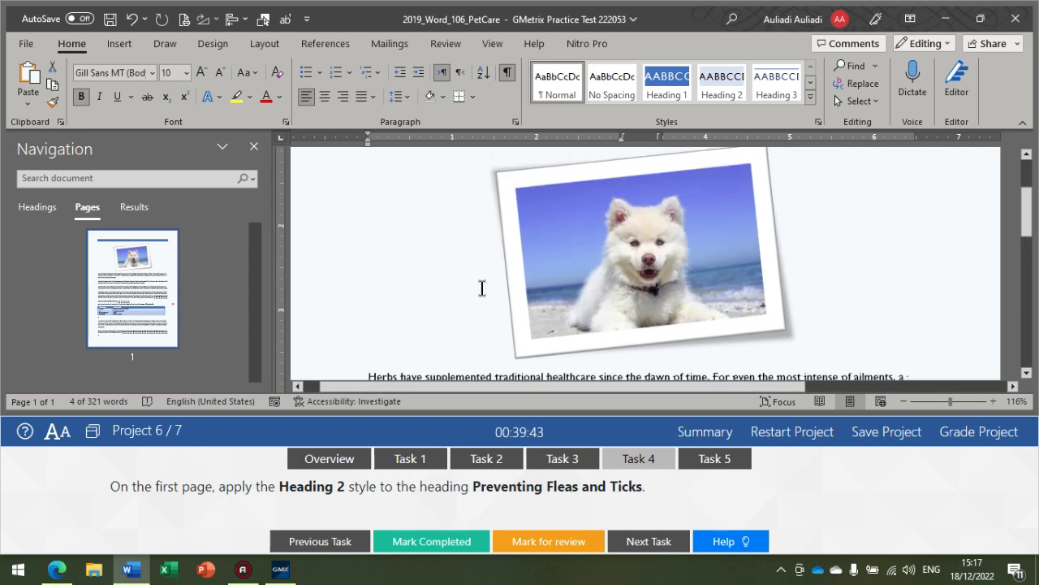
{"action": "scroll", "coordinate": [482, 282], "scroll_direction": "down", "scroll_amount": 4}
{"action": "scroll", "coordinate": [483, 282], "scroll_direction": "up", "scroll_amount": 5}
{"action": "scroll", "coordinate": [482, 276], "scroll_direction": "down", "scroll_amount": 12}
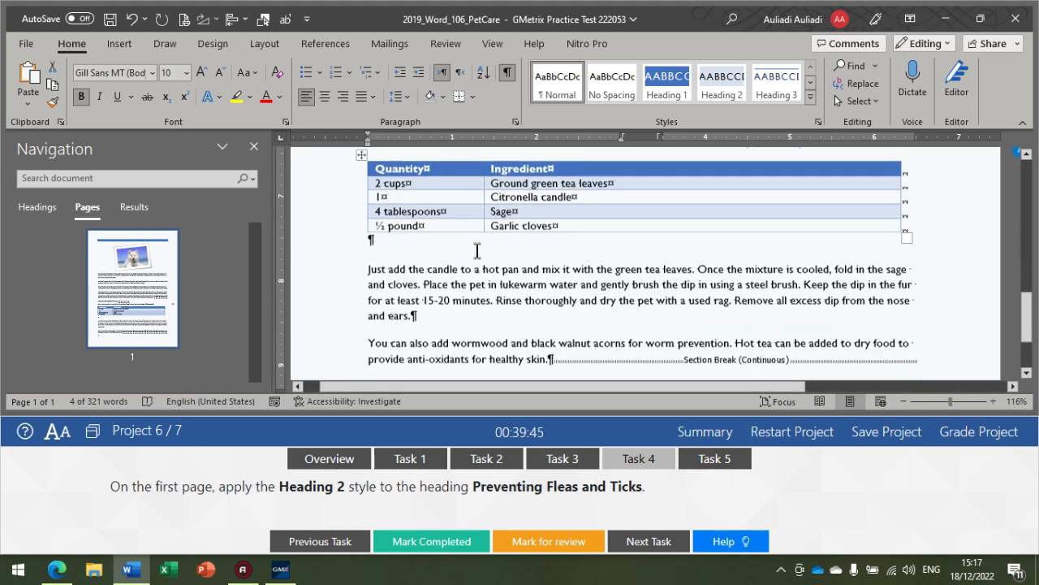
{"action": "scroll", "coordinate": [477, 252], "scroll_direction": "up", "scroll_amount": 5}
{"action": "triple_click", "coordinate": [454, 280]}
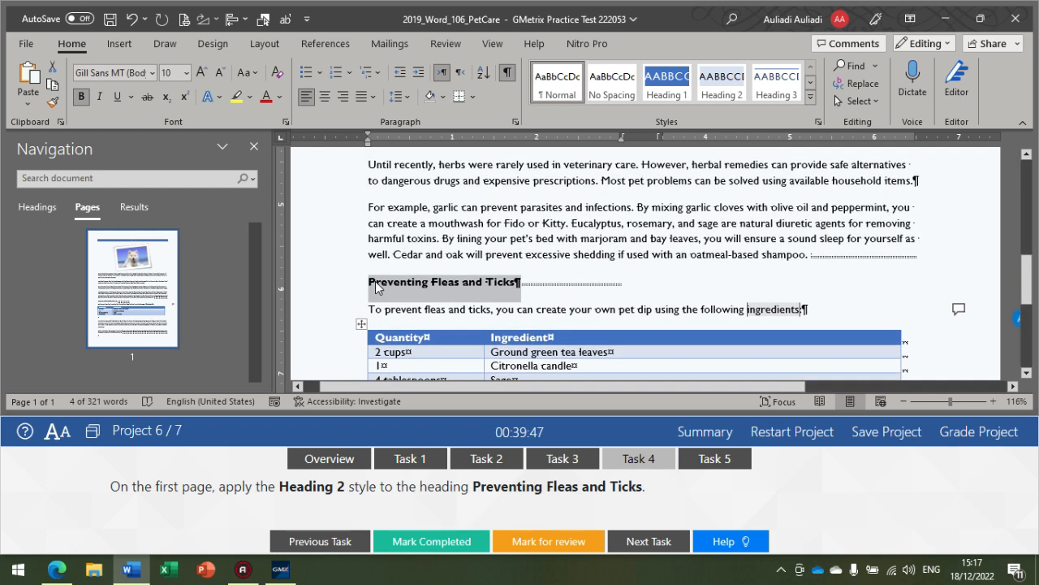
{"action": "left_click", "coordinate": [721, 96]}
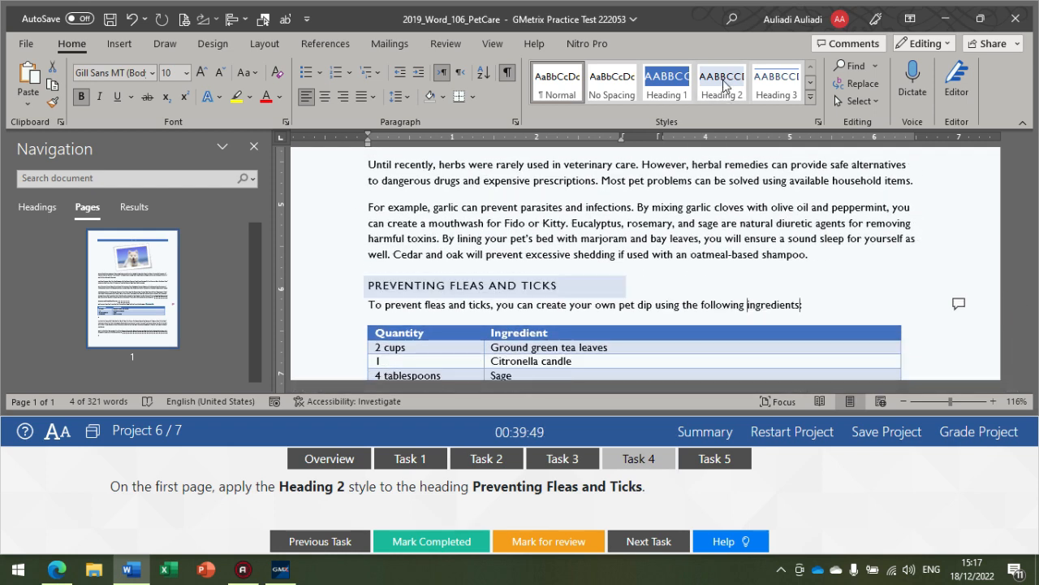
{"action": "left_click", "coordinate": [487, 230]}
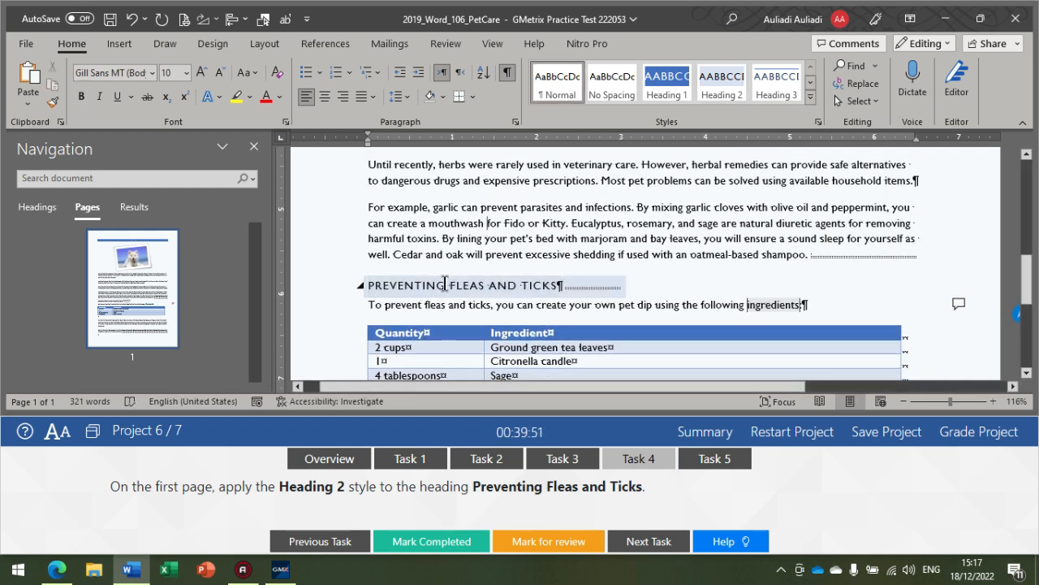
Step: Show the Task 5 instructions and resize the Quantity and Ingredient table with AutoFit Contents
{"action": "left_click", "coordinate": [700, 467]}
{"action": "left_click", "coordinate": [698, 465]}
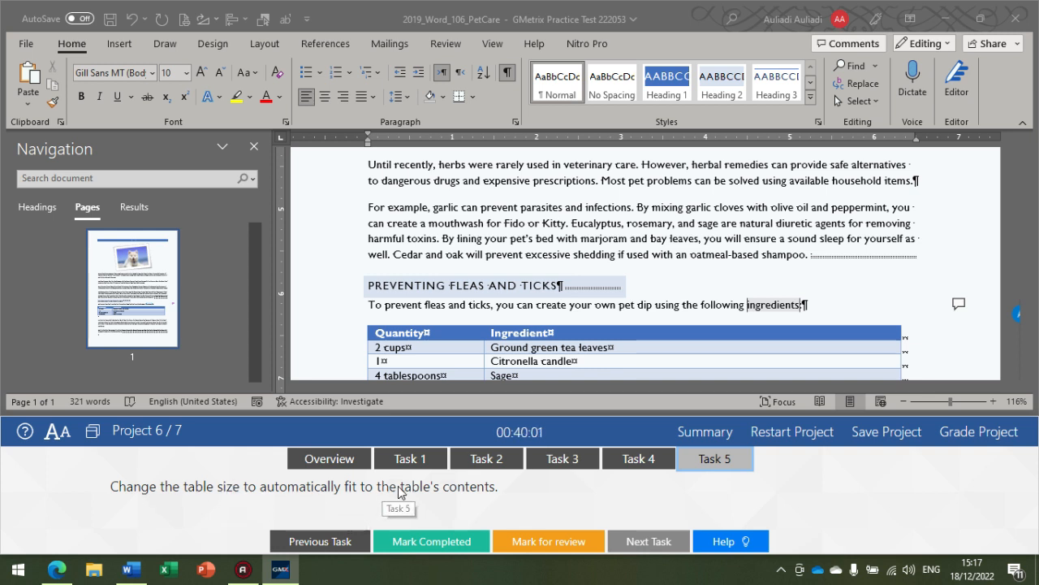
{"action": "scroll", "coordinate": [396, 271], "scroll_direction": "down", "scroll_amount": 2}
{"action": "left_click", "coordinate": [396, 272]}
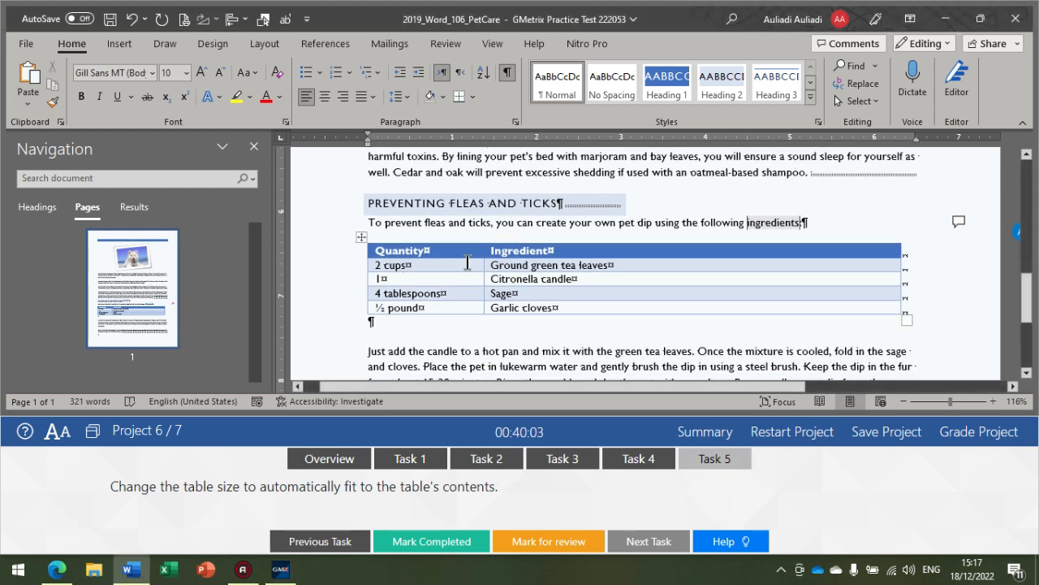
{"action": "left_click", "coordinate": [360, 236]}
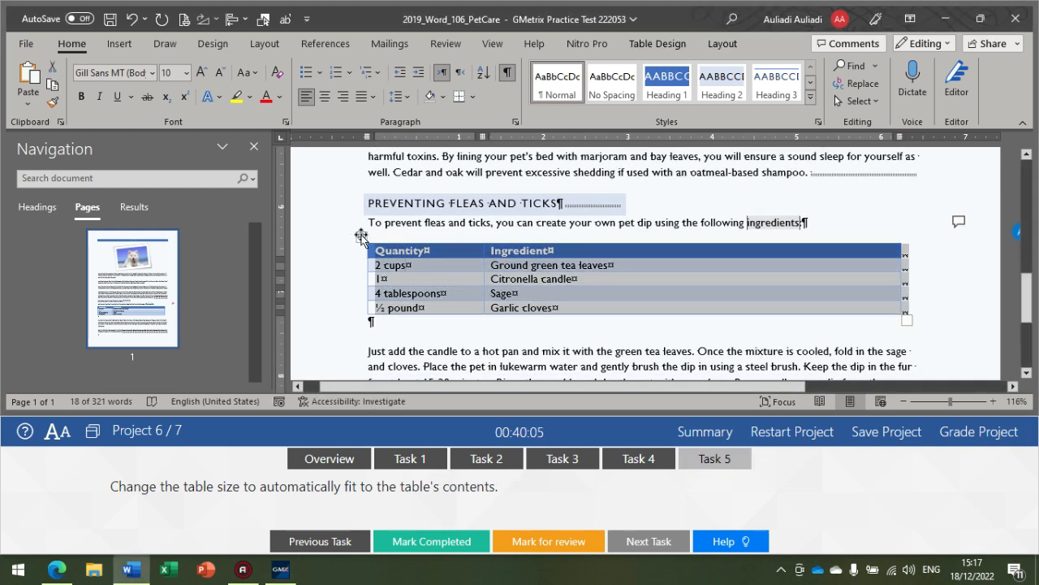
{"action": "left_click", "coordinate": [721, 43]}
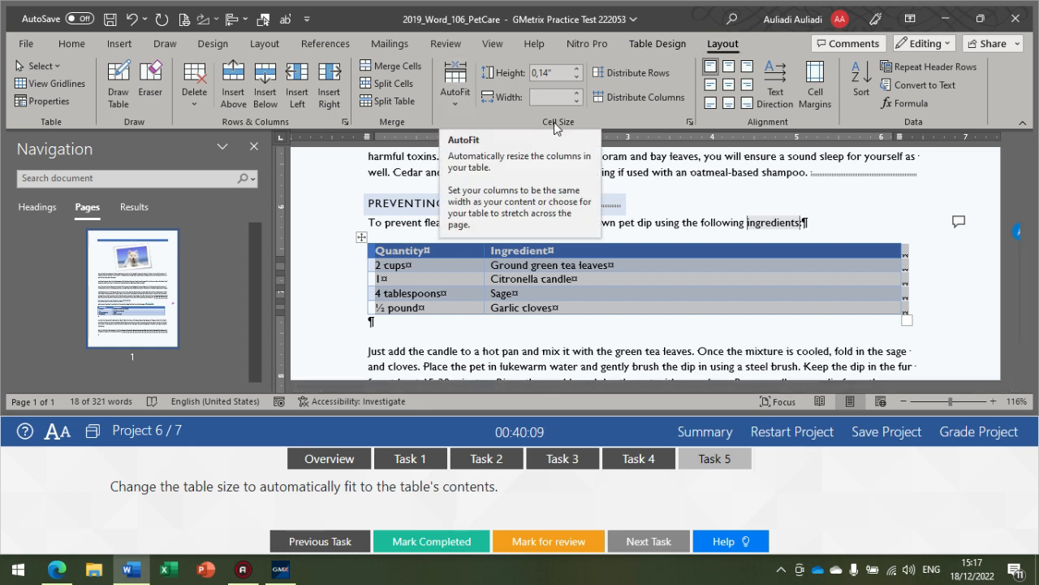
{"action": "left_click", "coordinate": [457, 97]}
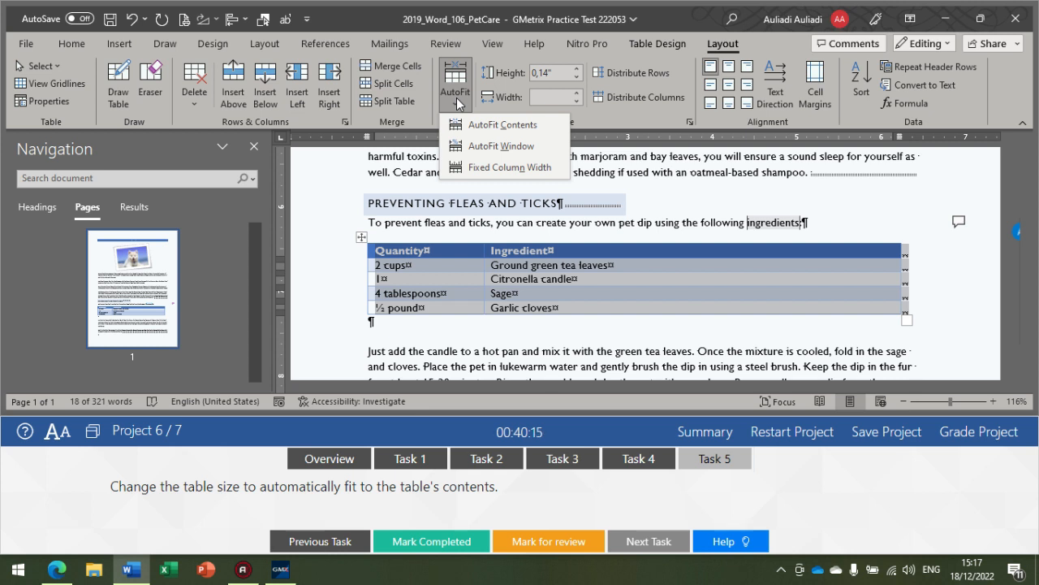
{"action": "left_click", "coordinate": [482, 124]}
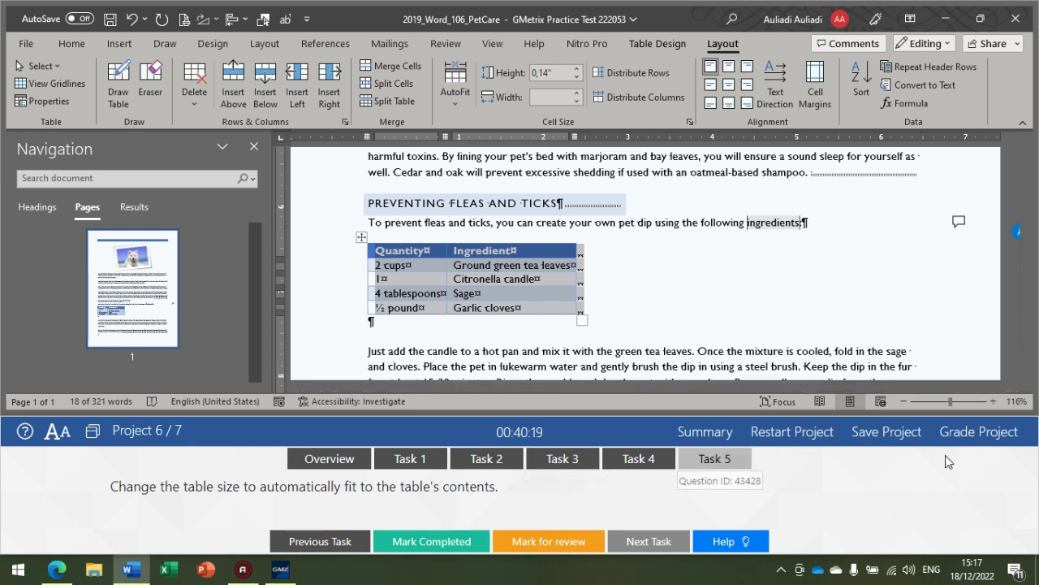
Step: Grade Project 6 and continue to Project 7
{"action": "left_click", "coordinate": [968, 442]}
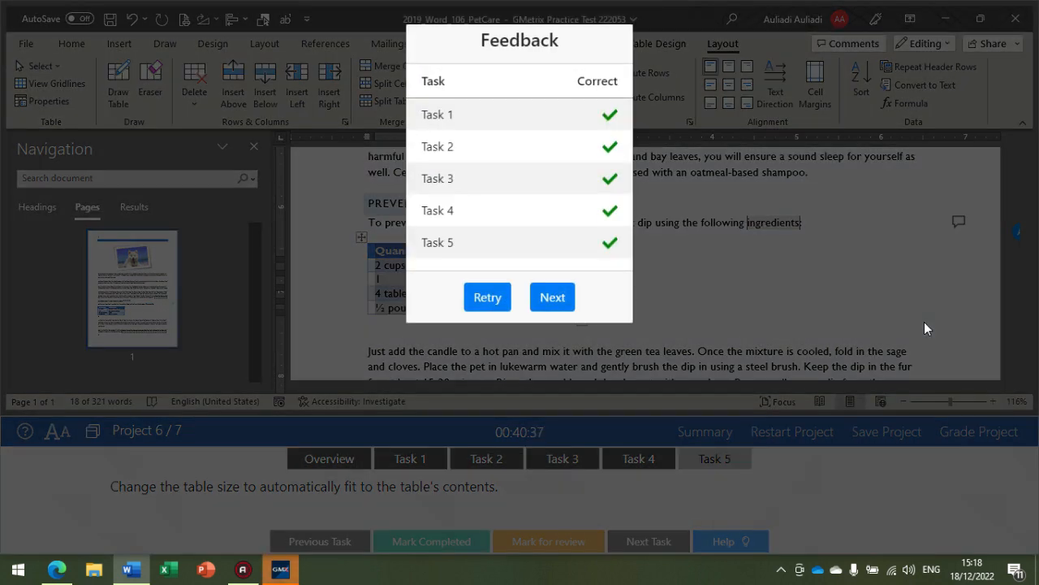
{"action": "left_click", "coordinate": [542, 298]}
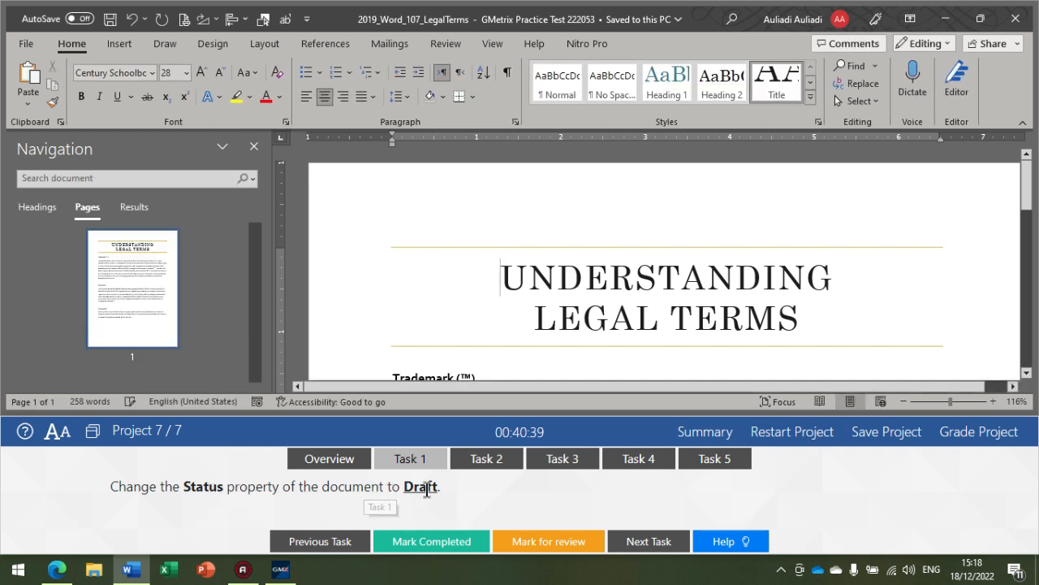
Step: Open the document's Info page and expand the property list to show all properties
{"action": "left_click", "coordinate": [26, 43]}
{"action": "left_click", "coordinate": [63, 195]}
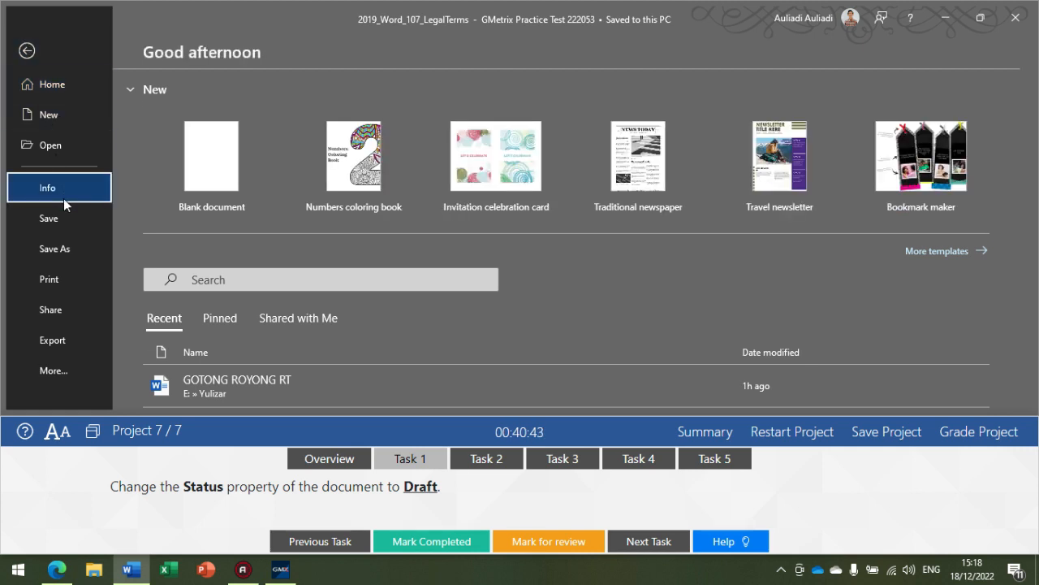
{"action": "scroll", "coordinate": [660, 285], "scroll_direction": "down", "scroll_amount": 1}
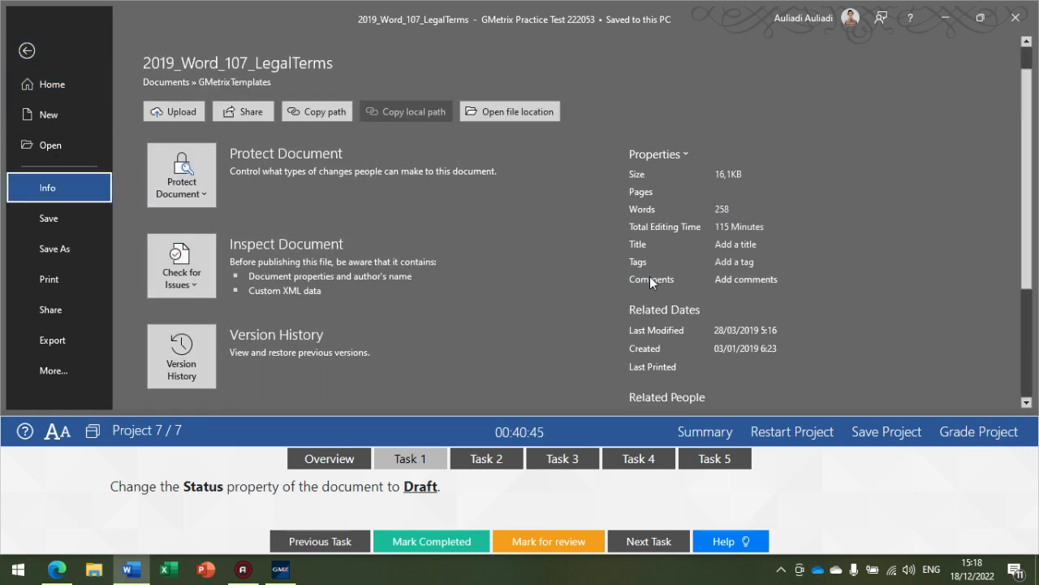
{"action": "scroll", "coordinate": [653, 331], "scroll_direction": "down", "scroll_amount": 2}
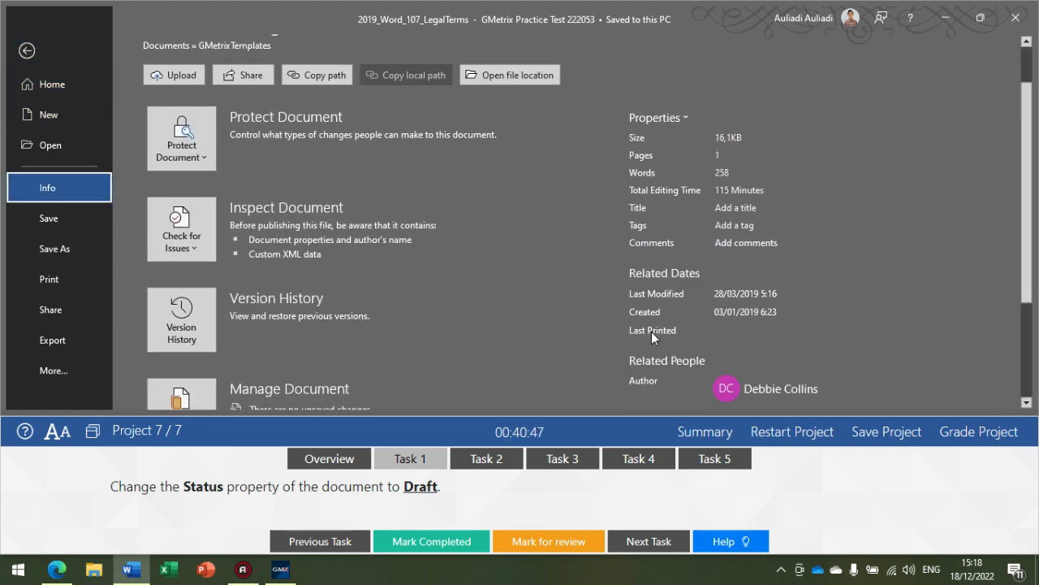
{"action": "scroll", "coordinate": [658, 365], "scroll_direction": "down", "scroll_amount": 3}
{"action": "left_click", "coordinate": [670, 389]}
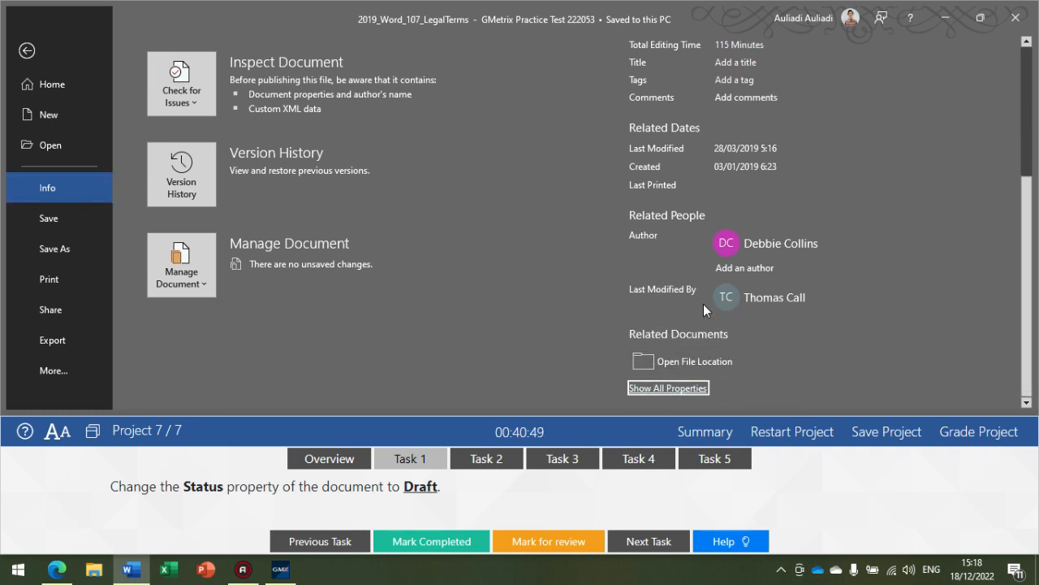
{"action": "scroll", "coordinate": [696, 282], "scroll_direction": "up", "scroll_amount": 2}
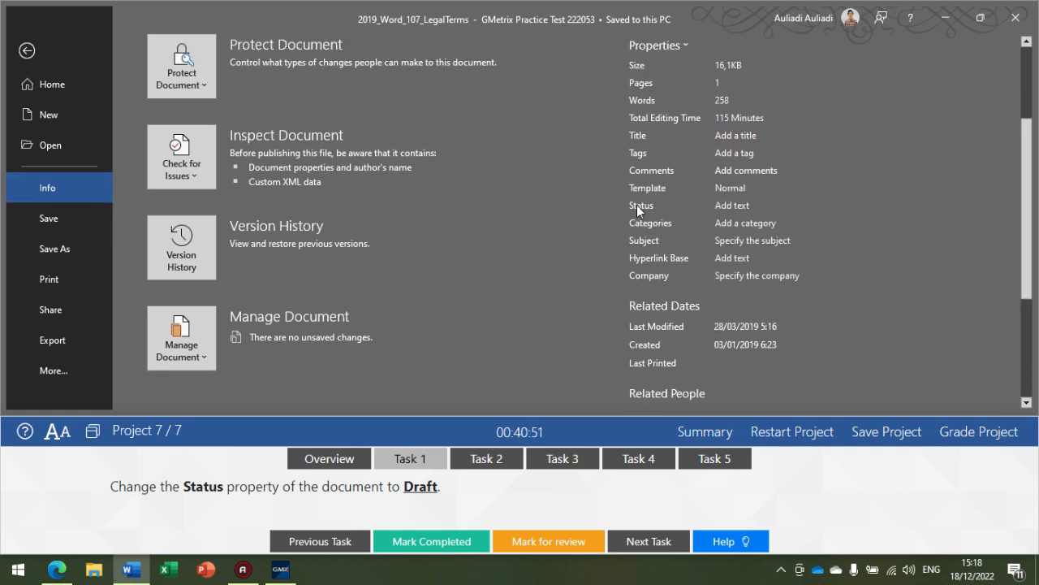
Step: Set the document's Status property to Draft
{"action": "left_click", "coordinate": [726, 205]}
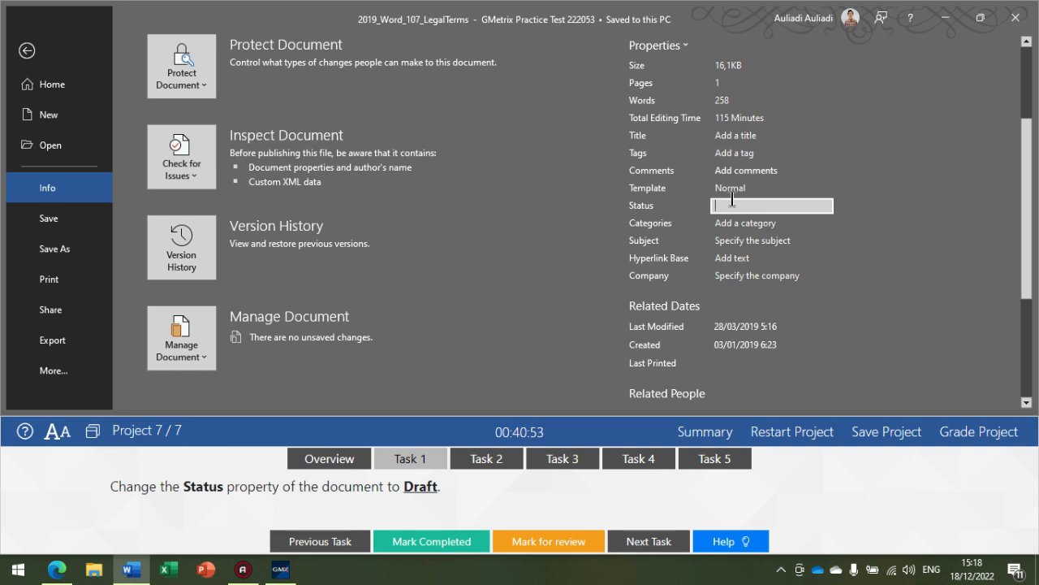
{"action": "scroll", "coordinate": [733, 199], "scroll_direction": "down", "scroll_amount": 1}
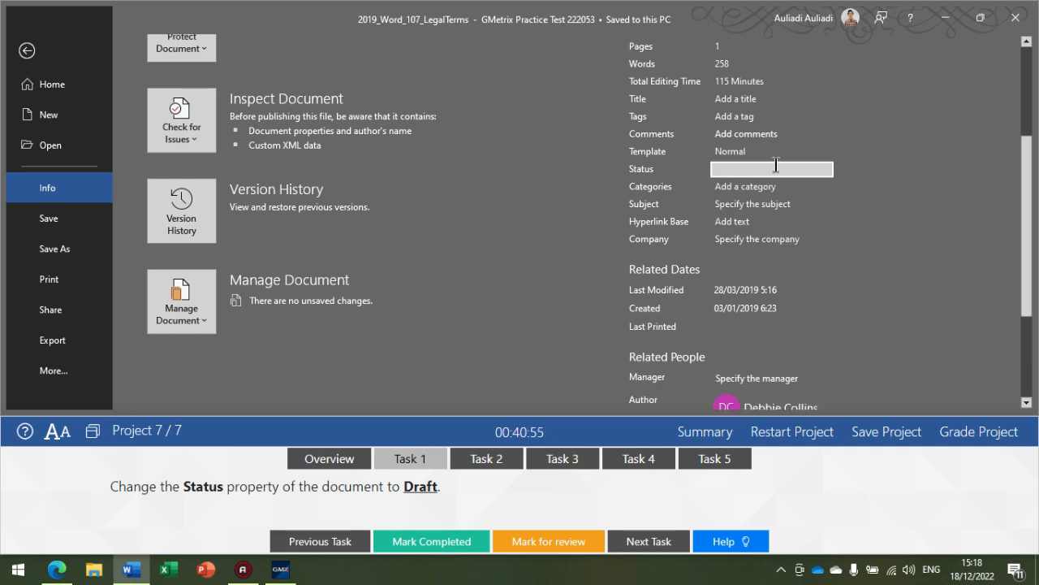
{"action": "type", "text": "Draft"}
{"action": "key", "text": "Return"}
{"action": "scroll", "coordinate": [646, 305], "scroll_direction": "down", "scroll_amount": 2}
{"action": "scroll", "coordinate": [637, 237], "scroll_direction": "up", "scroll_amount": 2}
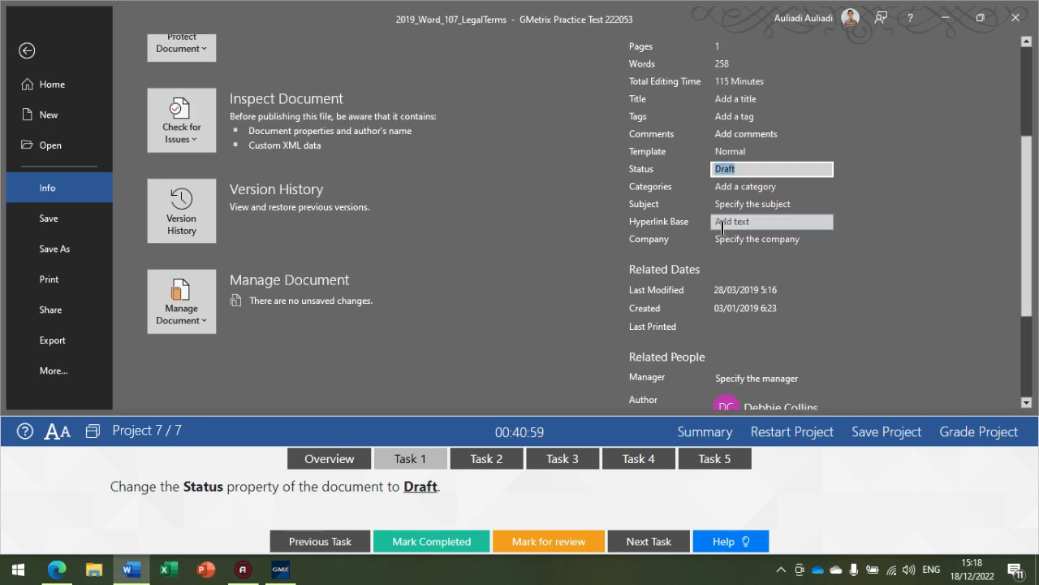
{"action": "left_click", "coordinate": [604, 309]}
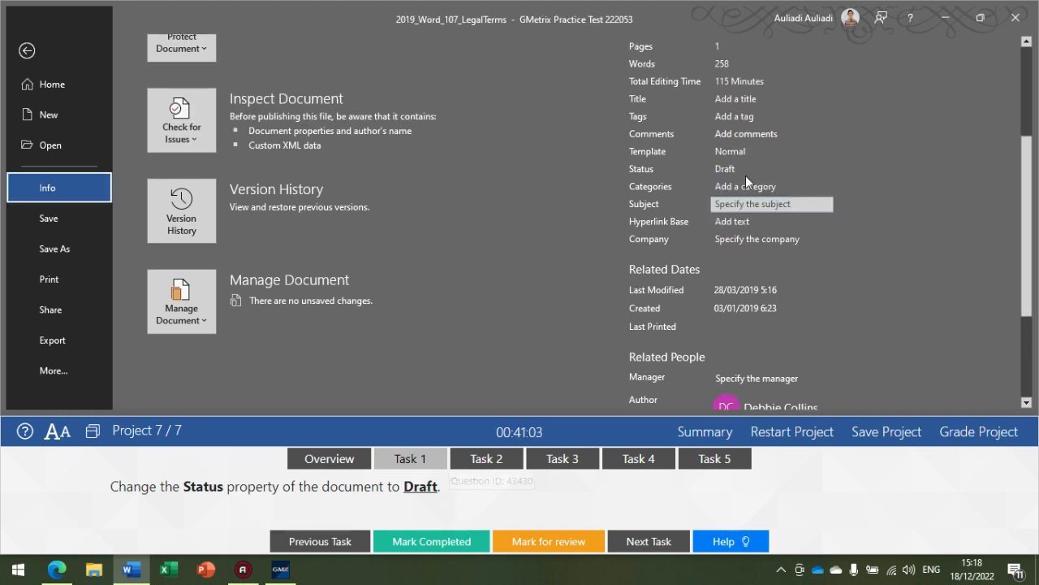
Step: Show the Task 2 instructions and place the cursor in the document after the heading Registered
{"action": "left_click", "coordinate": [500, 463]}
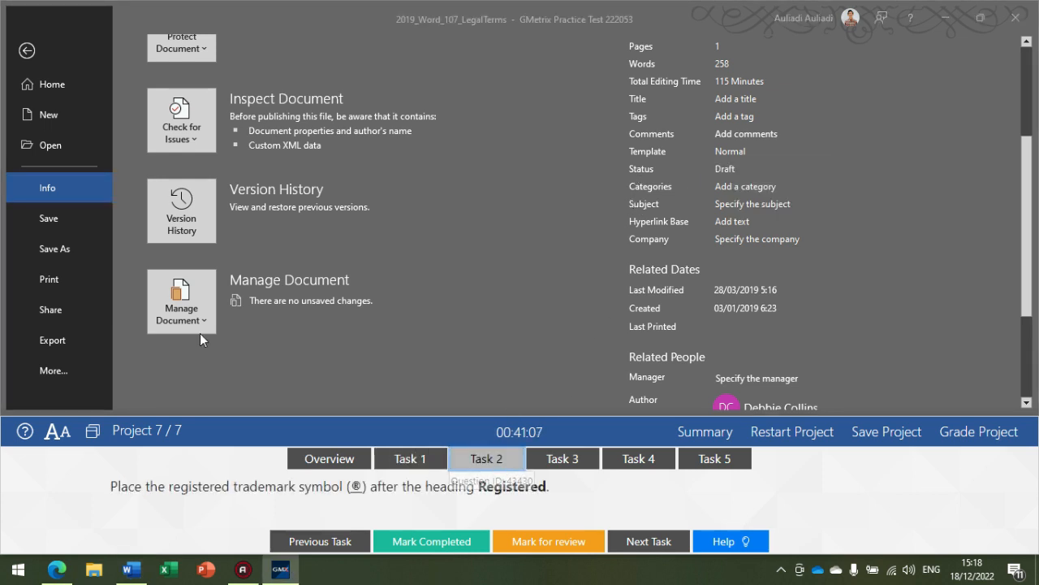
{"action": "left_click", "coordinate": [28, 54]}
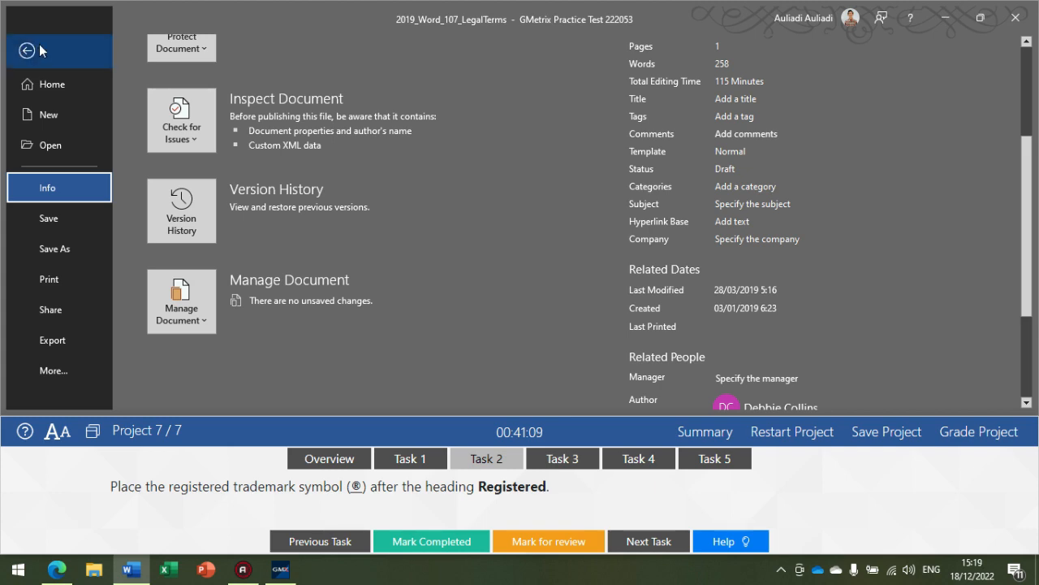
{"action": "left_click", "coordinate": [27, 54]}
{"action": "scroll", "coordinate": [397, 304], "scroll_direction": "down", "scroll_amount": 4}
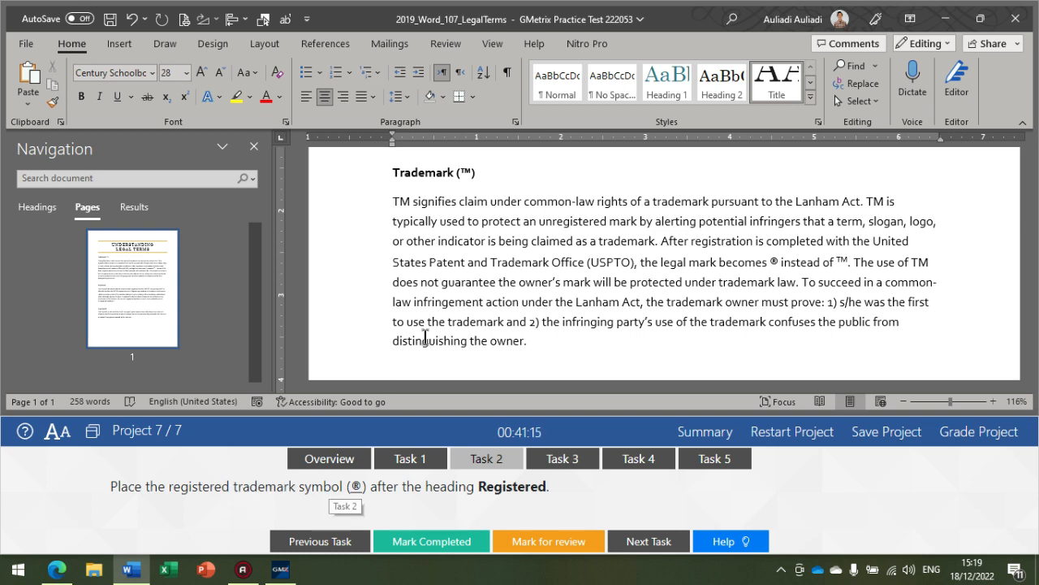
{"action": "scroll", "coordinate": [454, 317], "scroll_direction": "down", "scroll_amount": 2}
{"action": "left_click", "coordinate": [486, 276]}
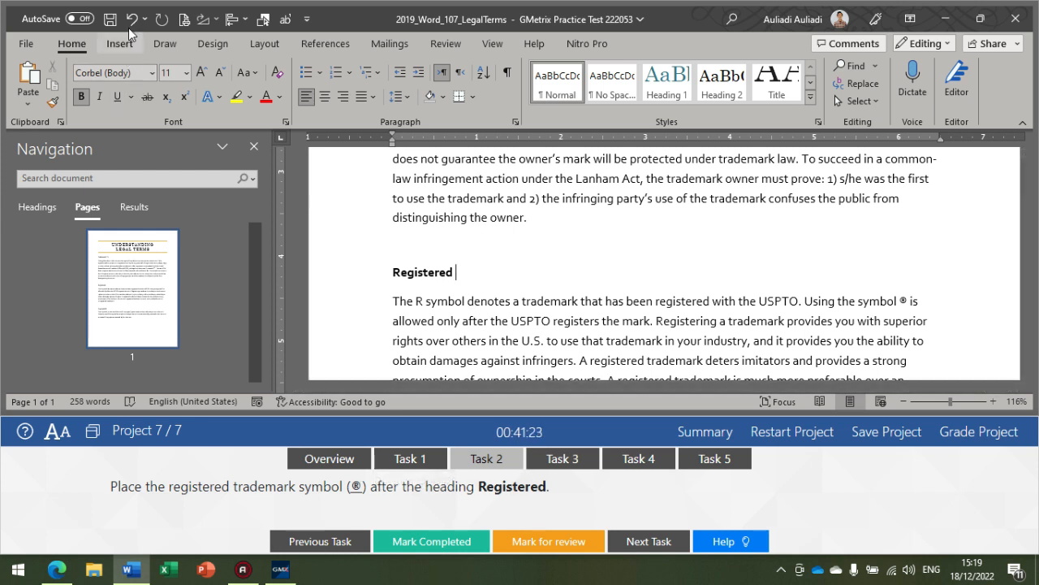
Step: Check the Status value in the full list of document properties and return to the document
{"action": "left_click", "coordinate": [27, 45]}
{"action": "left_click", "coordinate": [48, 190]}
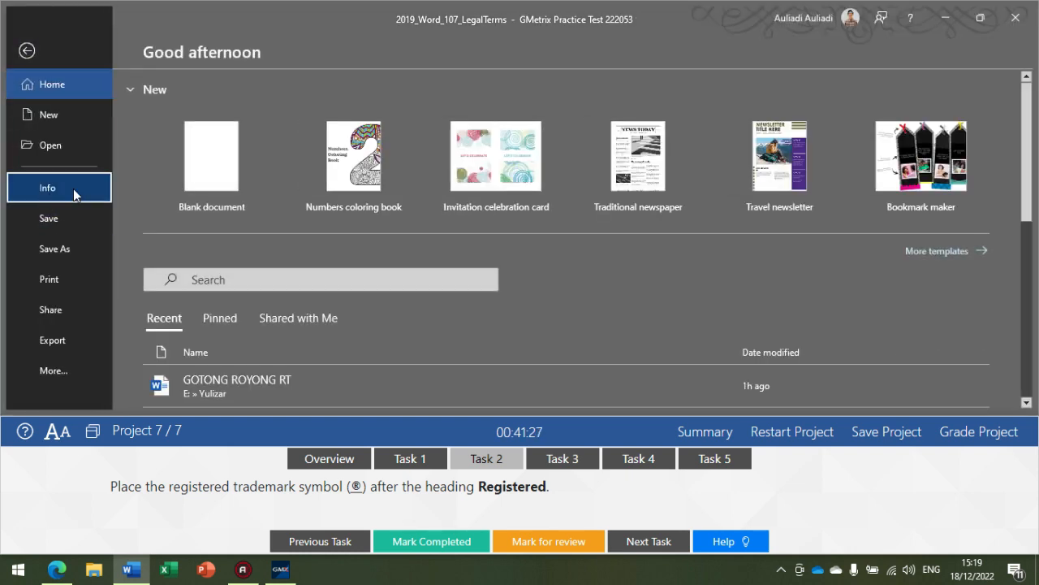
{"action": "scroll", "coordinate": [819, 284], "scroll_direction": "down", "scroll_amount": 5}
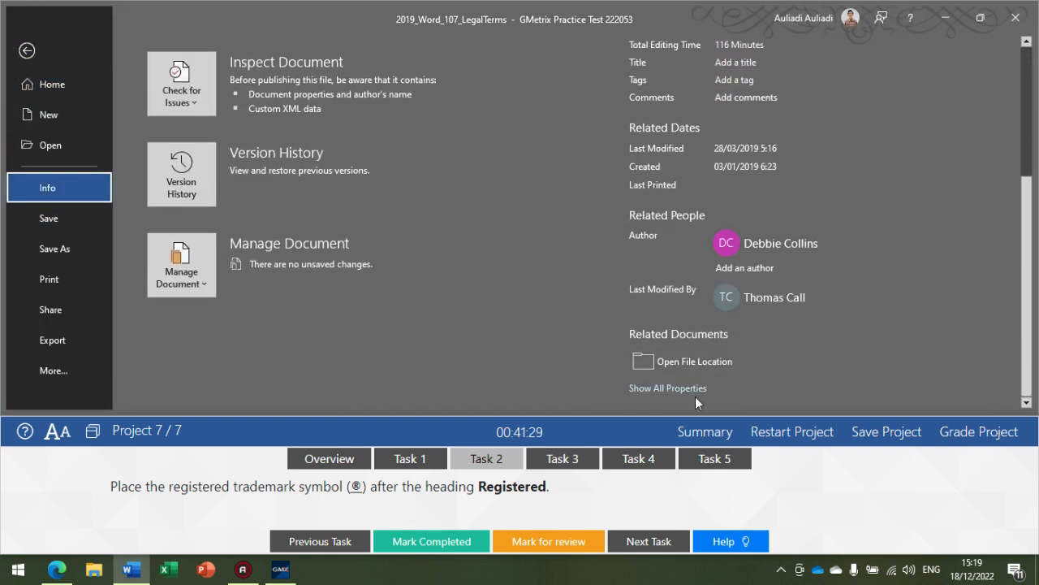
{"action": "left_click", "coordinate": [684, 389]}
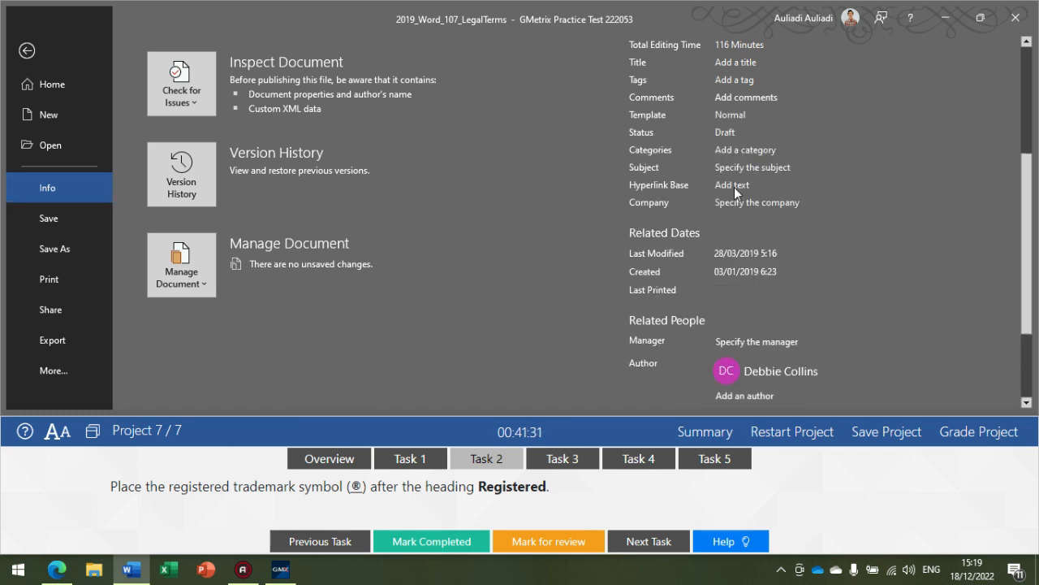
{"action": "left_click", "coordinate": [54, 65]}
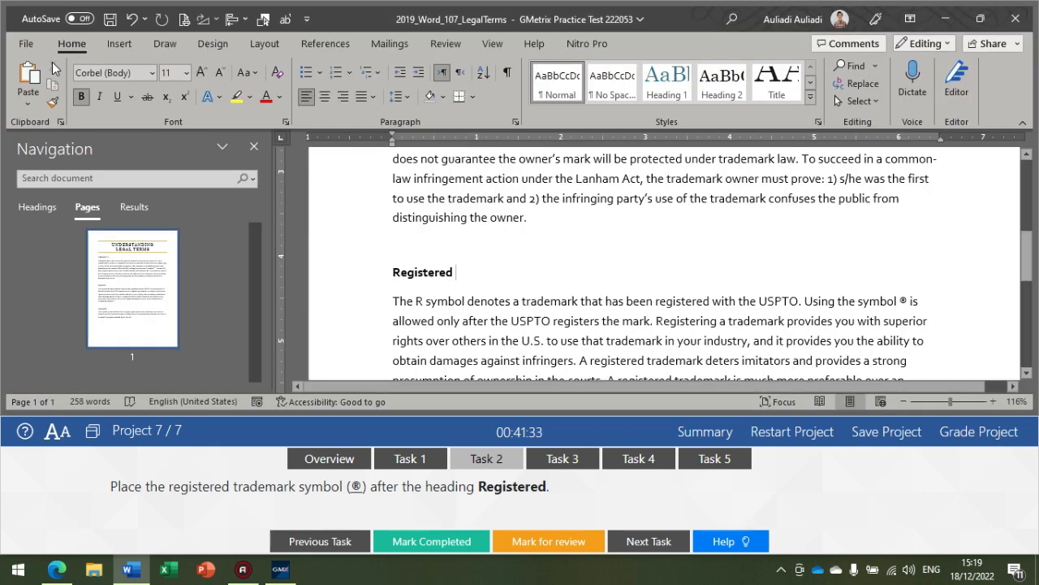
Step: Insert the Registered special character (®) after the heading Registered
{"action": "left_click", "coordinate": [118, 44]}
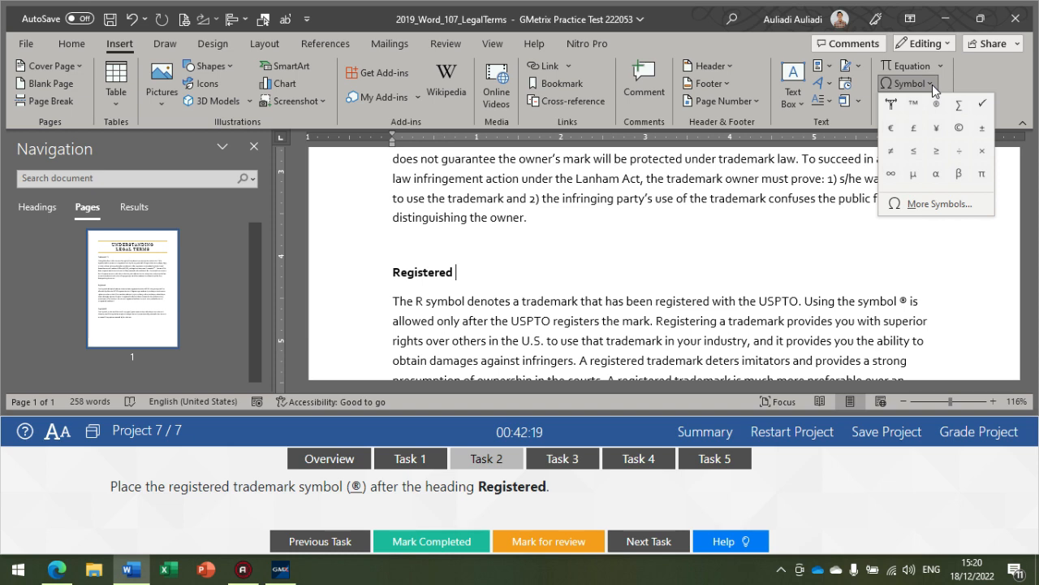
{"action": "left_click", "coordinate": [930, 205]}
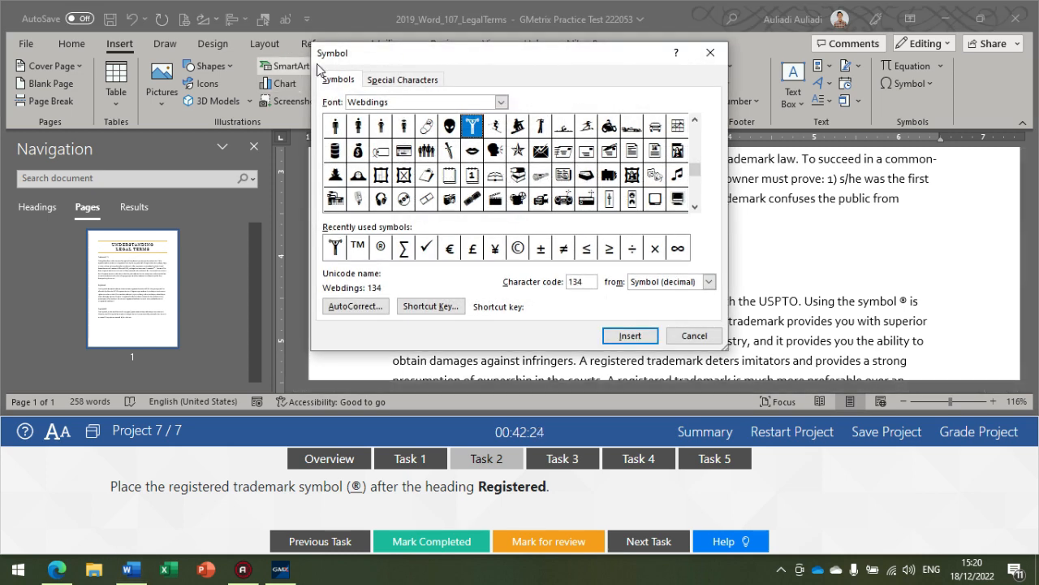
{"action": "left_click", "coordinate": [414, 80]}
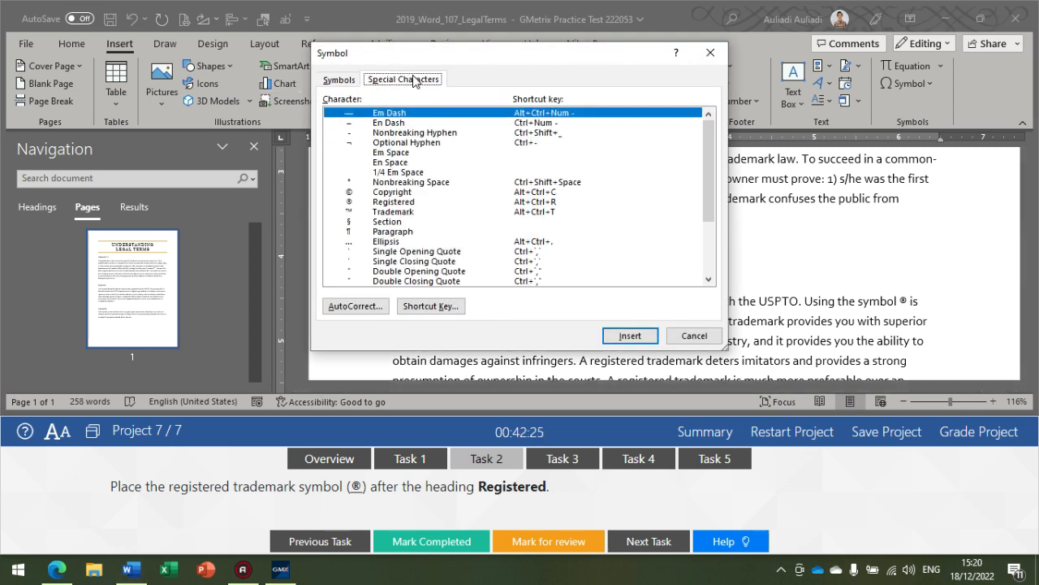
{"action": "left_click", "coordinate": [386, 201]}
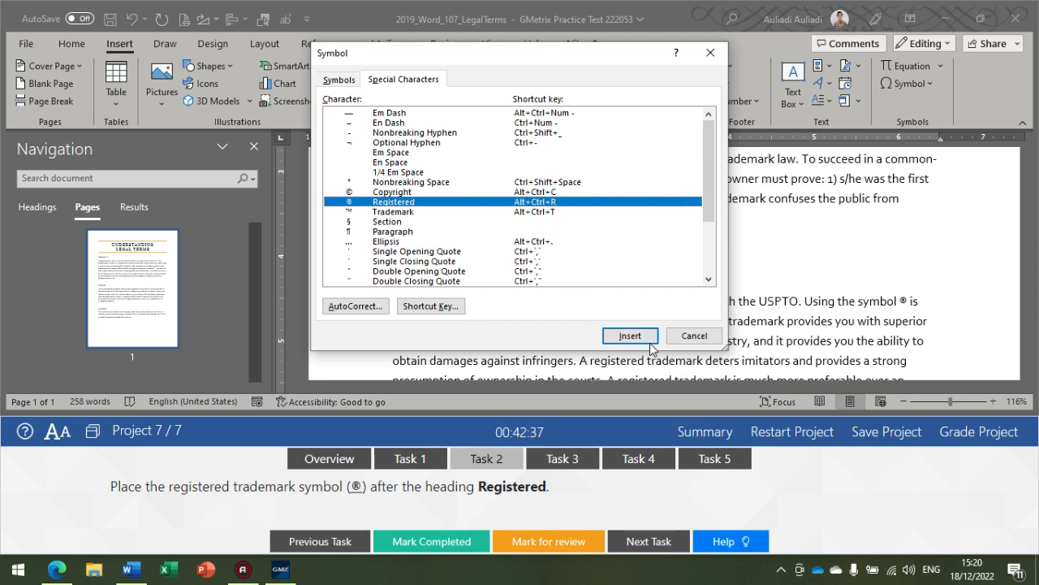
{"action": "left_click", "coordinate": [638, 337]}
{"action": "left_click", "coordinate": [694, 335]}
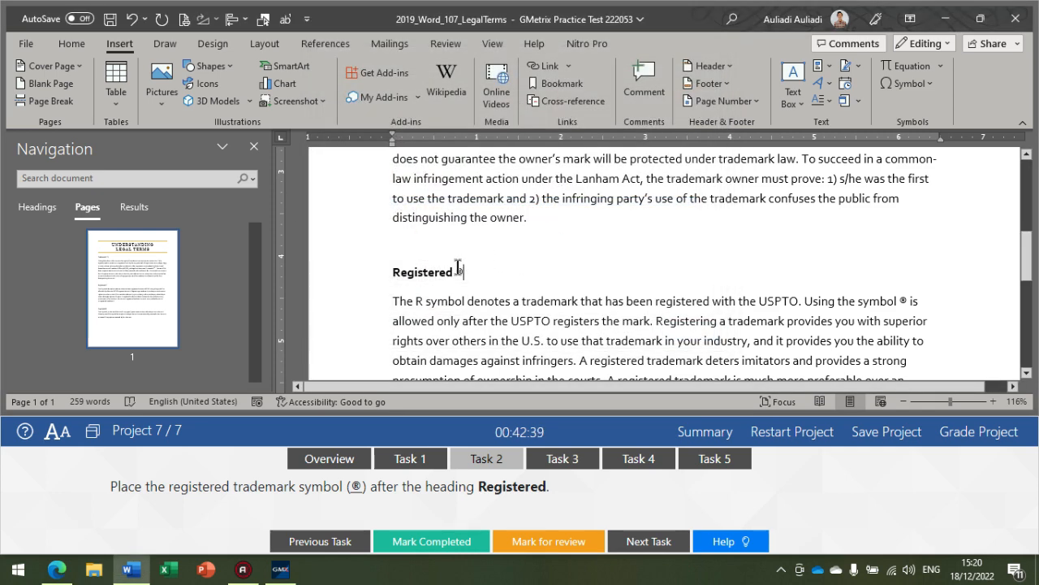
{"action": "double_click", "coordinate": [455, 275]}
{"action": "left_click", "coordinate": [476, 275]}
Step: Show the Task 3 instructions and apply the Small caps font effect to the heading words Trademark, Registered and Copyright together
{"action": "left_click", "coordinate": [576, 475]}
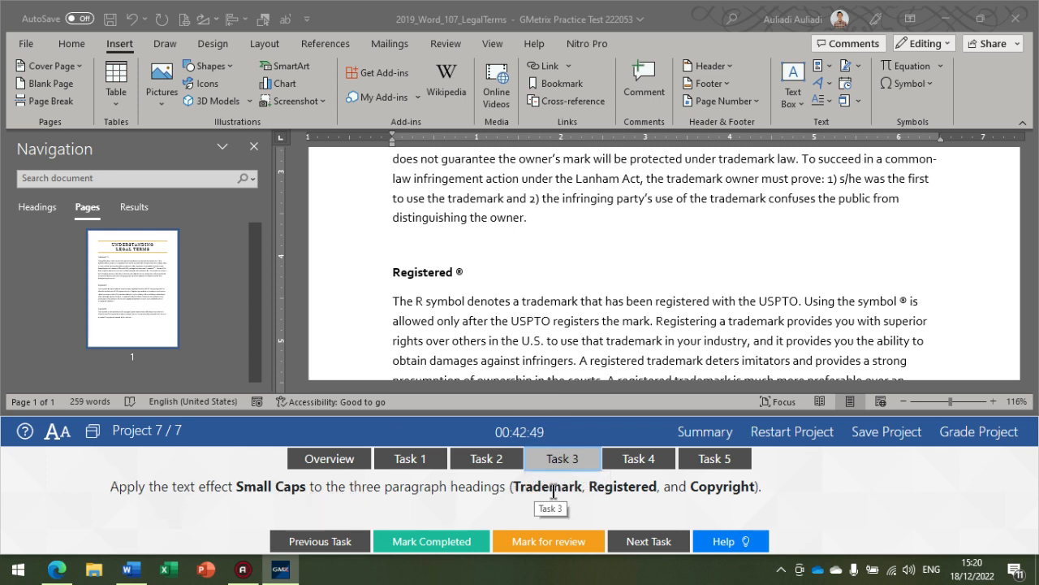
{"action": "scroll", "coordinate": [398, 302], "scroll_direction": "up", "scroll_amount": 5}
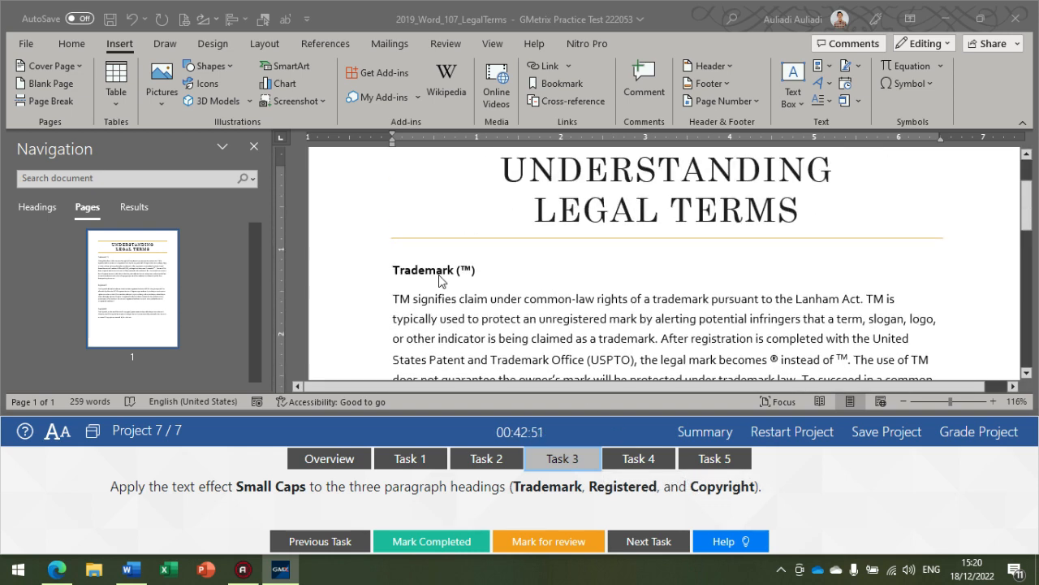
{"action": "left_click_drag", "start_coordinate": [394, 297], "coordinate": [453, 298]}
{"action": "scroll", "coordinate": [398, 225], "scroll_direction": "down", "scroll_amount": 3}
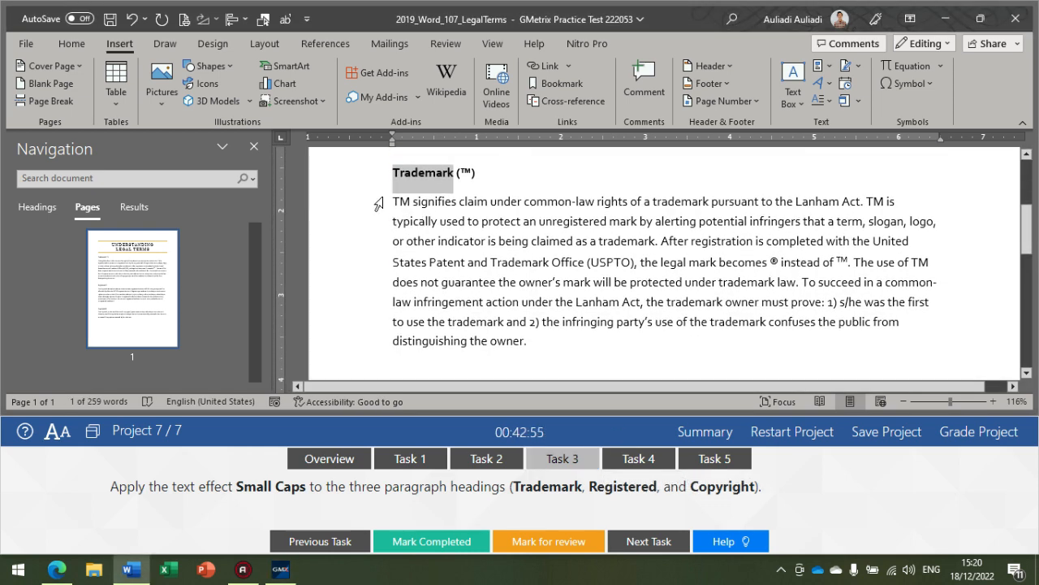
{"action": "scroll", "coordinate": [400, 205], "scroll_direction": "down", "scroll_amount": 2}
{"action": "scroll", "coordinate": [400, 205], "scroll_direction": "up", "scroll_amount": 2}
{"action": "scroll", "coordinate": [400, 205], "scroll_direction": "down", "scroll_amount": 3}
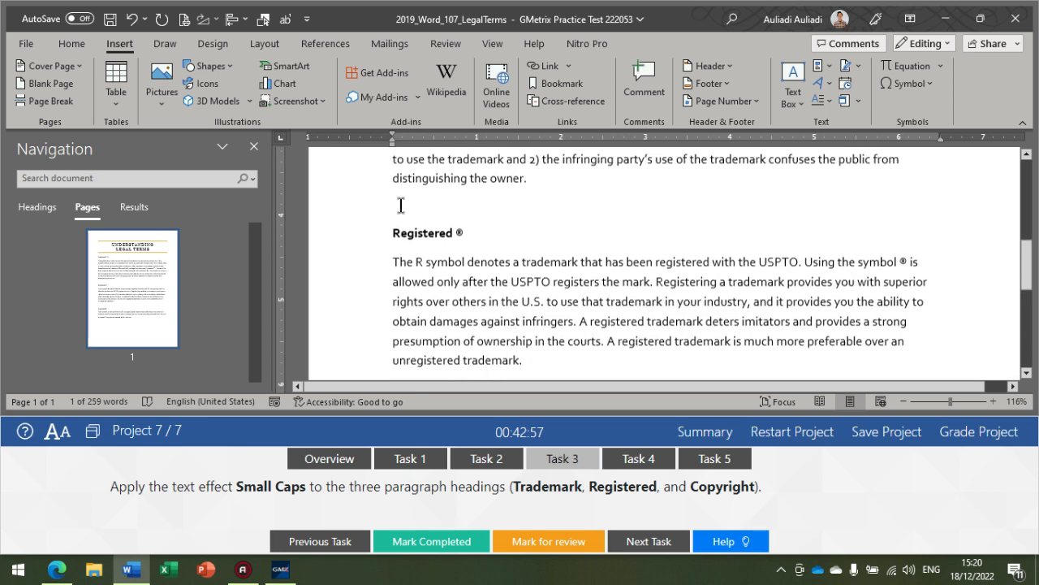
{"action": "left_click_drag", "start_coordinate": [387, 233], "coordinate": [453, 237]}
{"action": "scroll", "coordinate": [436, 269], "scroll_direction": "down", "scroll_amount": 3}
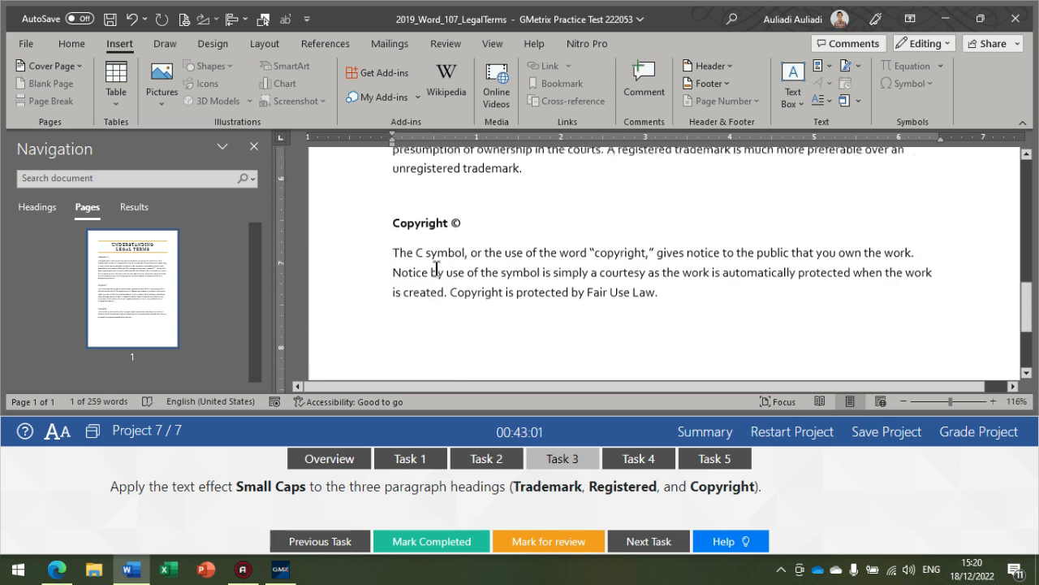
{"action": "scroll", "coordinate": [442, 259], "scroll_direction": "up", "scroll_amount": 1}
{"action": "left_click_drag", "start_coordinate": [390, 207], "coordinate": [443, 213]}
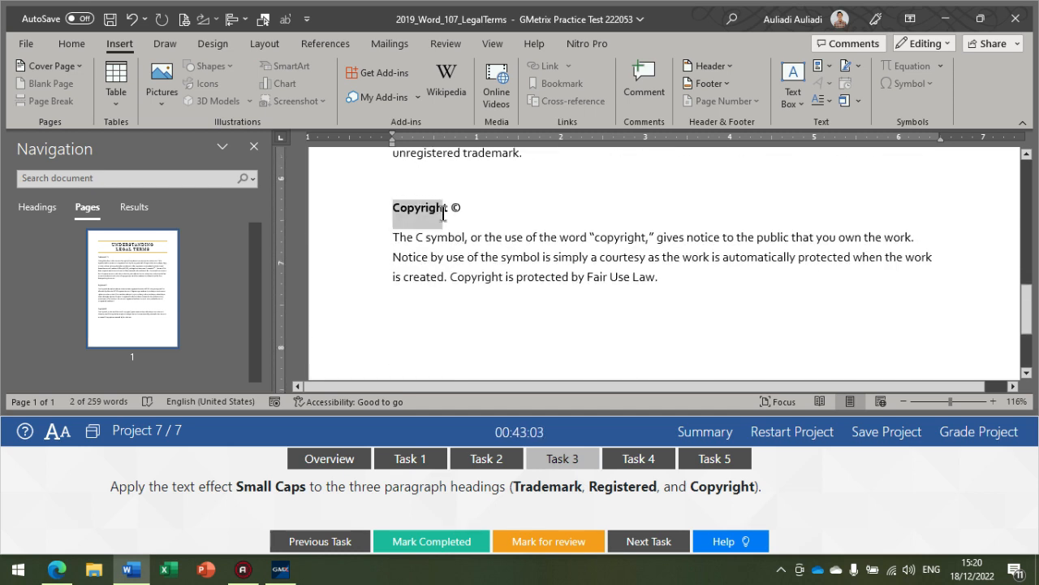
{"action": "scroll", "coordinate": [410, 209], "scroll_direction": "up", "scroll_amount": 6}
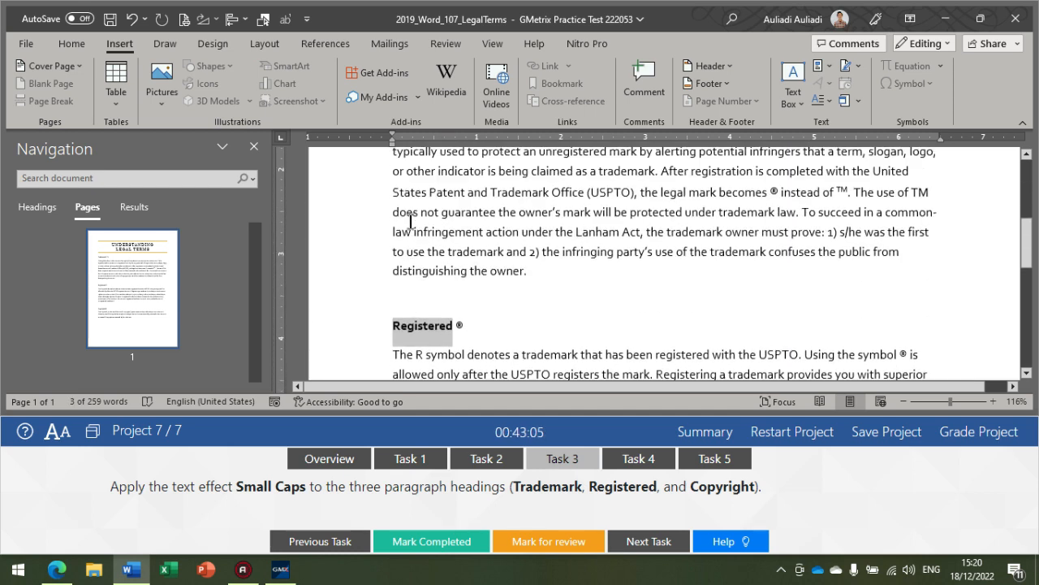
{"action": "scroll", "coordinate": [415, 218], "scroll_direction": "down", "scroll_amount": 5}
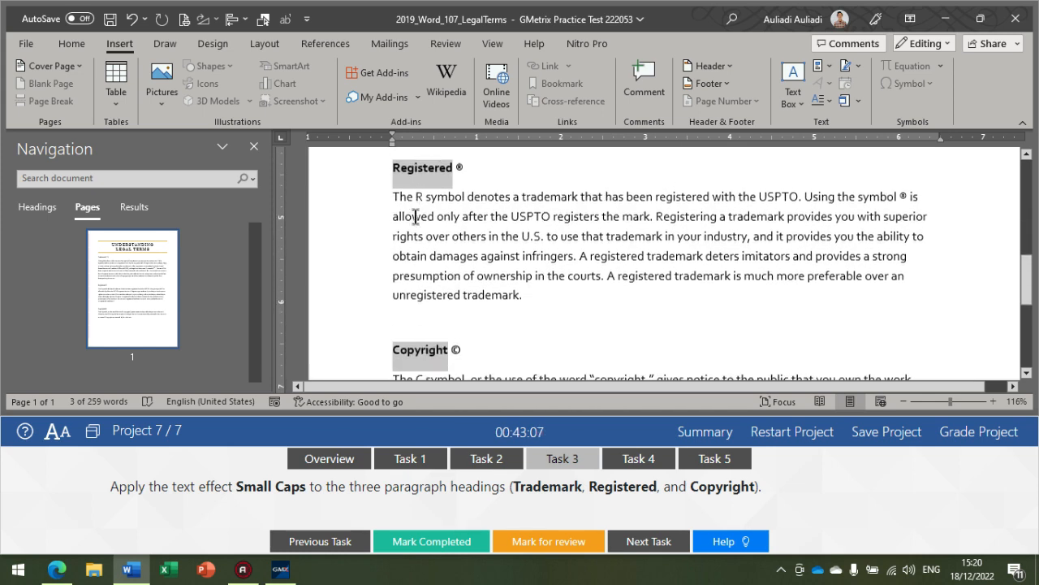
{"action": "left_click", "coordinate": [84, 36]}
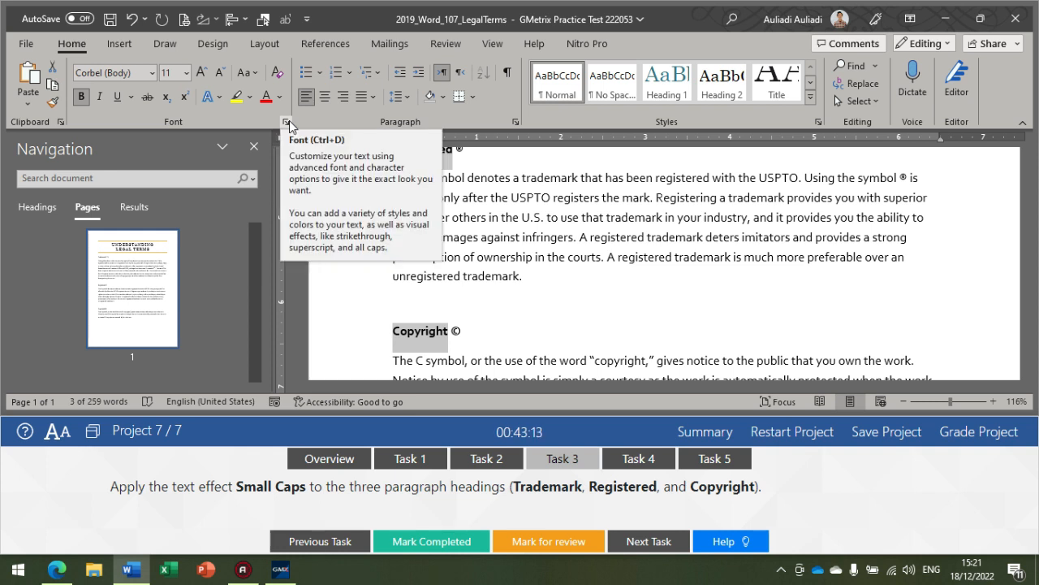
{"action": "left_click", "coordinate": [288, 122]}
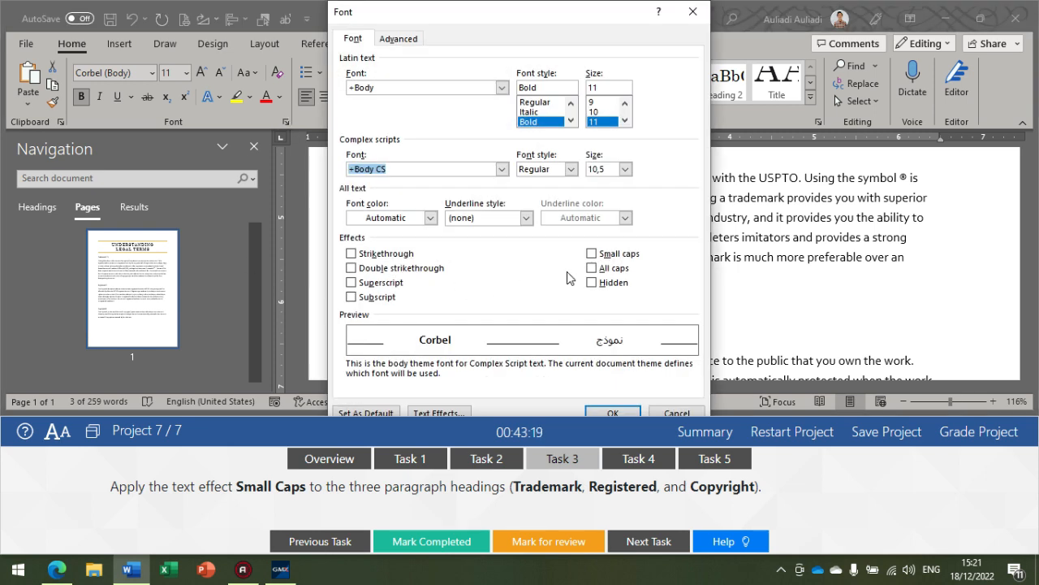
{"action": "left_click", "coordinate": [602, 256]}
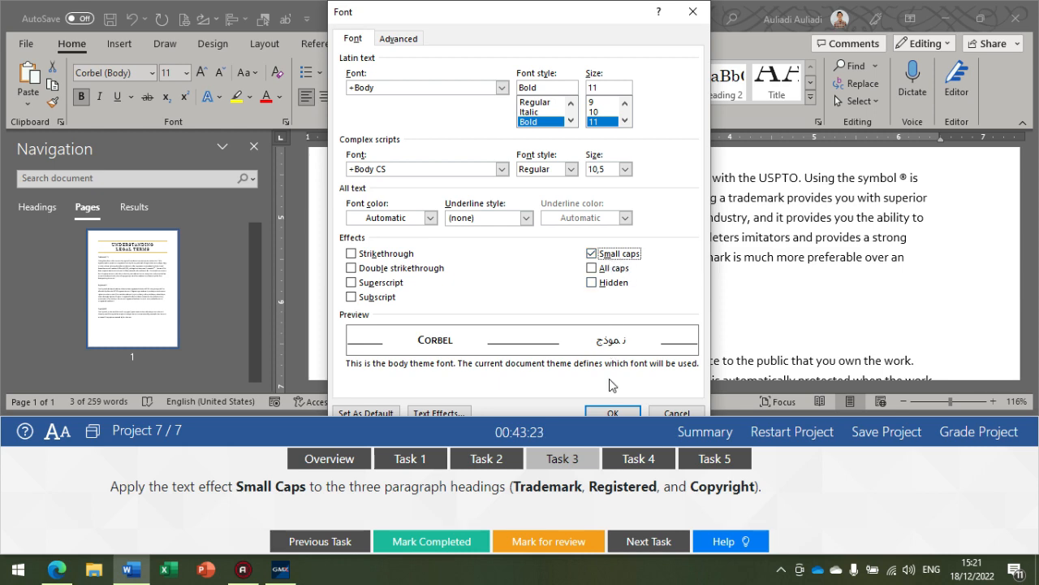
{"action": "left_click", "coordinate": [614, 408]}
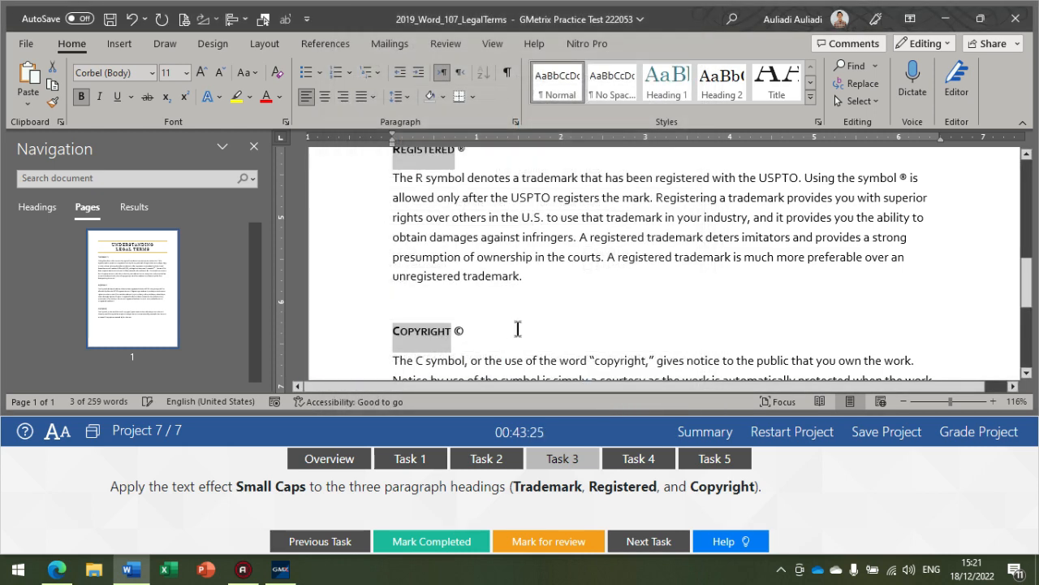
{"action": "scroll", "coordinate": [512, 325], "scroll_direction": "up", "scroll_amount": 4}
{"action": "scroll", "coordinate": [508, 311], "scroll_direction": "up", "scroll_amount": 4}
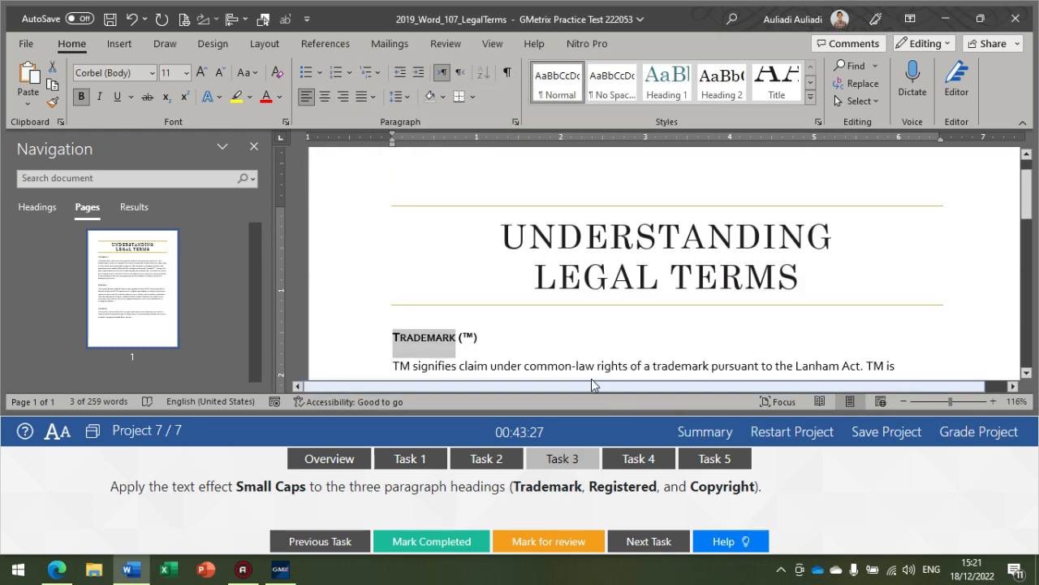
Step: Show the Task 4 instructions and enable change tracking locked with the given password, entering it in both the password and confirmation fields
{"action": "left_click", "coordinate": [624, 459]}
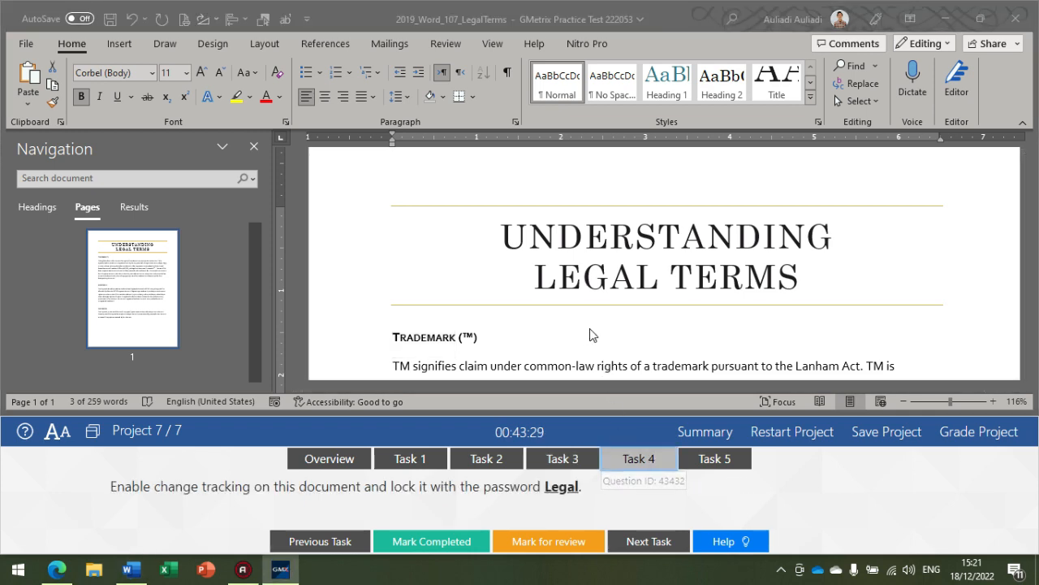
{"action": "scroll", "coordinate": [601, 357], "scroll_direction": "down", "scroll_amount": 3}
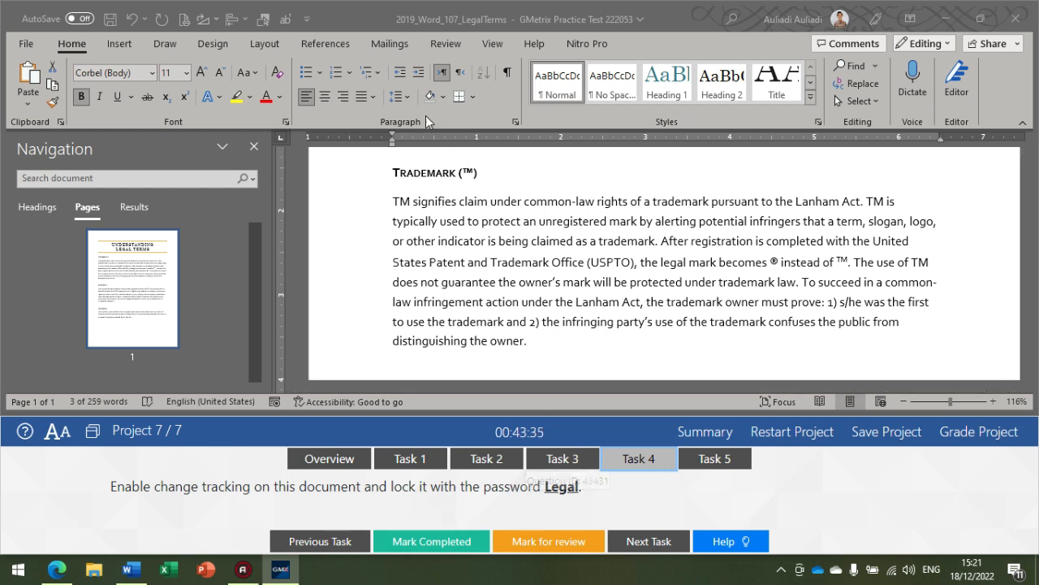
{"action": "left_click", "coordinate": [445, 44]}
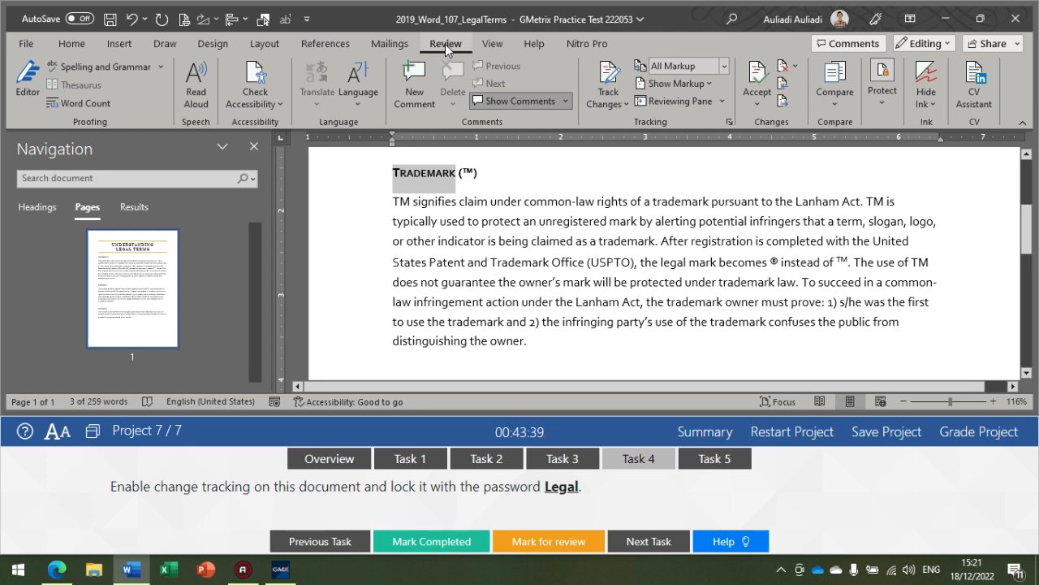
{"action": "left_click", "coordinate": [617, 101]}
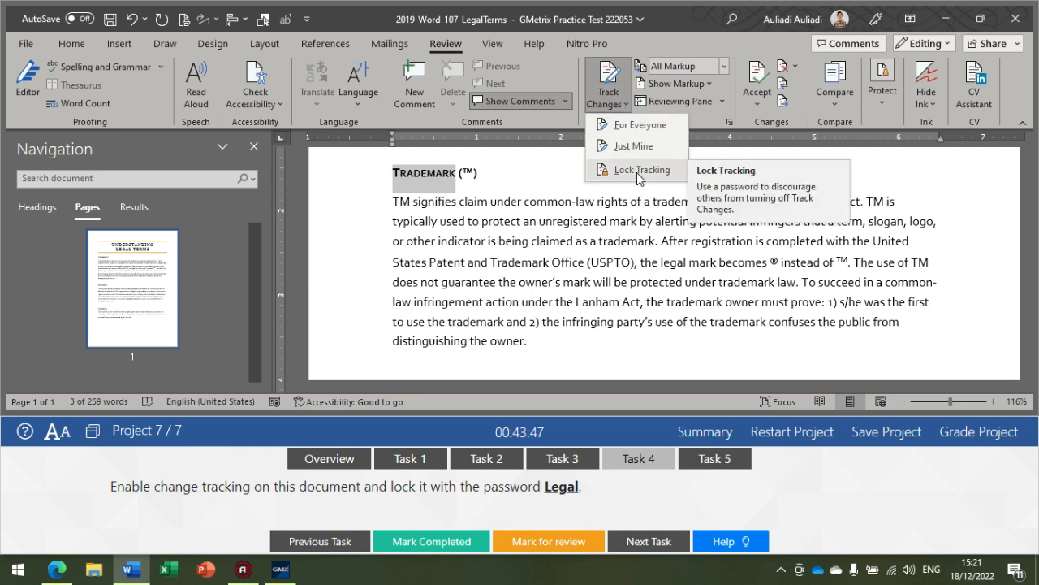
{"action": "left_click", "coordinate": [636, 172]}
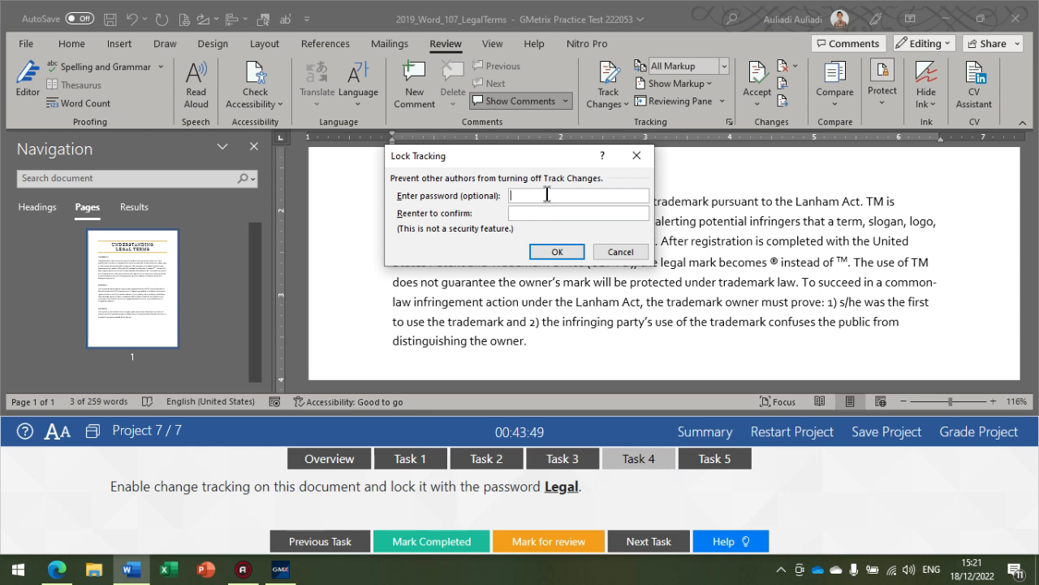
{"action": "type", "text": "LegalL"}
{"action": "left_click", "coordinate": [549, 252]}
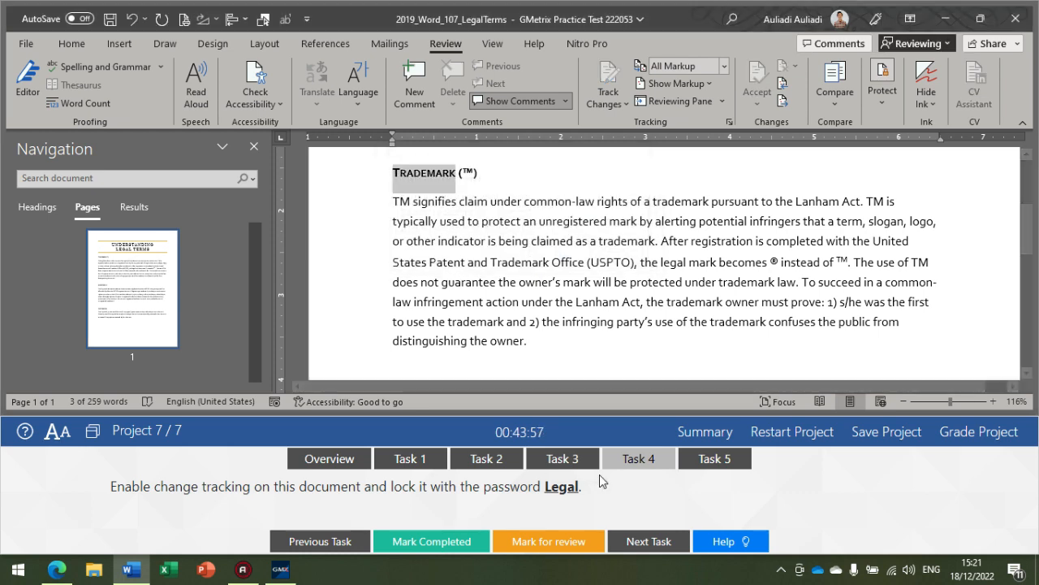
Step: Show the Task 5 instructions and post the comment "Should we explain Fair Use Law?" on Fair Use Law in the document's last sentence
{"action": "left_click", "coordinate": [697, 469]}
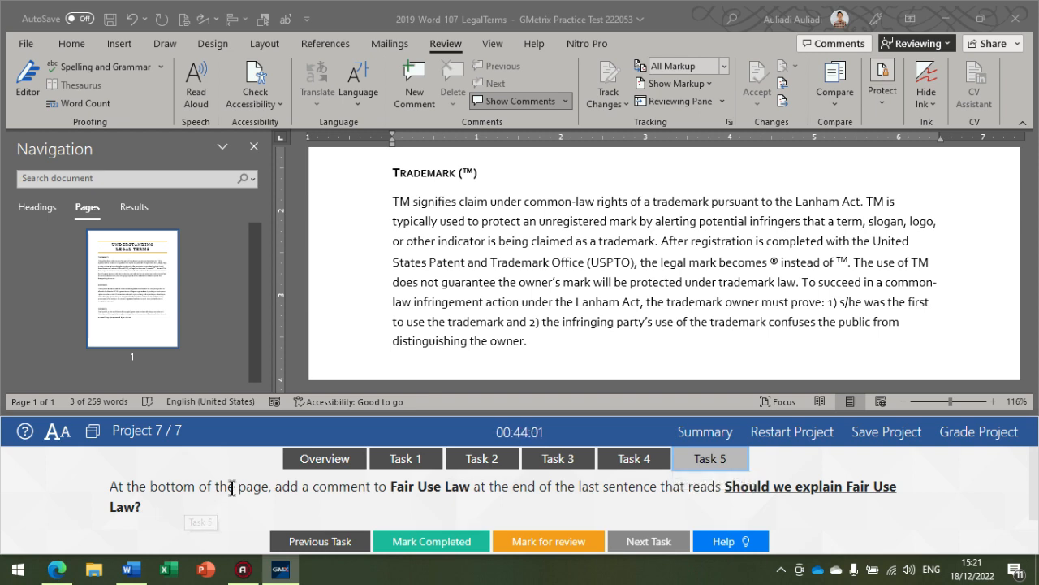
{"action": "scroll", "coordinate": [502, 305], "scroll_direction": "down", "scroll_amount": 6}
{"action": "scroll", "coordinate": [502, 305], "scroll_direction": "down", "scroll_amount": 5}
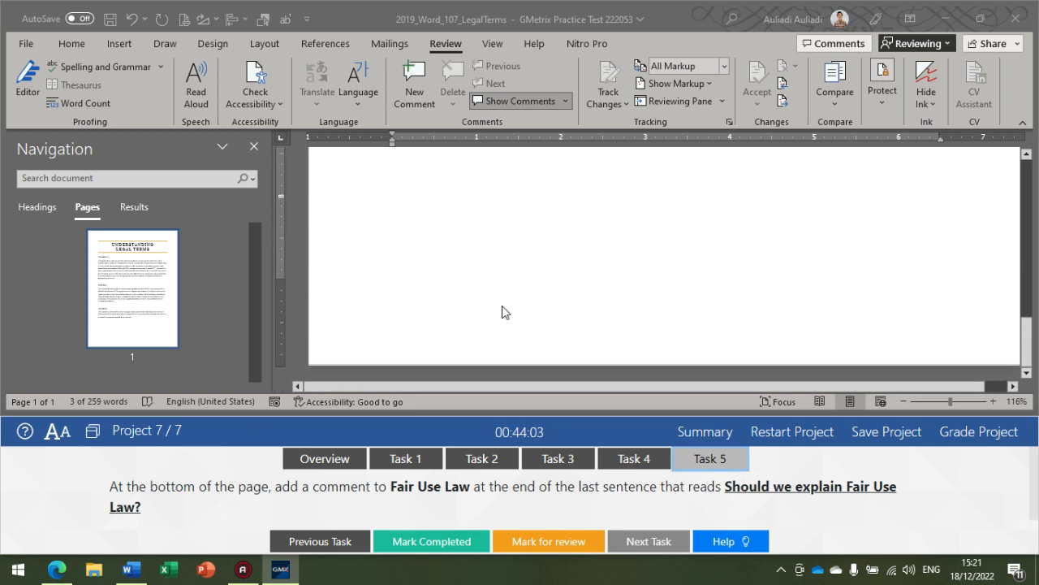
{"action": "scroll", "coordinate": [510, 311], "scroll_direction": "up", "scroll_amount": 3}
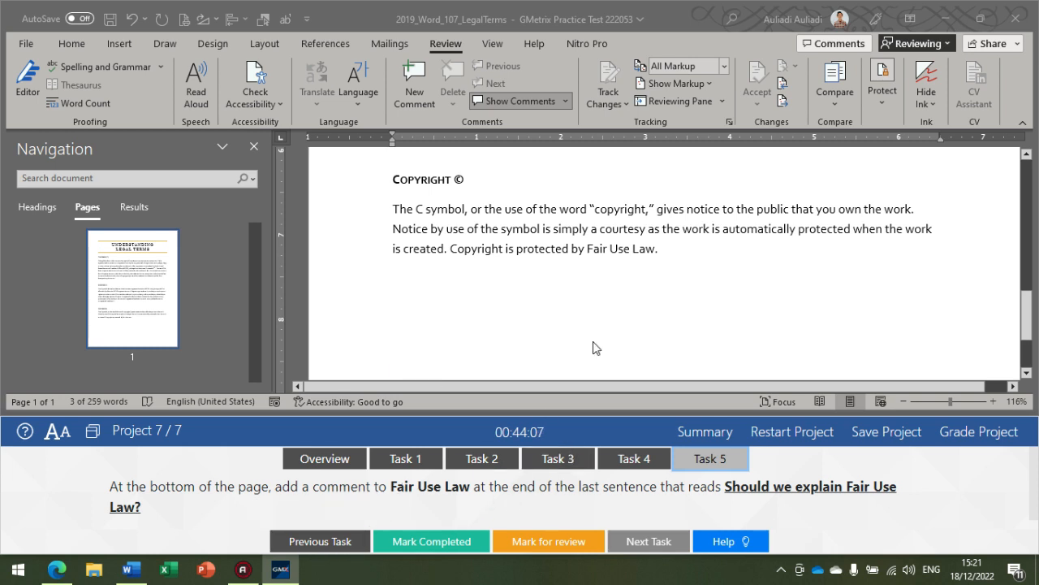
{"action": "left_click", "coordinate": [589, 251]}
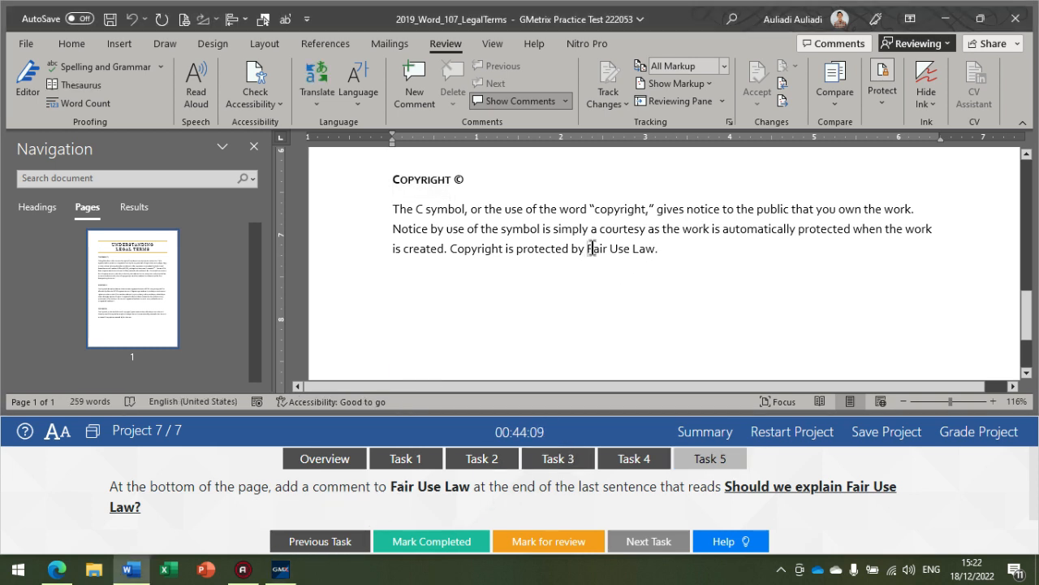
{"action": "left_click_drag", "start_coordinate": [587, 250], "coordinate": [641, 251]}
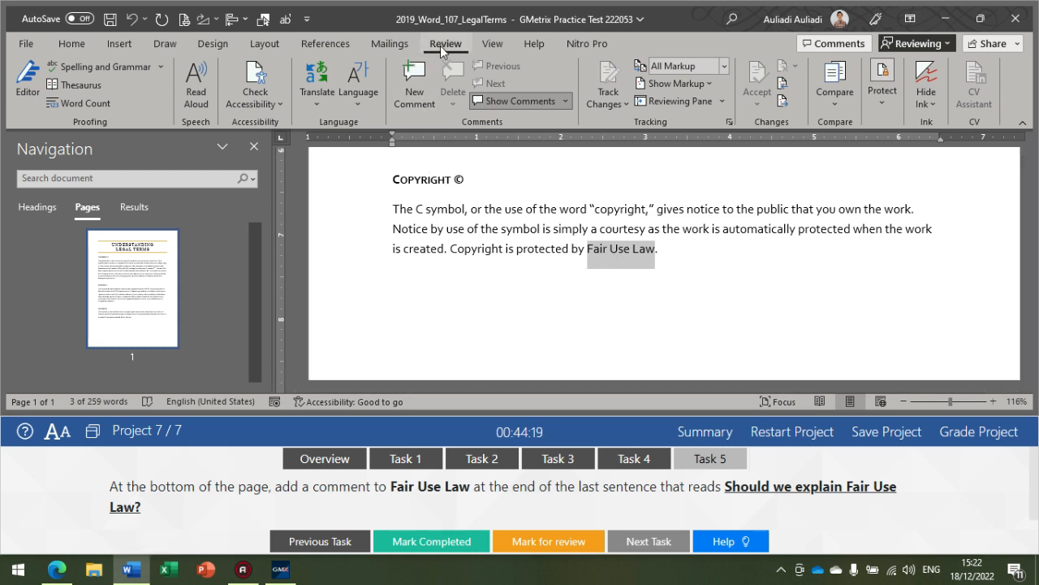
{"action": "left_click", "coordinate": [419, 102]}
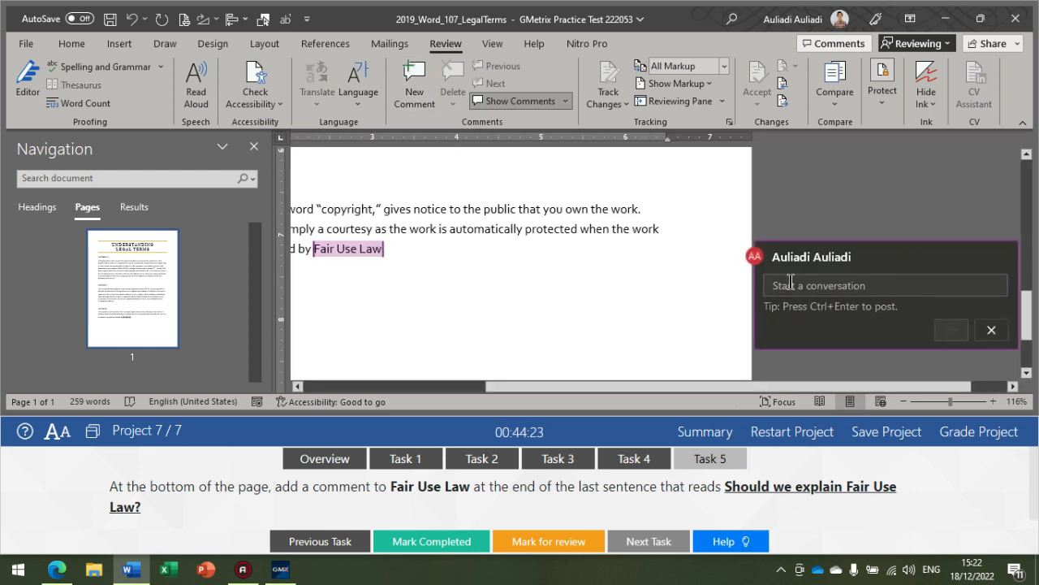
{"action": "type", "text": "Sh"}
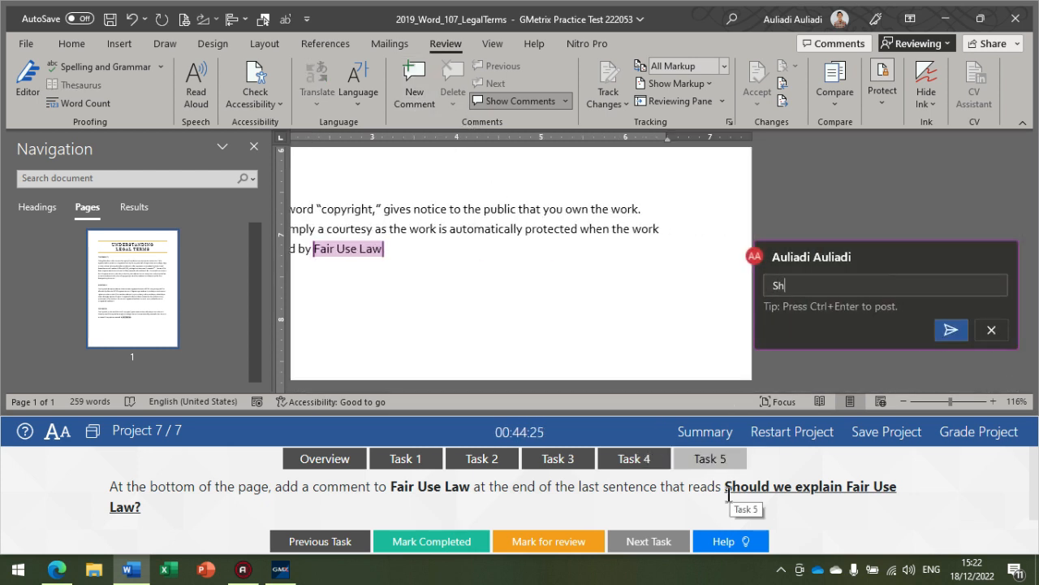
{"action": "type", "text": "ould we explain Fair Use "}
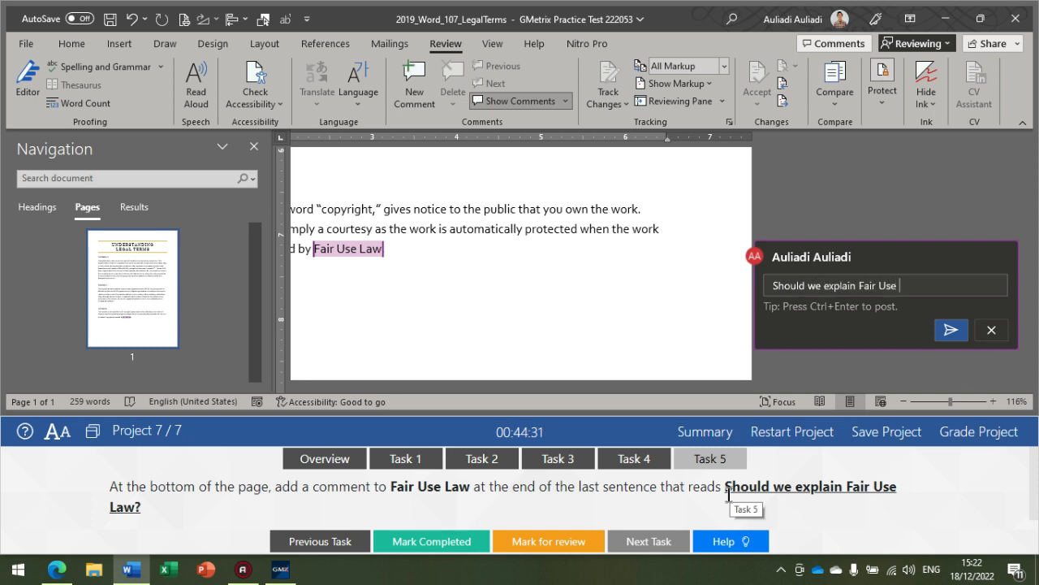
{"action": "type", "text": "Aw?"}
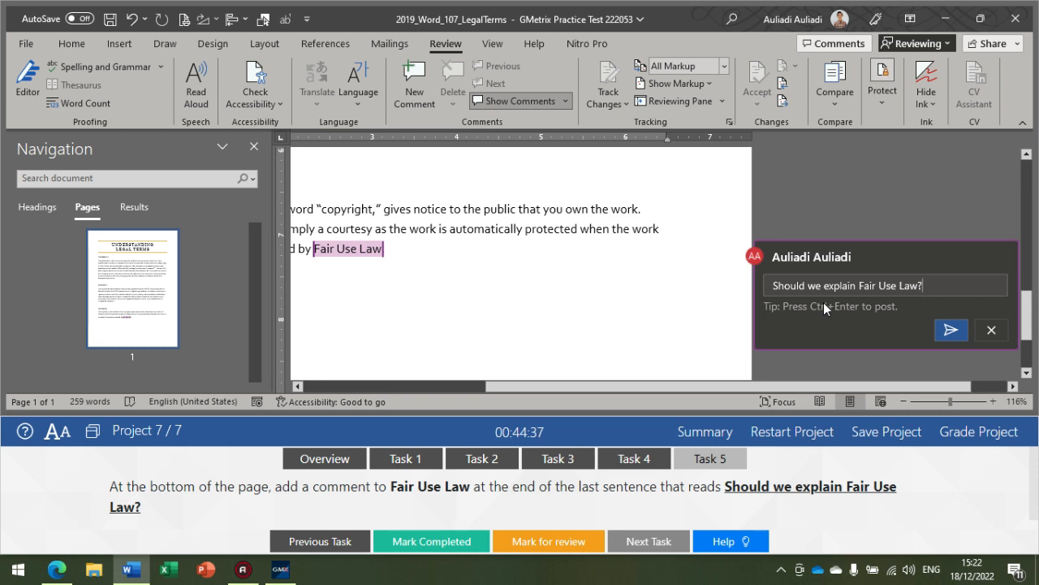
{"action": "left_click", "coordinate": [946, 331]}
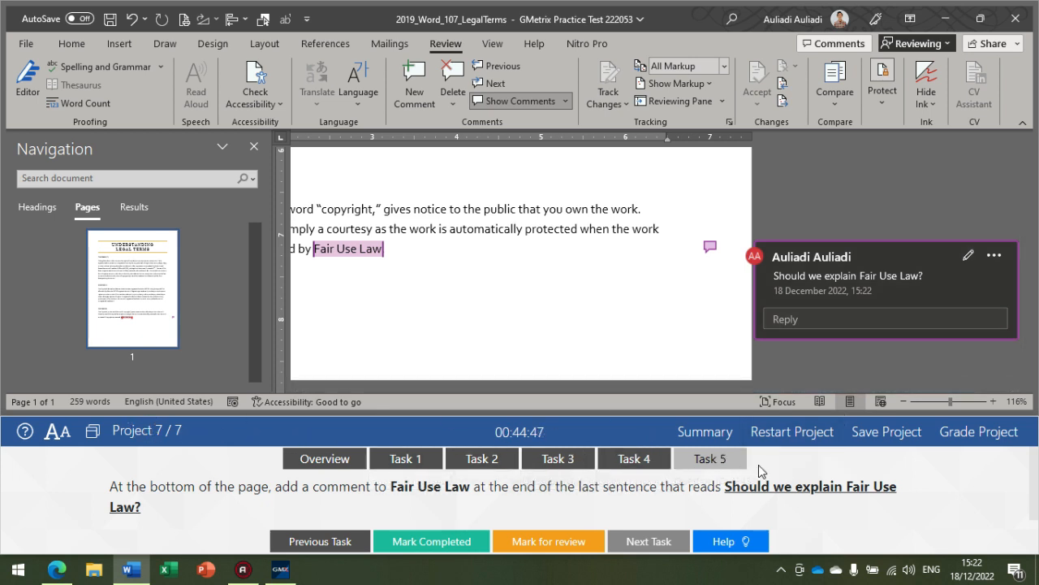
Step: Grade Project 7 and continue to the exam summary, collapsing the Cabins and Apps task lists
{"action": "left_click", "coordinate": [978, 437]}
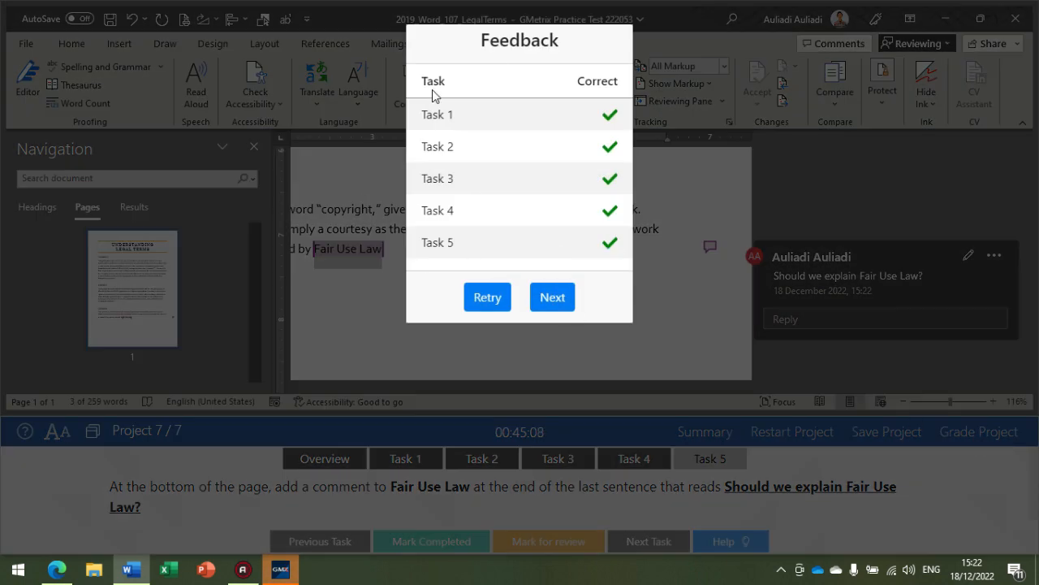
{"action": "left_click", "coordinate": [554, 296]}
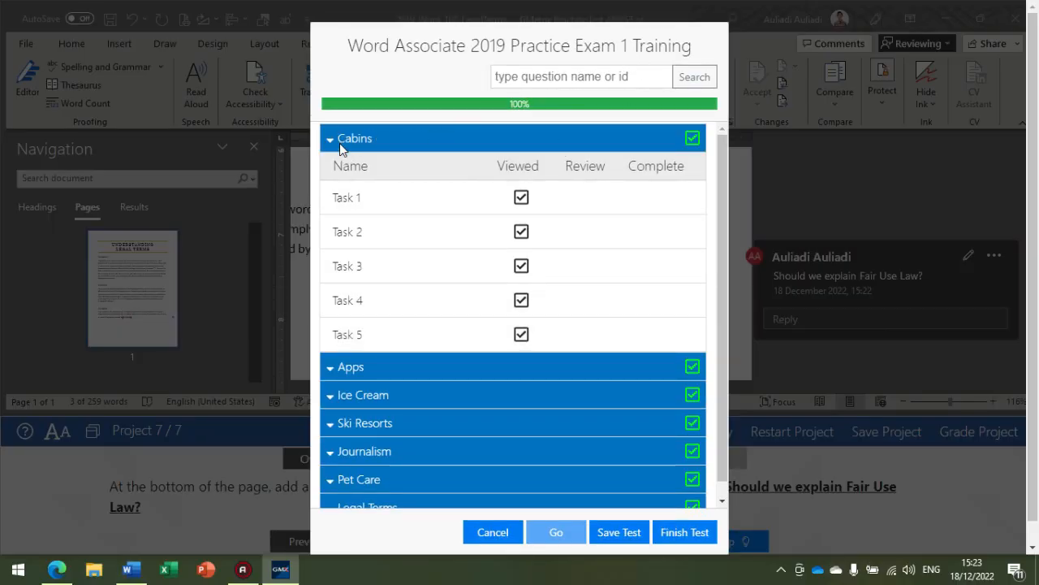
{"action": "left_click", "coordinate": [689, 138]}
{"action": "left_click", "coordinate": [679, 168]}
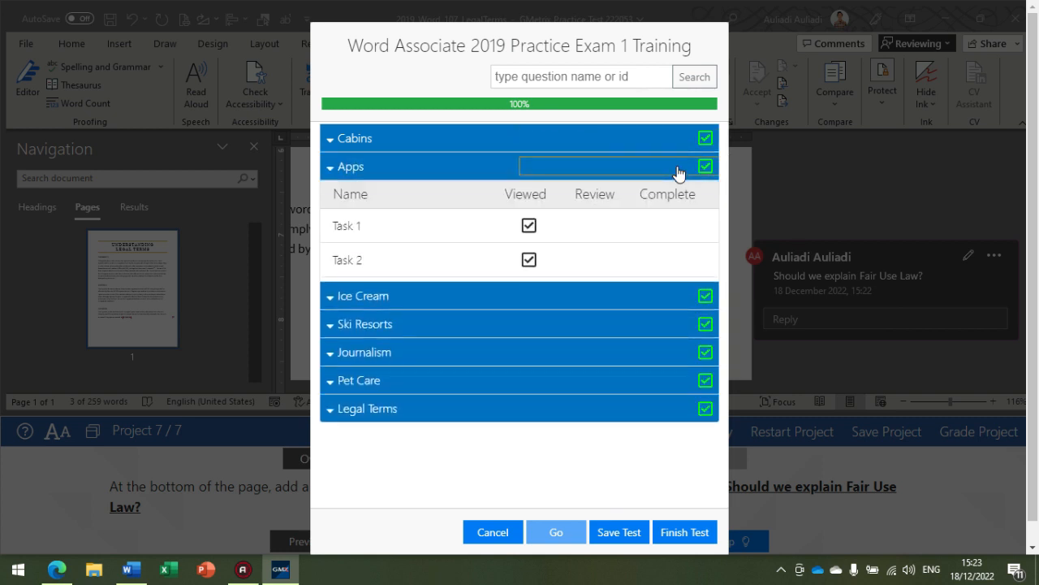
{"action": "left_click", "coordinate": [680, 169]}
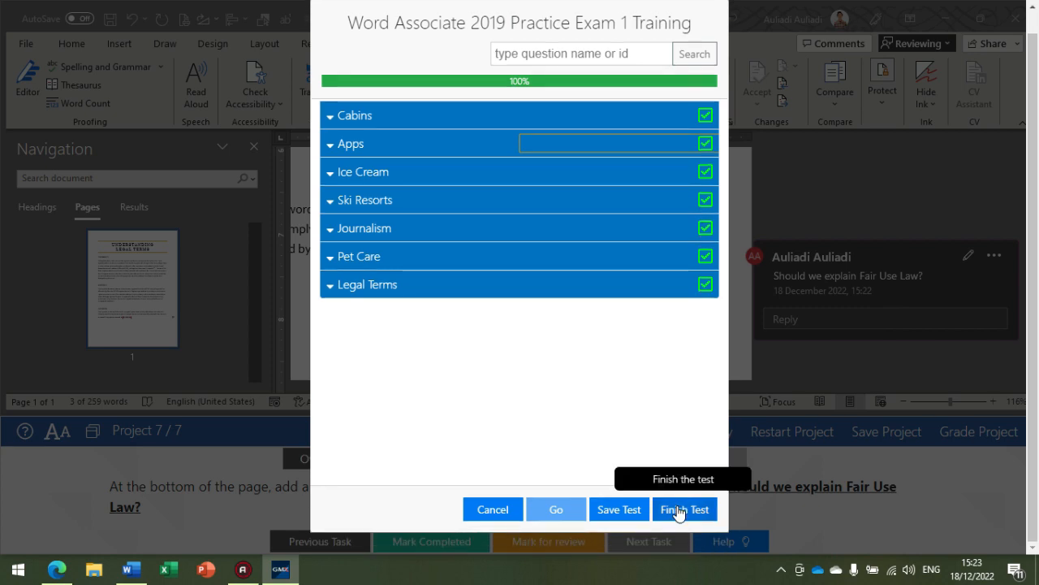
Step: Finish the test, dismiss Word's prompt about the last copied item and switch to the GMetrix window
{"action": "left_click", "coordinate": [694, 509]}
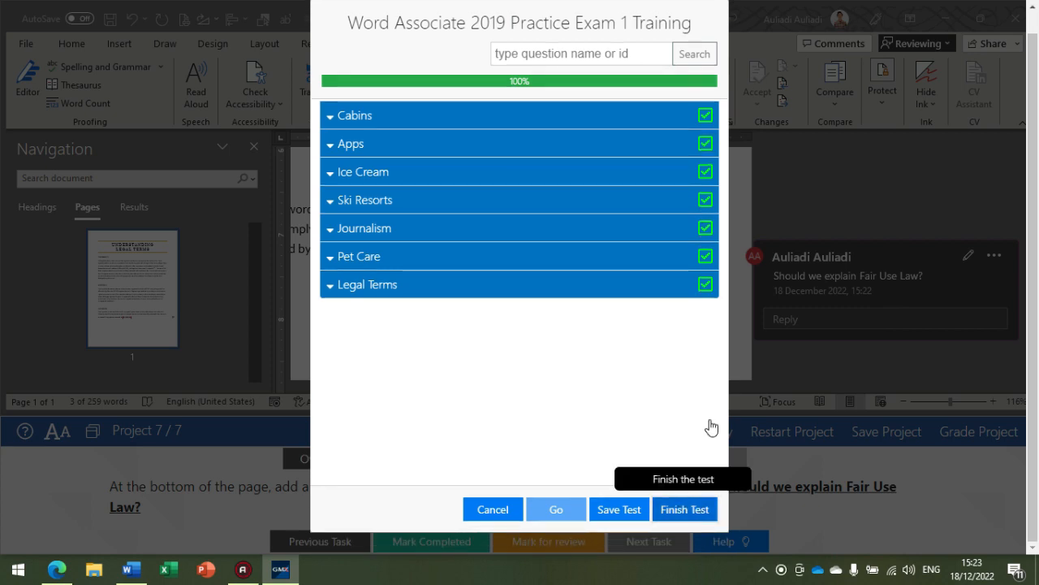
{"action": "left_click", "coordinate": [578, 354]}
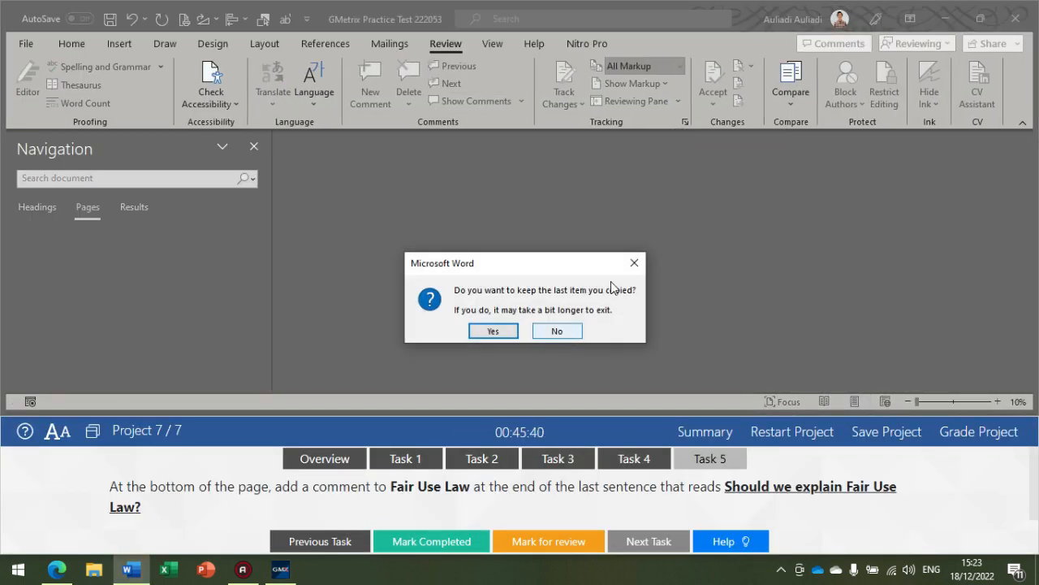
{"action": "left_click", "coordinate": [634, 263]}
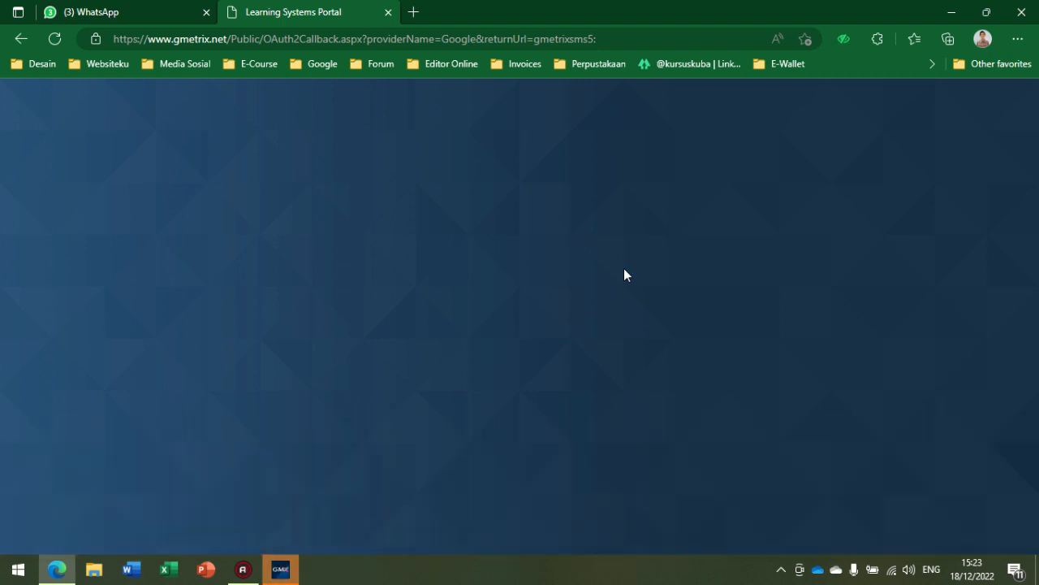
{"action": "left_click", "coordinate": [281, 568]}
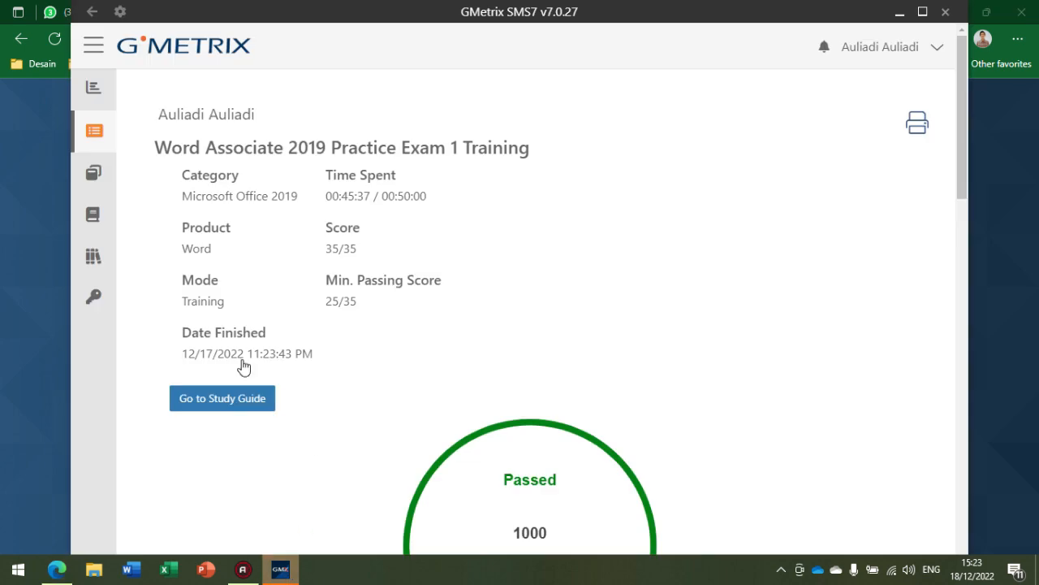
Step: Examine the exam report's overall score, the breakdown by skill area and the result of each question
{"action": "scroll", "coordinate": [503, 406], "scroll_direction": "down", "scroll_amount": 1}
{"action": "scroll", "coordinate": [406, 292], "scroll_direction": "up", "scroll_amount": 1}
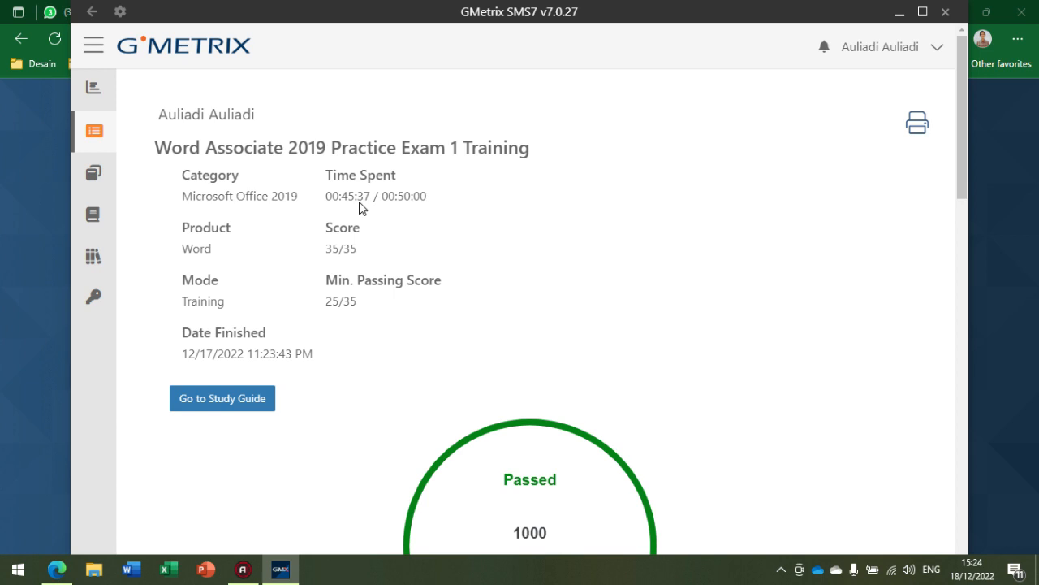
{"action": "scroll", "coordinate": [237, 374], "scroll_direction": "down", "scroll_amount": 1}
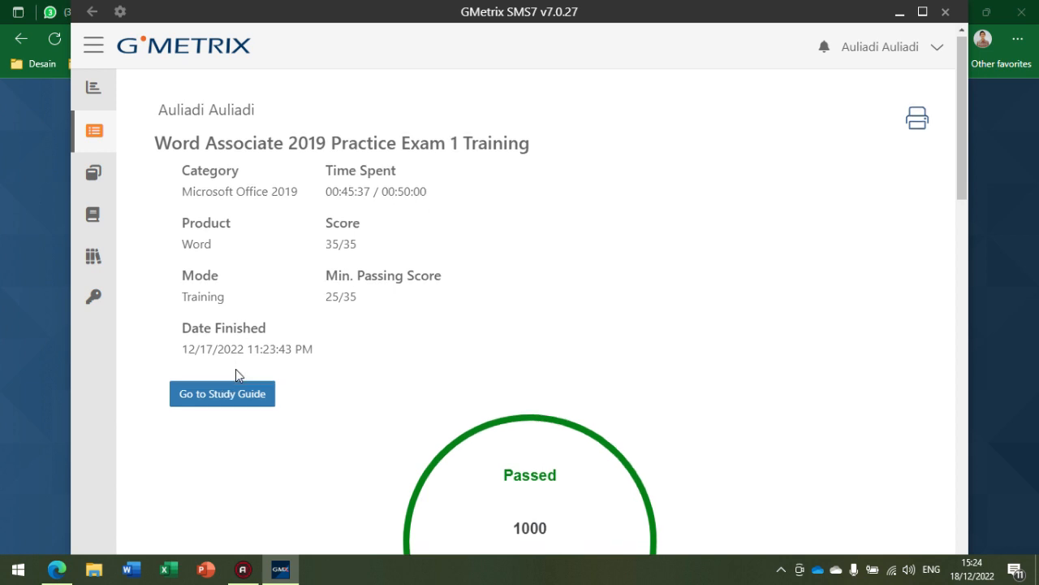
{"action": "scroll", "coordinate": [612, 281], "scroll_direction": "down", "scroll_amount": 1}
{"action": "scroll", "coordinate": [520, 271], "scroll_direction": "up", "scroll_amount": 1}
{"action": "scroll", "coordinate": [308, 384], "scroll_direction": "down", "scroll_amount": 5}
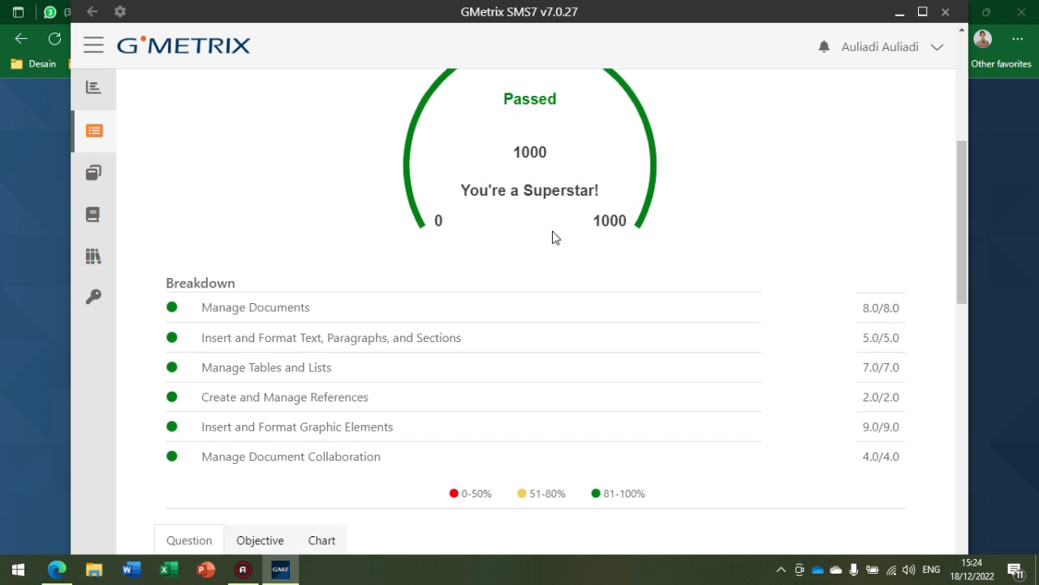
{"action": "scroll", "coordinate": [353, 305], "scroll_direction": "down", "scroll_amount": 2}
{"action": "scroll", "coordinate": [318, 264], "scroll_direction": "down", "scroll_amount": 4}
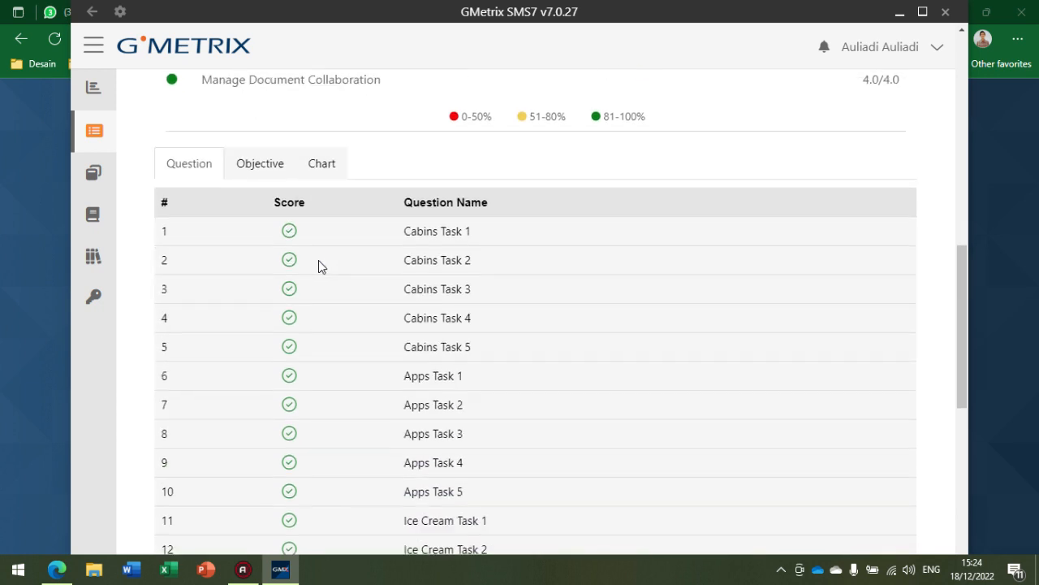
{"action": "scroll", "coordinate": [259, 161], "scroll_direction": "down", "scroll_amount": 7}
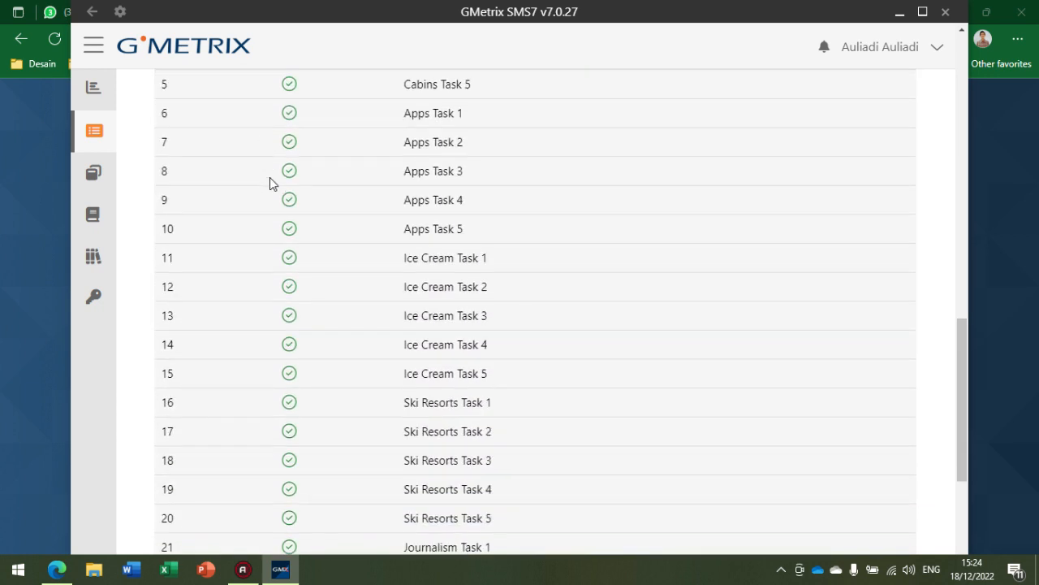
{"action": "scroll", "coordinate": [272, 319], "scroll_direction": "up", "scroll_amount": 7}
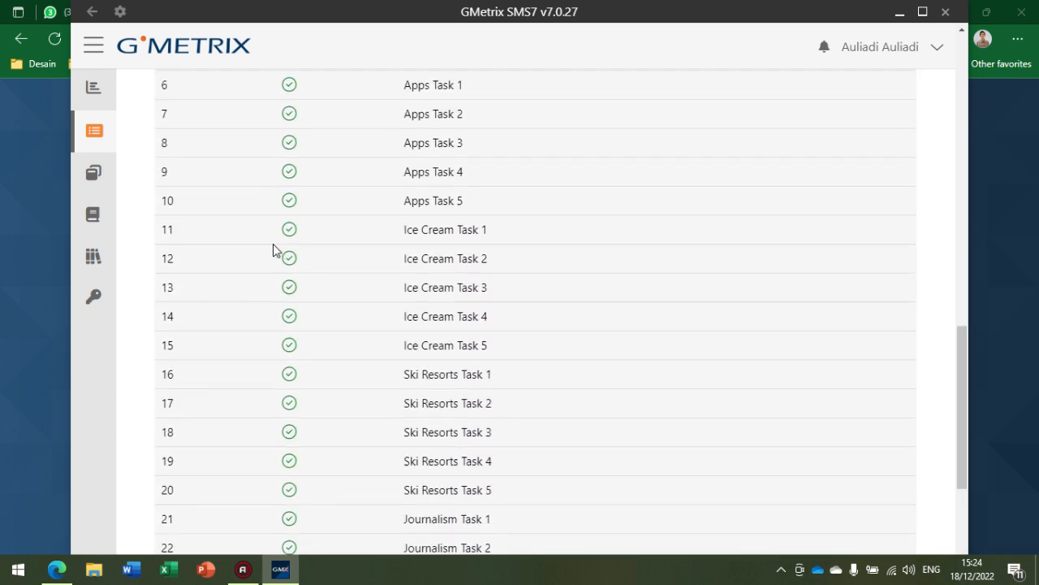
Step: Examine the exam results by objective
{"action": "left_click", "coordinate": [268, 102]}
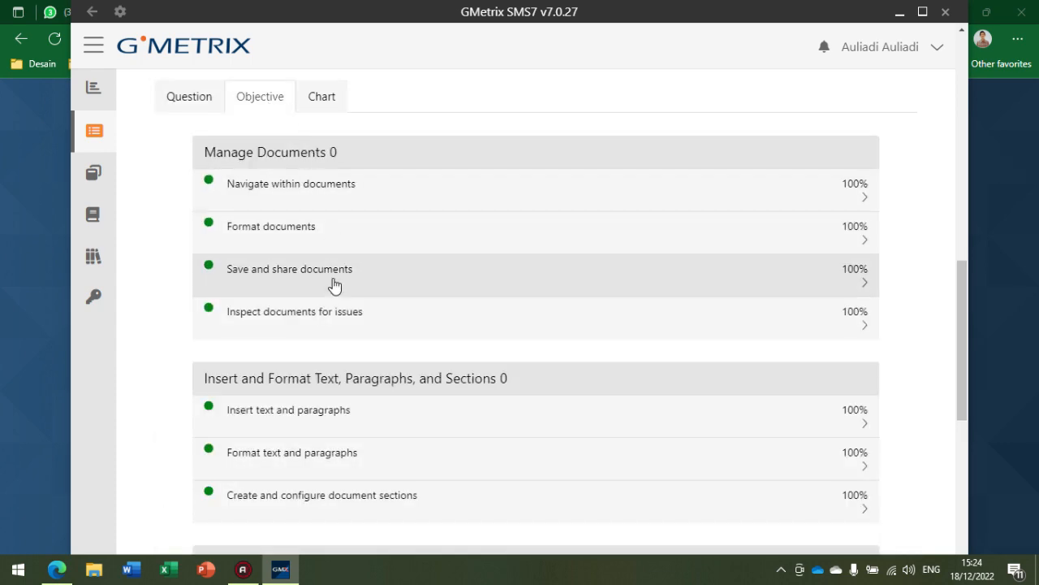
{"action": "scroll", "coordinate": [346, 327], "scroll_direction": "down", "scroll_amount": 7}
{"action": "scroll", "coordinate": [355, 345], "scroll_direction": "up", "scroll_amount": 8}
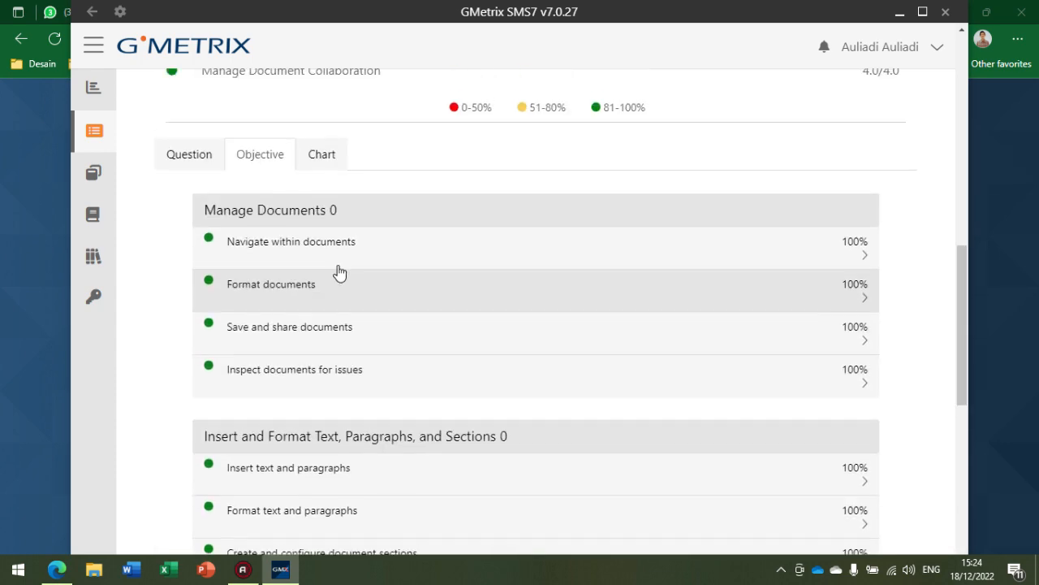
Step: Show the exam results as a chart and compare it with the skill-area breakdown
{"action": "left_click", "coordinate": [325, 294]}
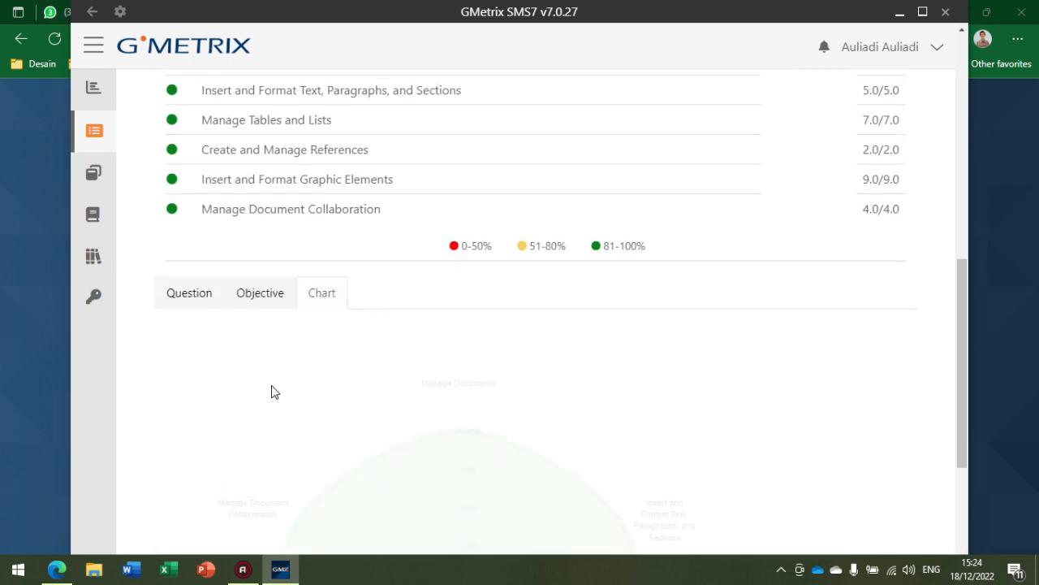
{"action": "scroll", "coordinate": [273, 391], "scroll_direction": "down", "scroll_amount": 4}
{"action": "scroll", "coordinate": [276, 378], "scroll_direction": "up", "scroll_amount": 5}
{"action": "scroll", "coordinate": [290, 360], "scroll_direction": "down", "scroll_amount": 5}
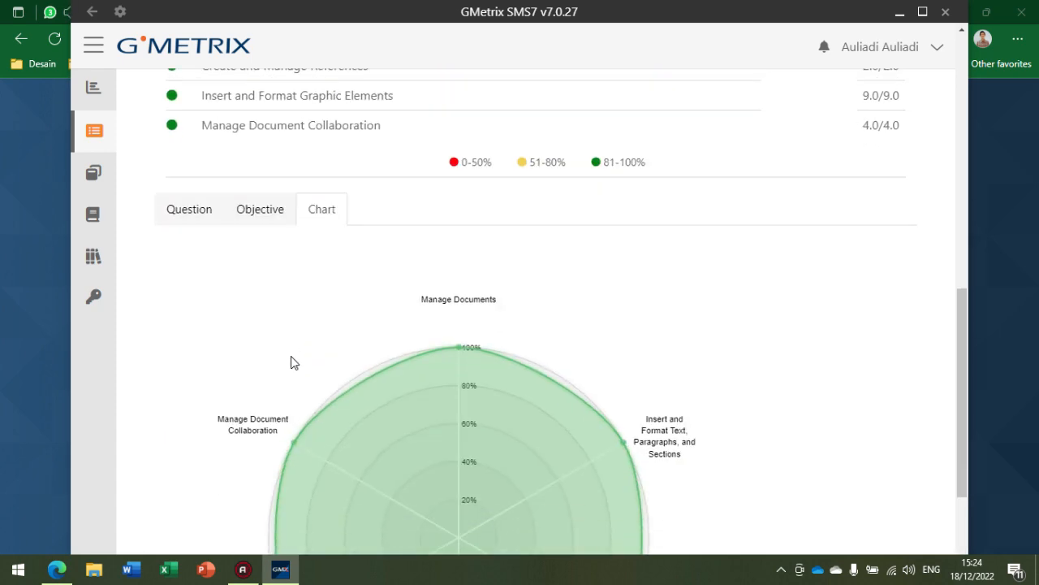
{"action": "scroll", "coordinate": [294, 354], "scroll_direction": "up", "scroll_amount": 8}
{"action": "scroll", "coordinate": [284, 356], "scroll_direction": "up", "scroll_amount": 4}
{"action": "scroll", "coordinate": [225, 420], "scroll_direction": "down", "scroll_amount": 9}
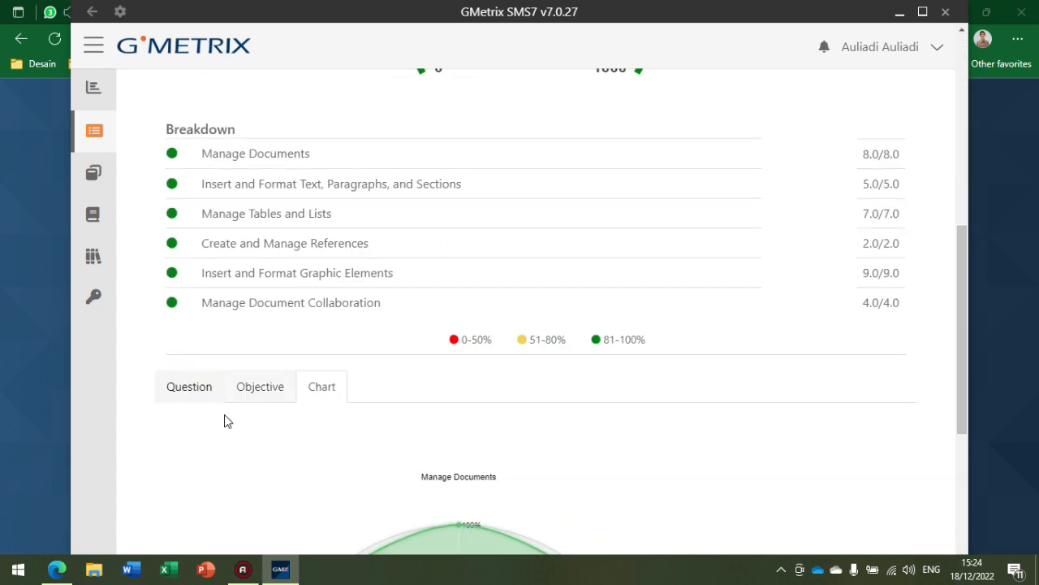
Step: Switch the exam results back to the list by question and review the exam summary at the start of the report
{"action": "left_click", "coordinate": [190, 159]}
{"action": "scroll", "coordinate": [318, 201], "scroll_direction": "up", "scroll_amount": 9}
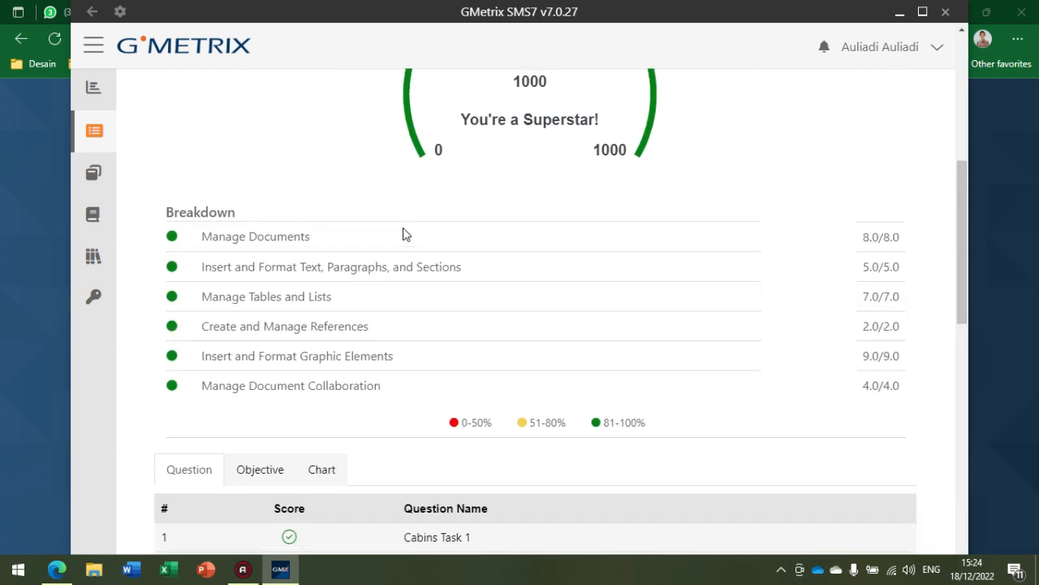
{"action": "scroll", "coordinate": [435, 302], "scroll_direction": "up", "scroll_amount": 2}
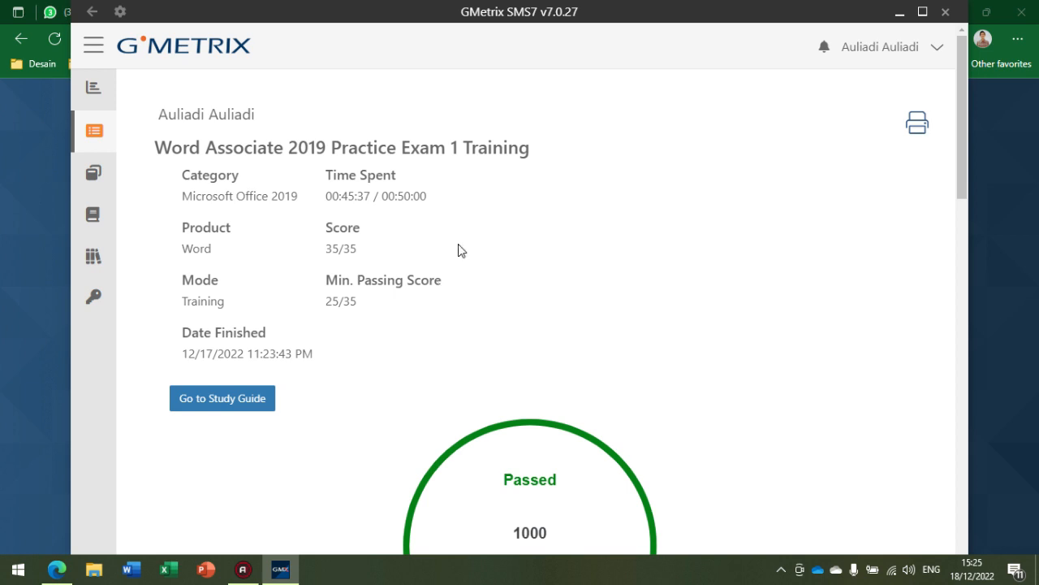
{"action": "scroll", "coordinate": [463, 250], "scroll_direction": "down", "scroll_amount": 5}
{"action": "scroll", "coordinate": [473, 250], "scroll_direction": "up", "scroll_amount": 5}
{"action": "scroll", "coordinate": [557, 292], "scroll_direction": "down", "scroll_amount": 10}
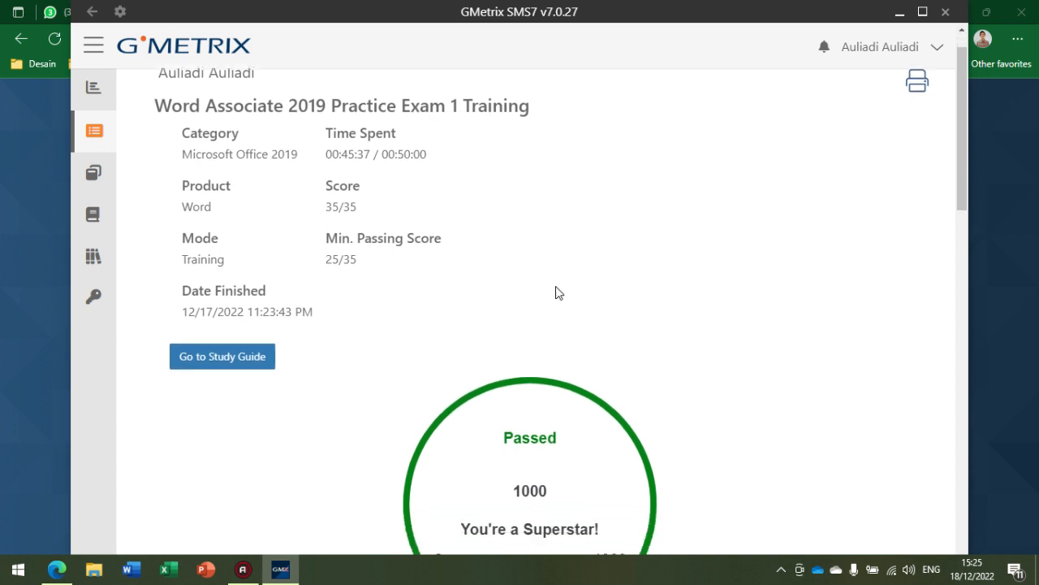
{"action": "scroll", "coordinate": [556, 288], "scroll_direction": "up", "scroll_amount": 10}
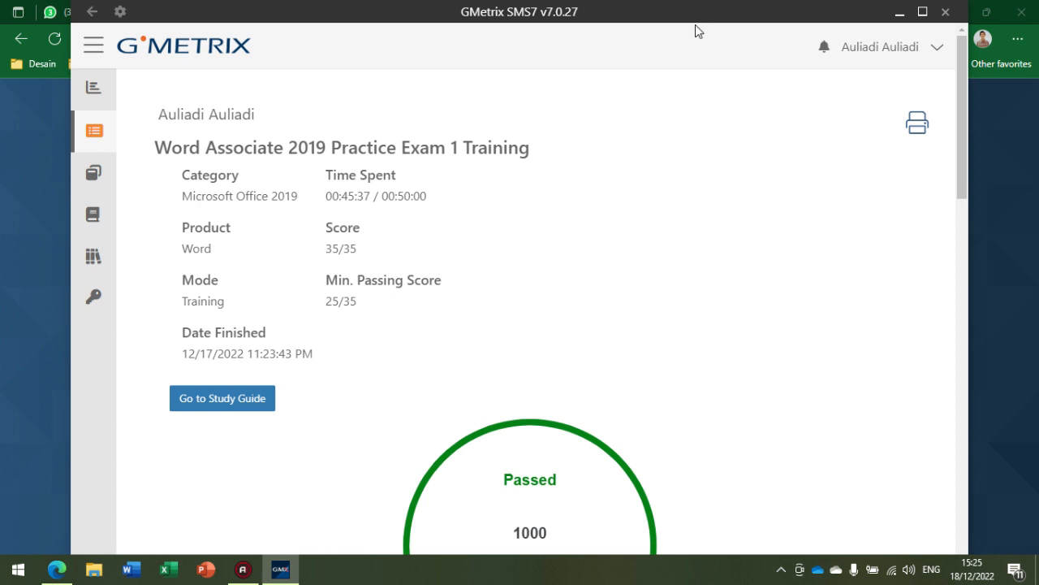
{"action": "scroll", "coordinate": [635, 119], "scroll_direction": "down", "scroll_amount": 2}
{"action": "scroll", "coordinate": [566, 273], "scroll_direction": "up", "scroll_amount": 2}
{"action": "scroll", "coordinate": [507, 349], "scroll_direction": "down", "scroll_amount": 3}
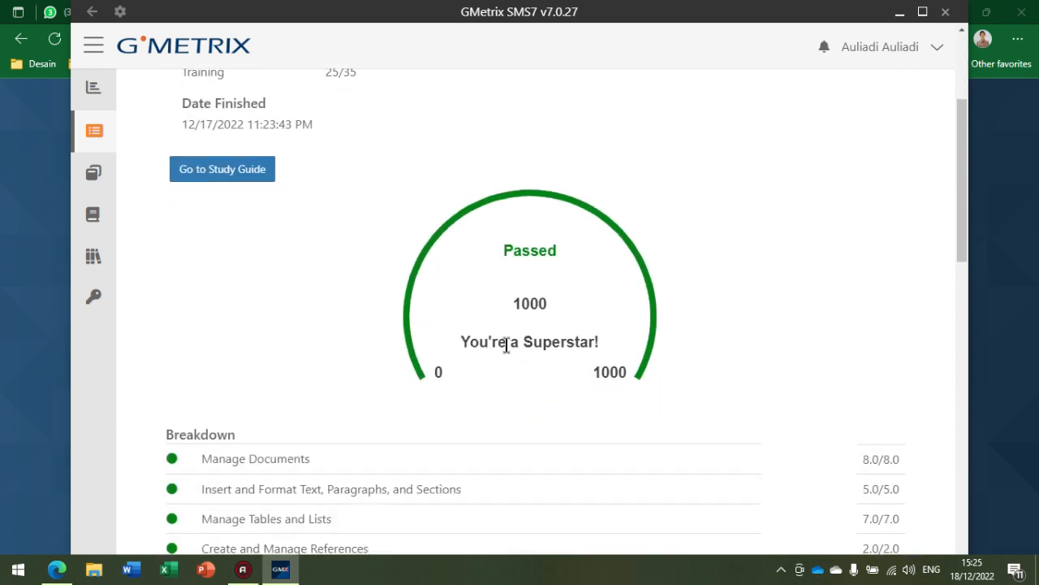
{"action": "scroll", "coordinate": [507, 345], "scroll_direction": "down", "scroll_amount": 5}
{"action": "scroll", "coordinate": [505, 349], "scroll_direction": "up", "scroll_amount": 8}
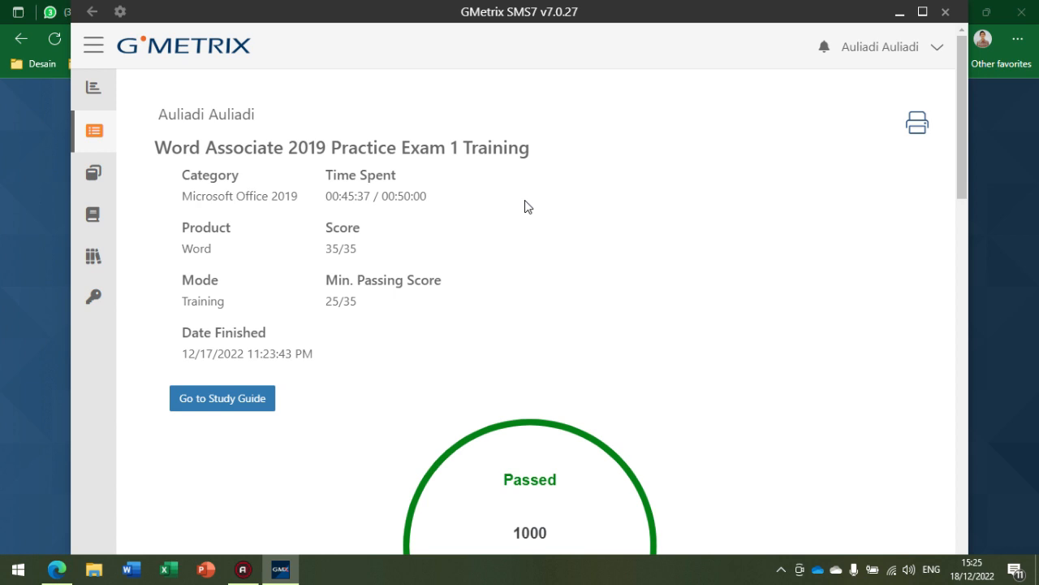
{"action": "left_click", "coordinate": [241, 574]}
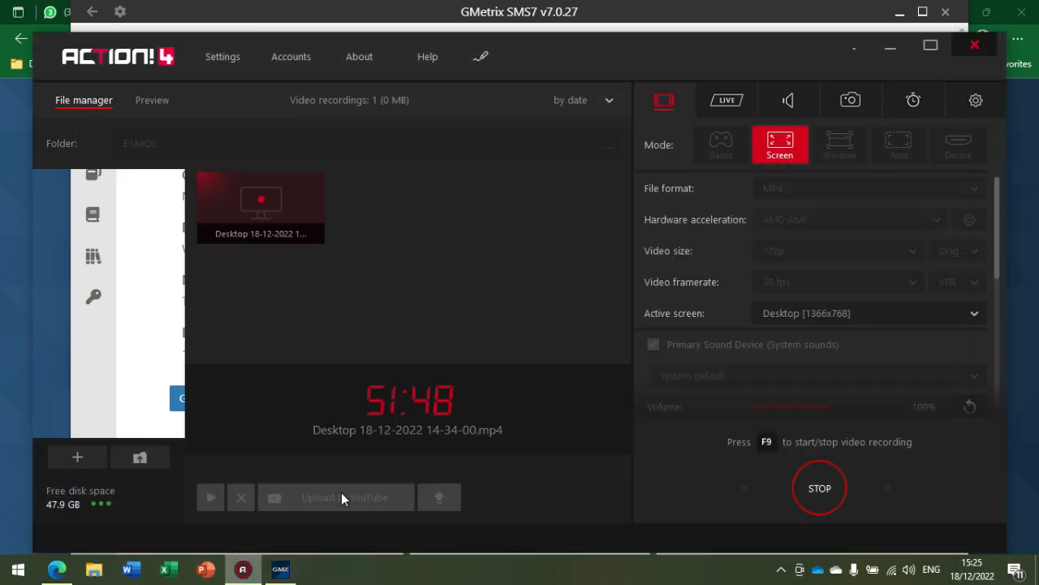